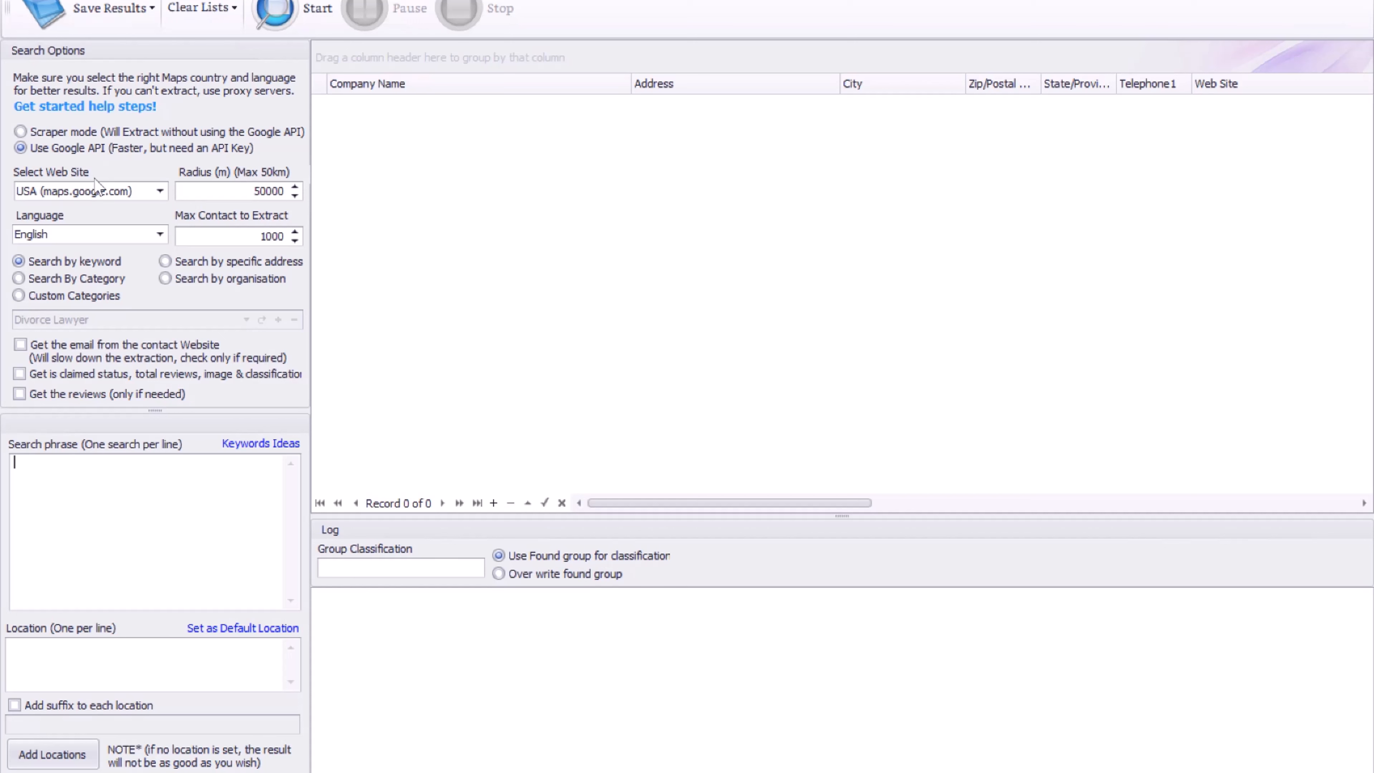
Browse the Google Maps country site list and keep USA for the 'divorce lawyers' search.
click(159, 191)
scroll(149, 244, down, 2)
scroll(149, 244, down, 15)
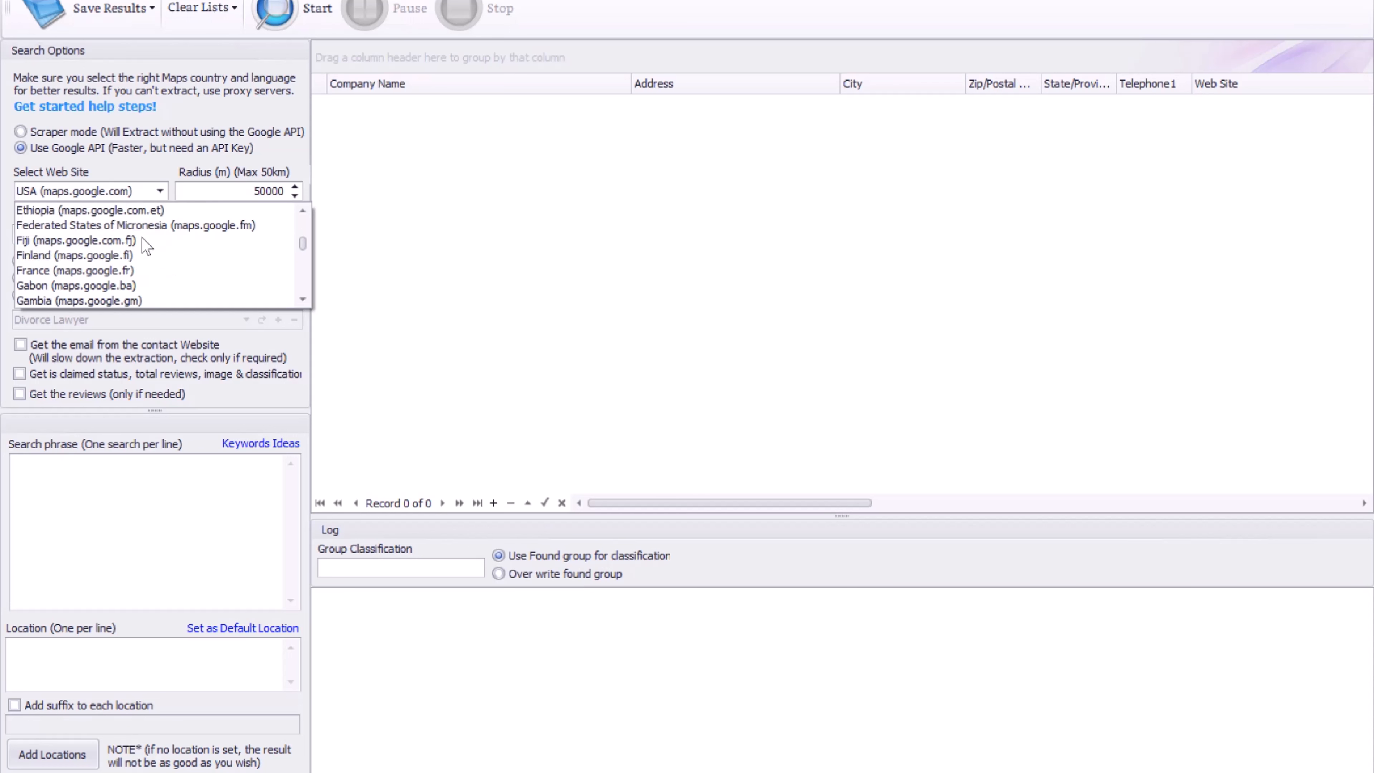
scroll(193, 257, down, 3)
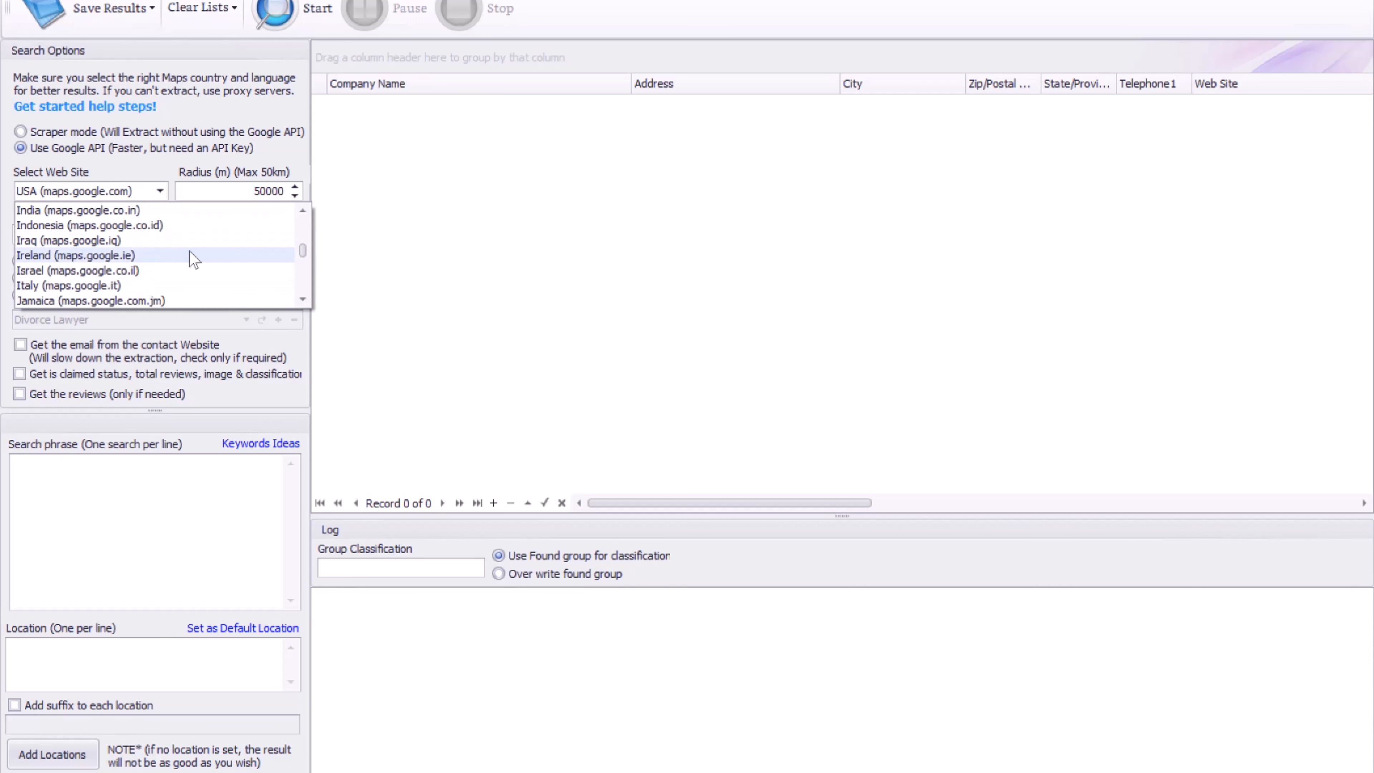
click(476, 252)
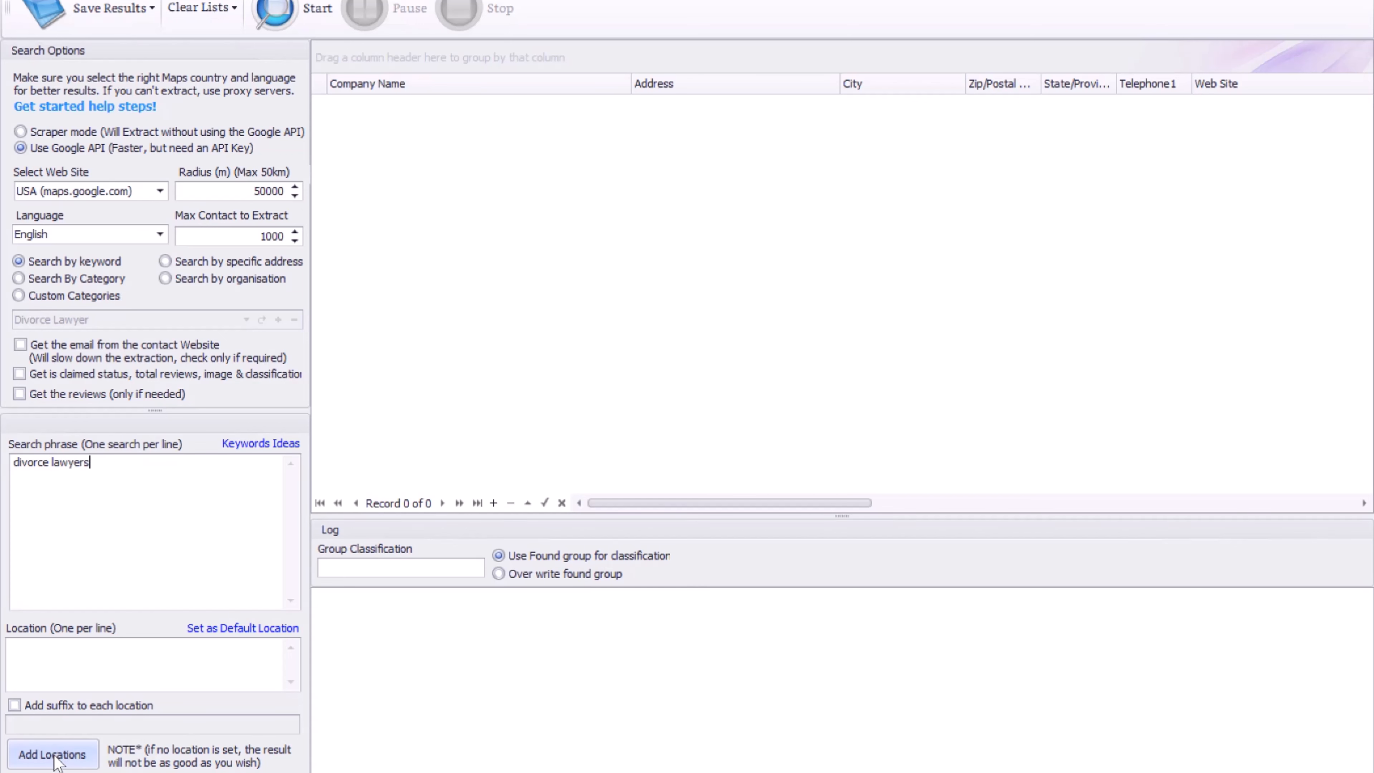
Add all 761 Massachusetts cities to the search locations and confirm.
click(73, 762)
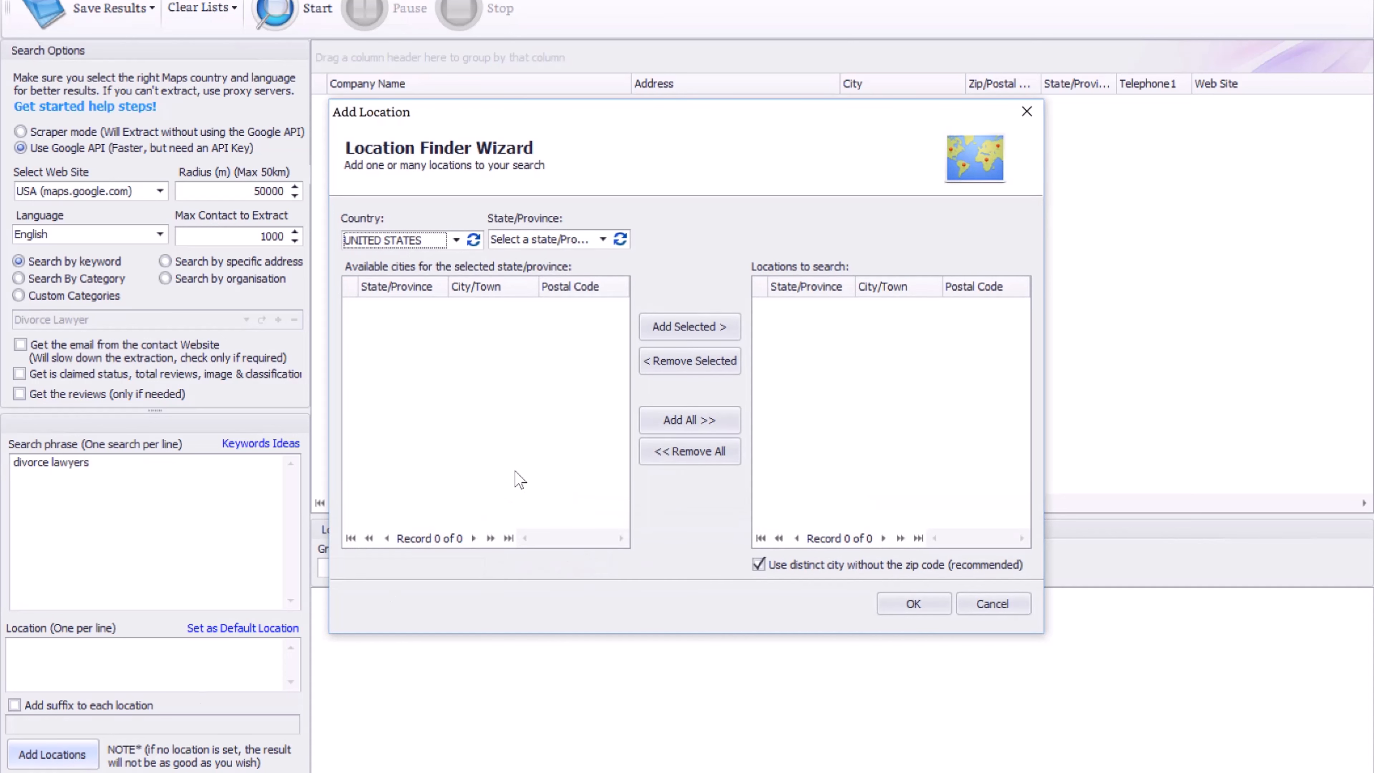
click(560, 240)
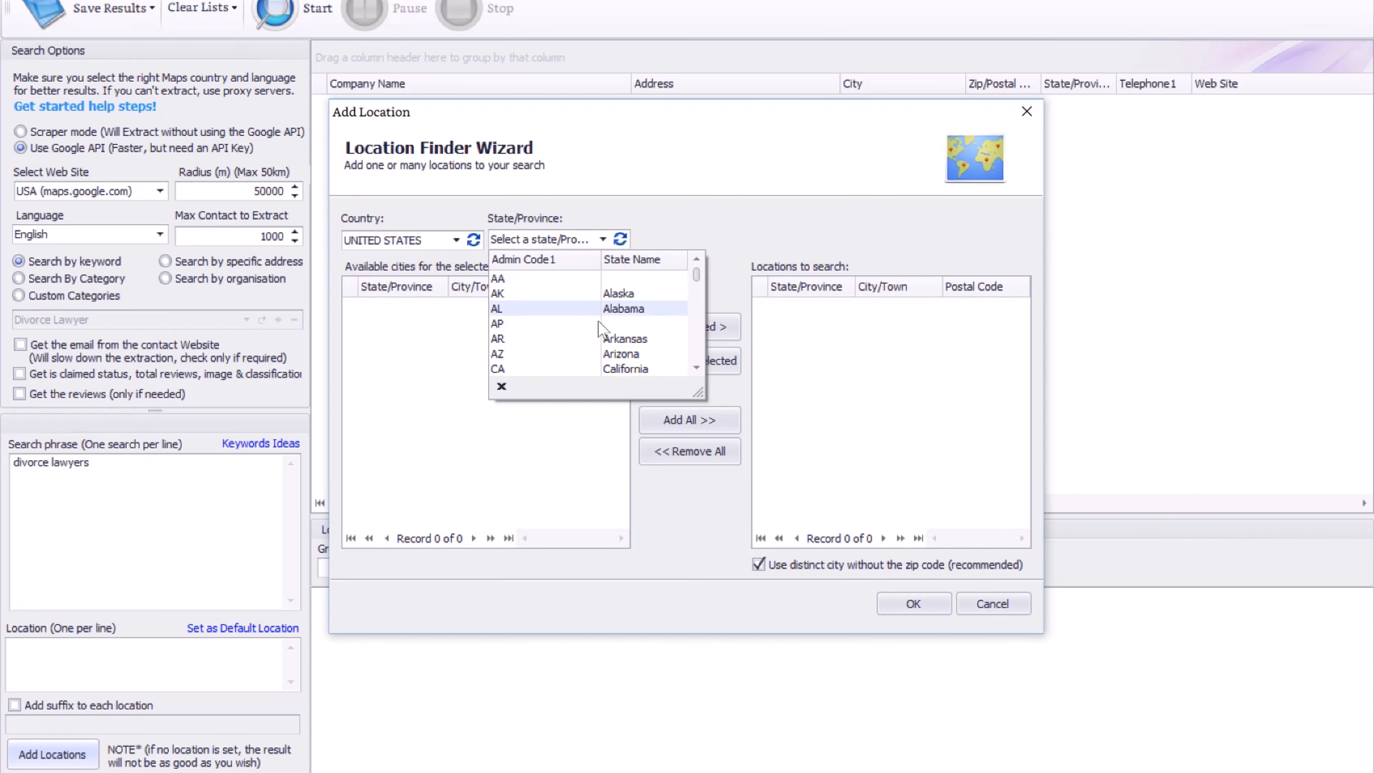
drag(699, 281, 700, 304)
click(633, 325)
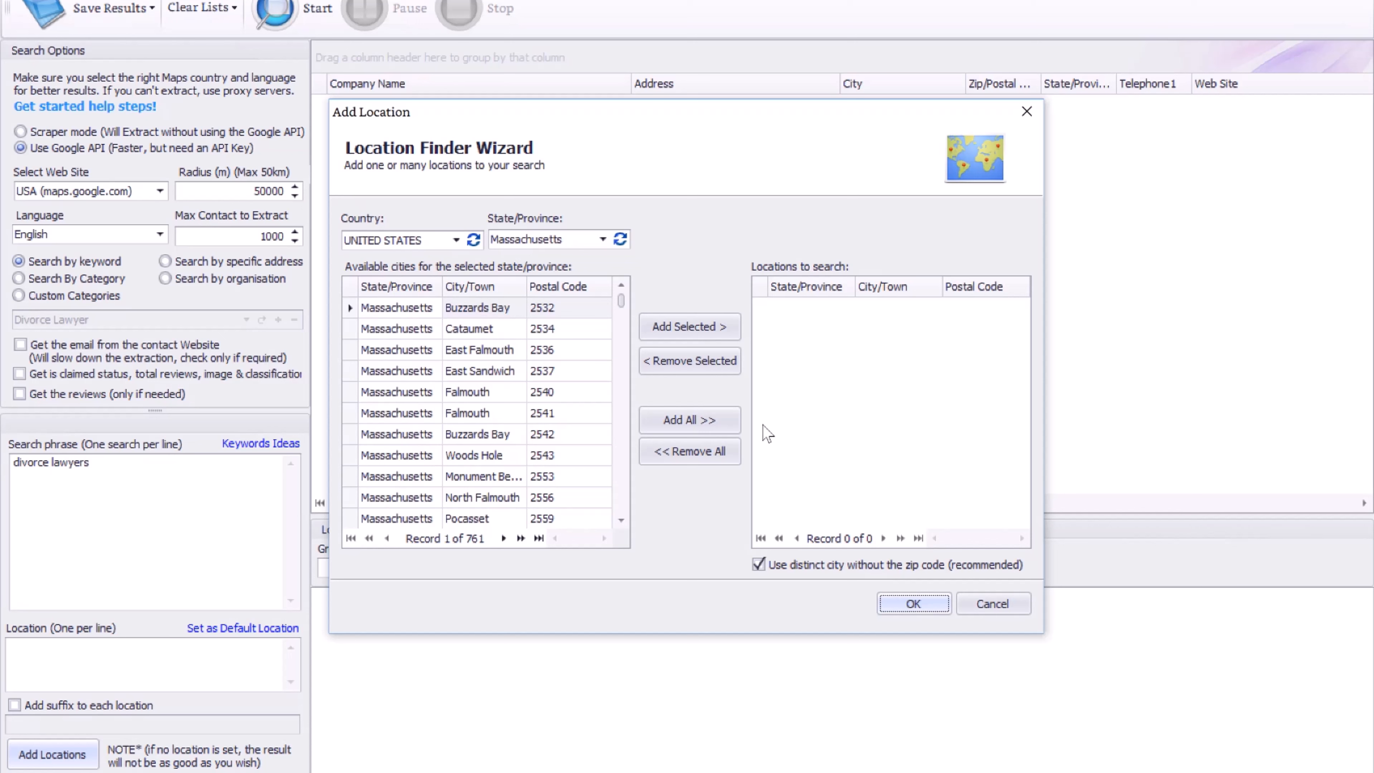
click(711, 428)
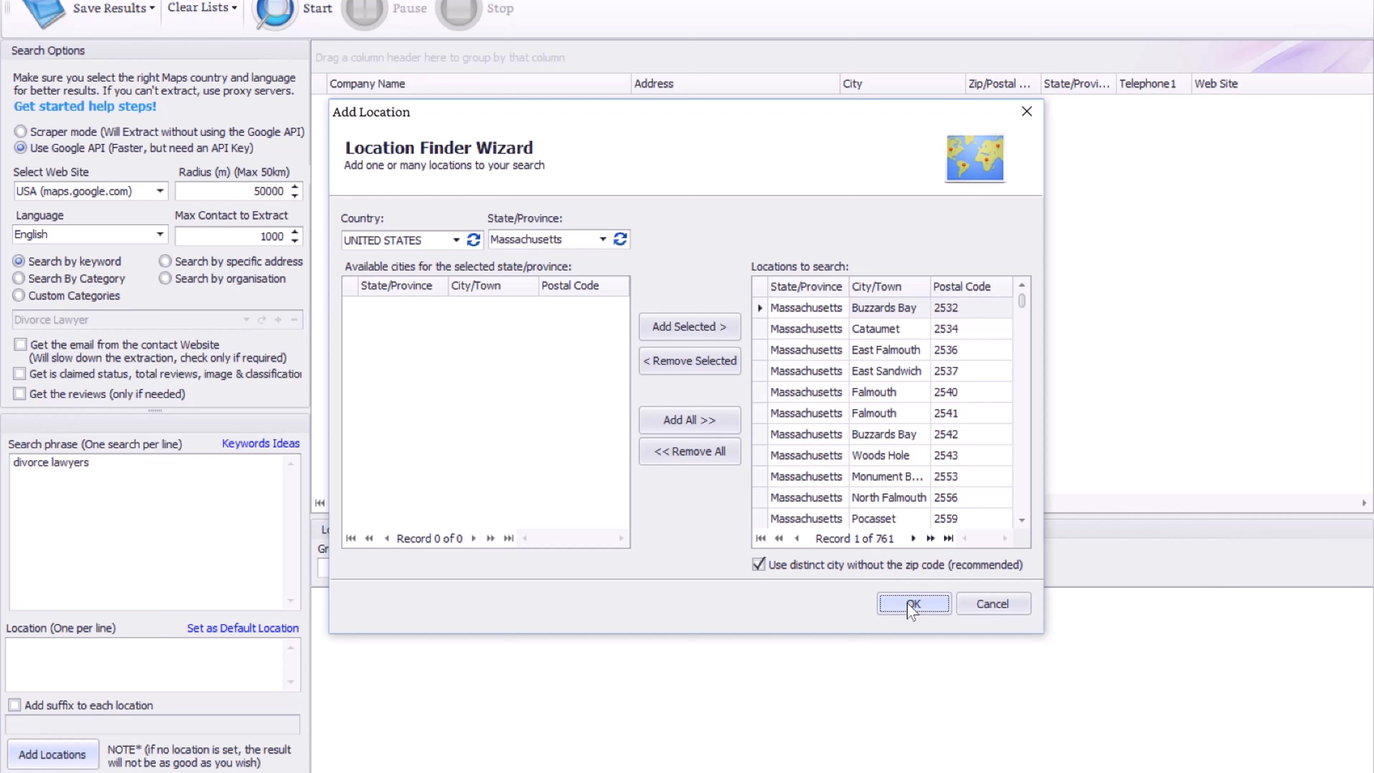
click(939, 606)
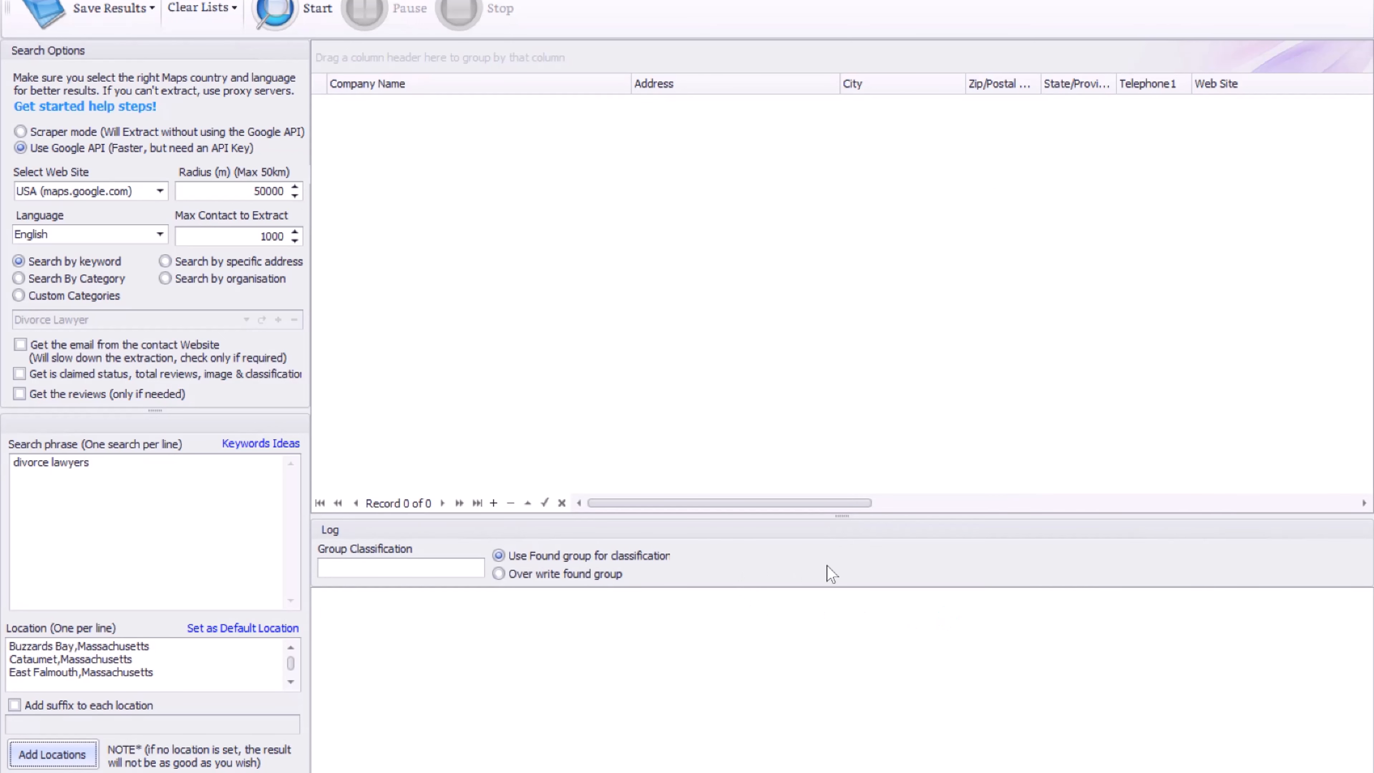
Start the extraction to gather 100 divorce-lawyer records, then open Settings from Save Results.
click(306, 10)
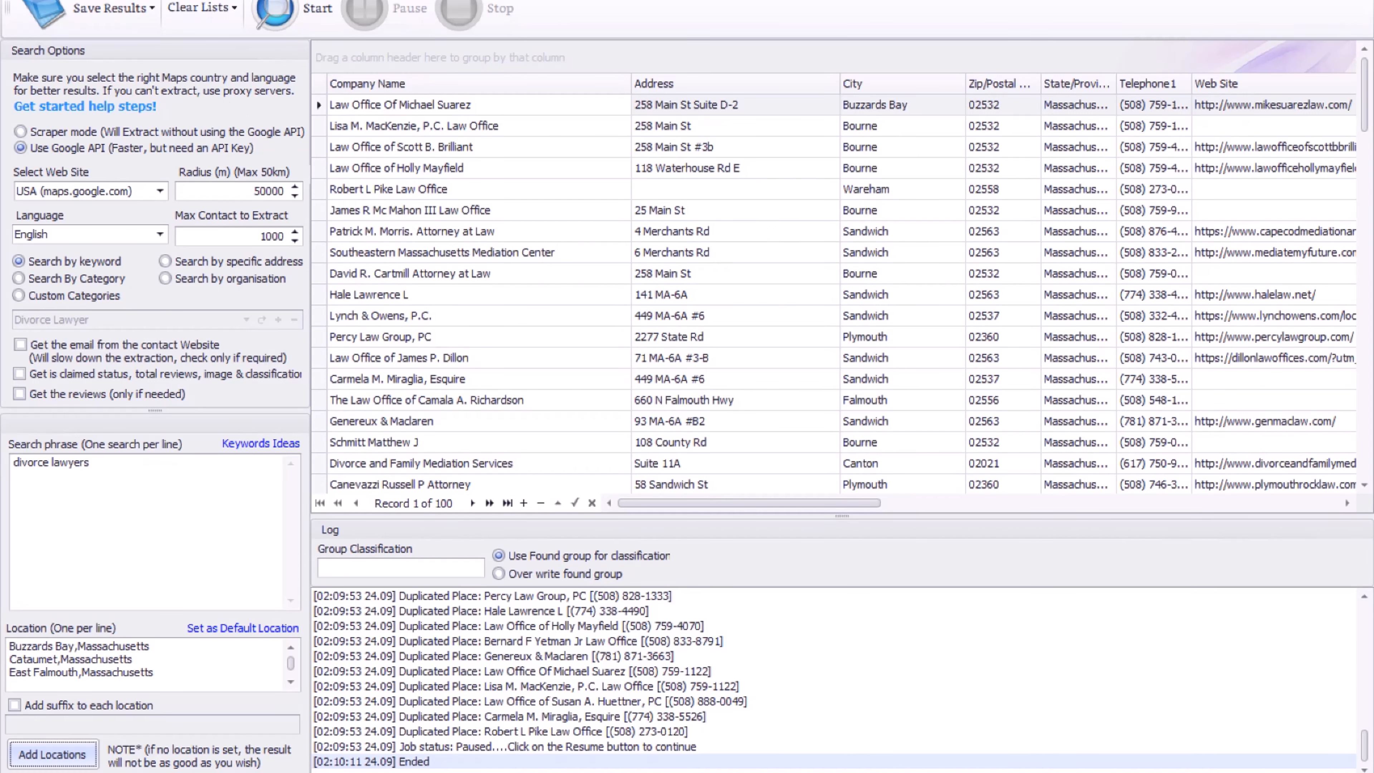
click(111, 7)
click(115, 54)
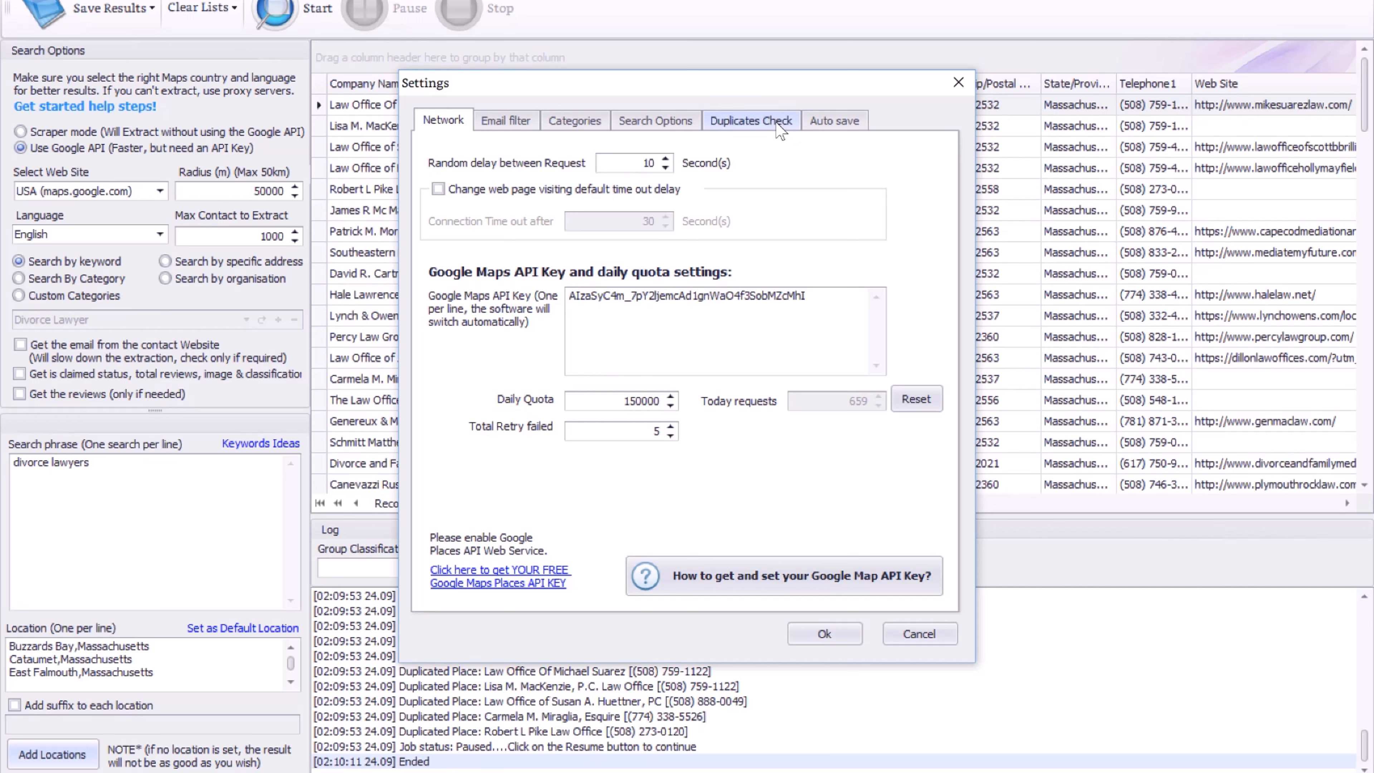
Confirm every duplicate-check option is ticked and close Settings as results reach 1083.
click(779, 128)
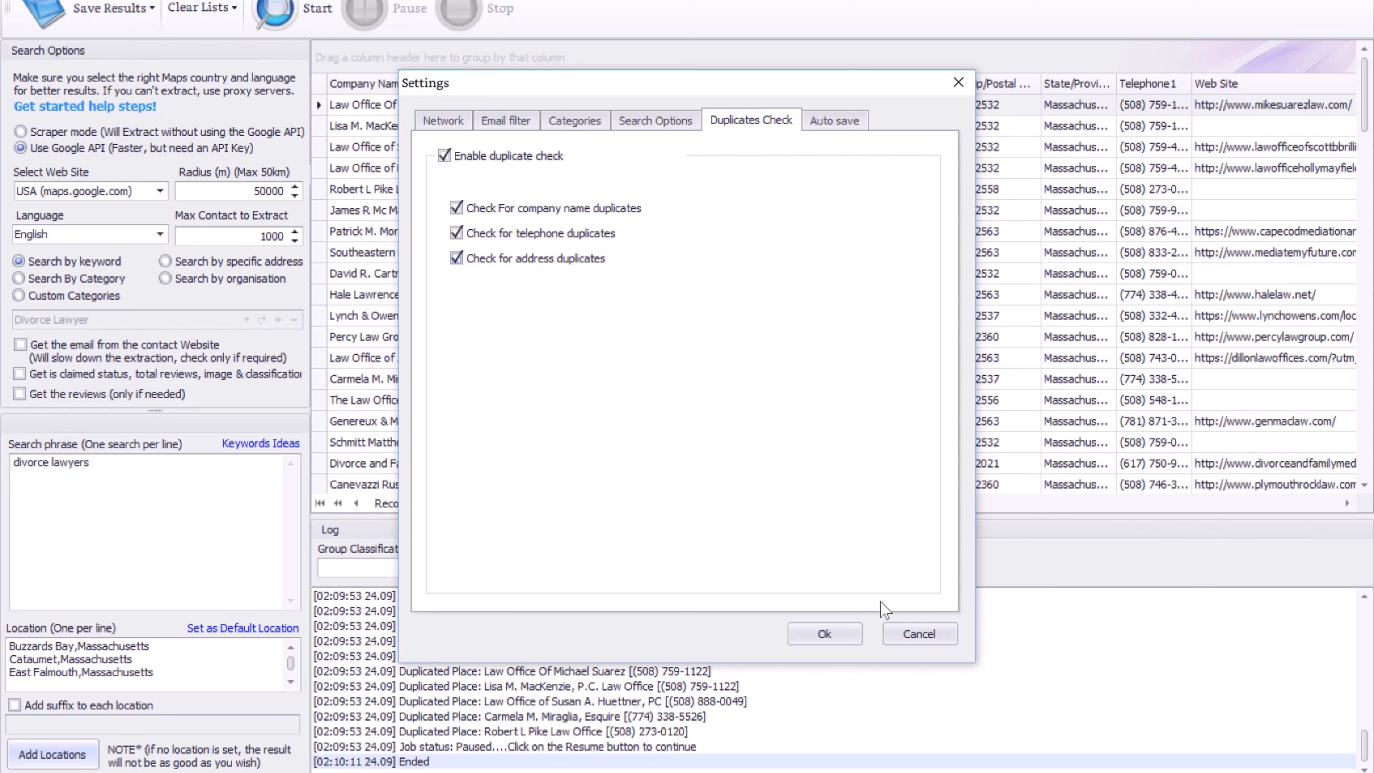
click(824, 634)
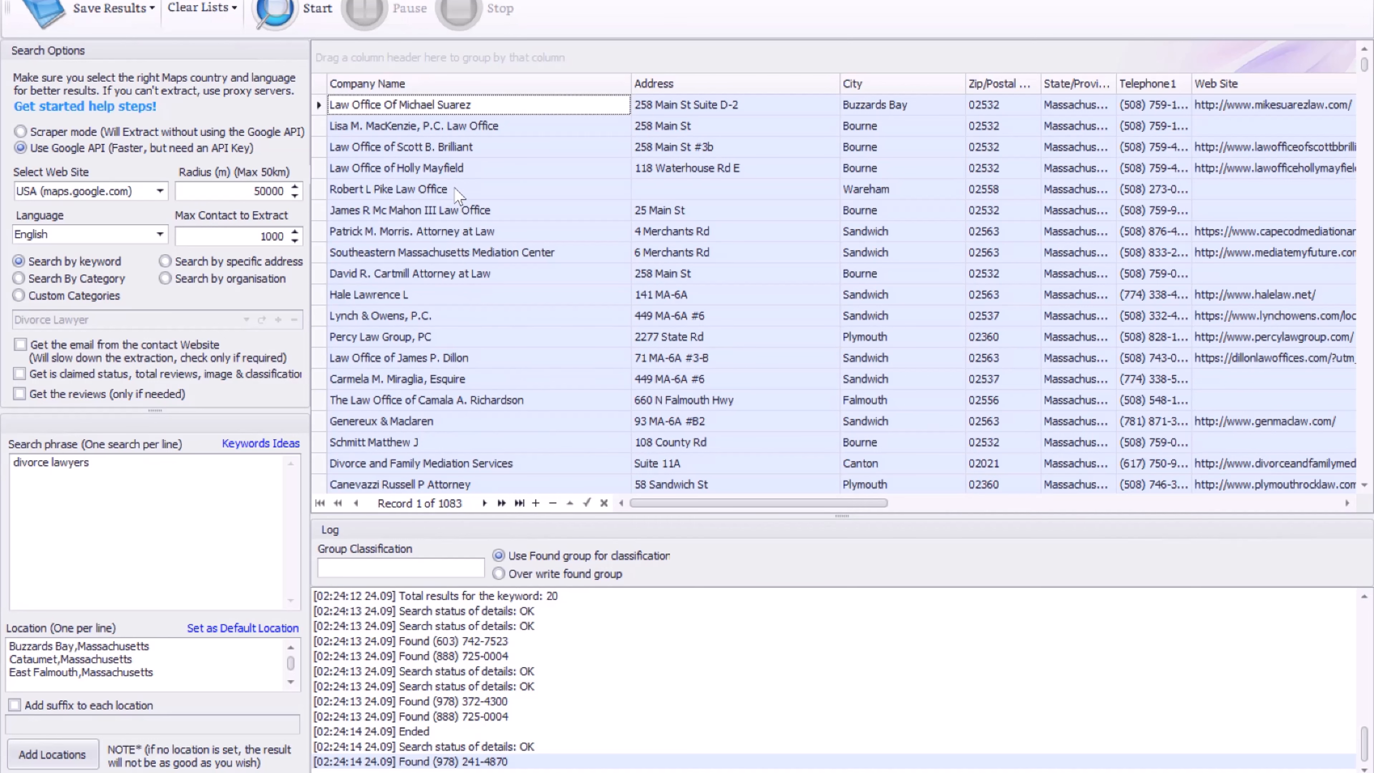
click(469, 146)
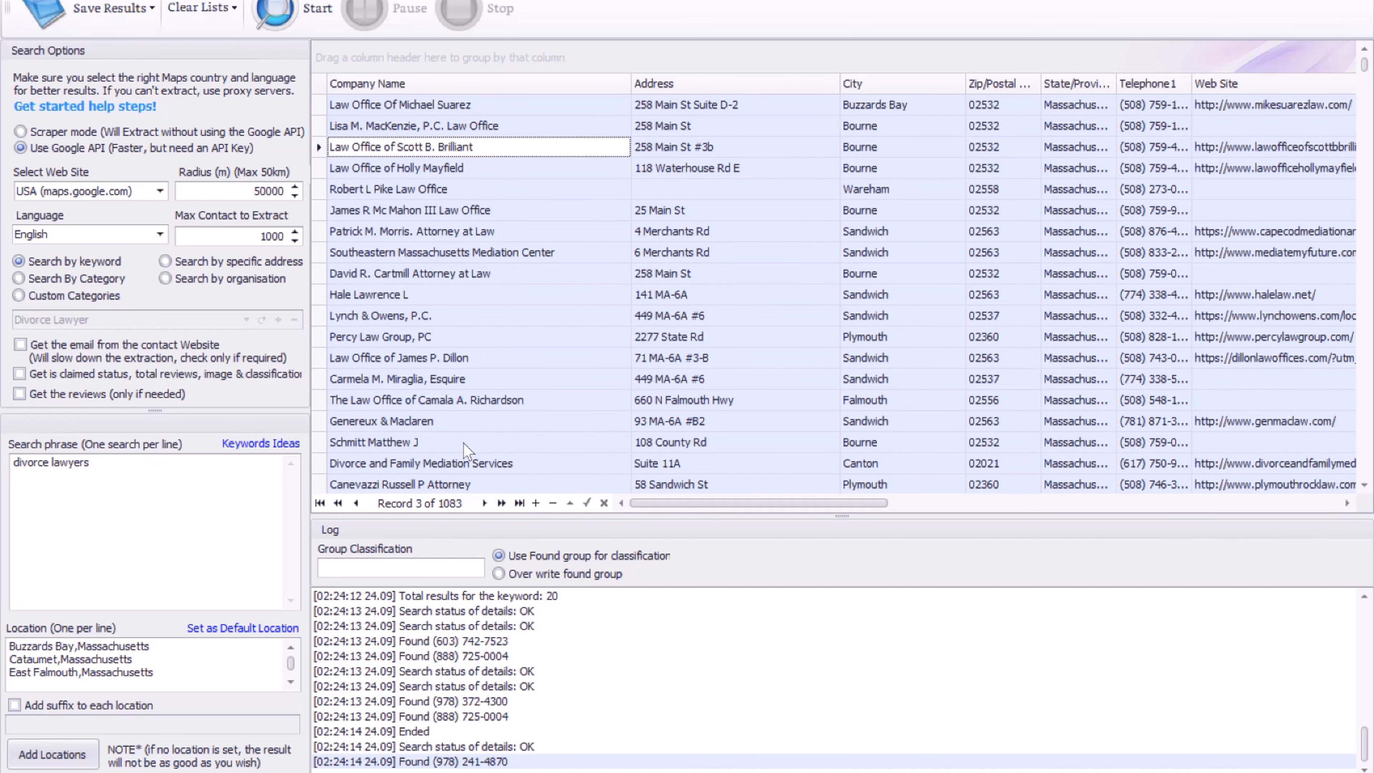
Paste the extracted lawyer listings into A1 of the blank sheet and autofit column A.
click(207, 761)
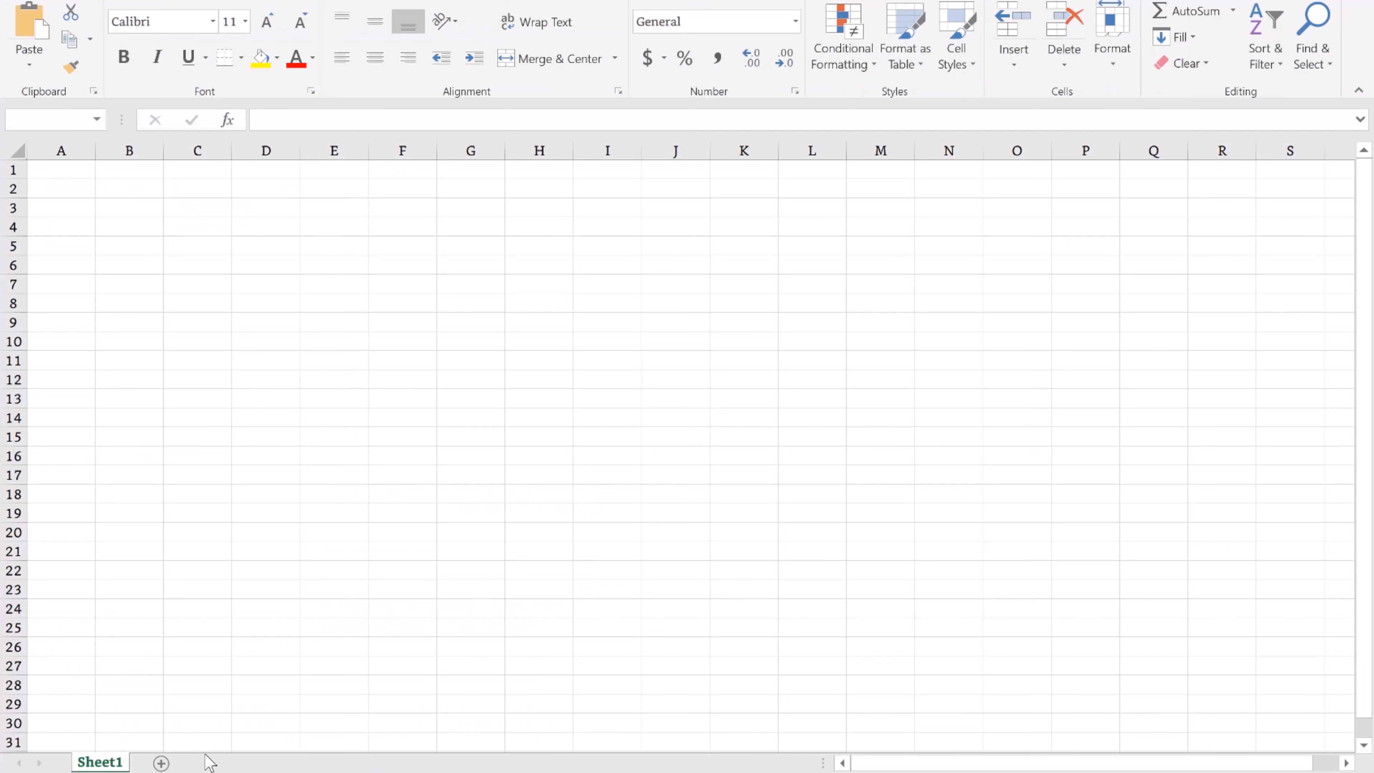
click(72, 153)
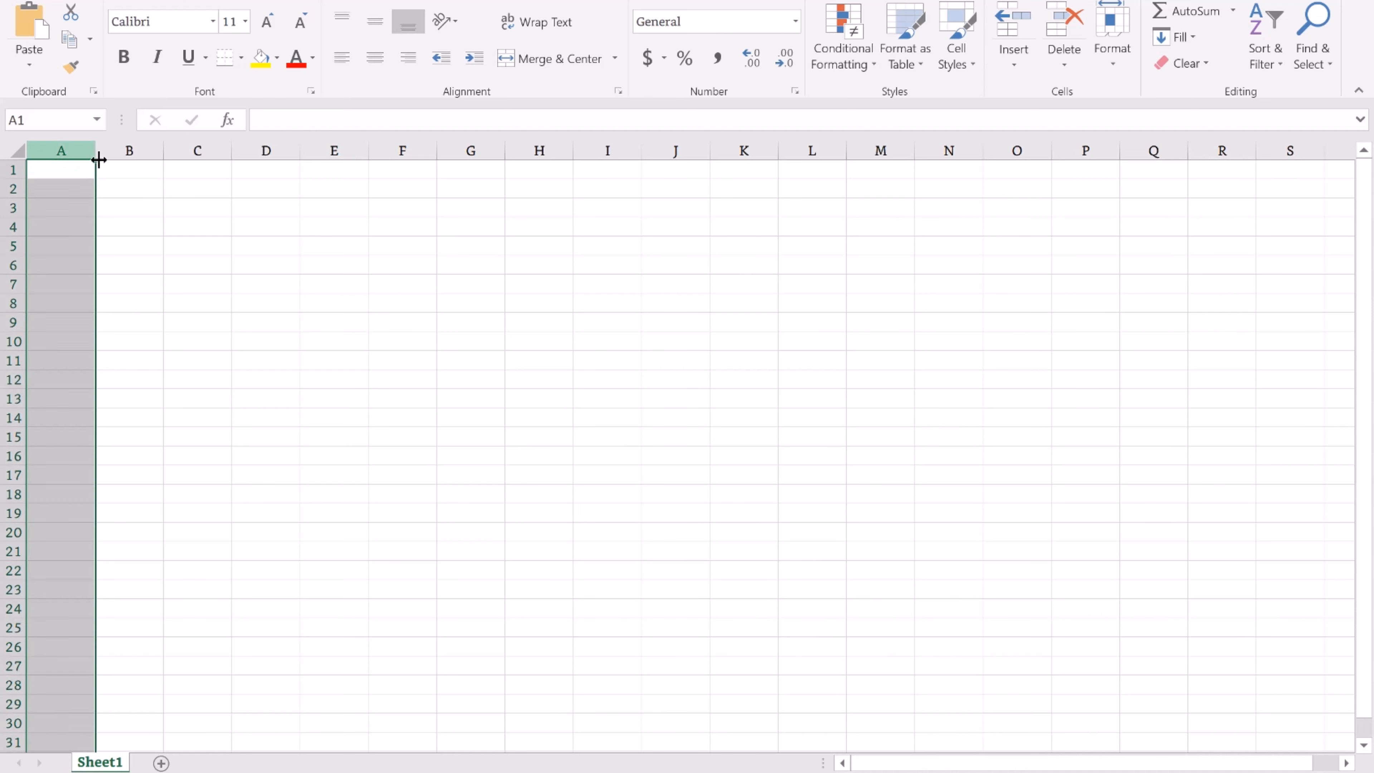
click(86, 171)
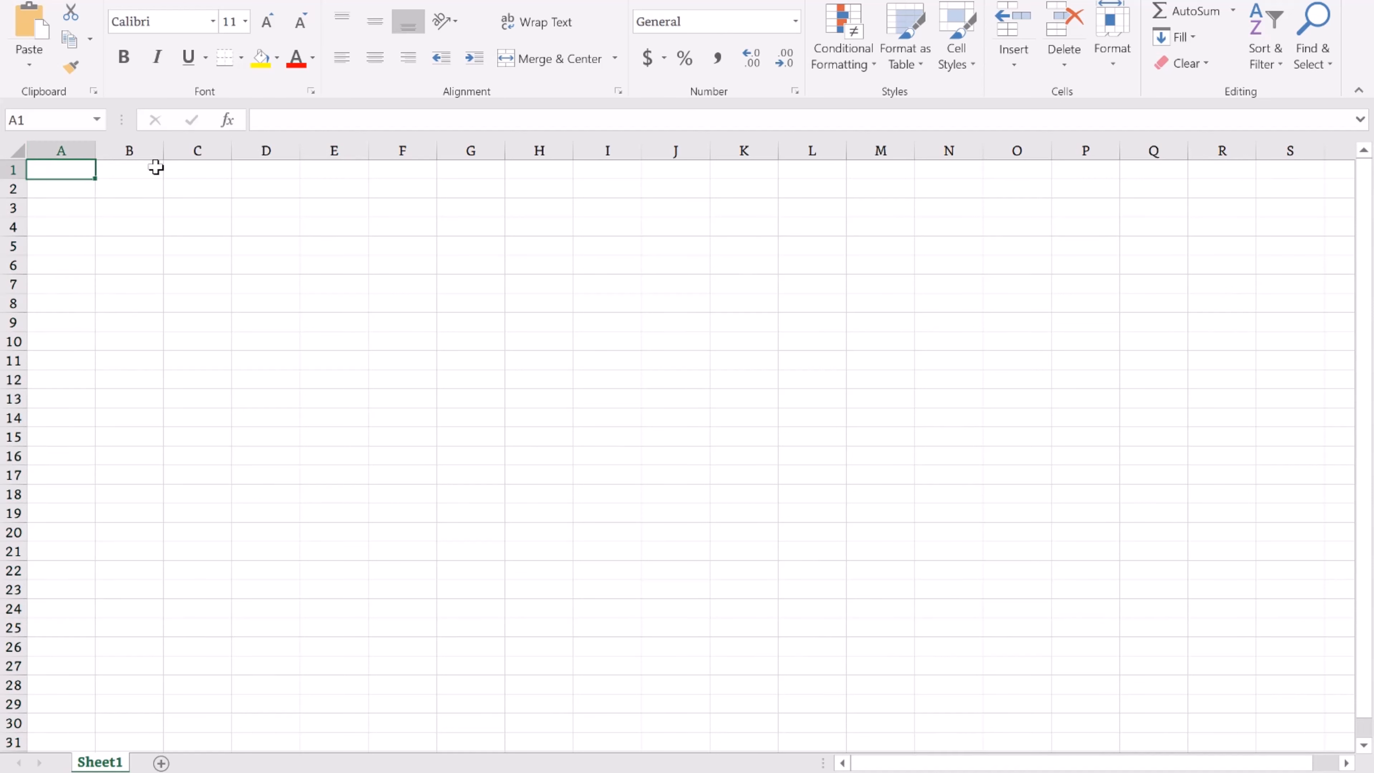
click(69, 190)
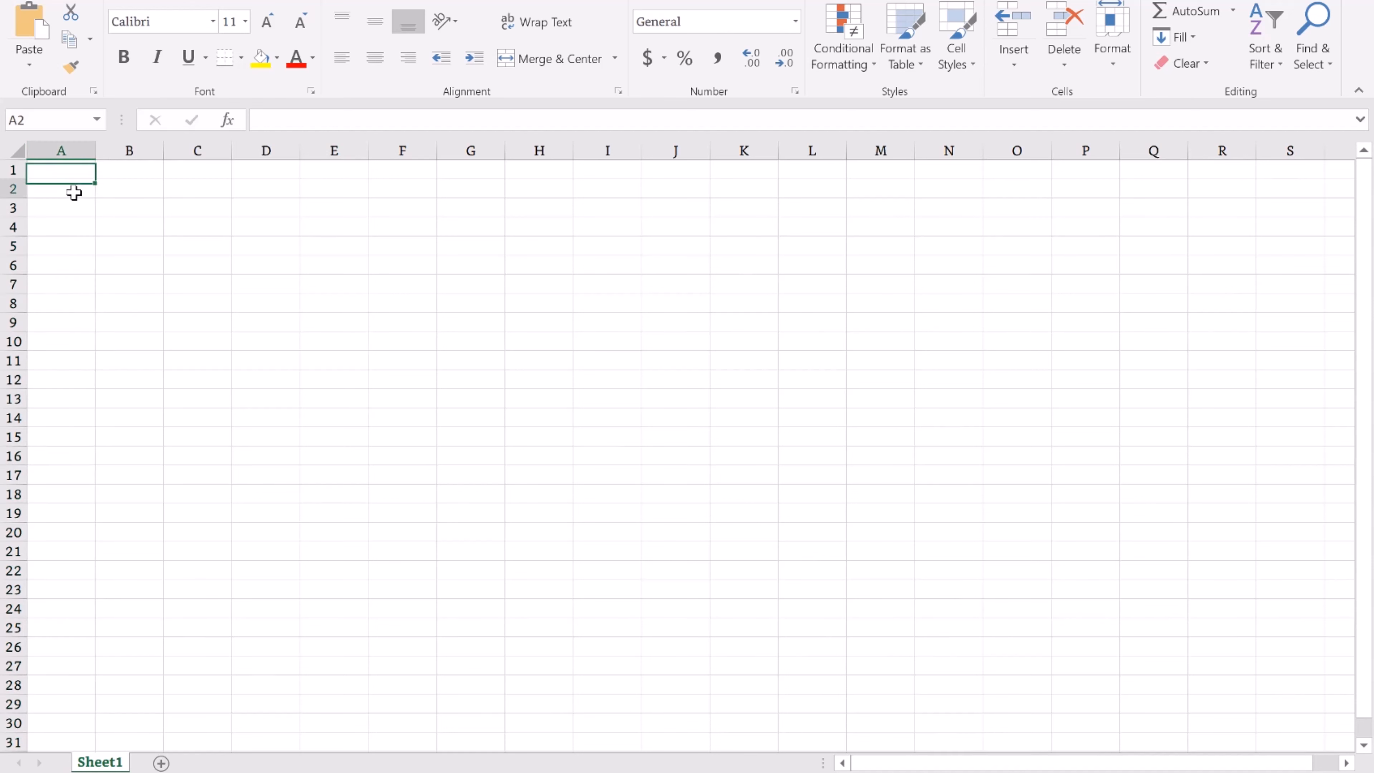
click(46, 167)
key(ctrl+v)
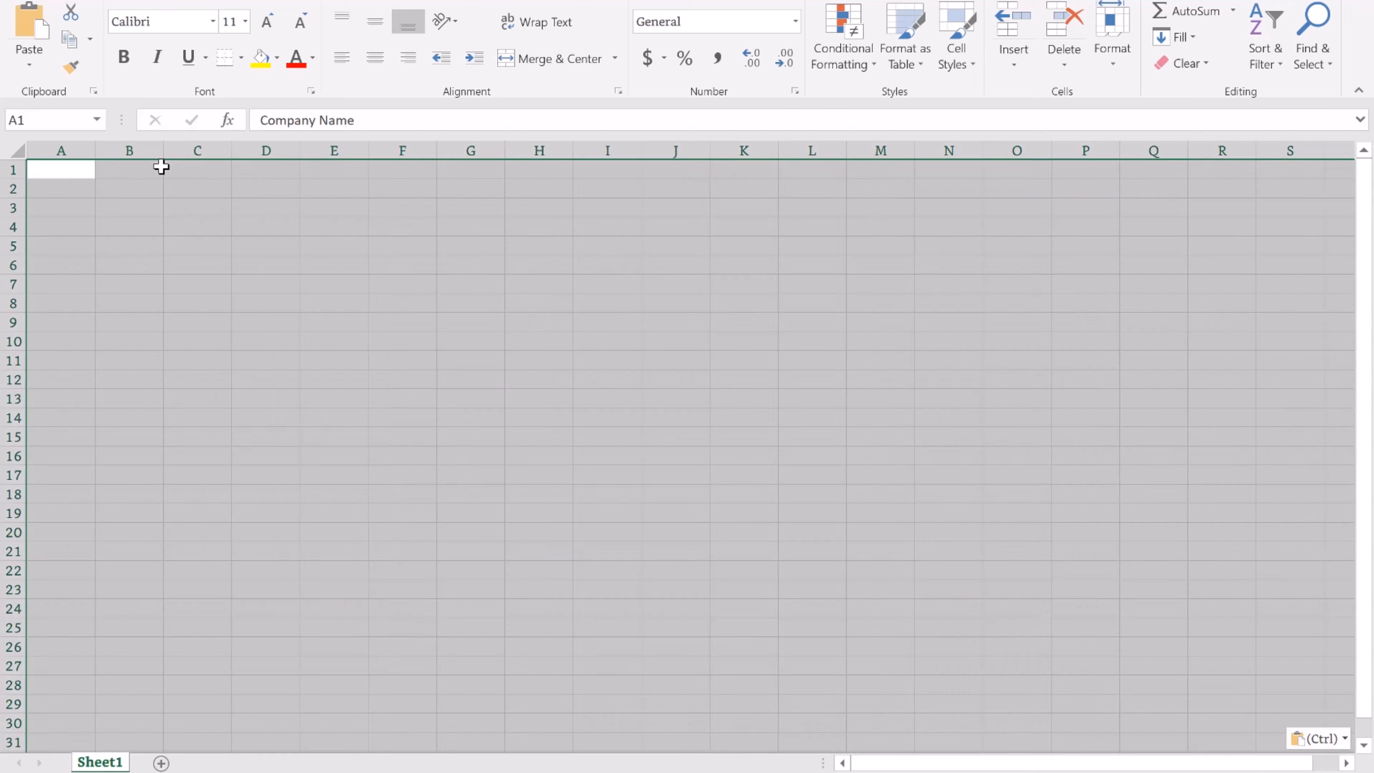
double_click(96, 150)
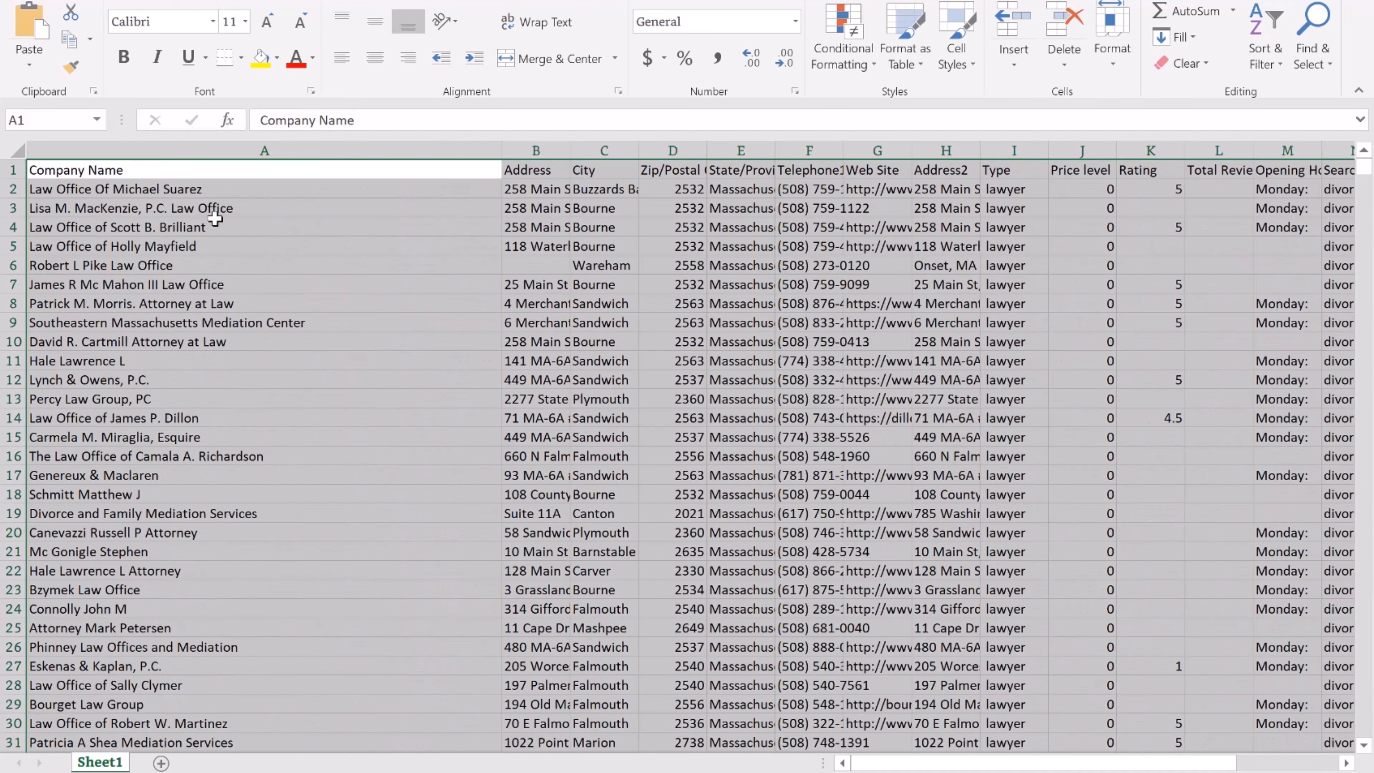
click(108, 171)
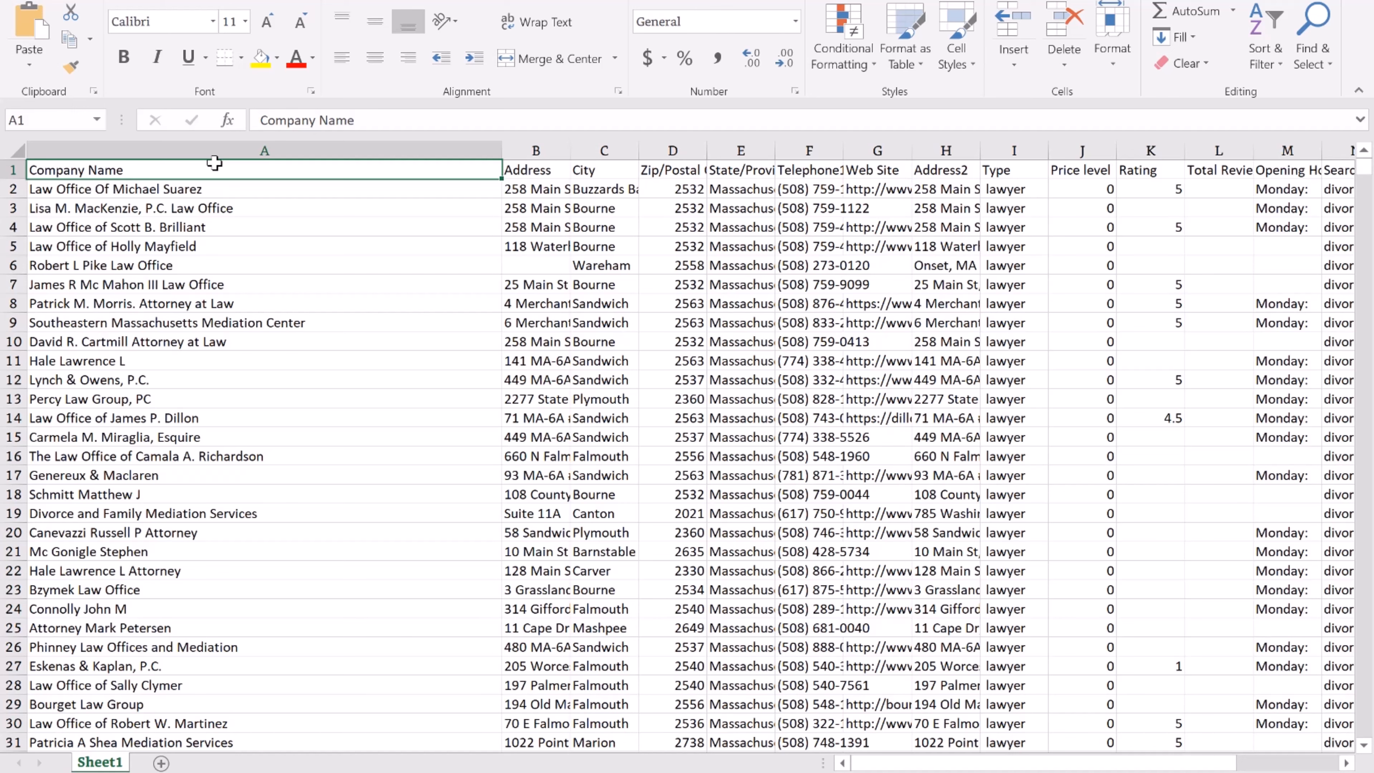
Rename the A1 header to Keyword and clear every column after the company names.
text(Keyword)
key(Return)
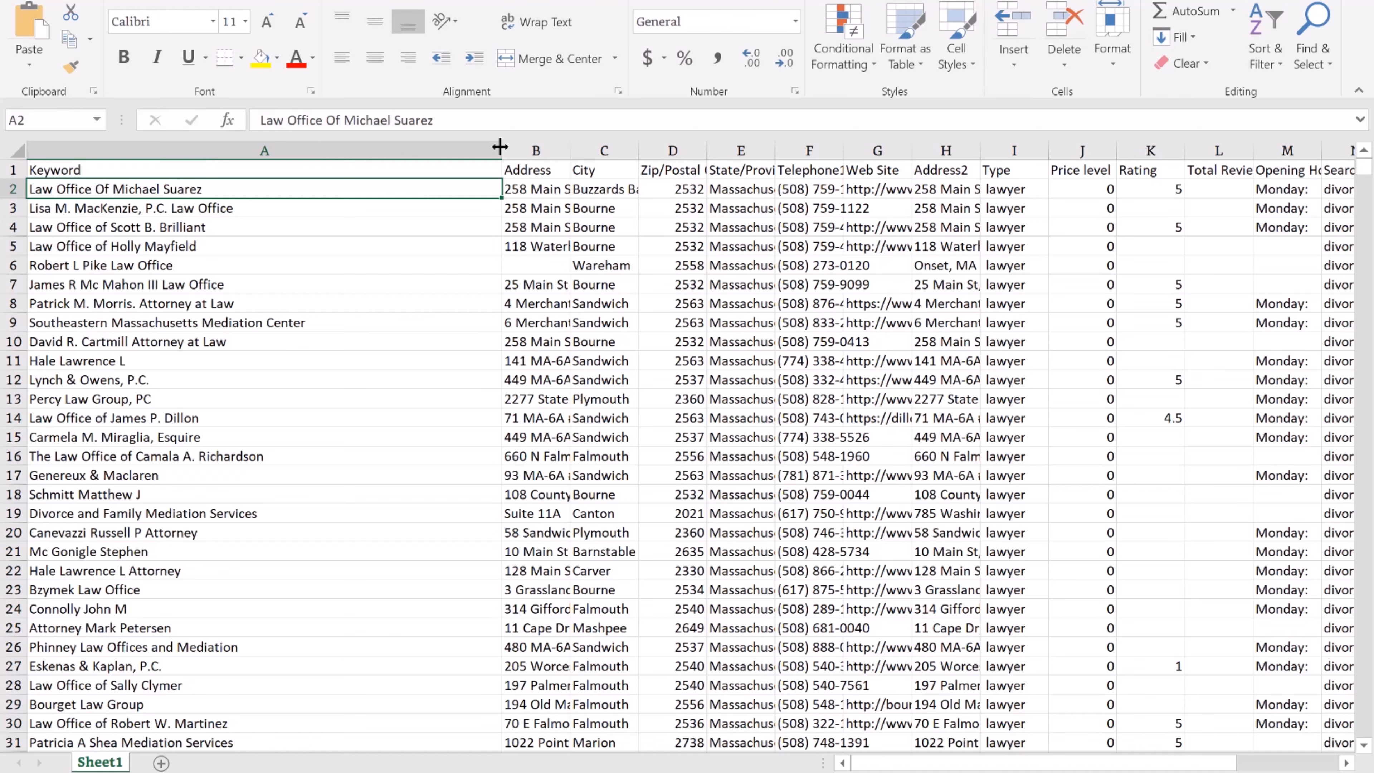
click(536, 149)
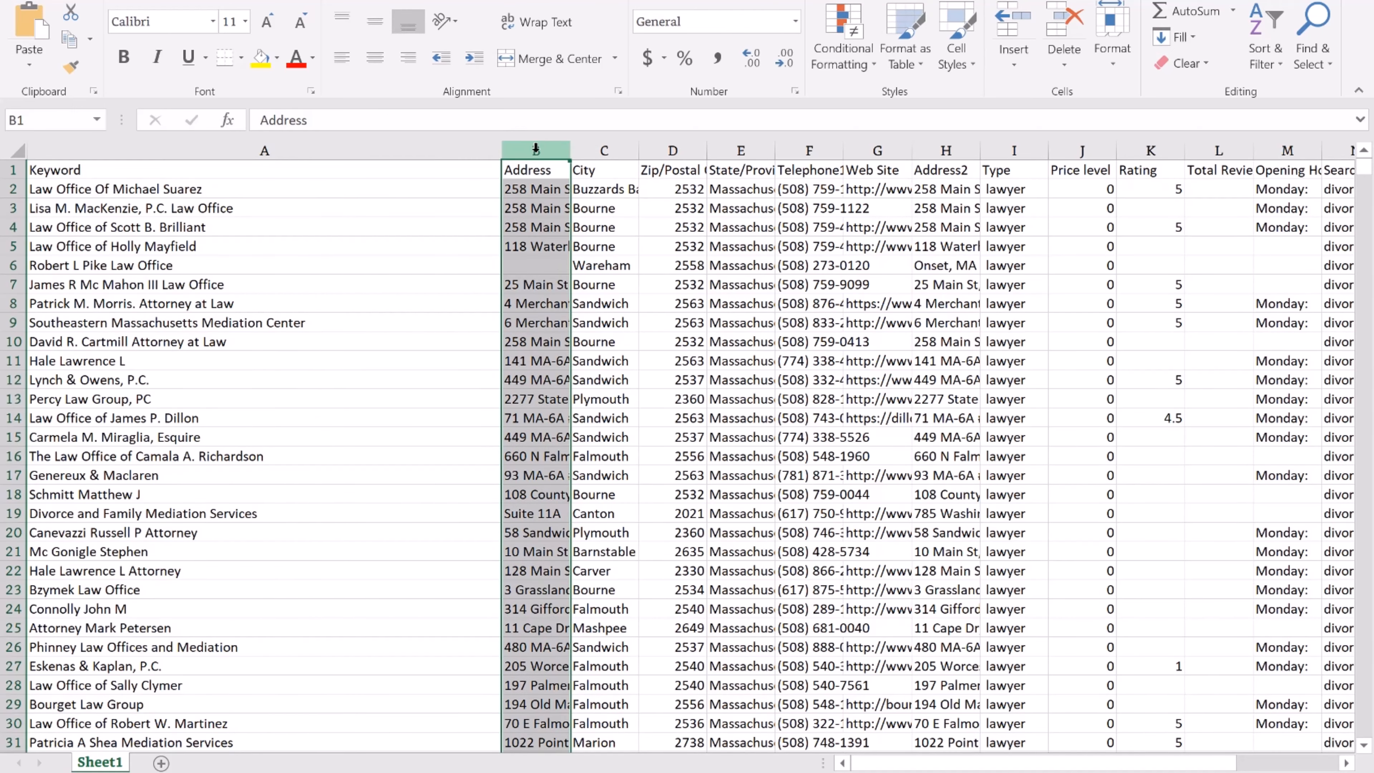
key(ctrl+shift+Right)
key(ctrl+shift+Right)
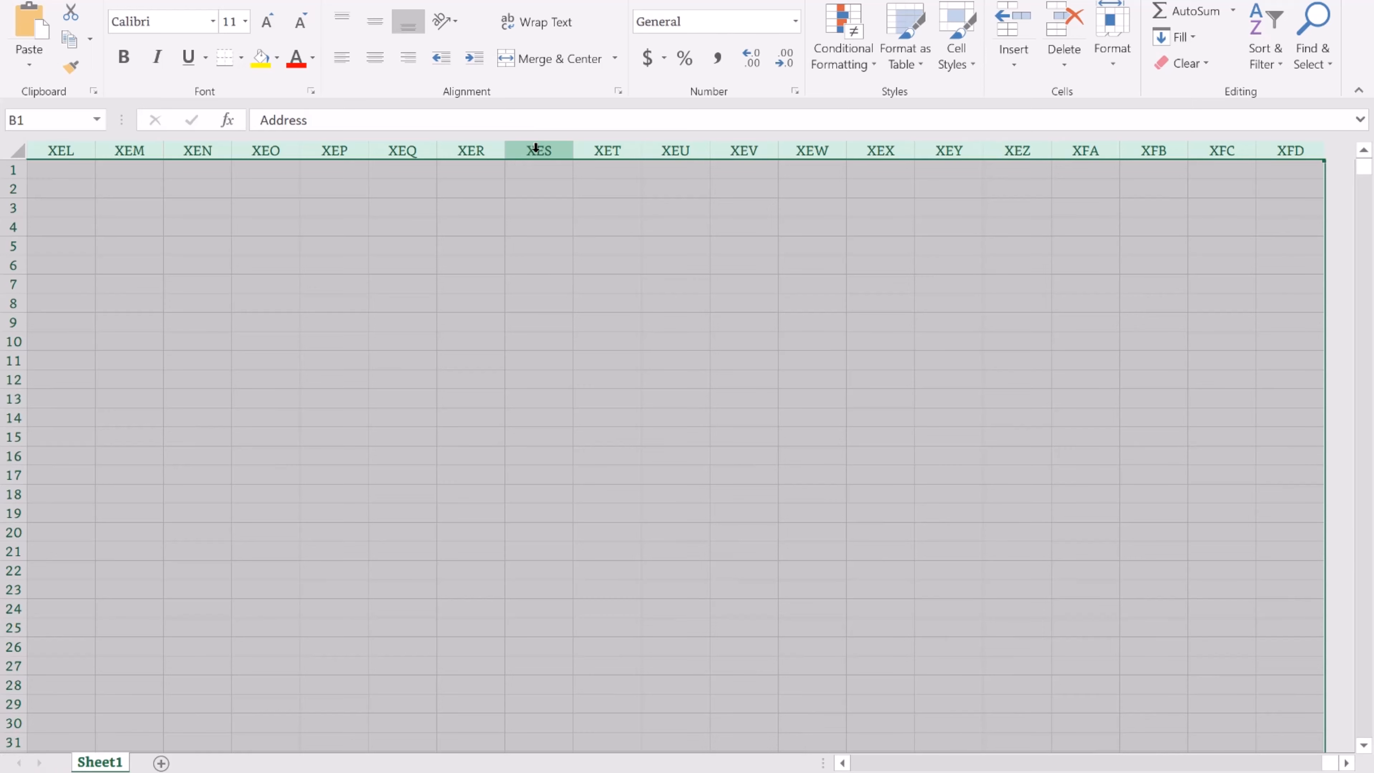
key(Delete)
click(292, 245)
click(224, 188)
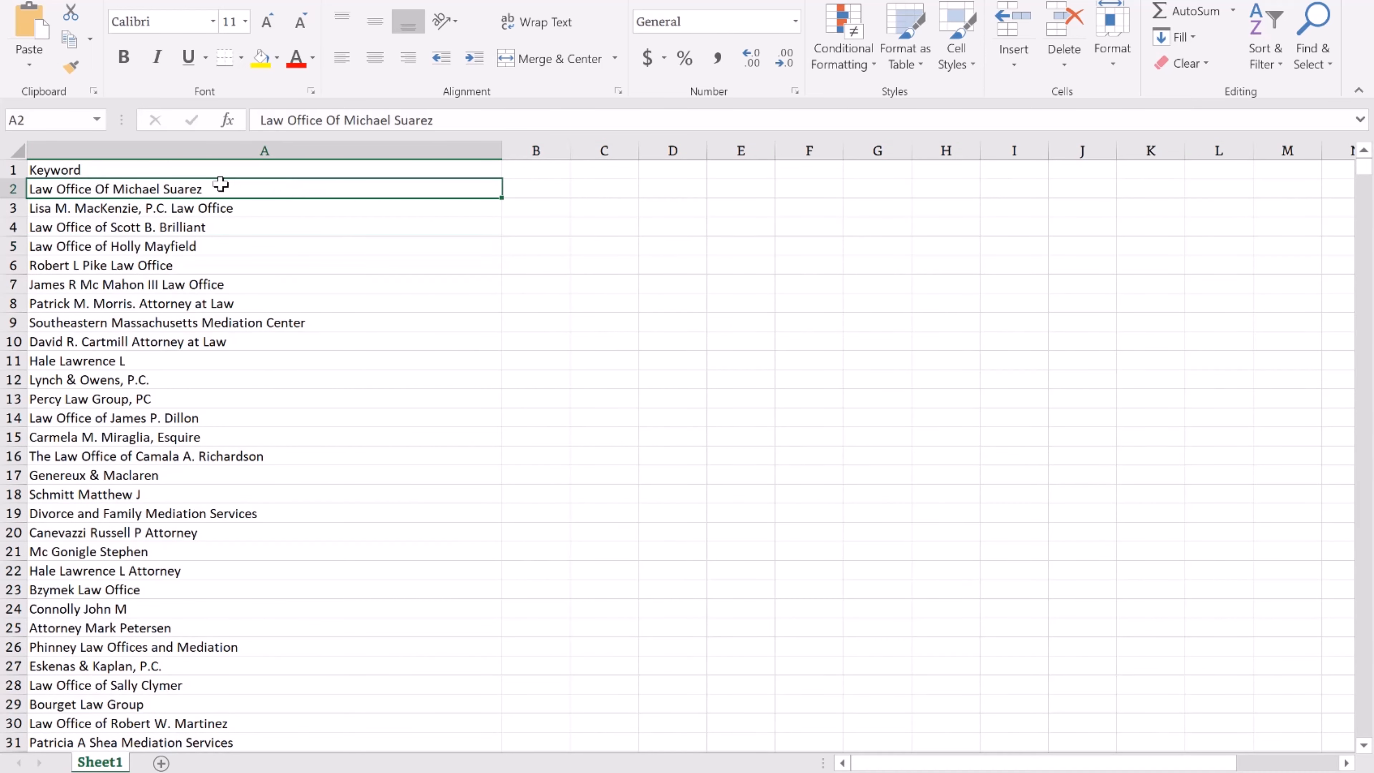
click(214, 171)
Insert two empty columns before the Keyword column.
click(83, 146)
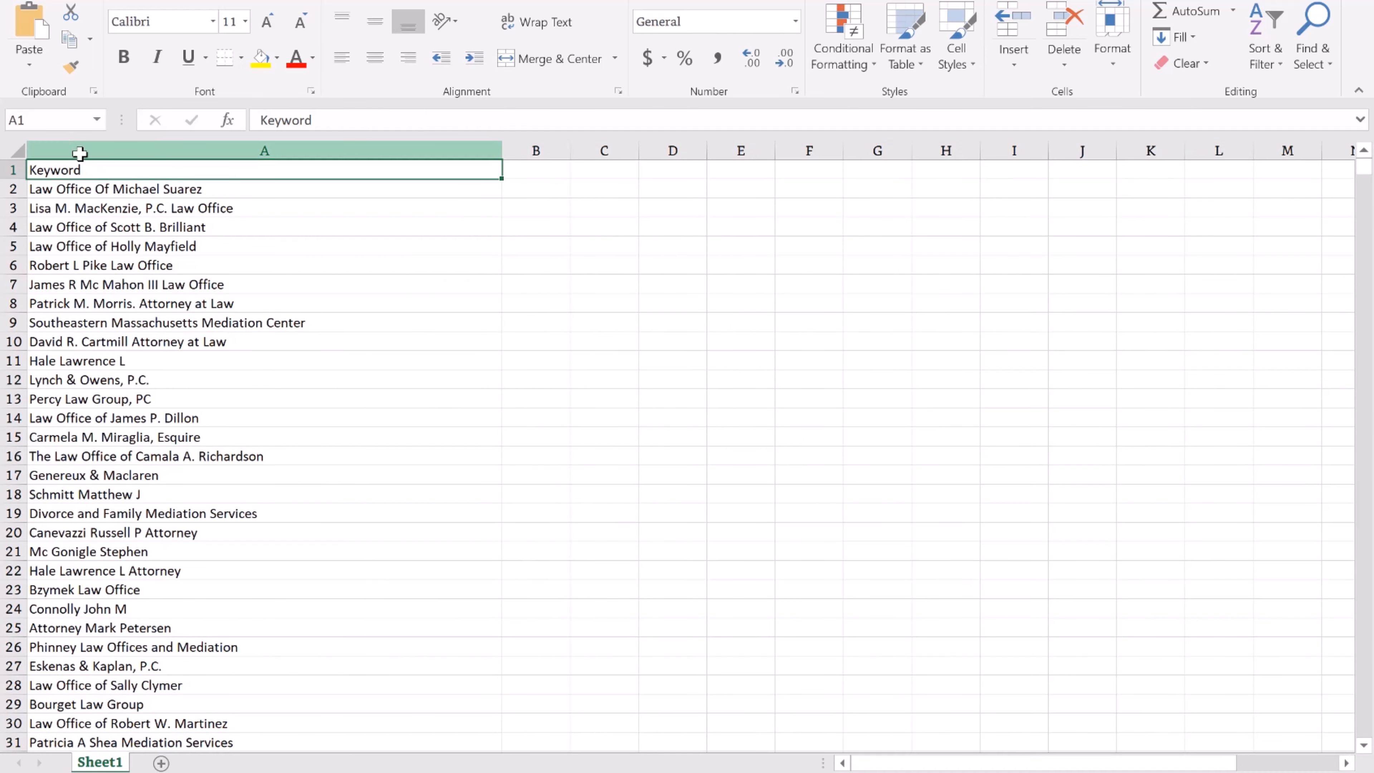
right_click(88, 145)
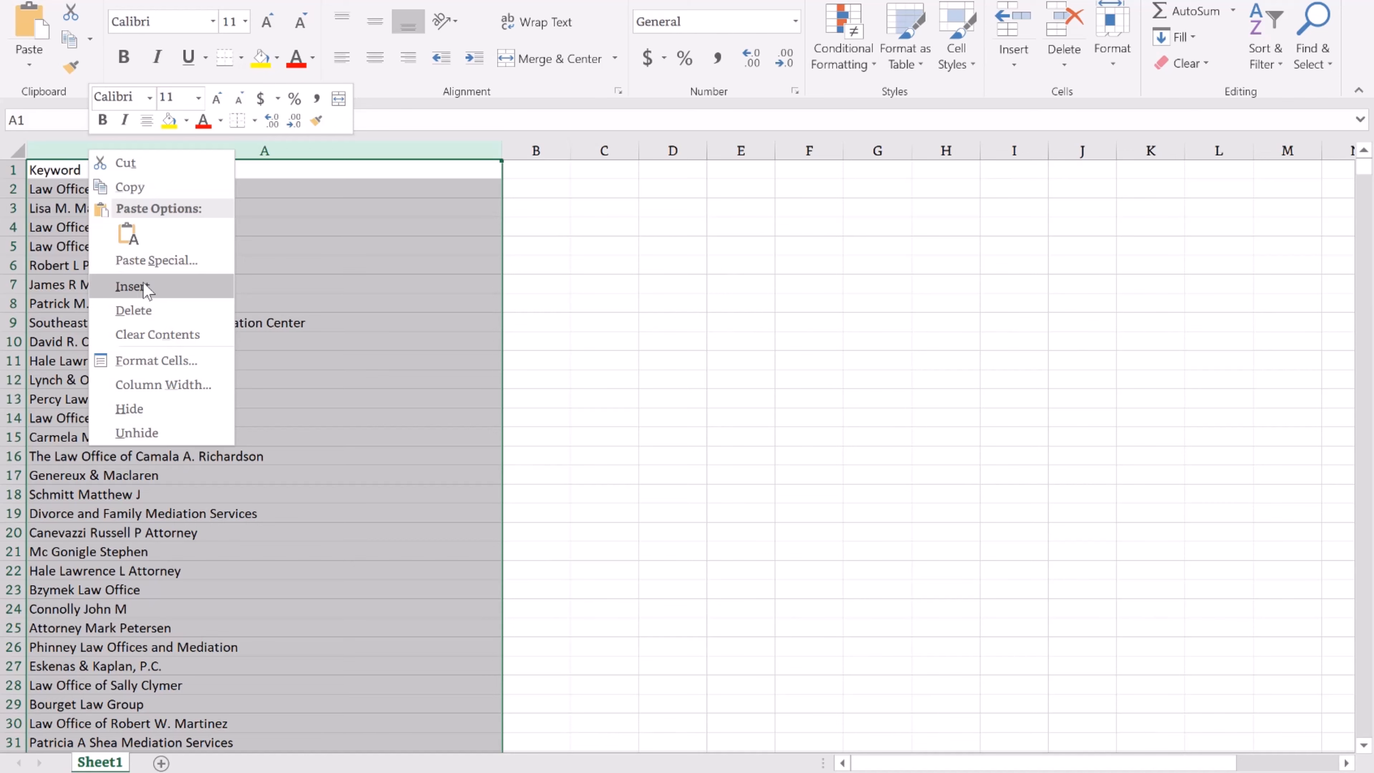
click(133, 286)
right_click(65, 147)
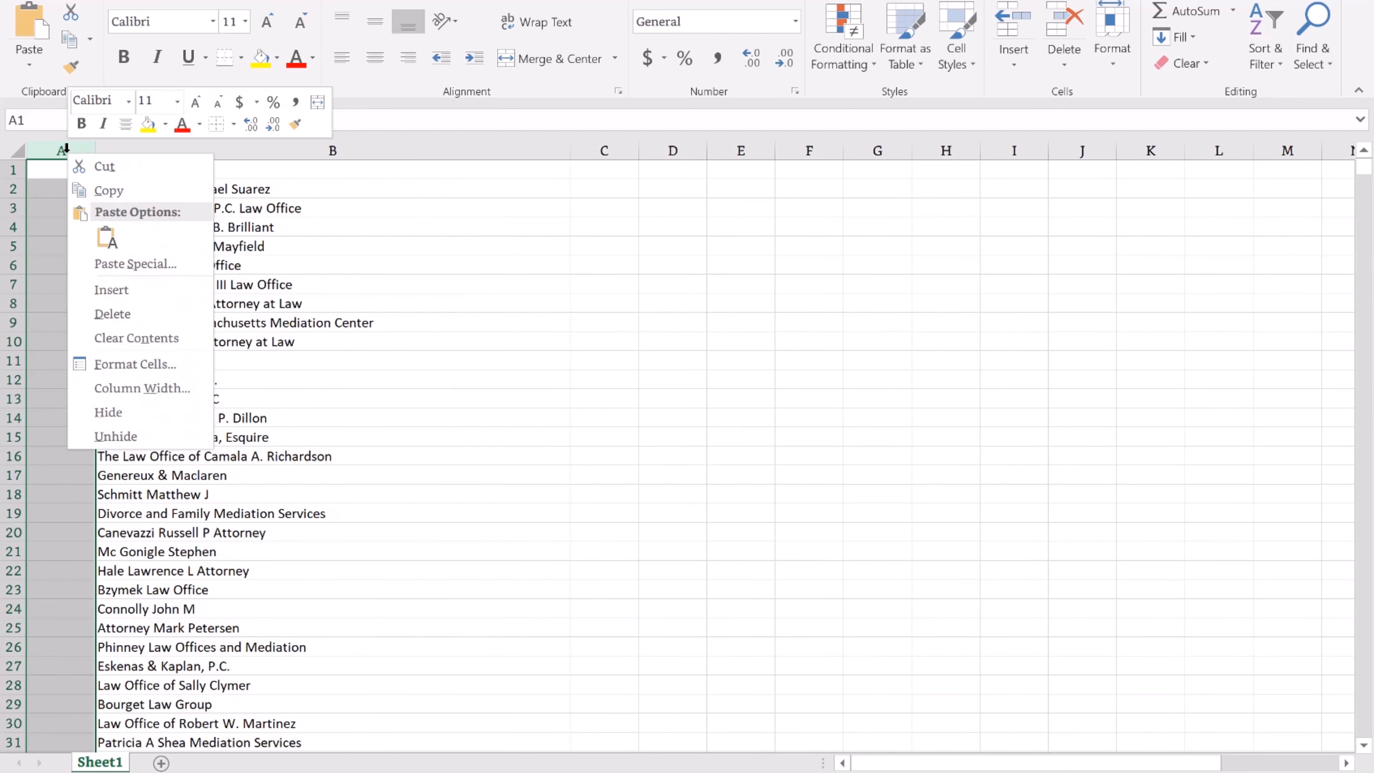
click(114, 290)
Enter the headers Campaign in A1 and Adgroup in B1, then return to A2.
click(71, 167)
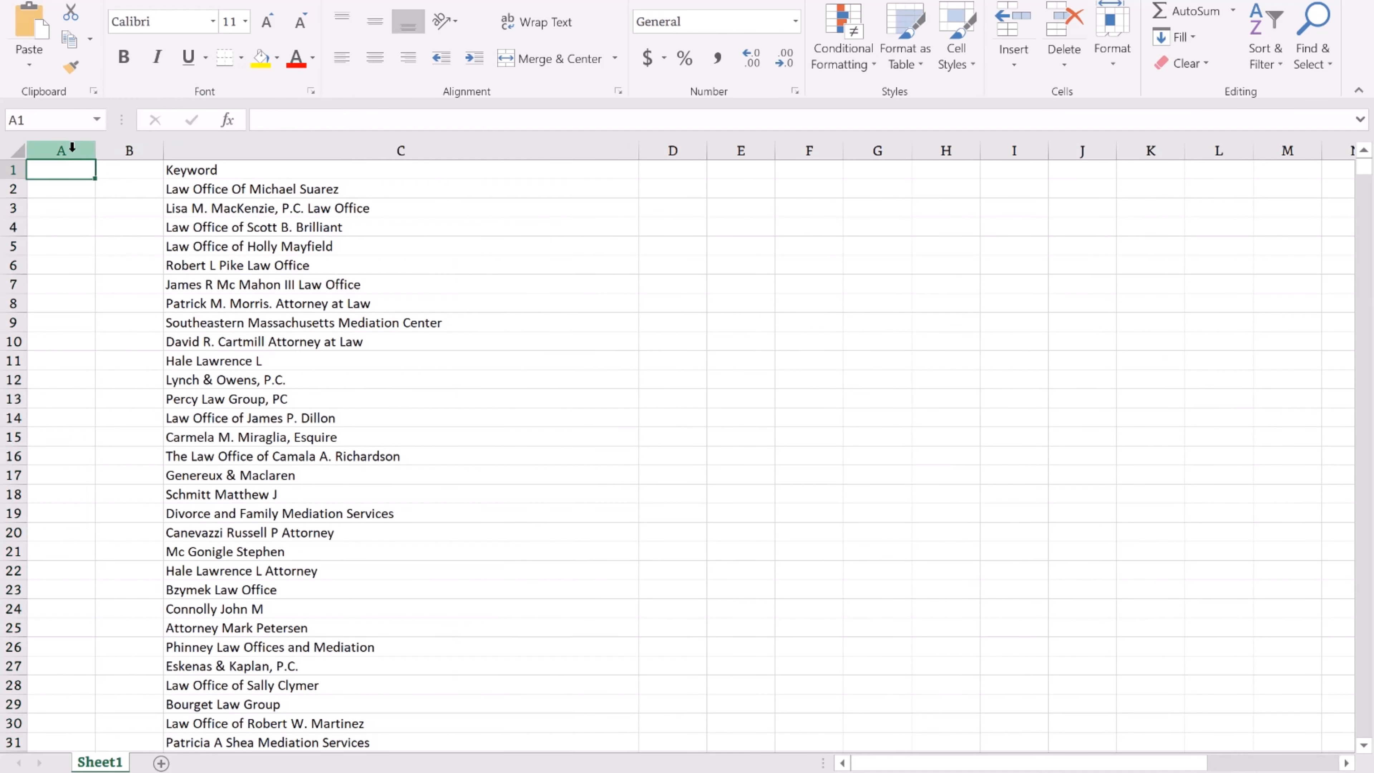
text(Camapgin)
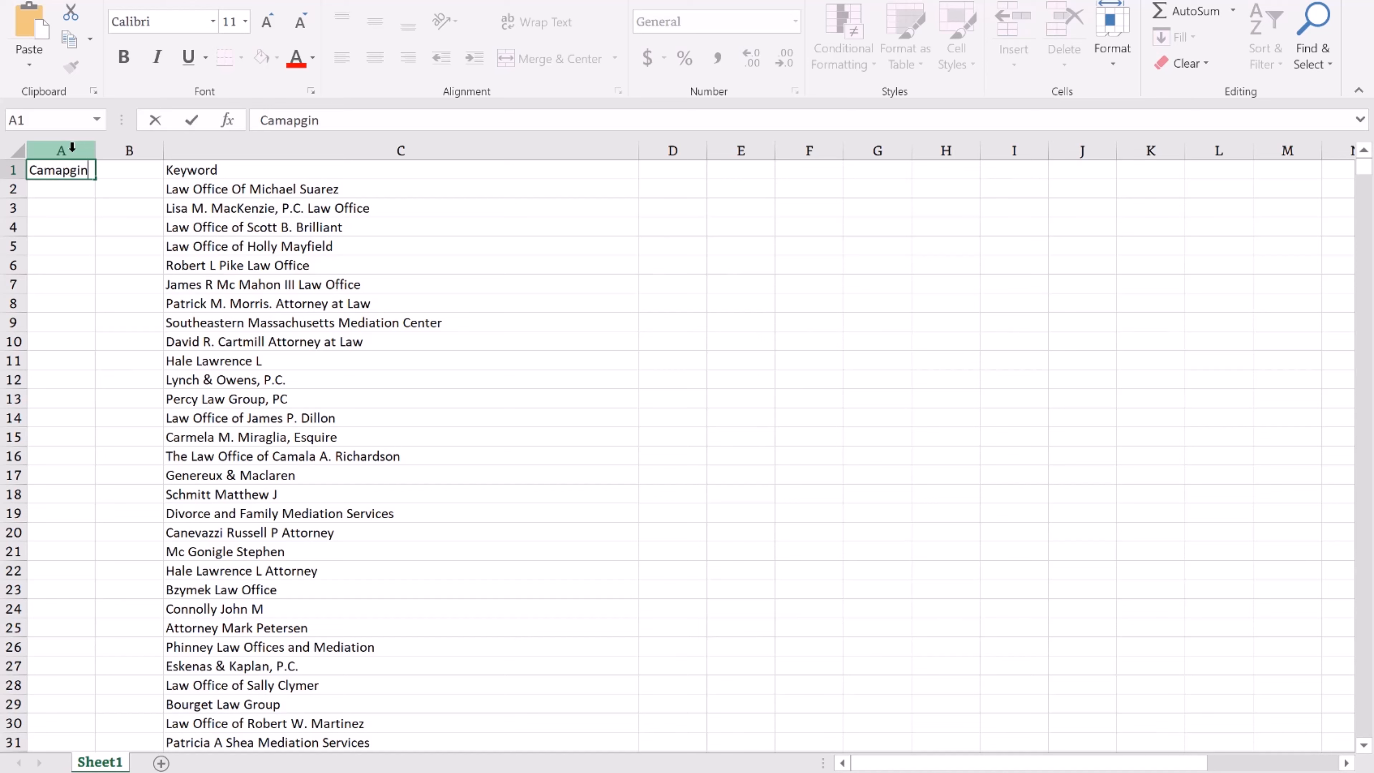
key(BackSpace)
key(BackSpace)
key(BackSpace)
text(paign)
key(Tab)
text(Adgroup)
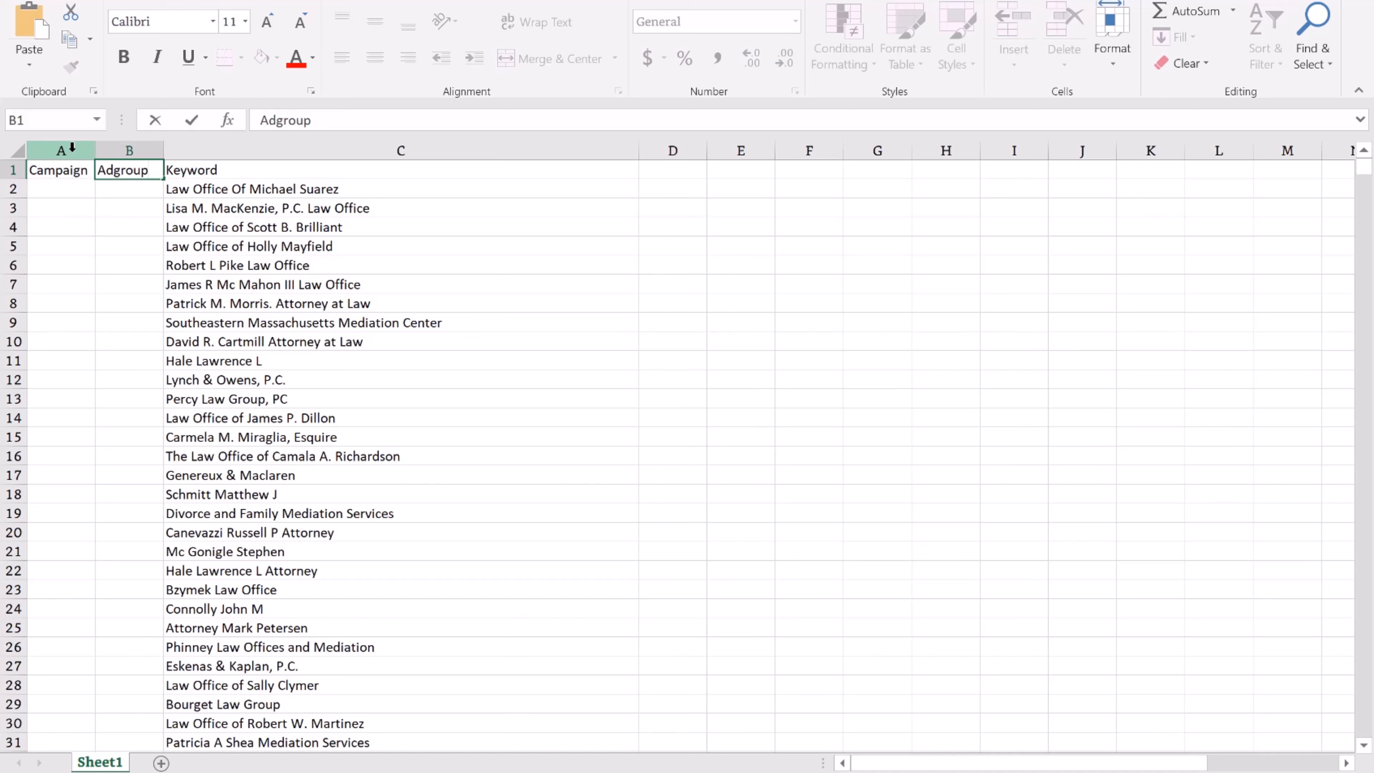
key(Down)
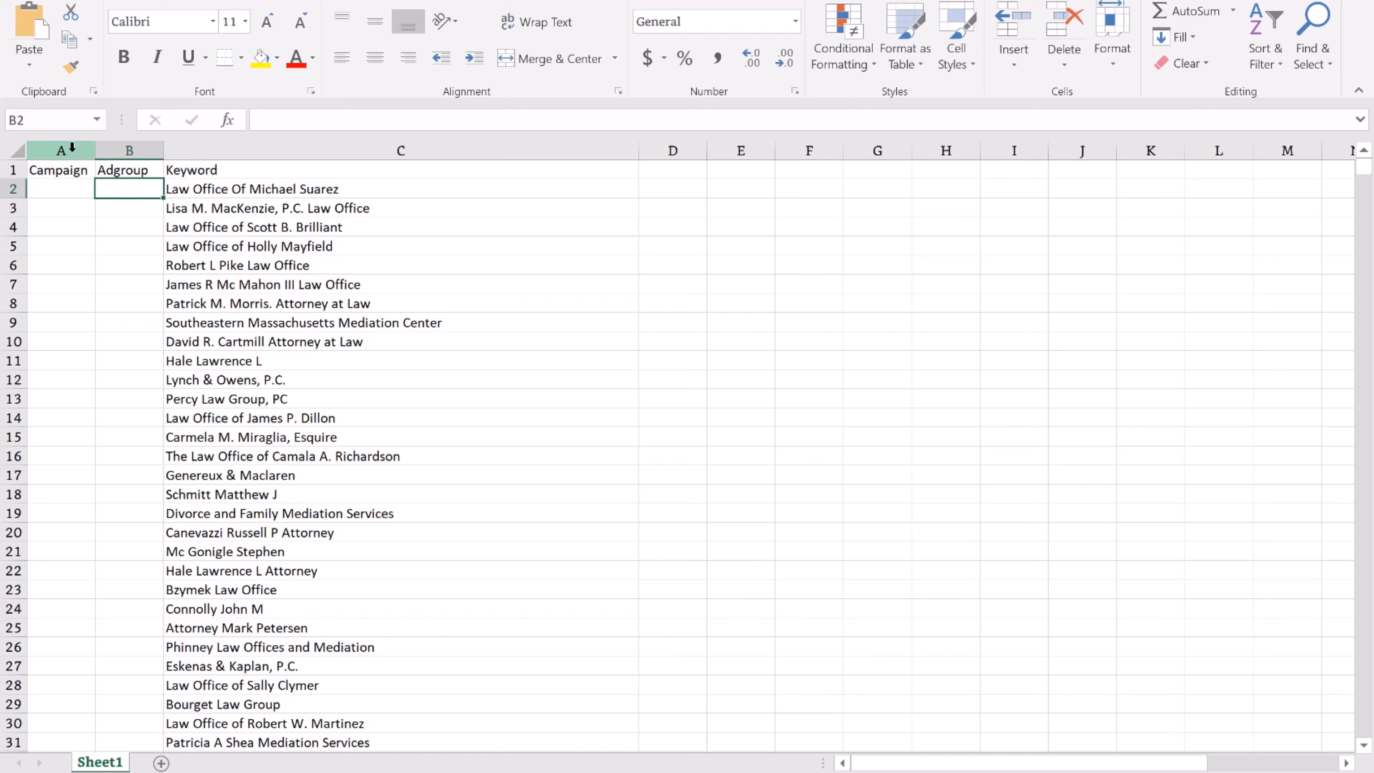
key(Left)
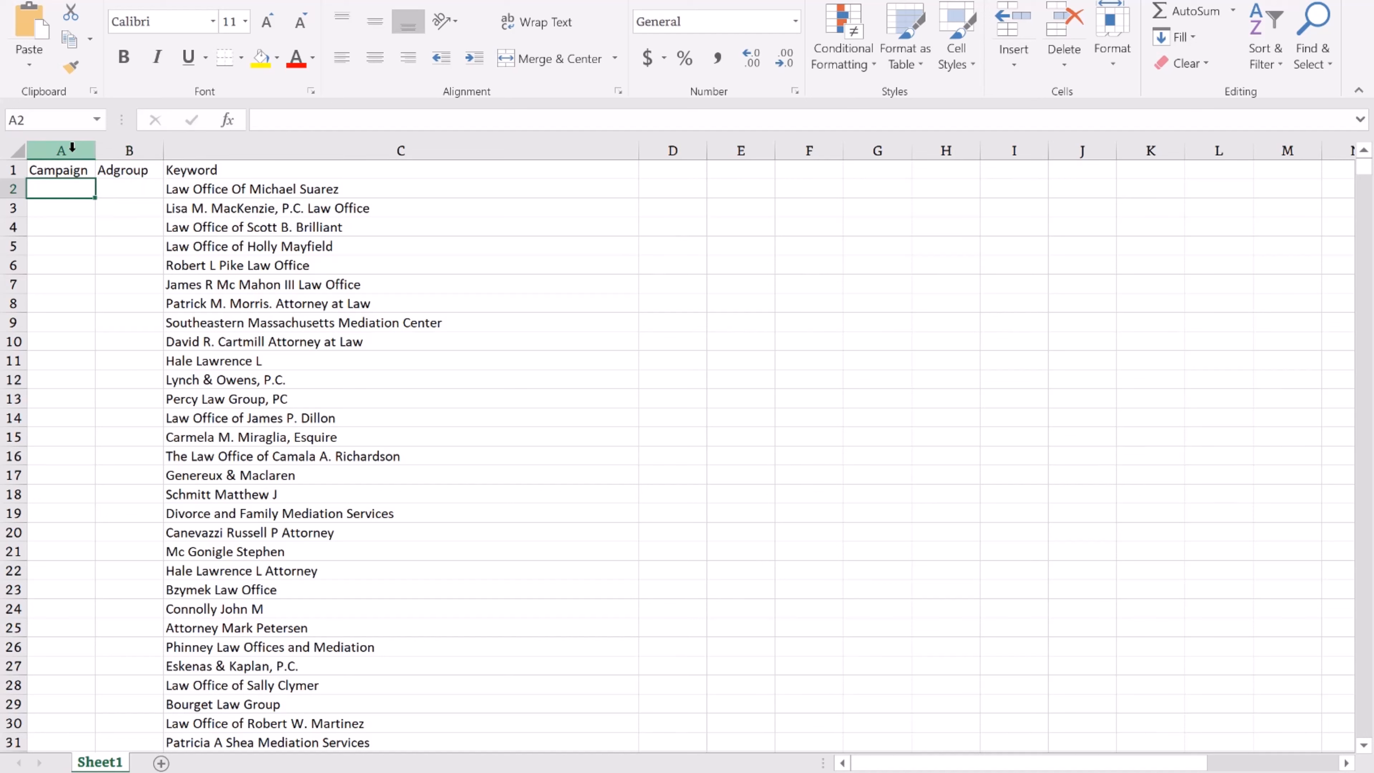
key(Up)
key(Down)
Type a draft Divorce campaign name with a state abbreviation in A2 and autofit column A.
text(Di)
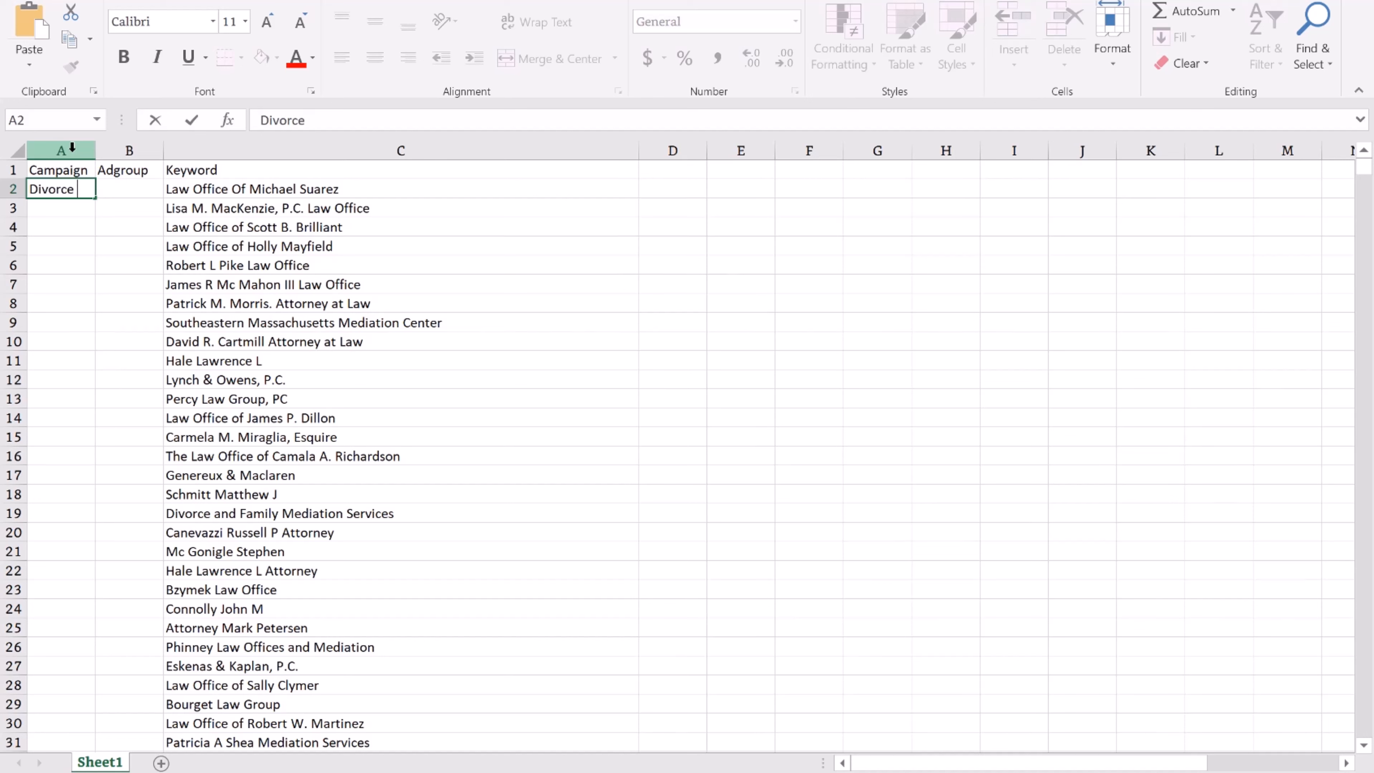
text(vorce Alabam)
key(BackSpace)
key(BackSpace)
text(M)
key(Return)
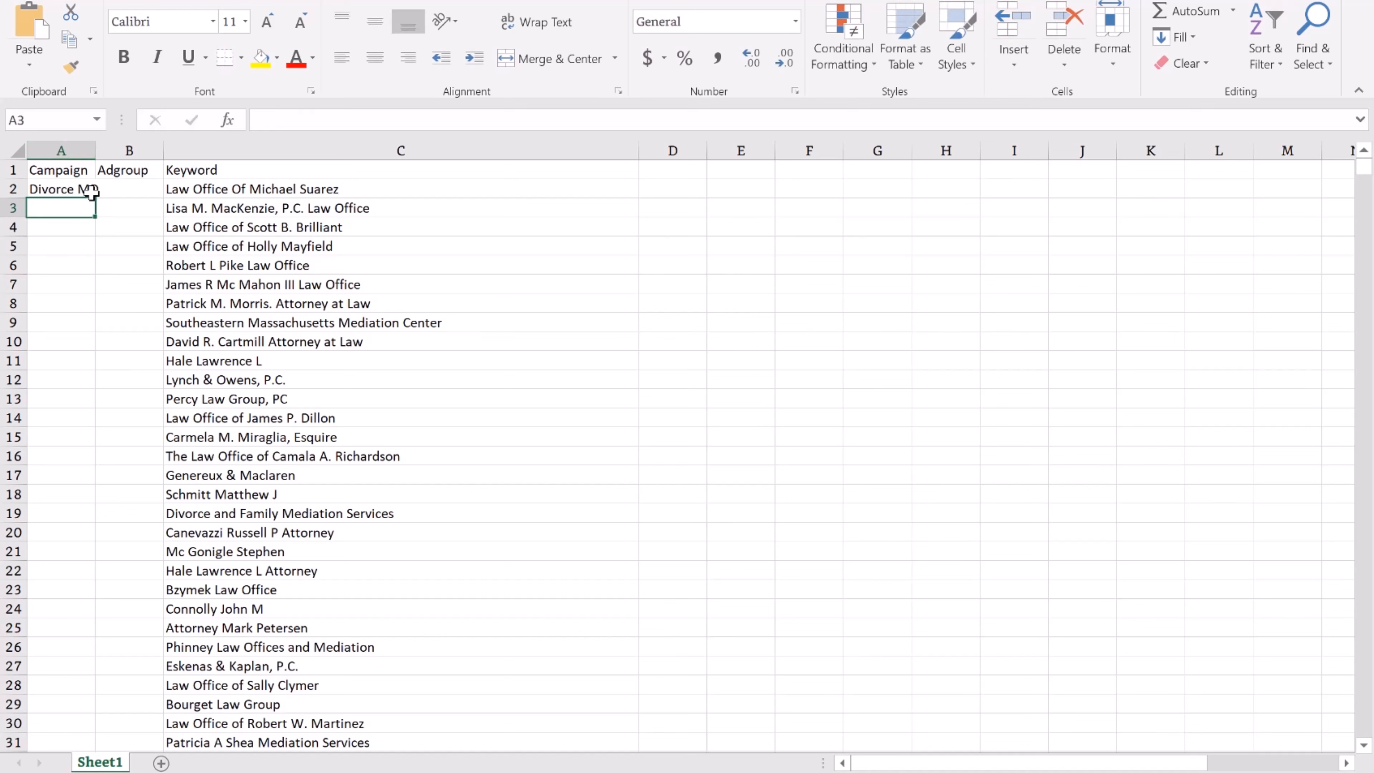
click(89, 189)
click(337, 122)
key(BackSpace)
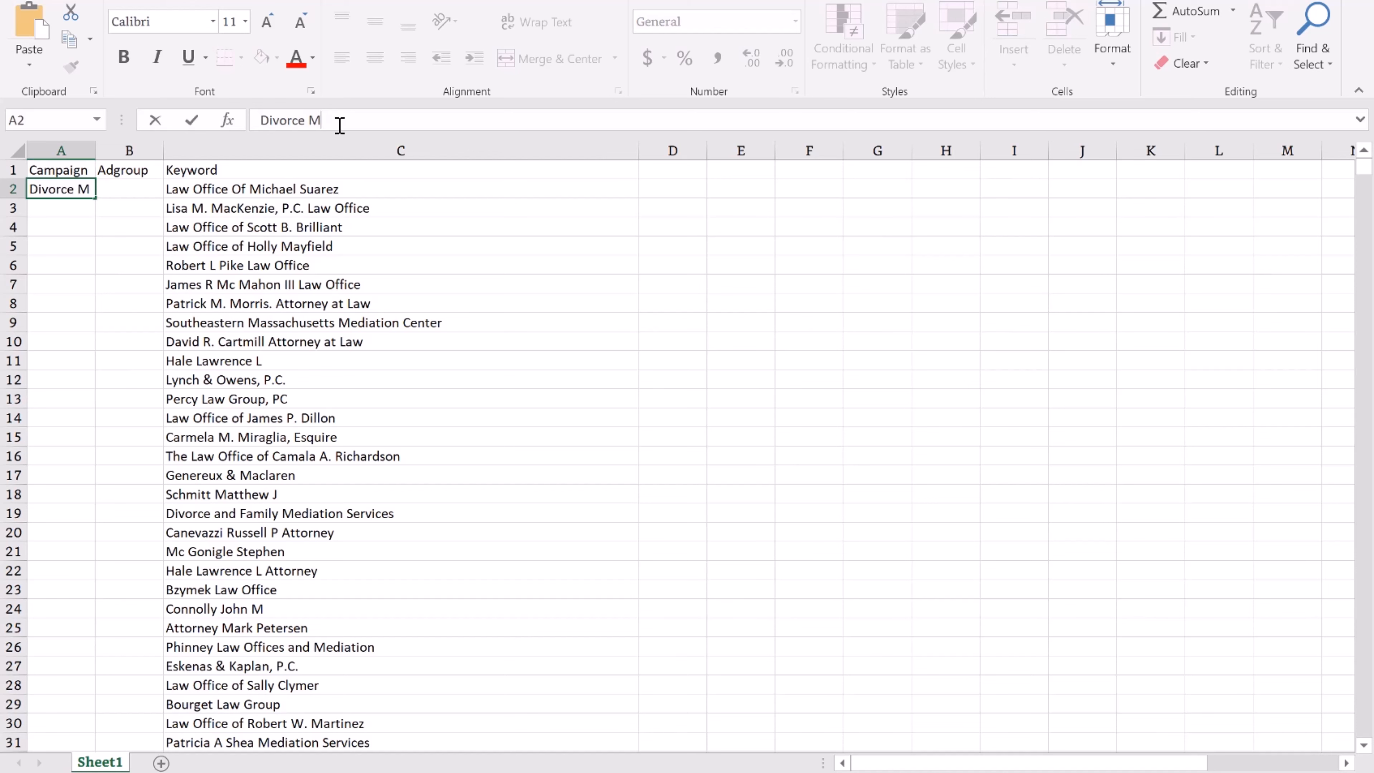
text(E)
key(Return)
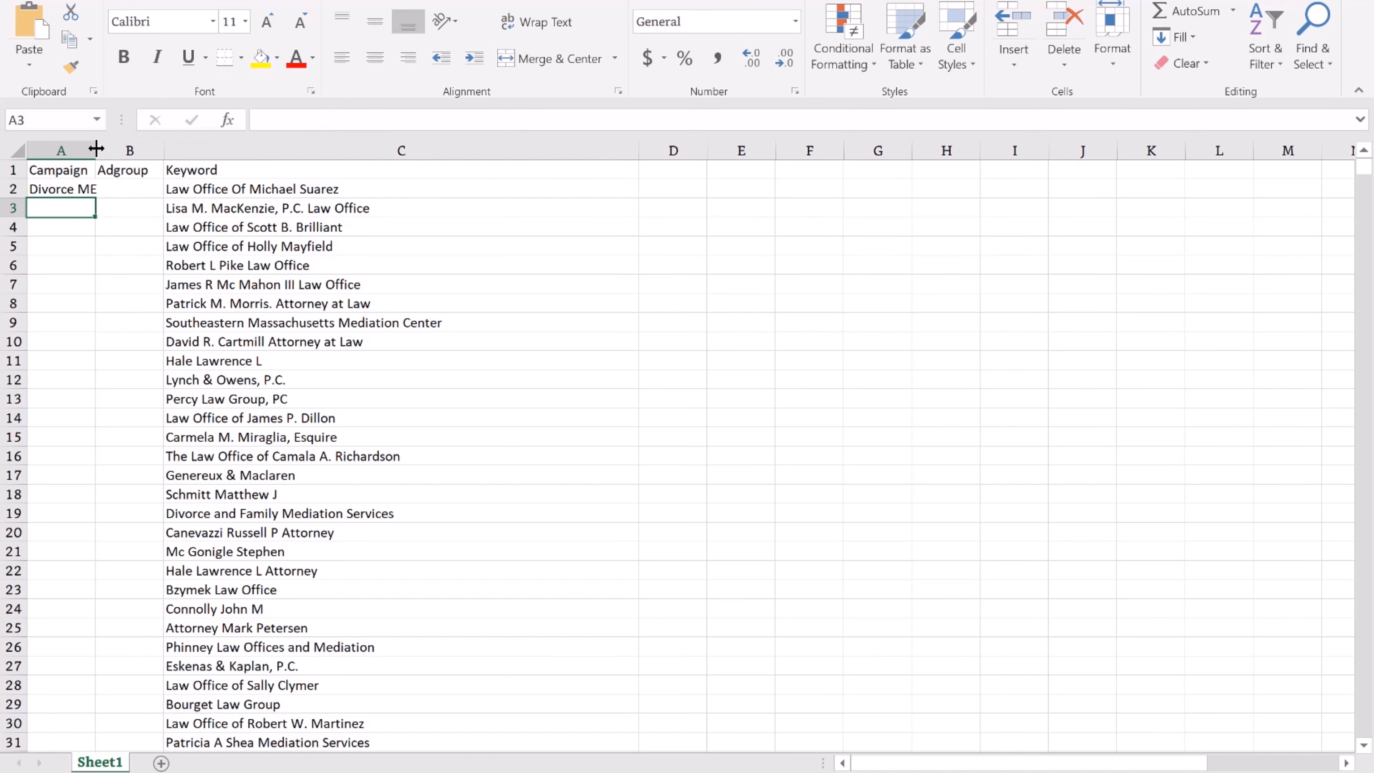
double_click(96, 150)
Change the A2 campaign name to 'Divorce Massechussetes', then shorten it to 'Divorce 1'.
click(98, 188)
click(400, 116)
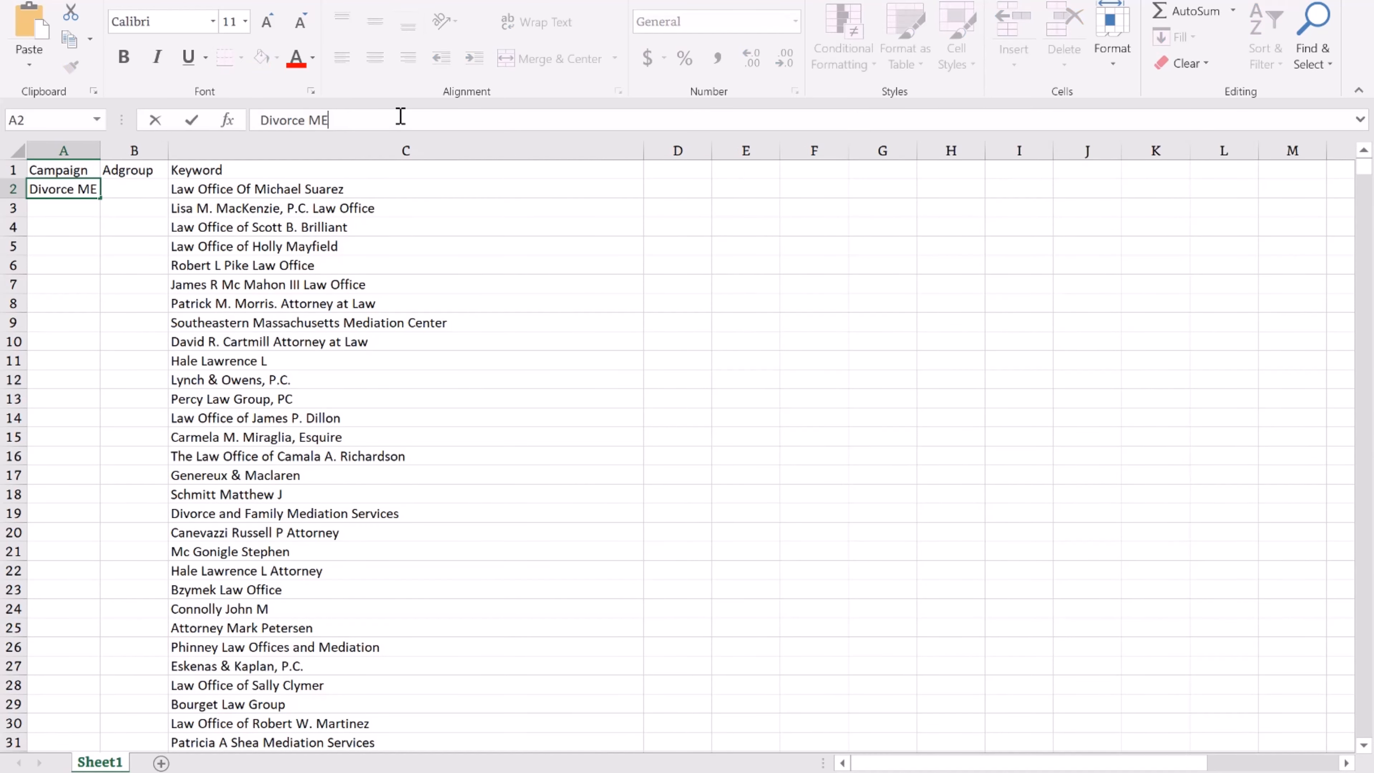
key(BackSpace)
key(BackSpace)
text(Massechussetes)
key(Return)
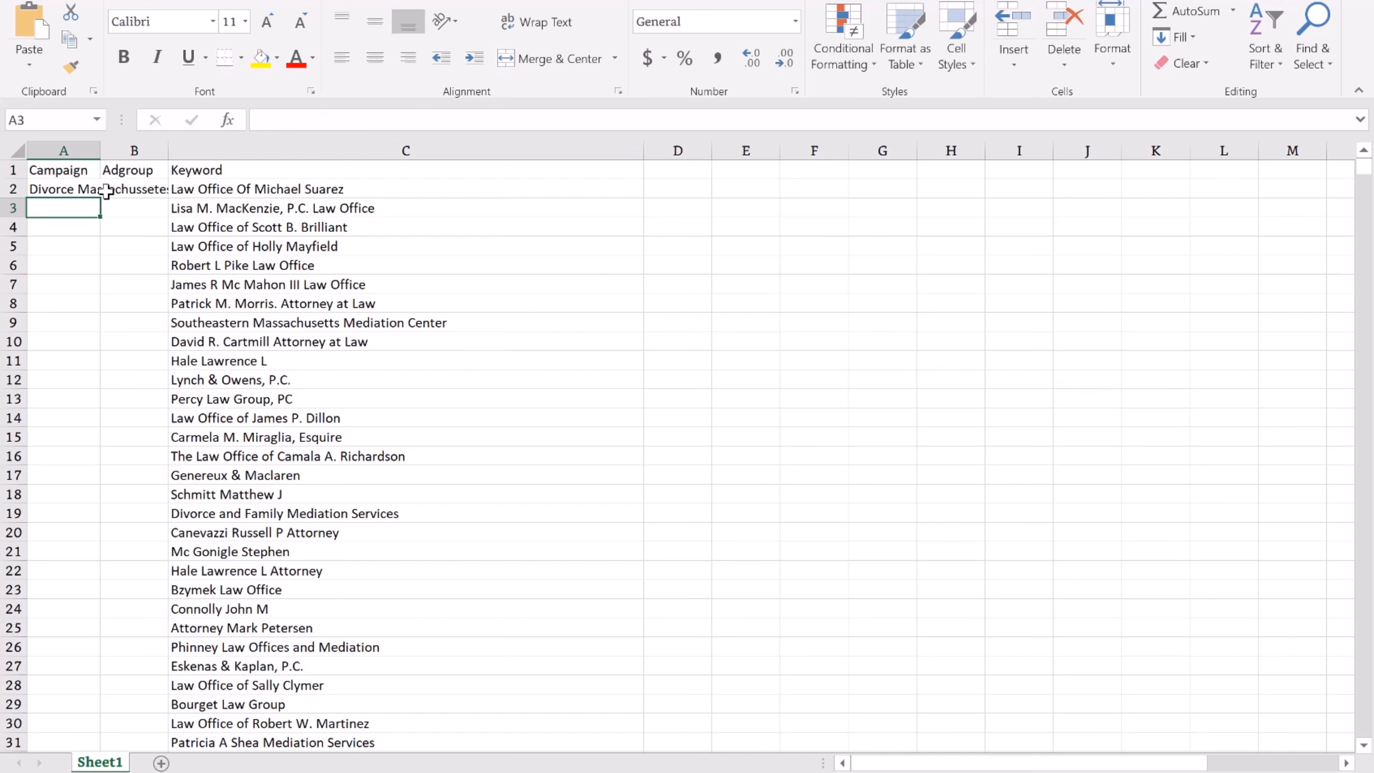
click(73, 189)
drag(312, 120, 638, 119)
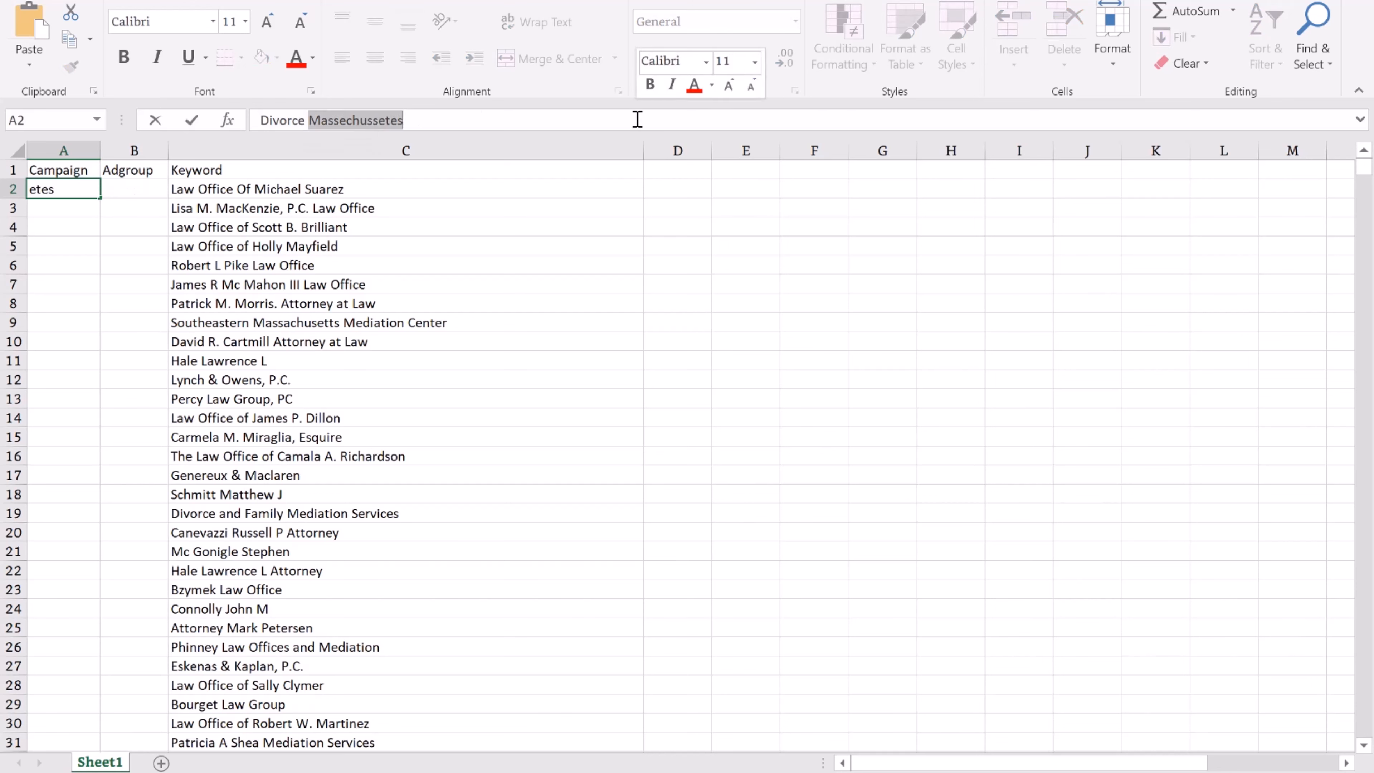
text(1)
key(Return)
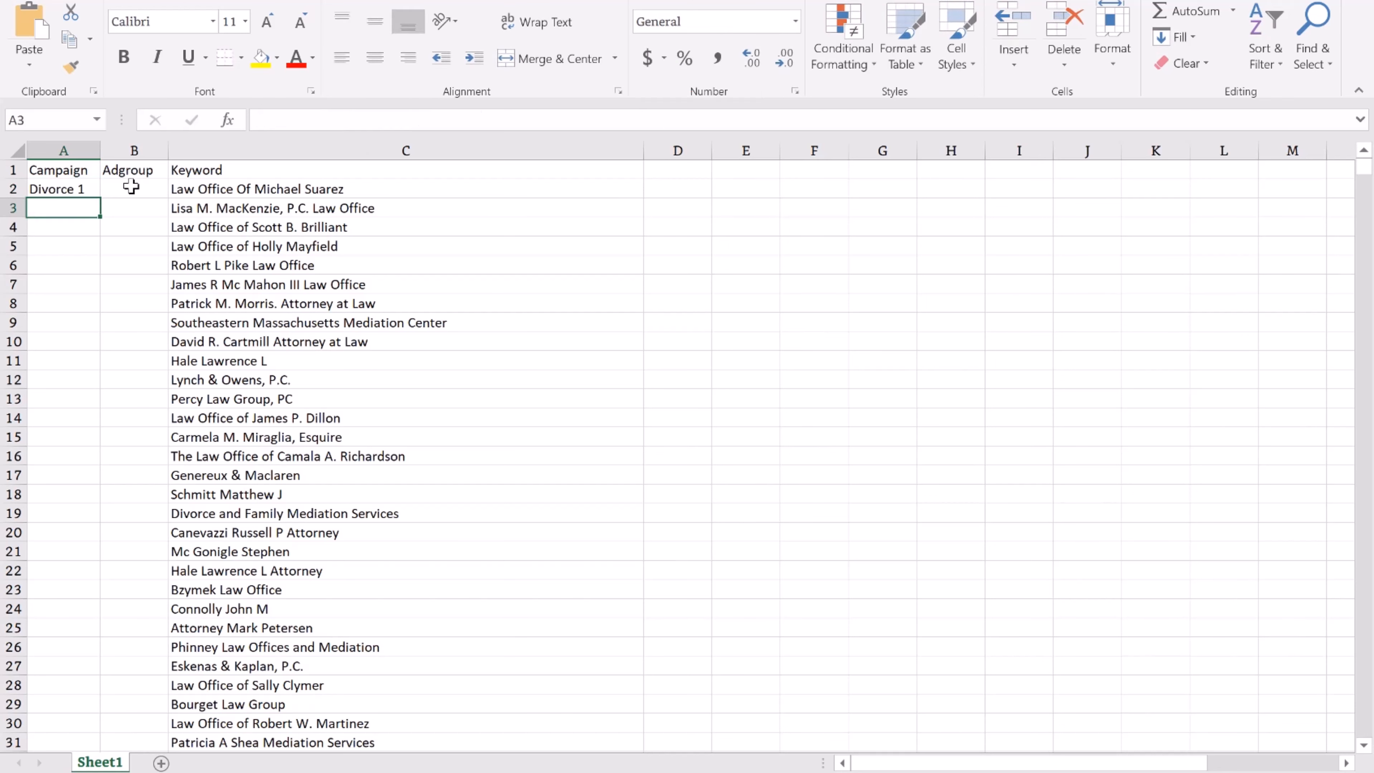
Enter =C2 in B2 and fill it down so each Adgroup copies its keyword.
click(273, 188)
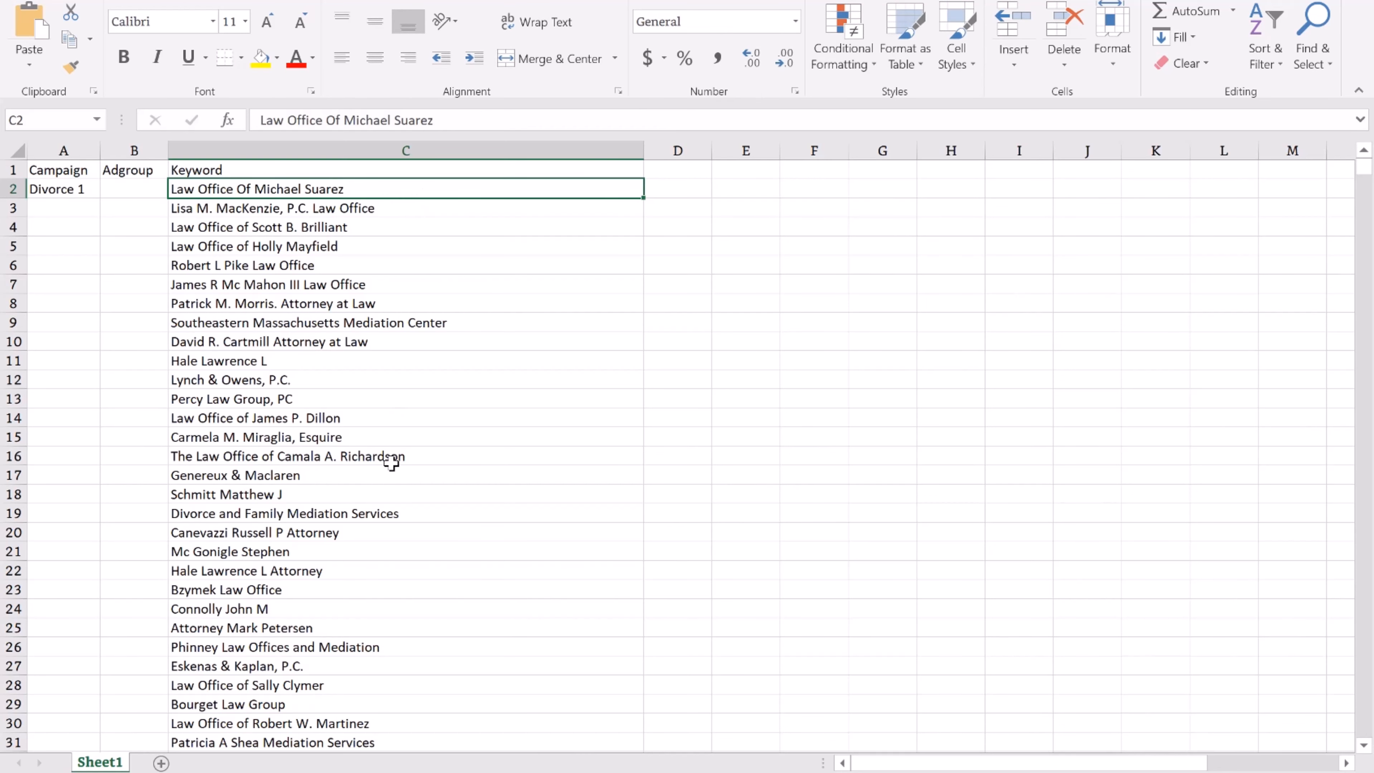
click(147, 187)
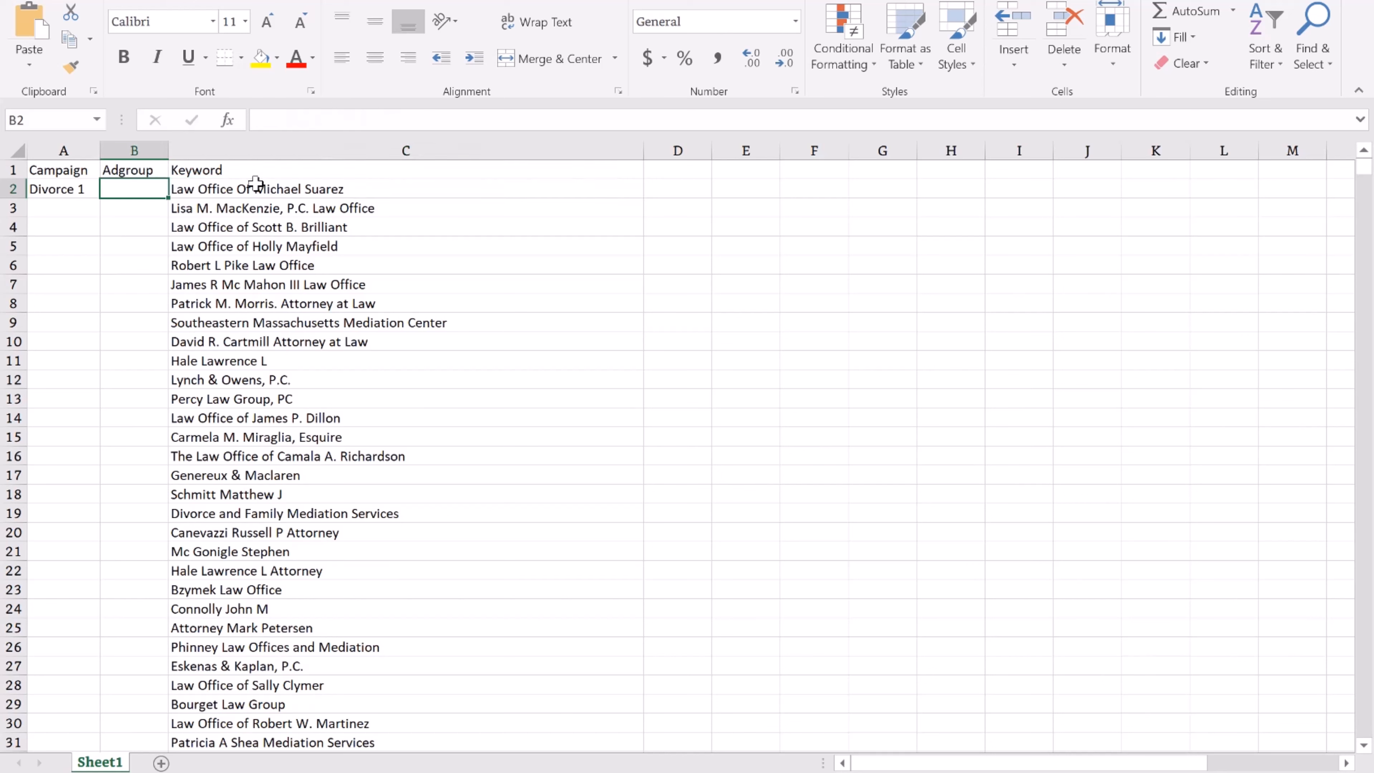
text(=)
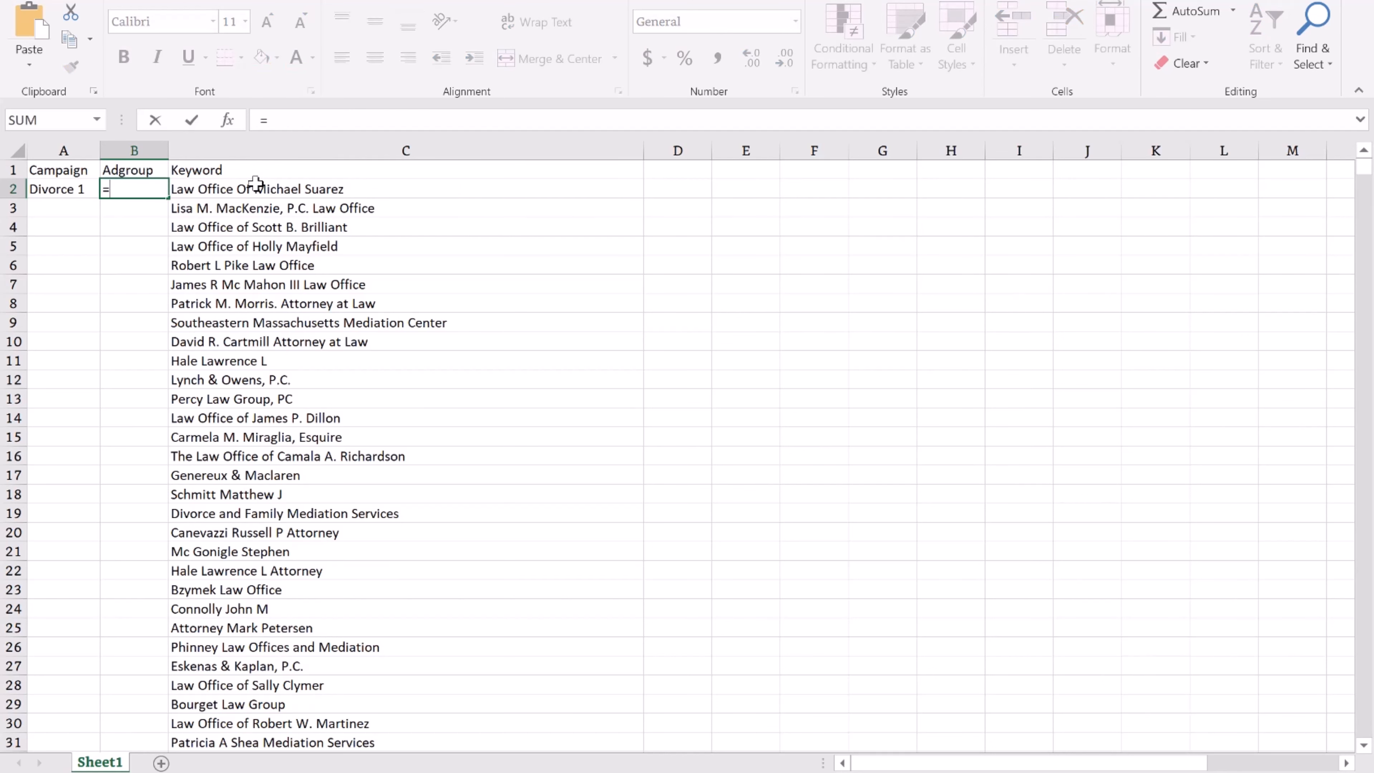
click(255, 184)
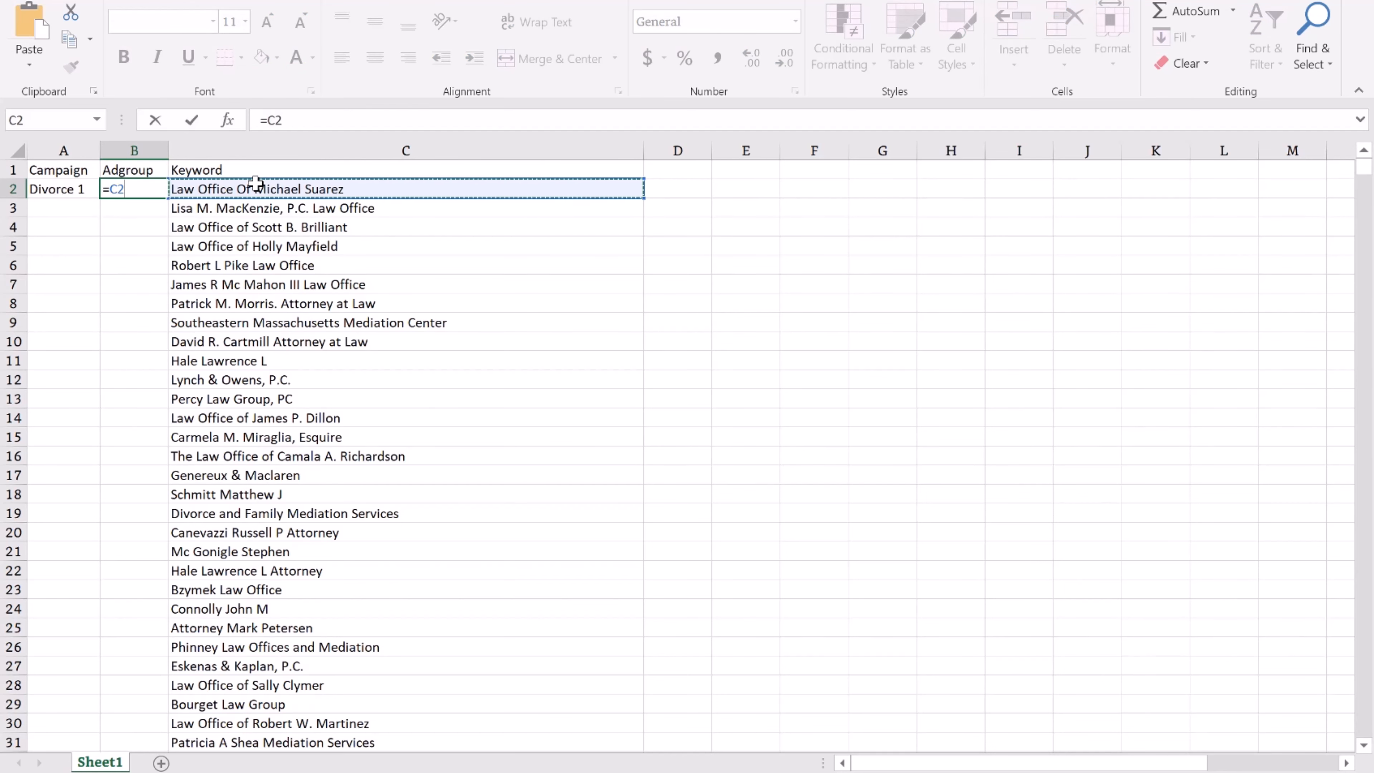
key(Return)
click(150, 189)
double_click(168, 198)
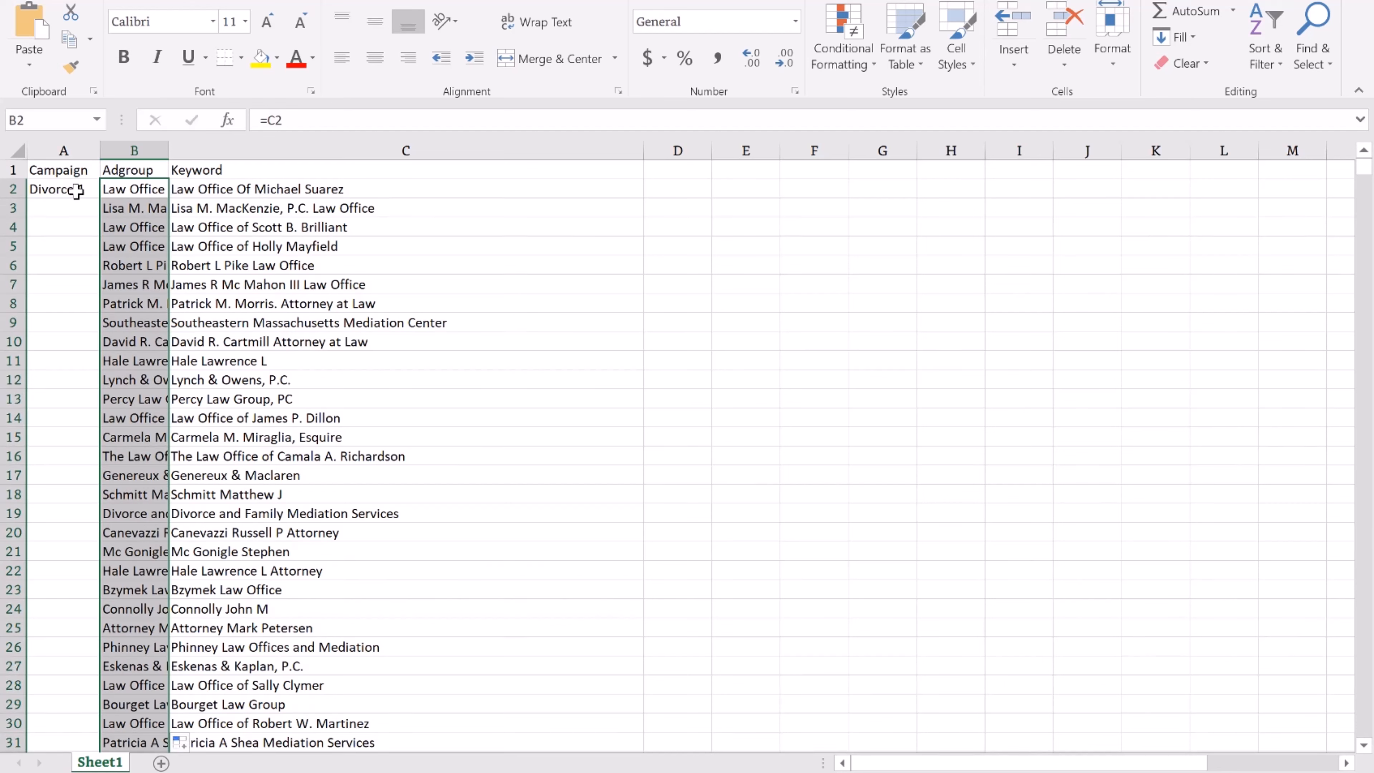
Copy 'Divorce 1' from A2 and fill it down the whole Campaign column.
click(76, 191)
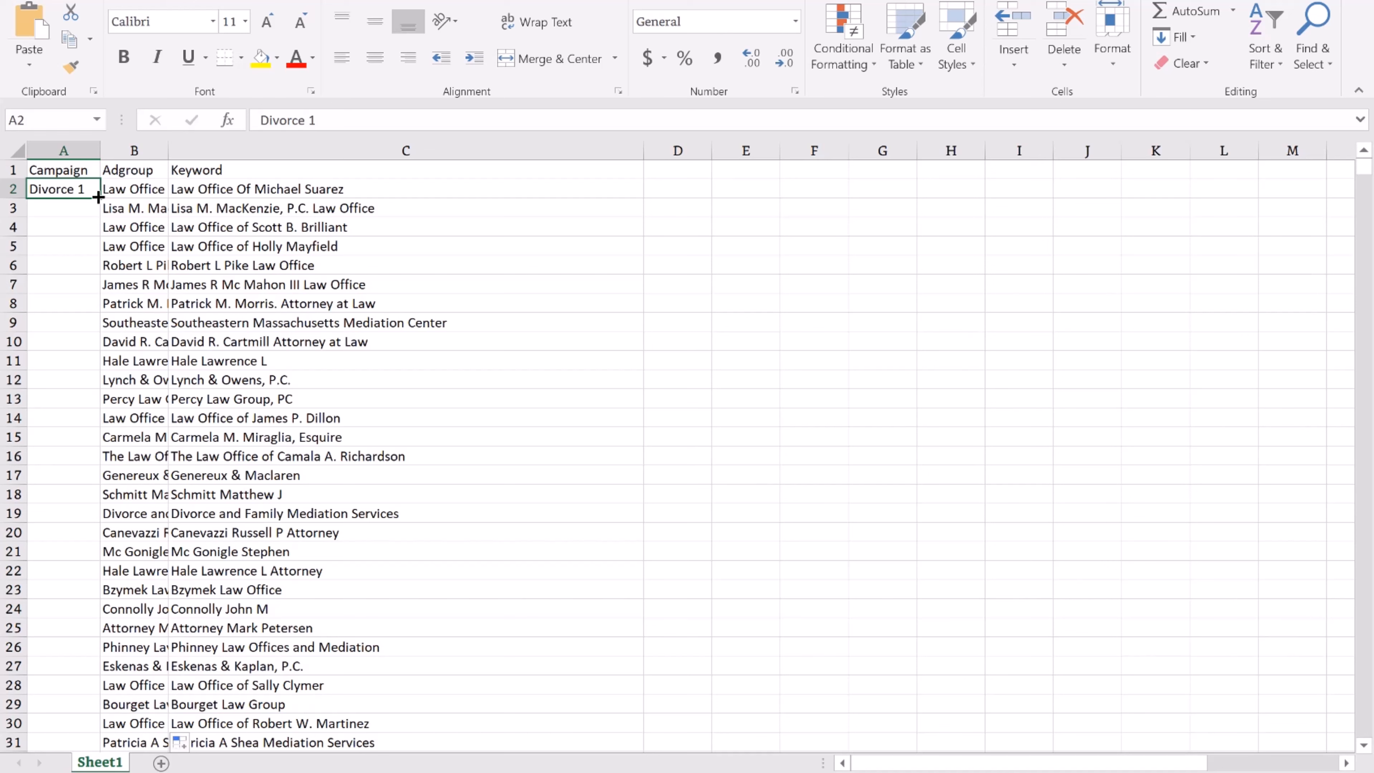
double_click(100, 198)
click(89, 190)
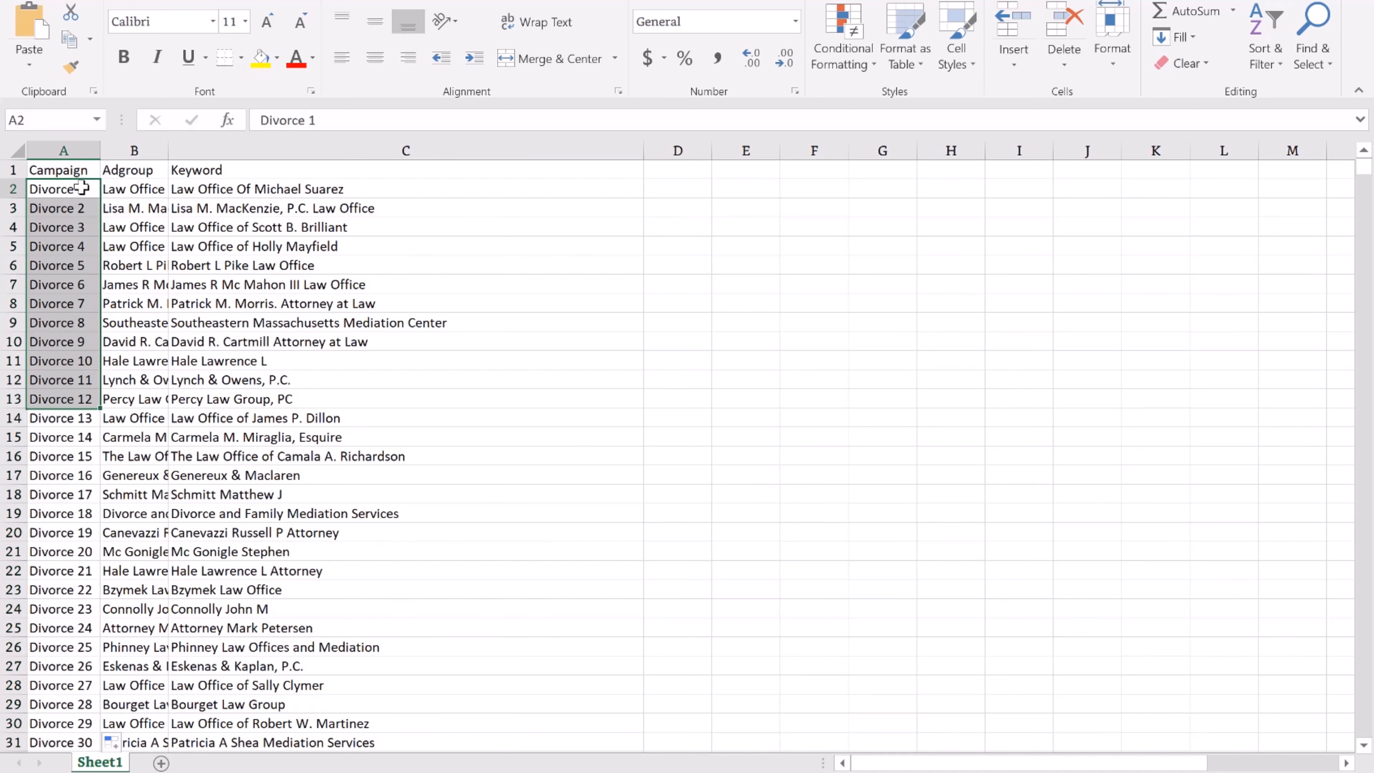
key(ctrl+c)
click(89, 207)
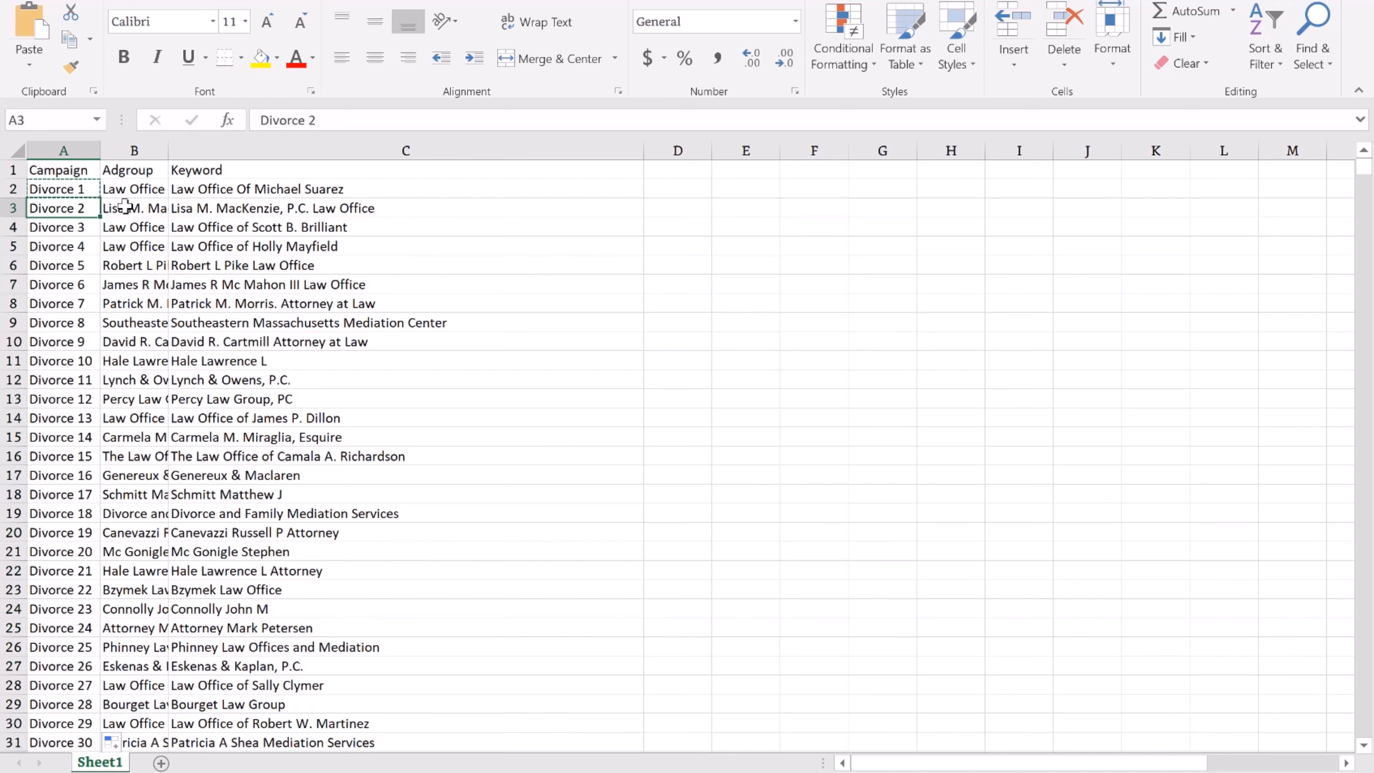
key(ctrl+v)
double_click(100, 216)
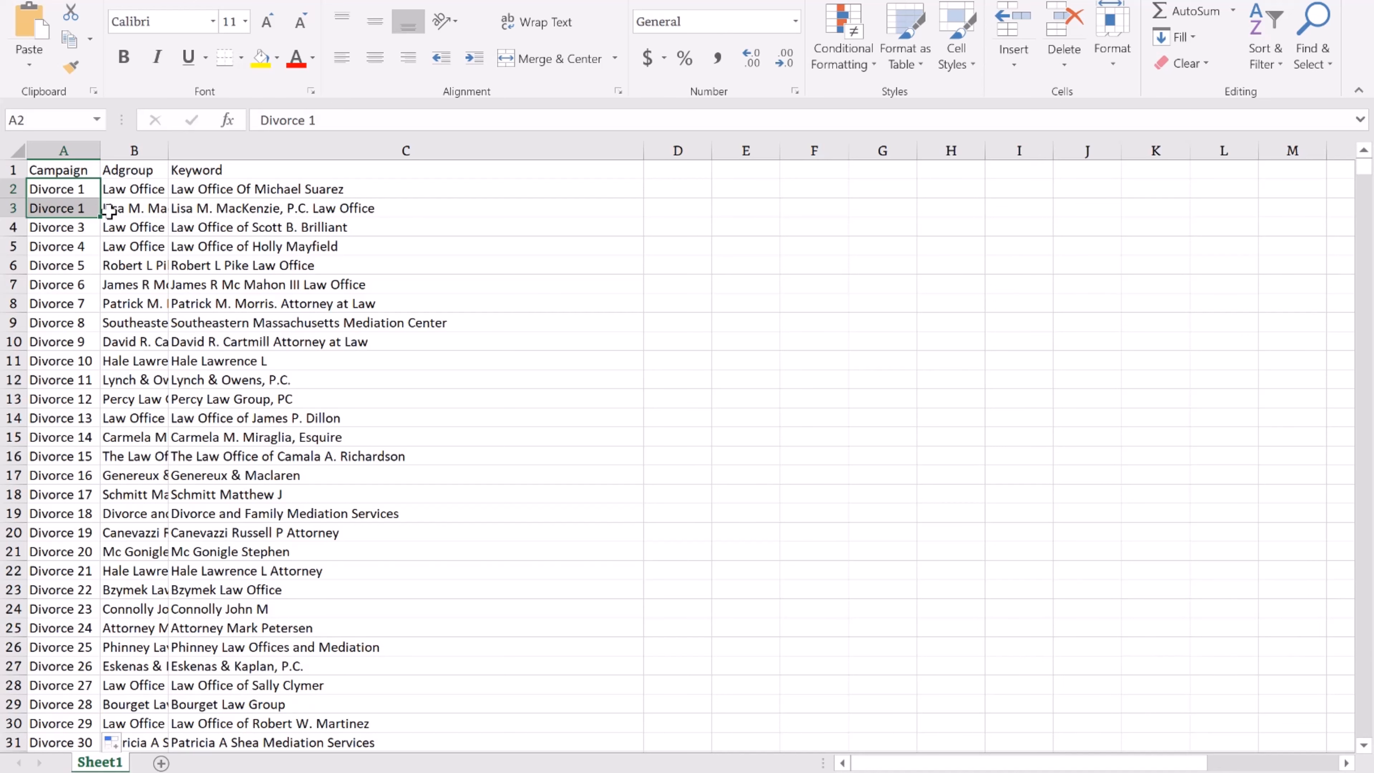
click(232, 225)
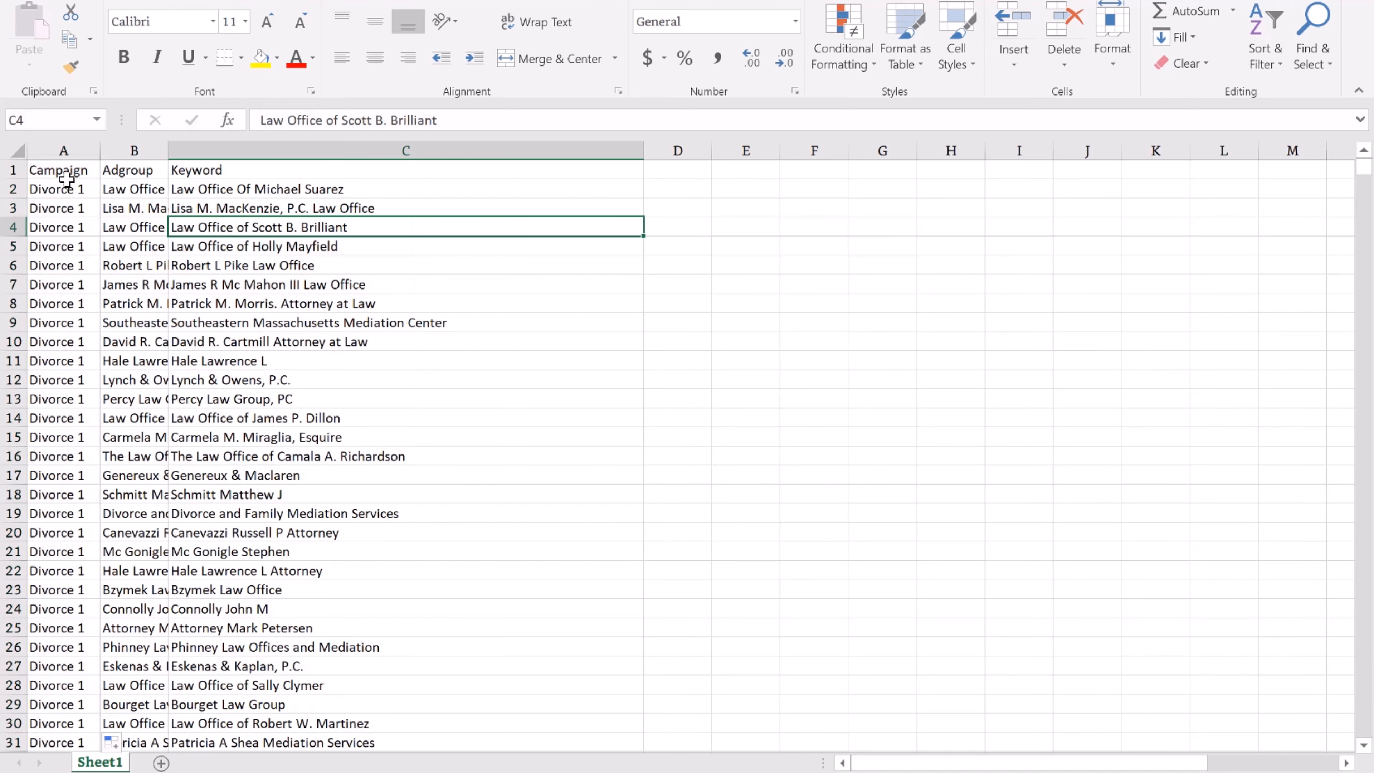
click(96, 188)
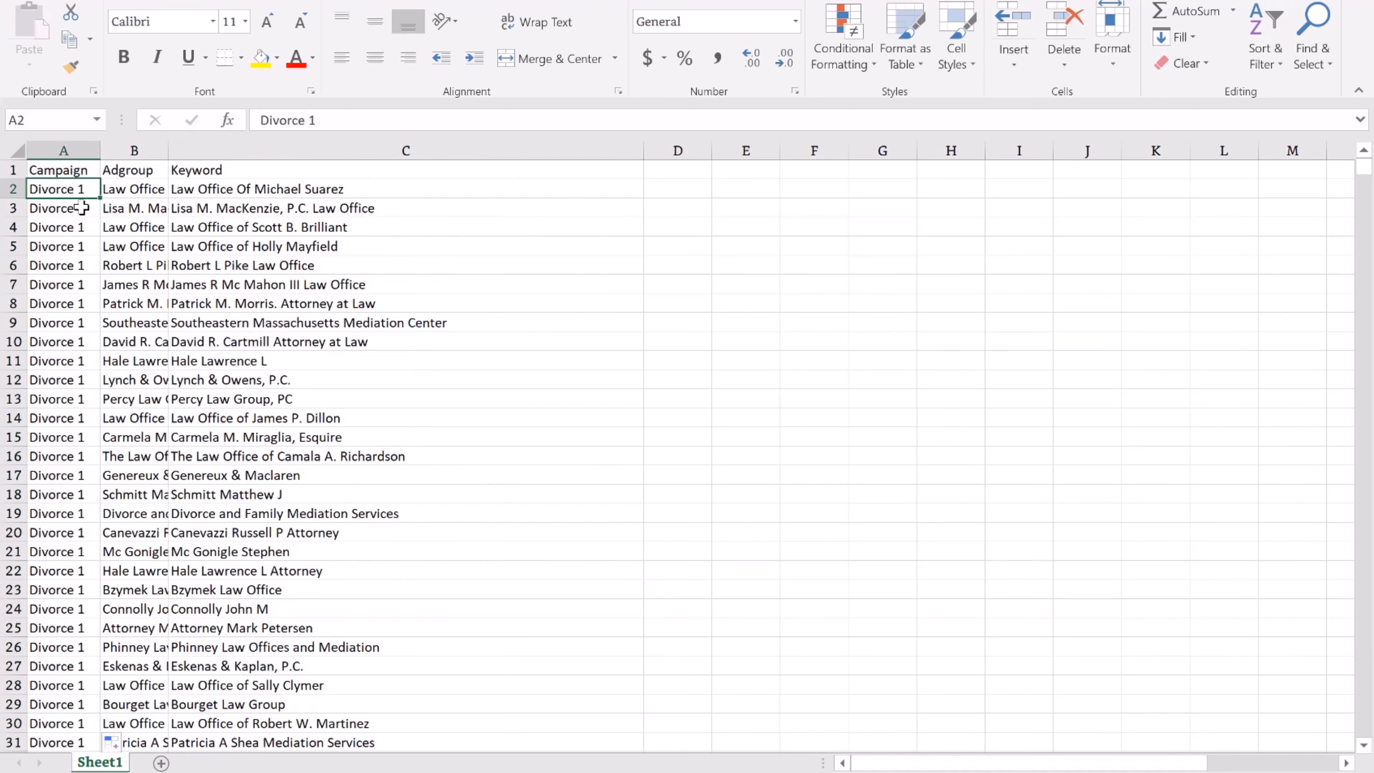
drag(88, 198, 91, 210)
key(Escape)
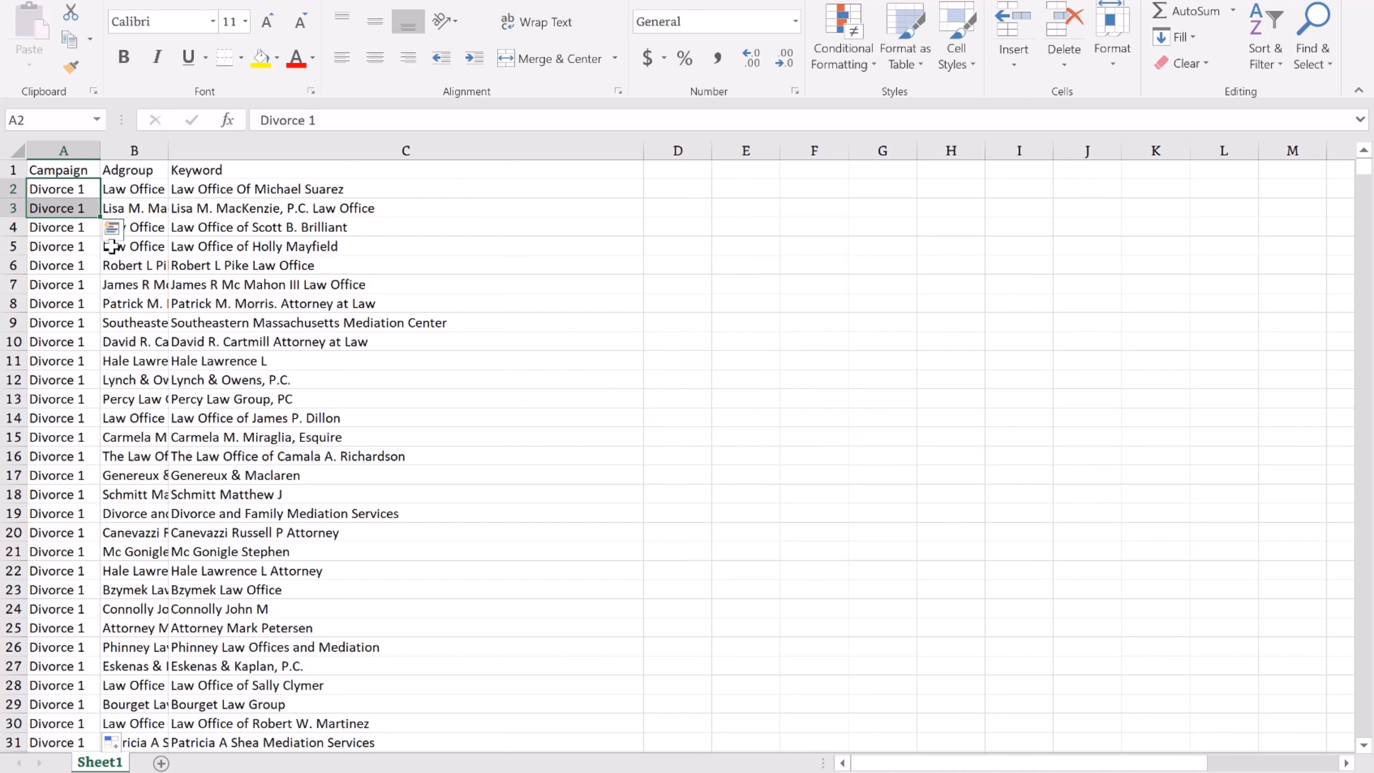
Convert the data starting at A1 into a table with headers and autofit its columns.
click(73, 169)
click(162, 1)
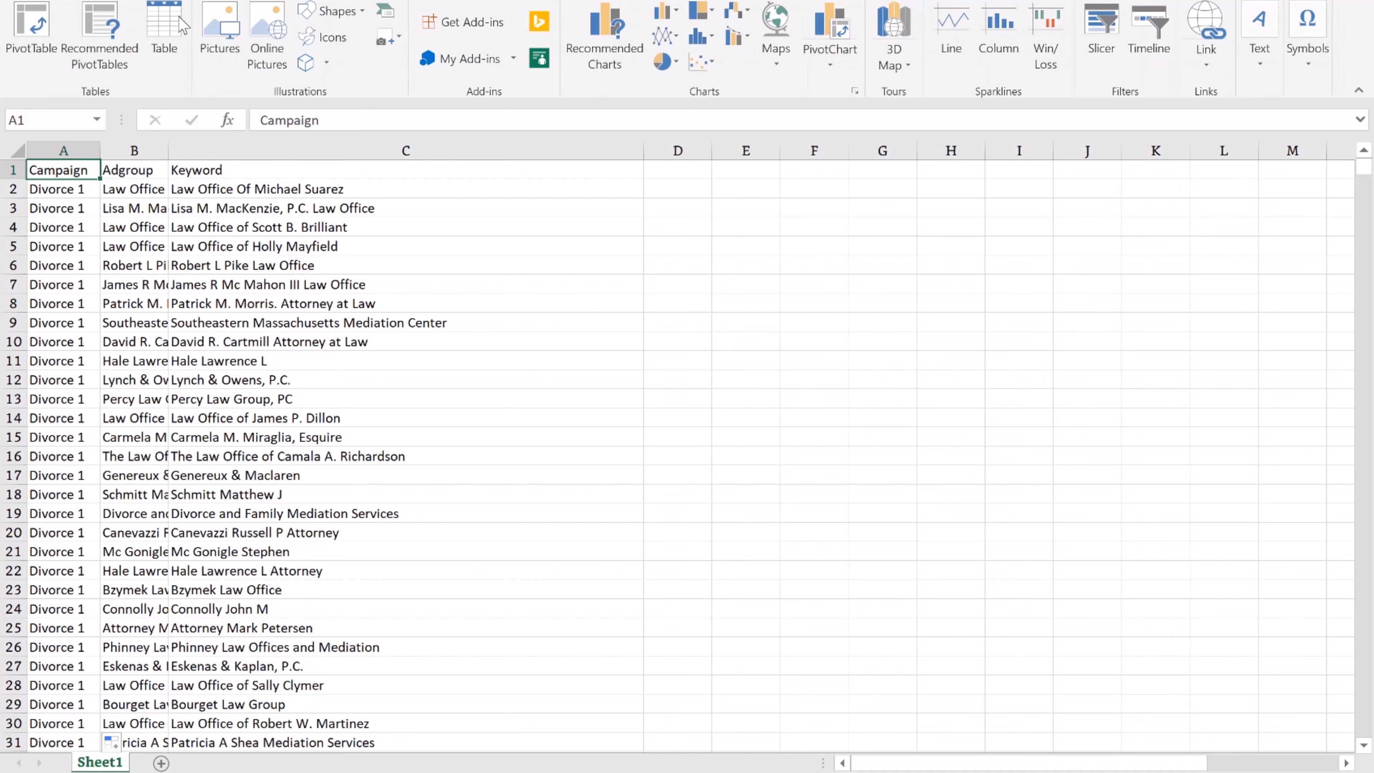
click(180, 19)
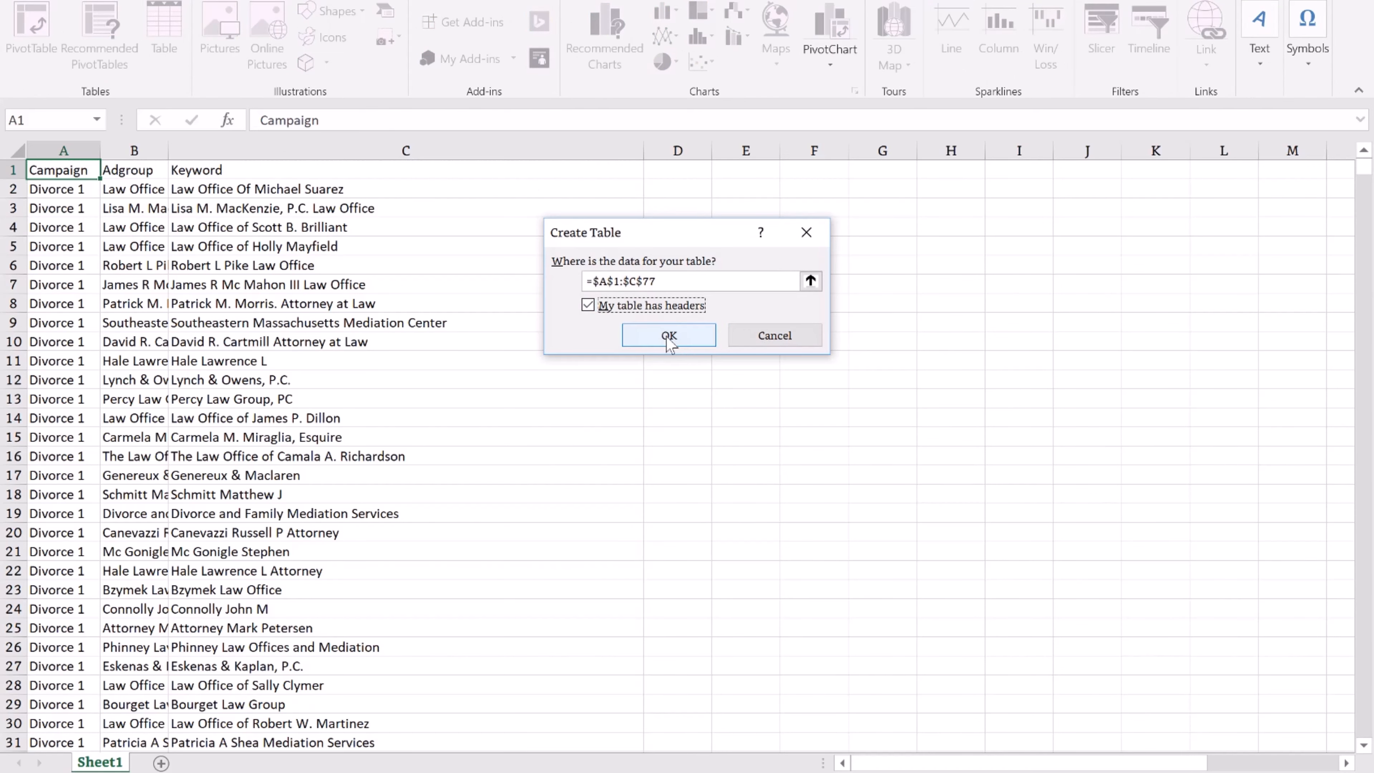
click(669, 336)
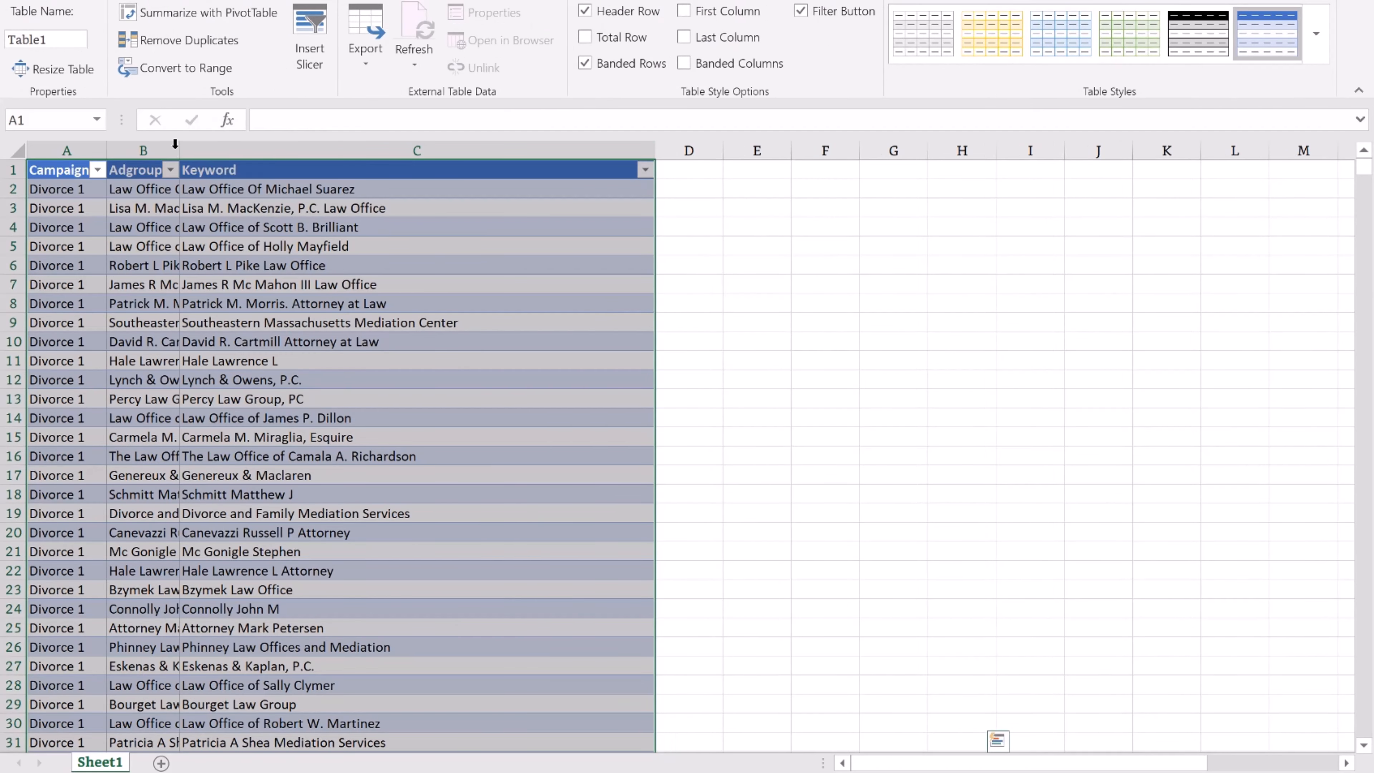
double_click(179, 147)
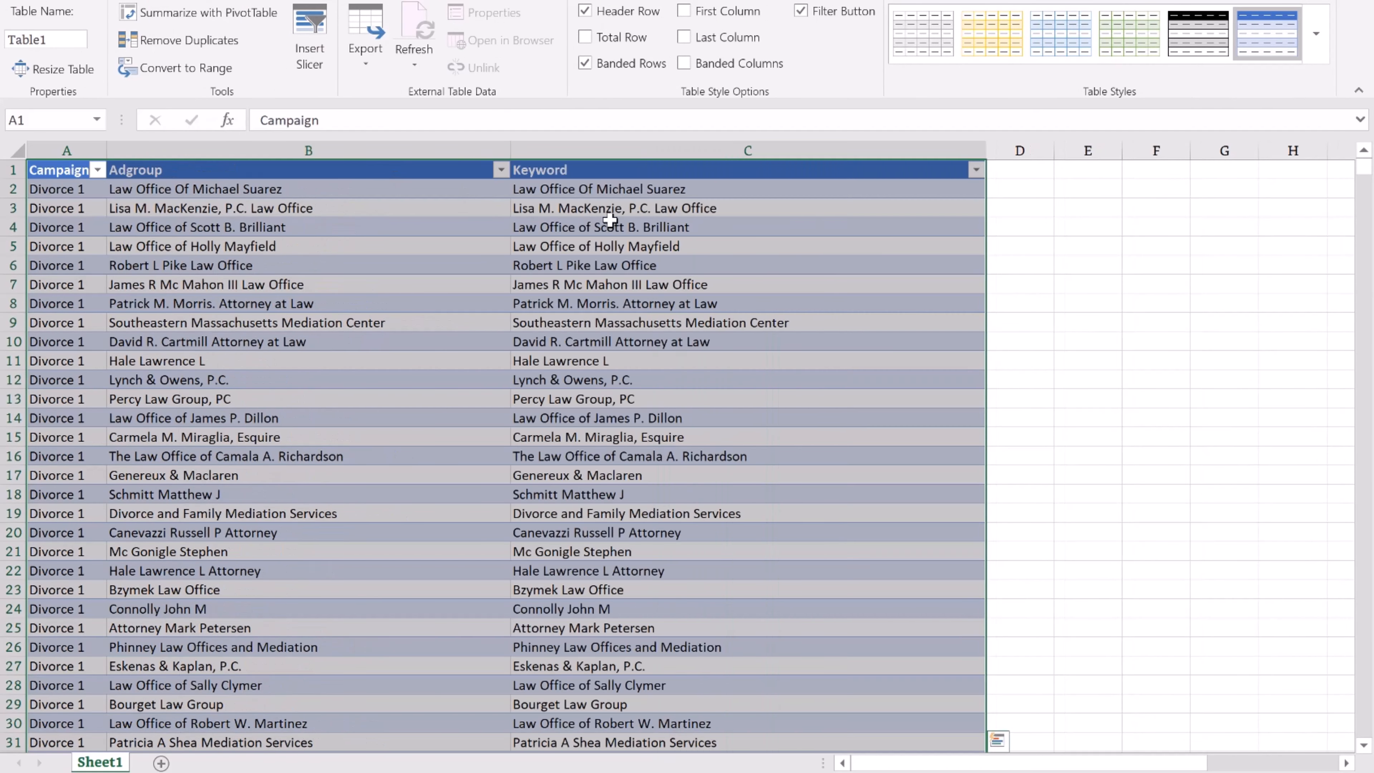
Select the Keyword column from C2 down to row 77, briefly showing Quick Analysis.
click(692, 189)
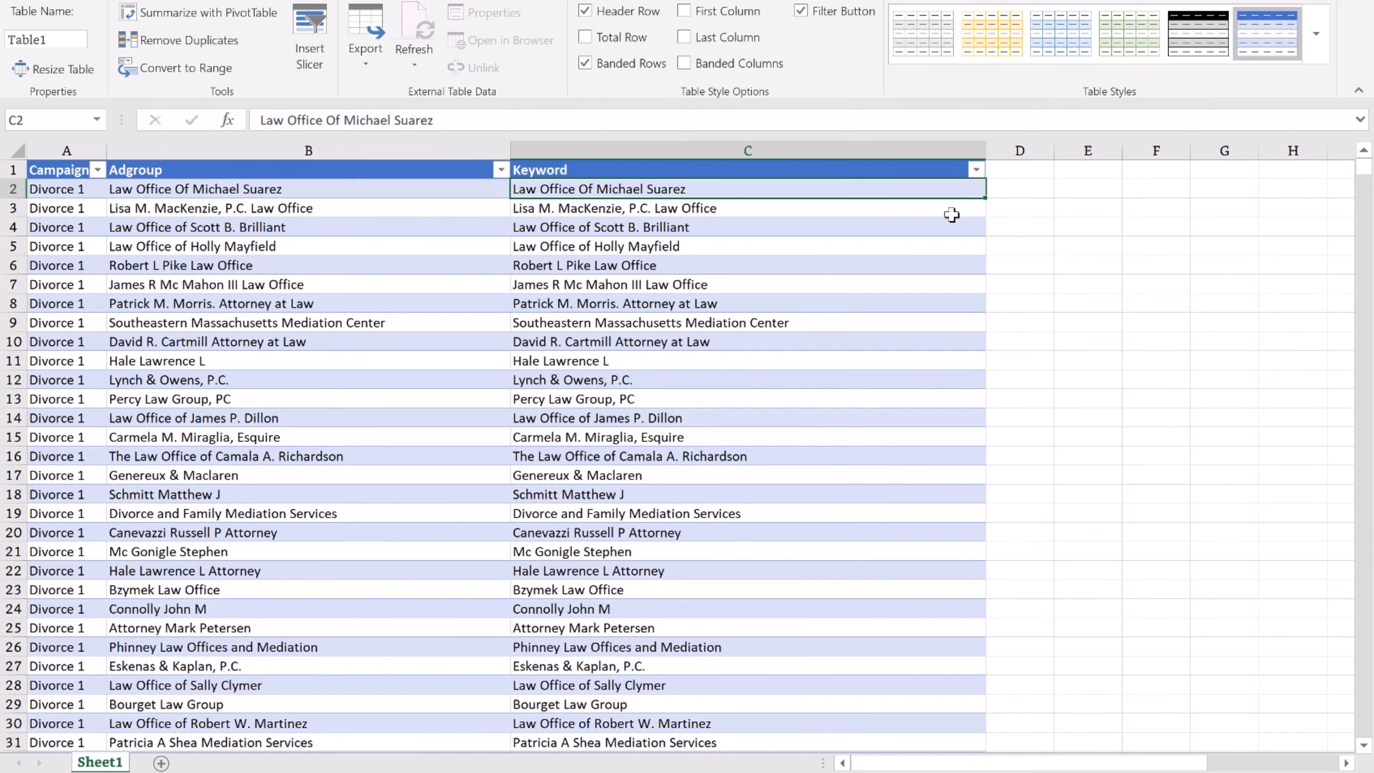
key(ctrl+shift+Down)
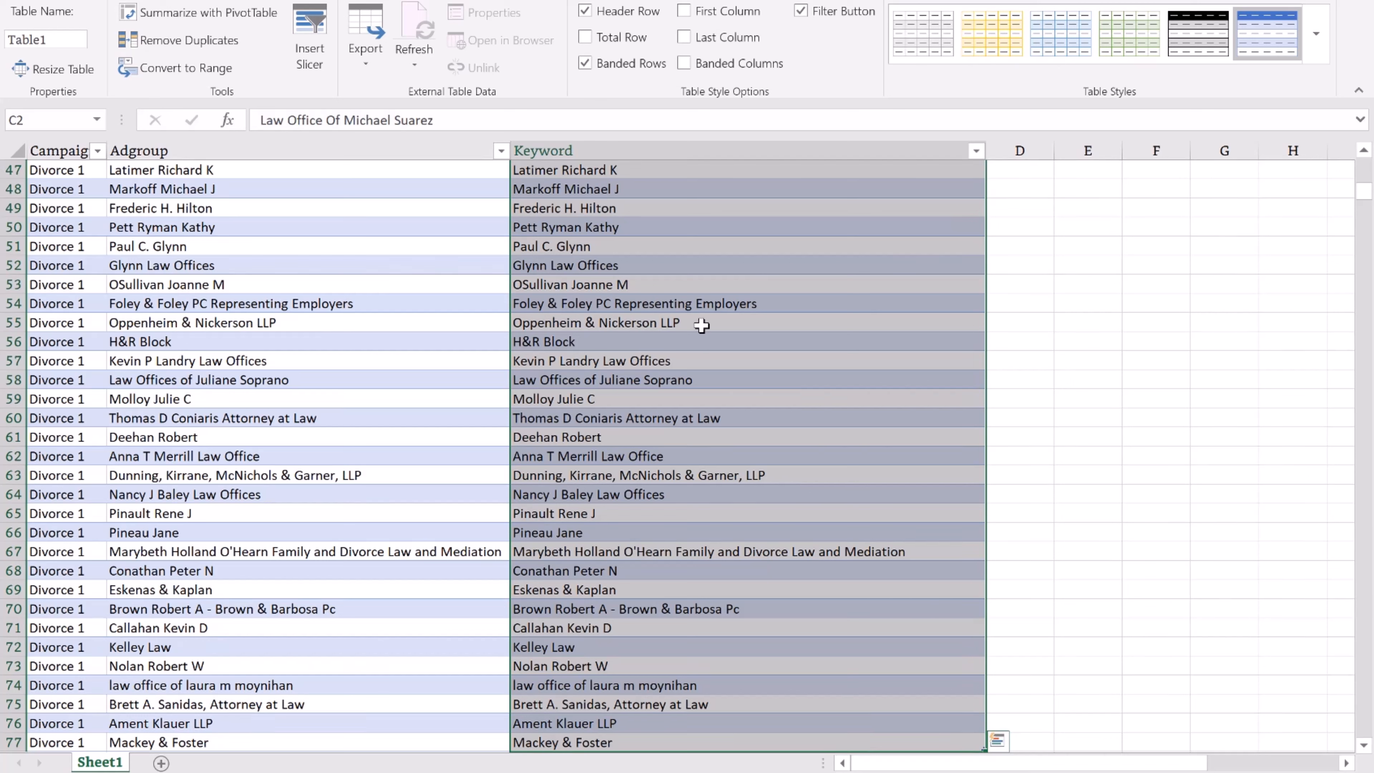
key(ctrl+q)
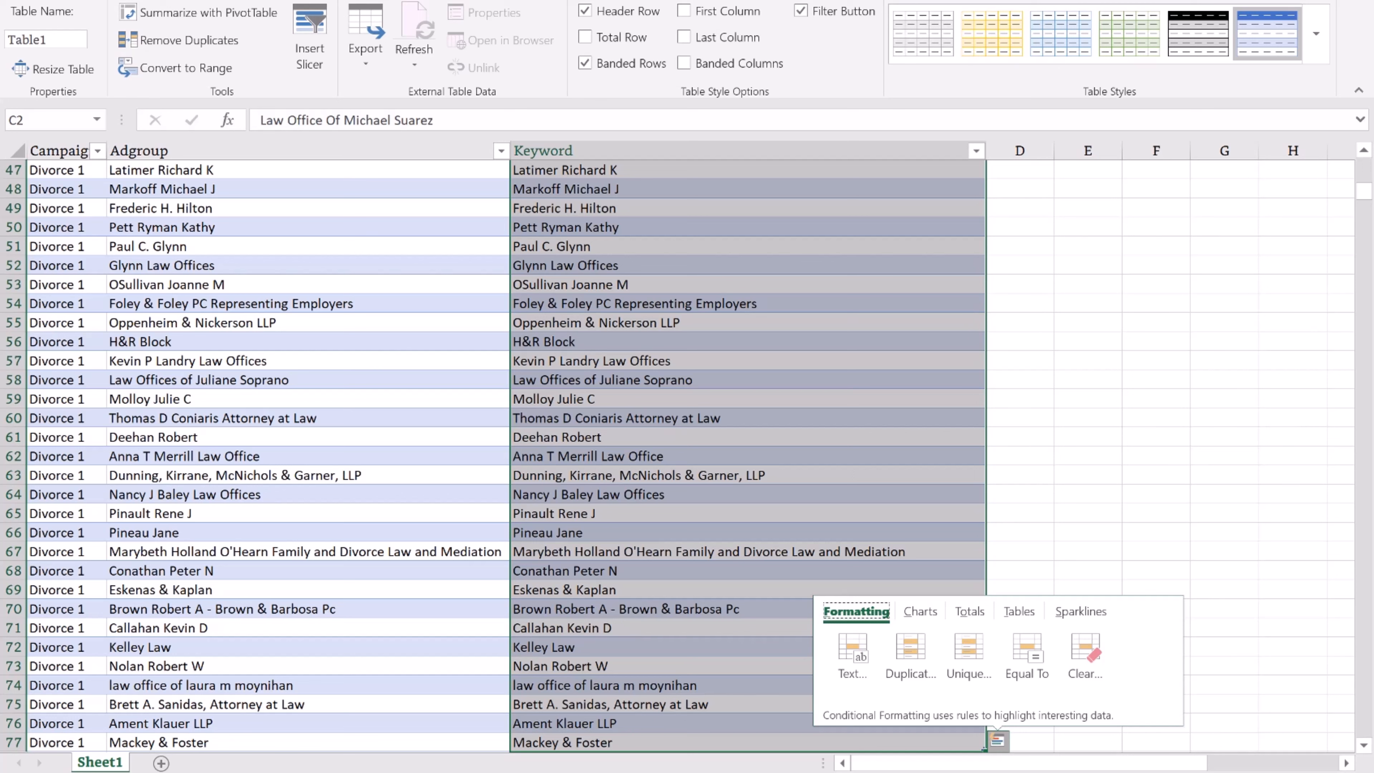
key(Escape)
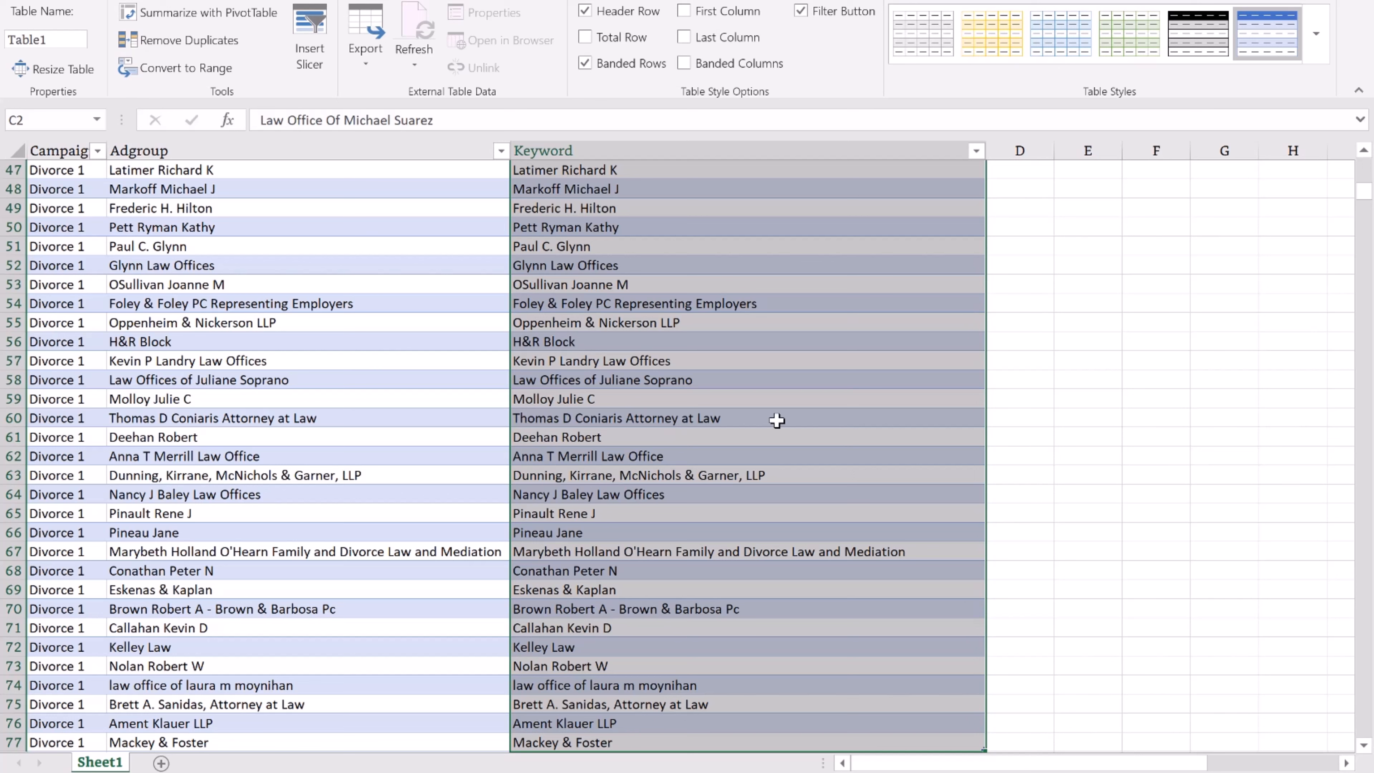
Replace all 'PLLC' and 'LLC' in the keywords with nothing.
key(ctrl+f)
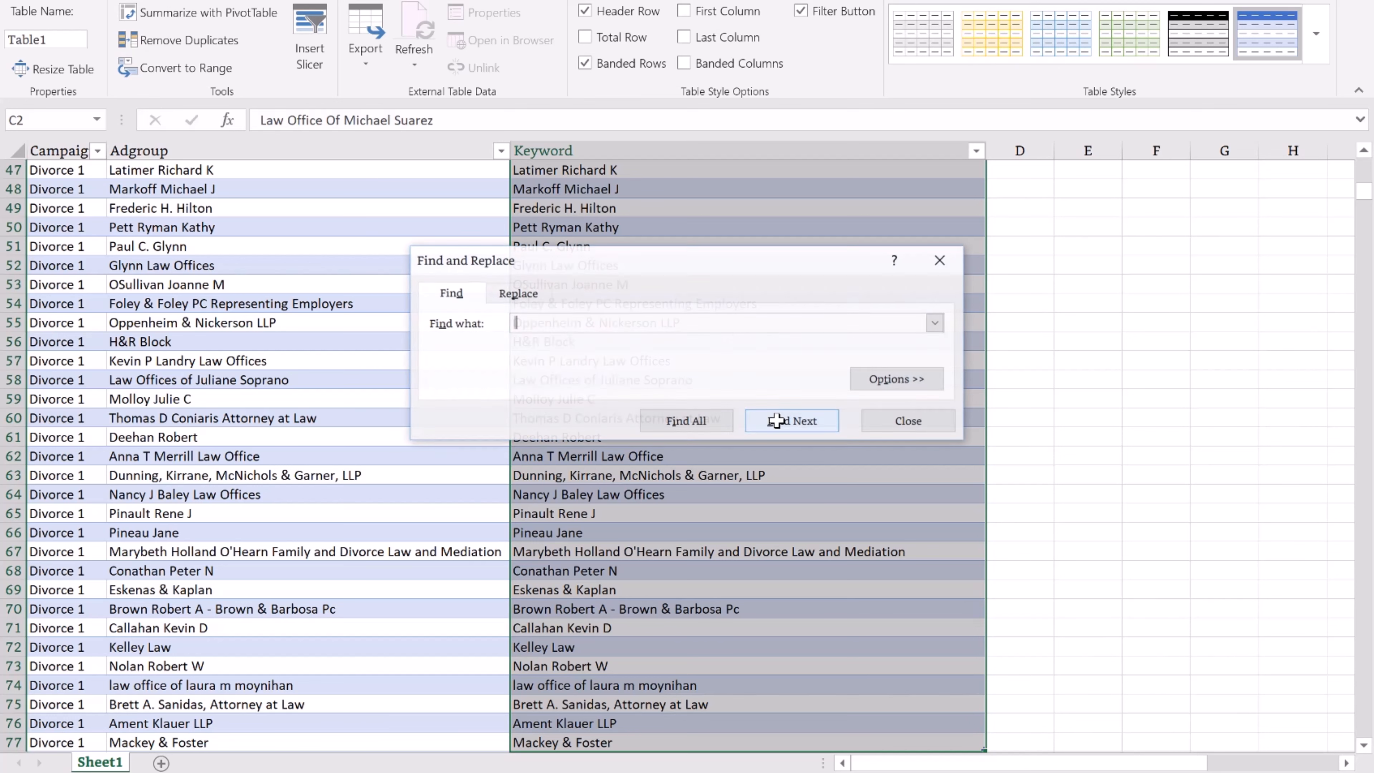
click(519, 293)
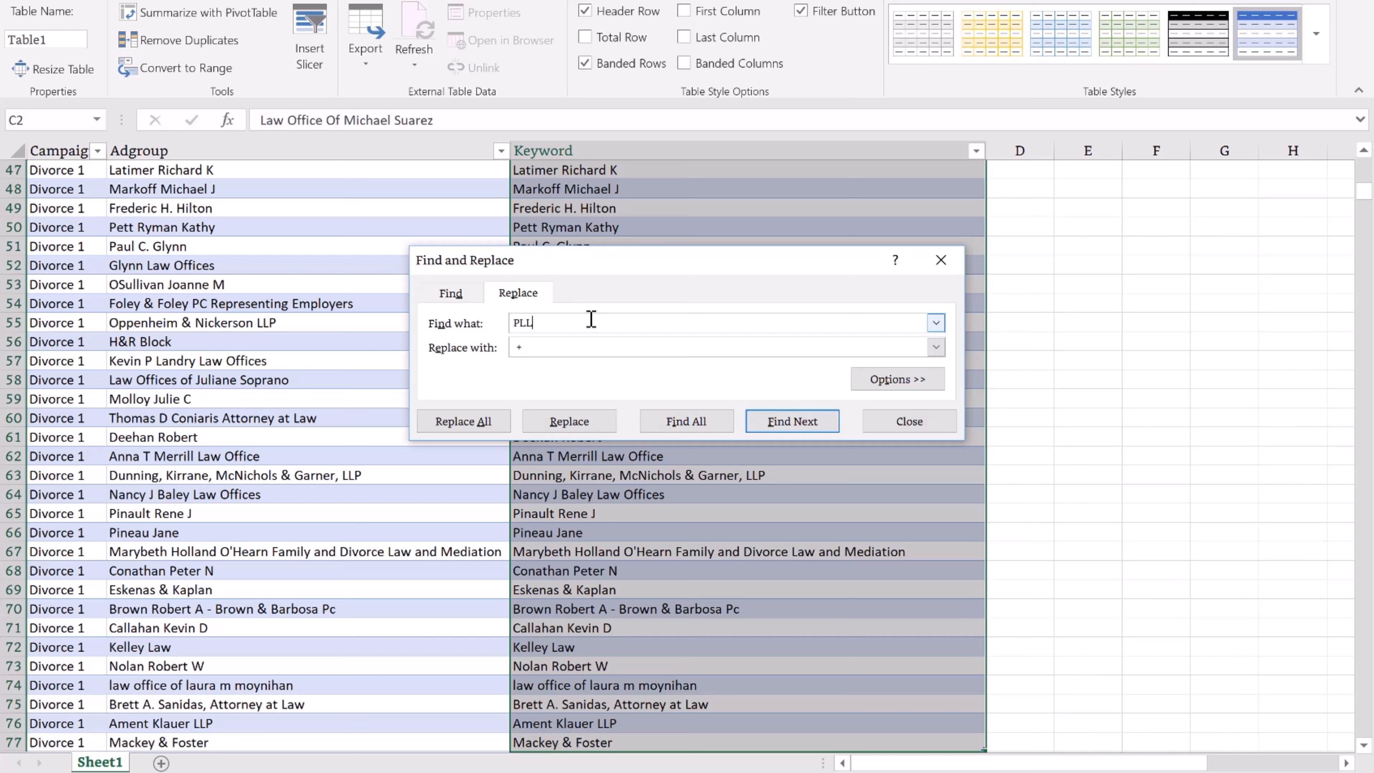
click(559, 348)
click(482, 425)
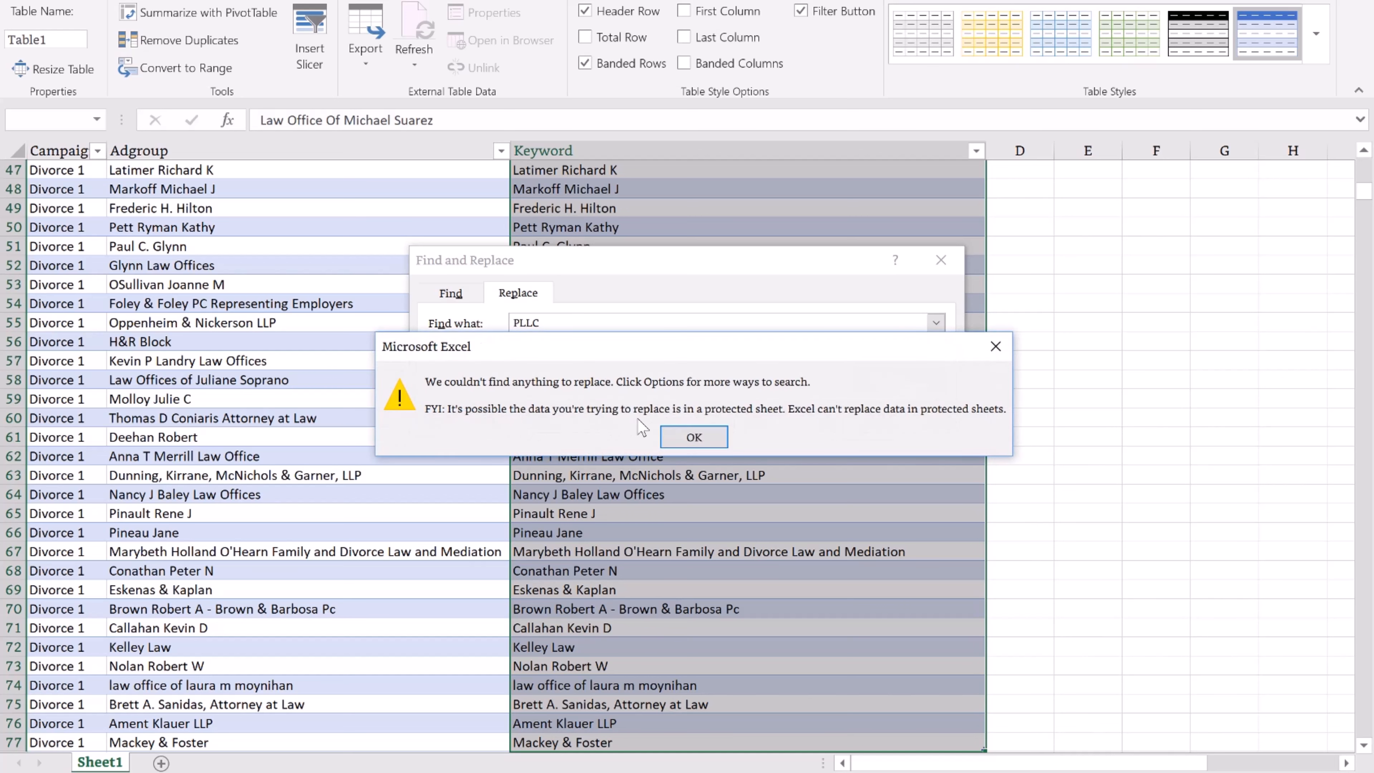
click(695, 437)
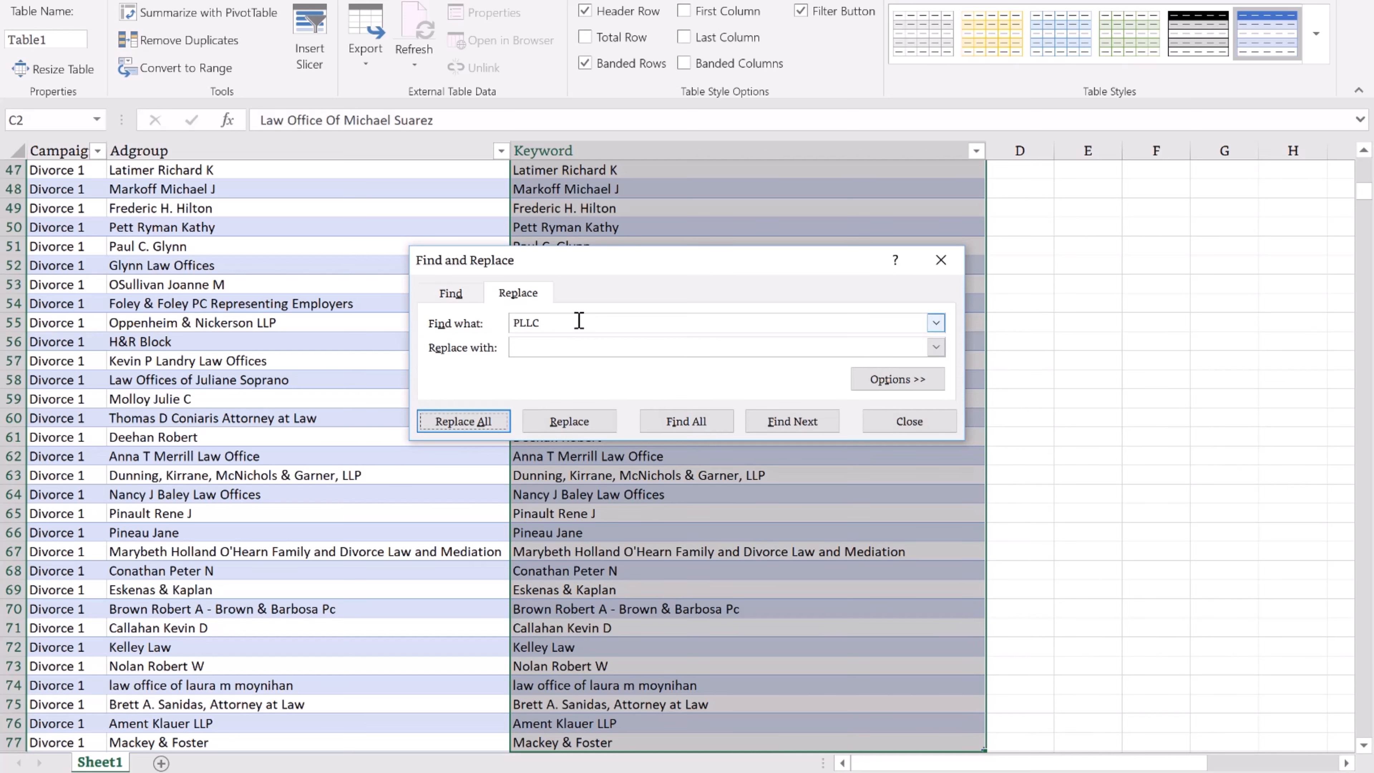
click(527, 322)
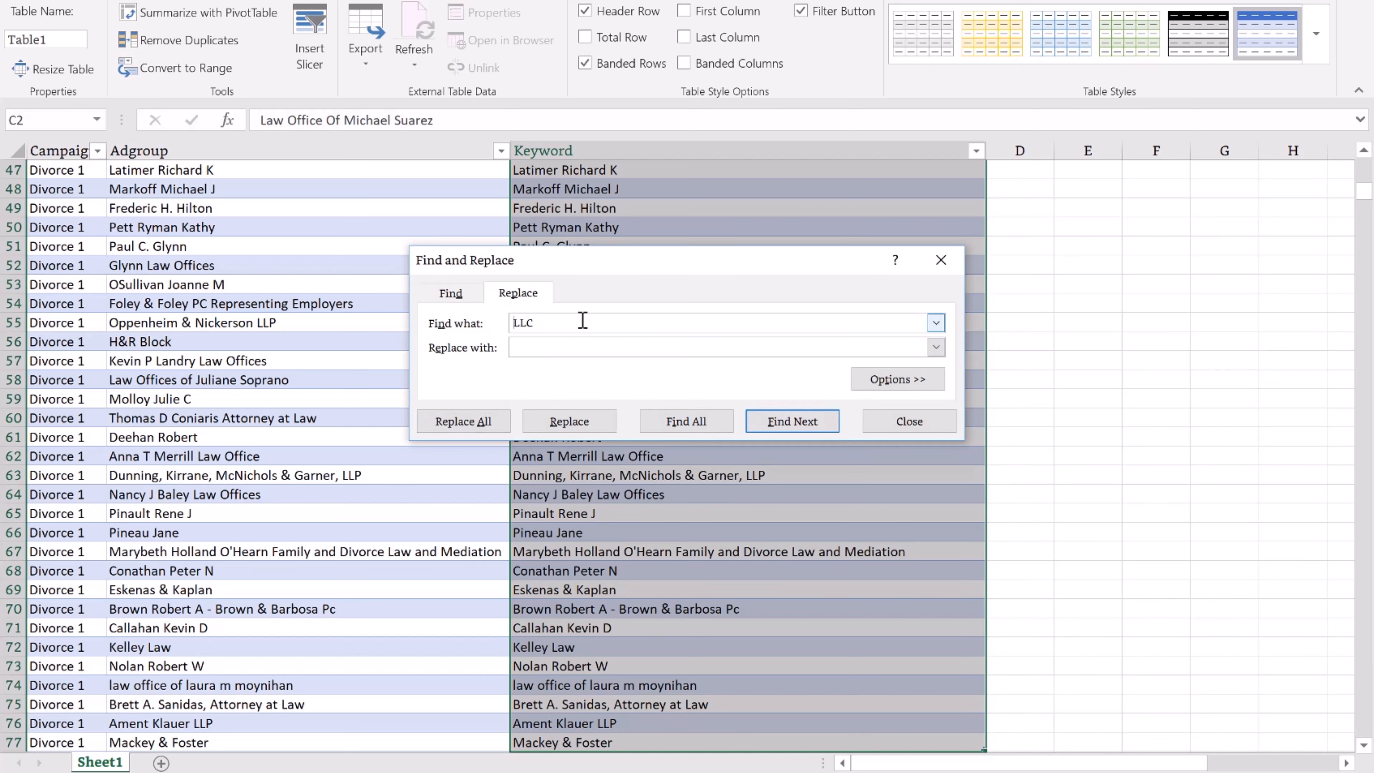
click(472, 422)
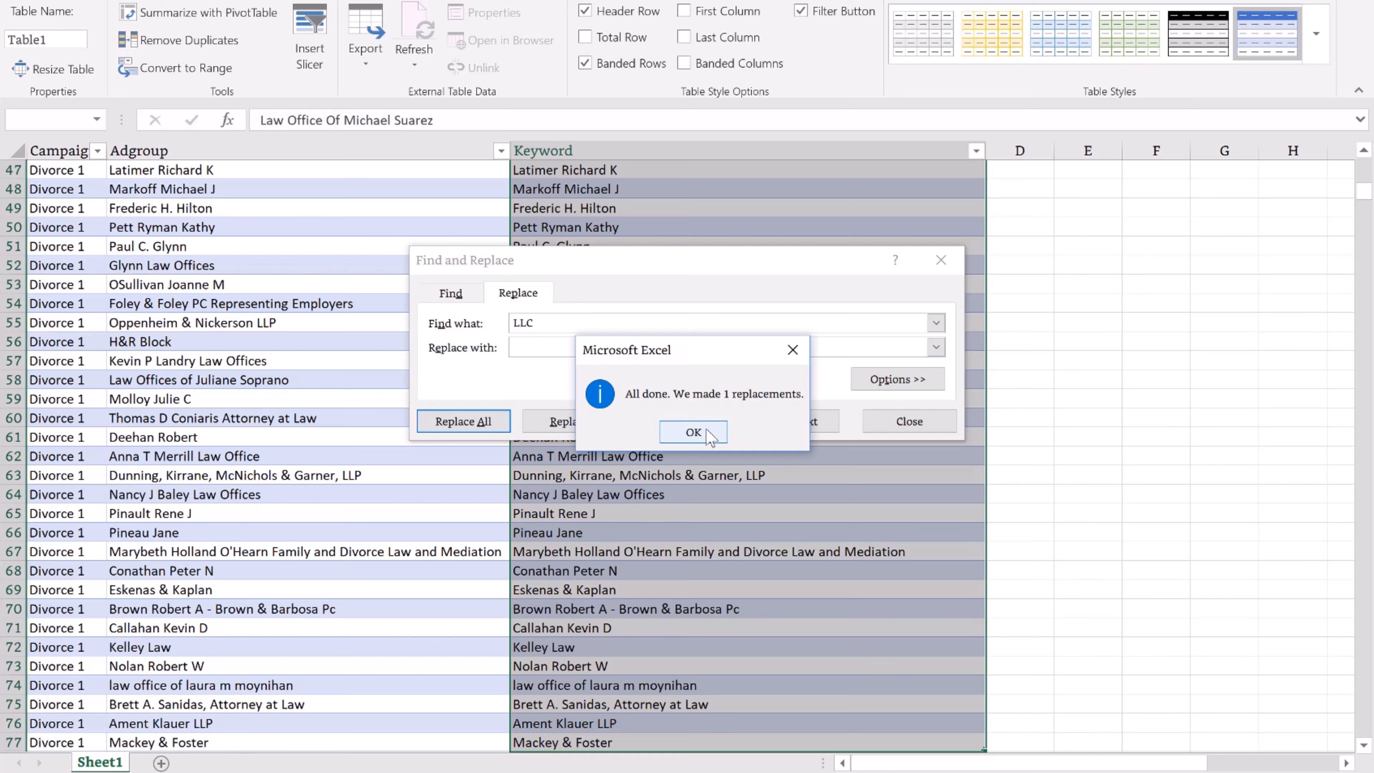
click(706, 433)
Remove all ', LLP' and 'LLP' from the keywords, then close Find and Replace.
click(564, 324)
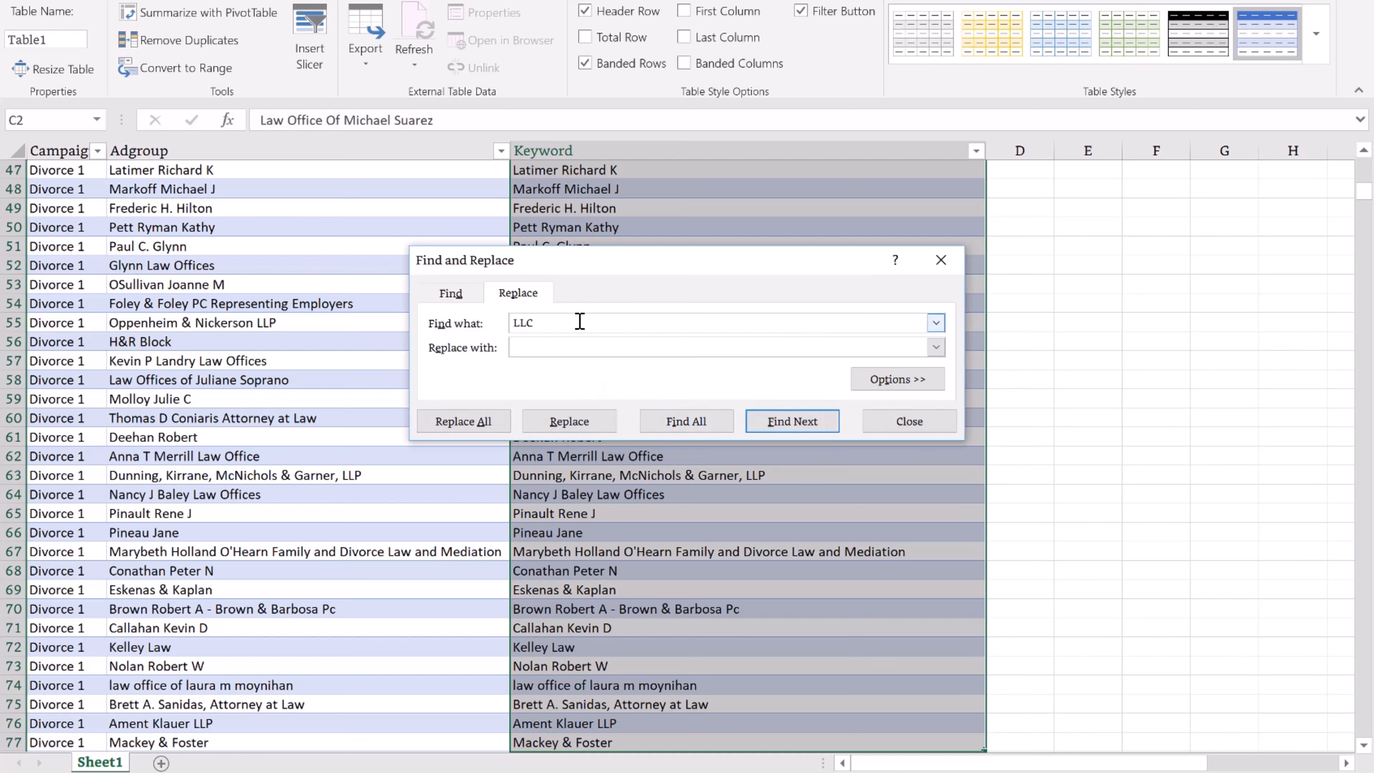
drag(580, 321, 447, 319)
click(465, 421)
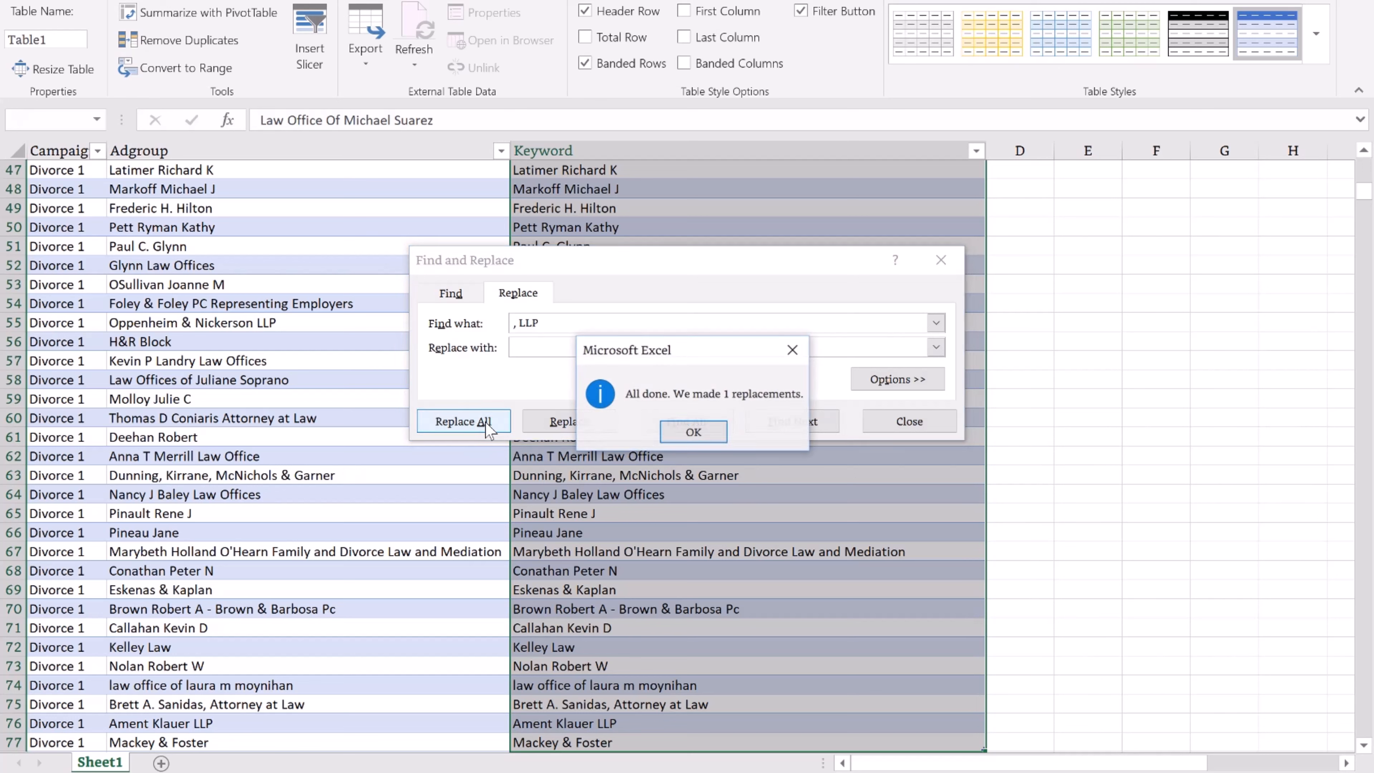
click(690, 431)
click(521, 325)
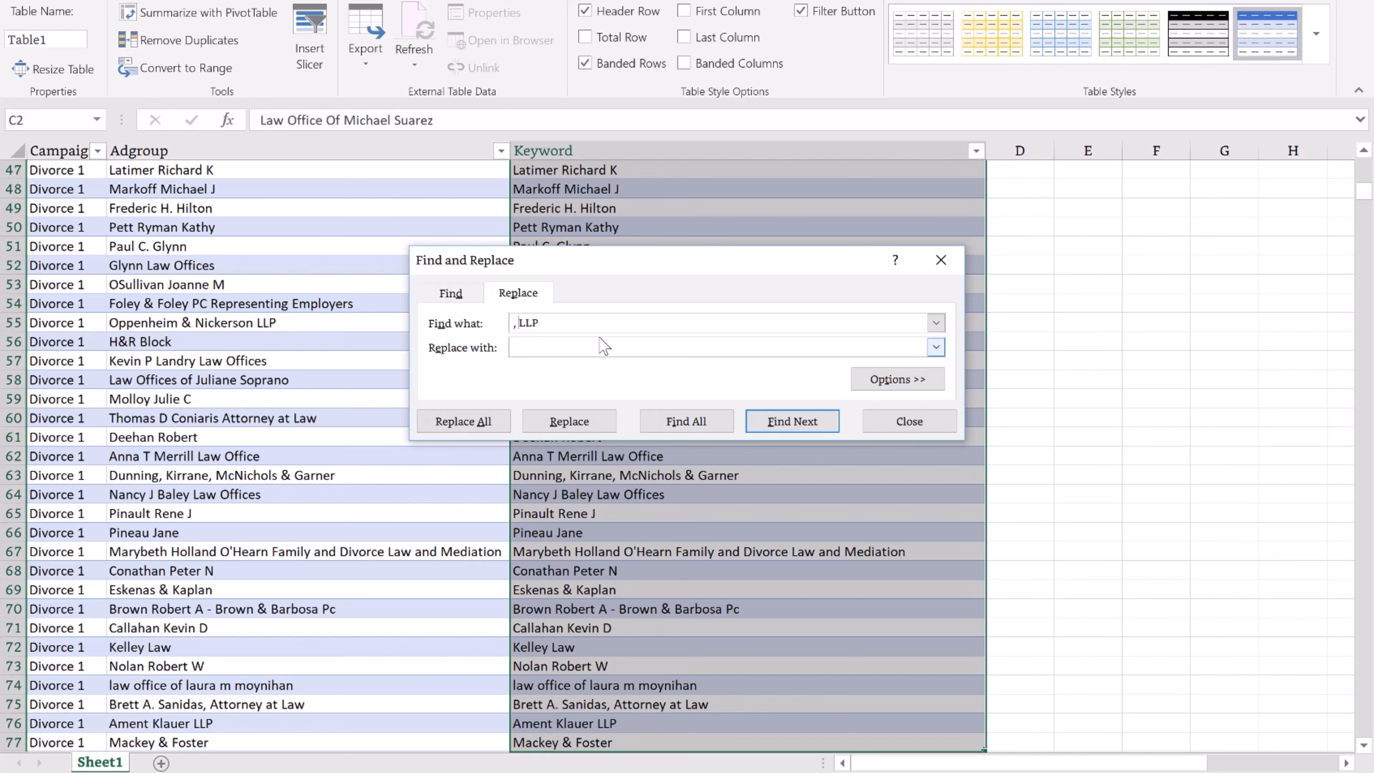
click(464, 421)
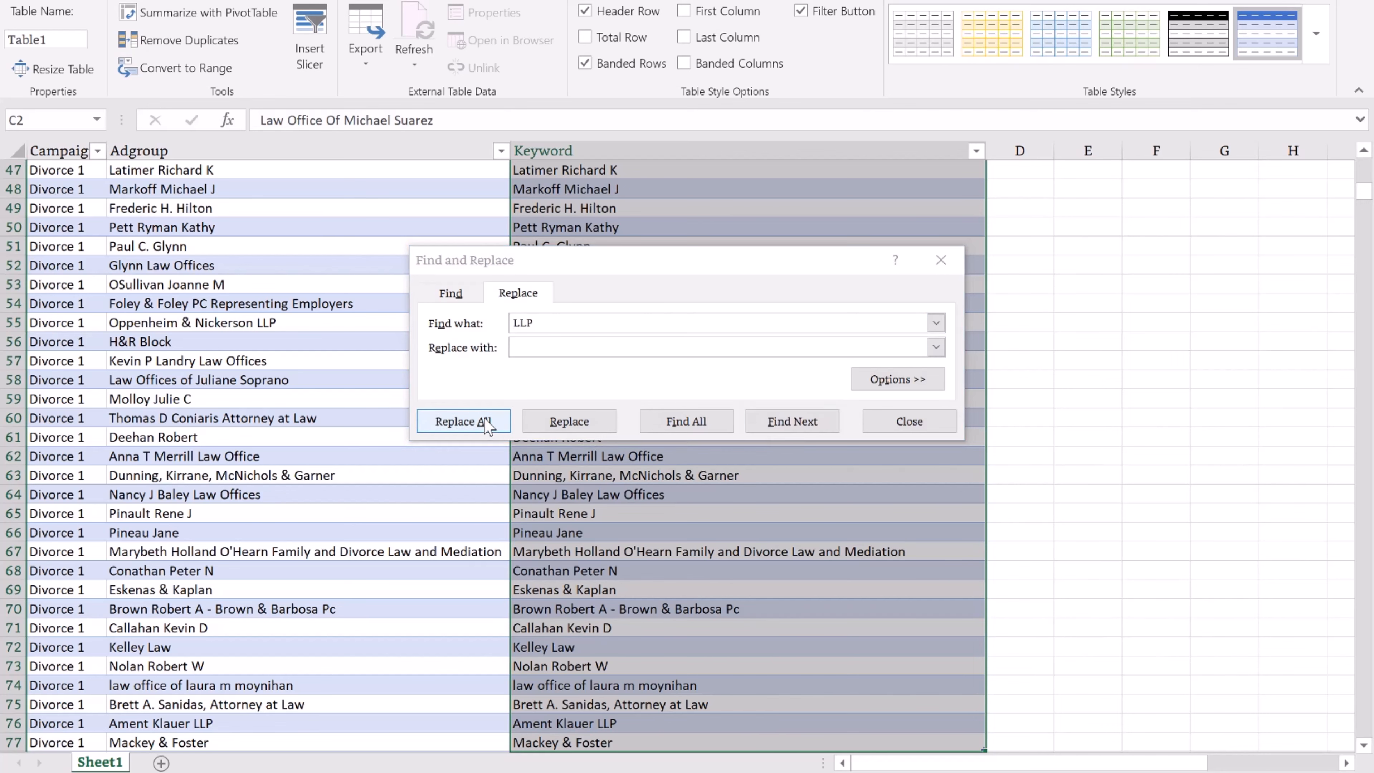
click(695, 432)
click(942, 260)
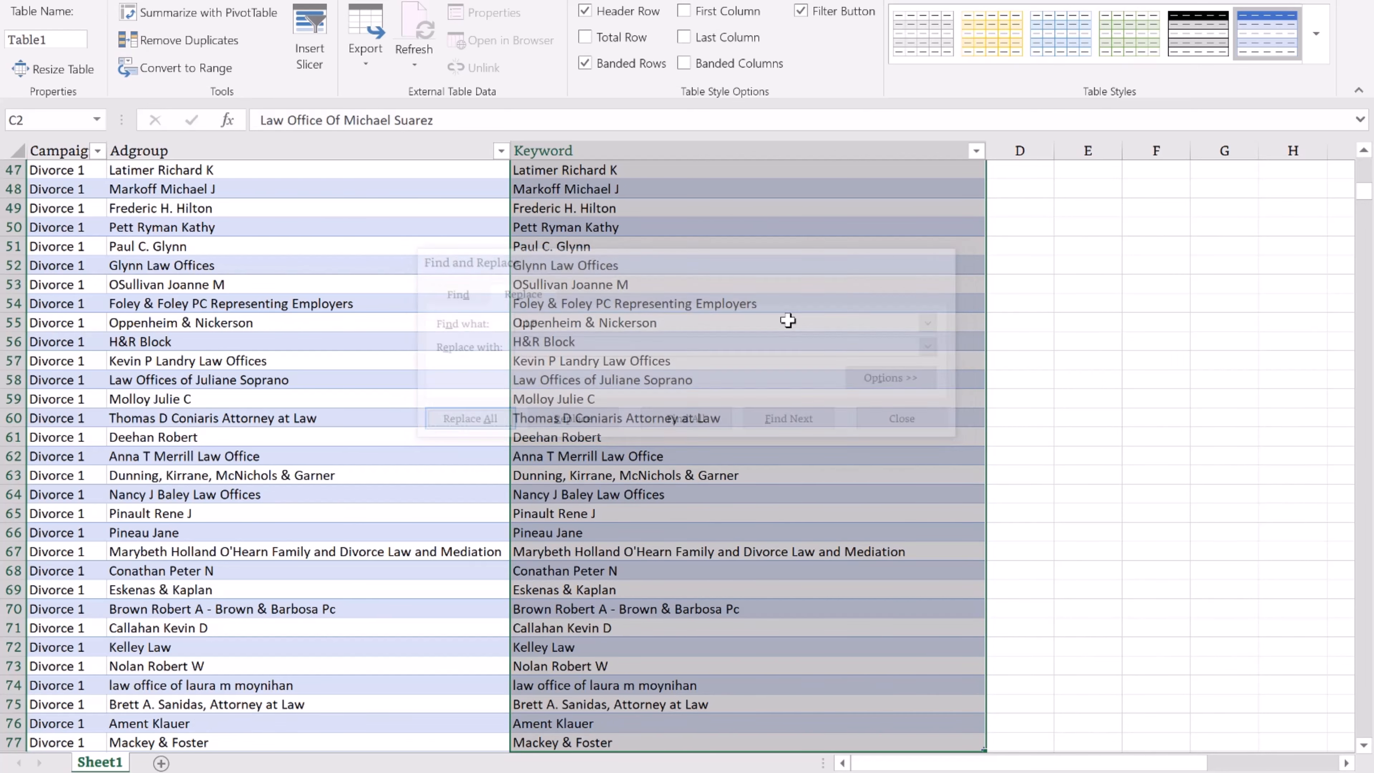
Delete the blank row 78 below the table.
scroll(786, 320, up, 15)
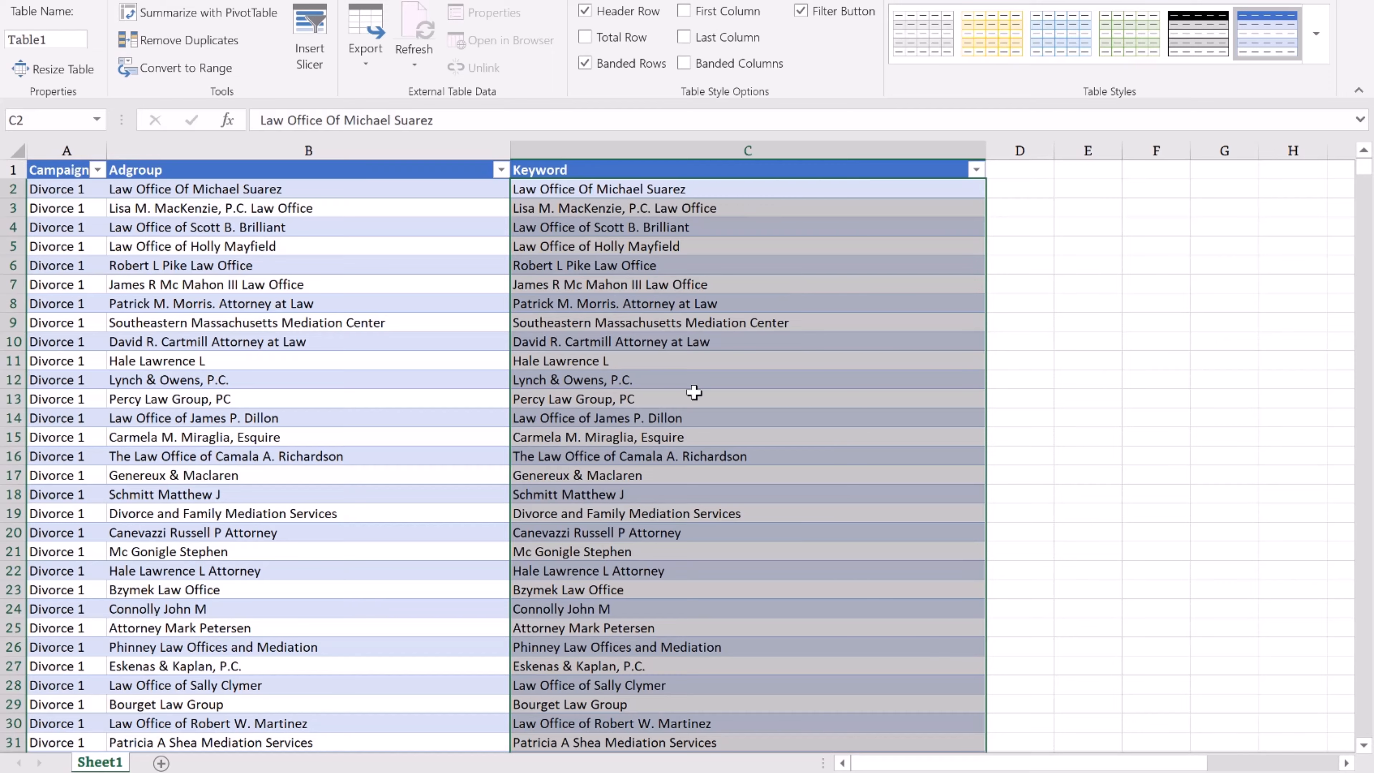
scroll(694, 393, down, 10)
scroll(695, 393, down, 11)
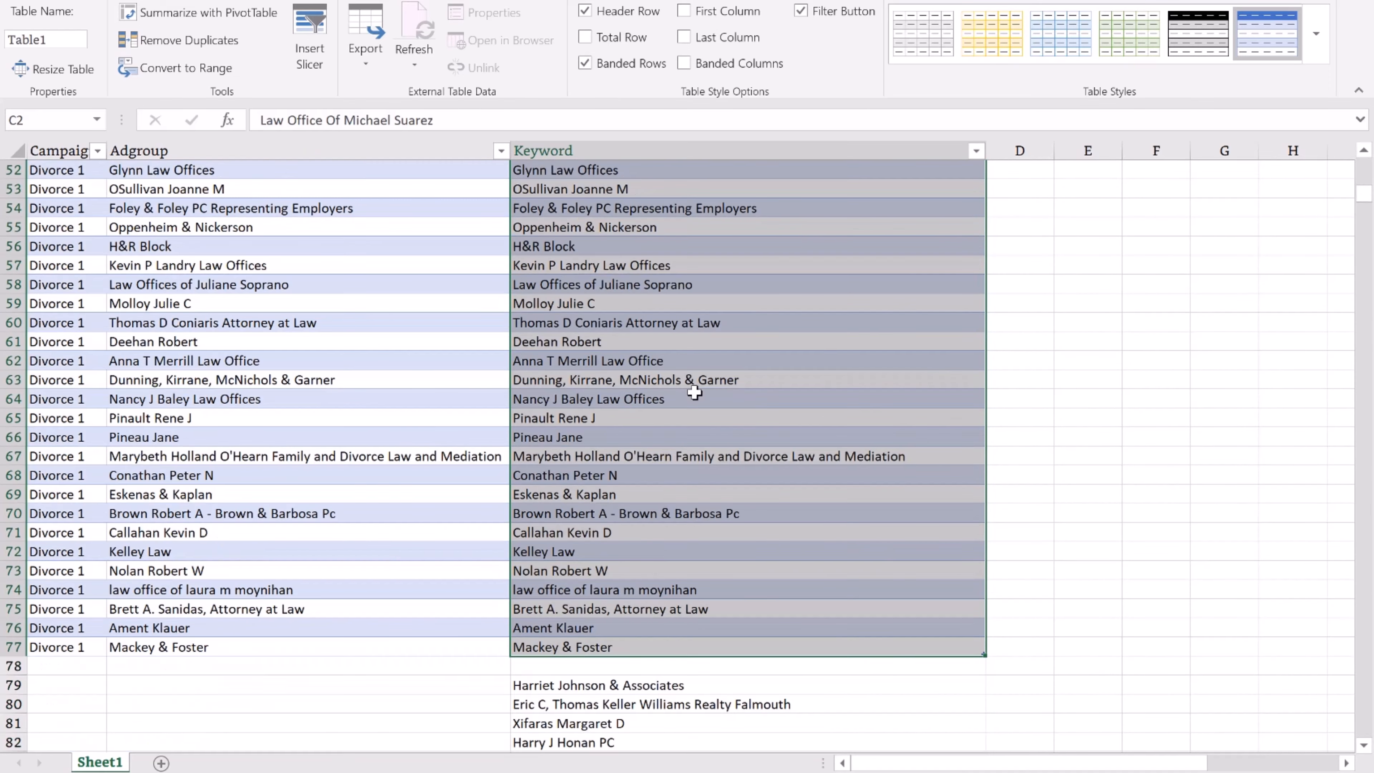
scroll(695, 394, down, 14)
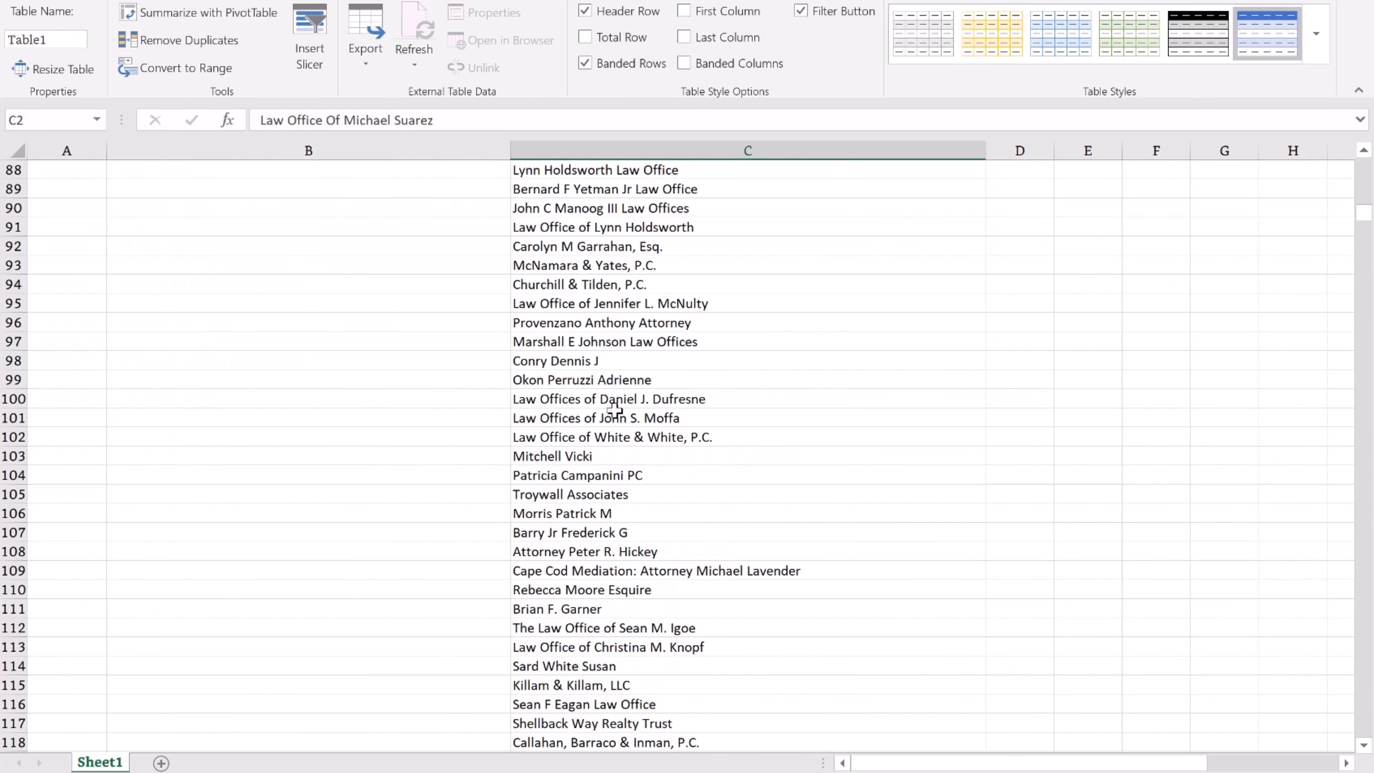
scroll(623, 401, up, 10)
scroll(615, 409, up, 5)
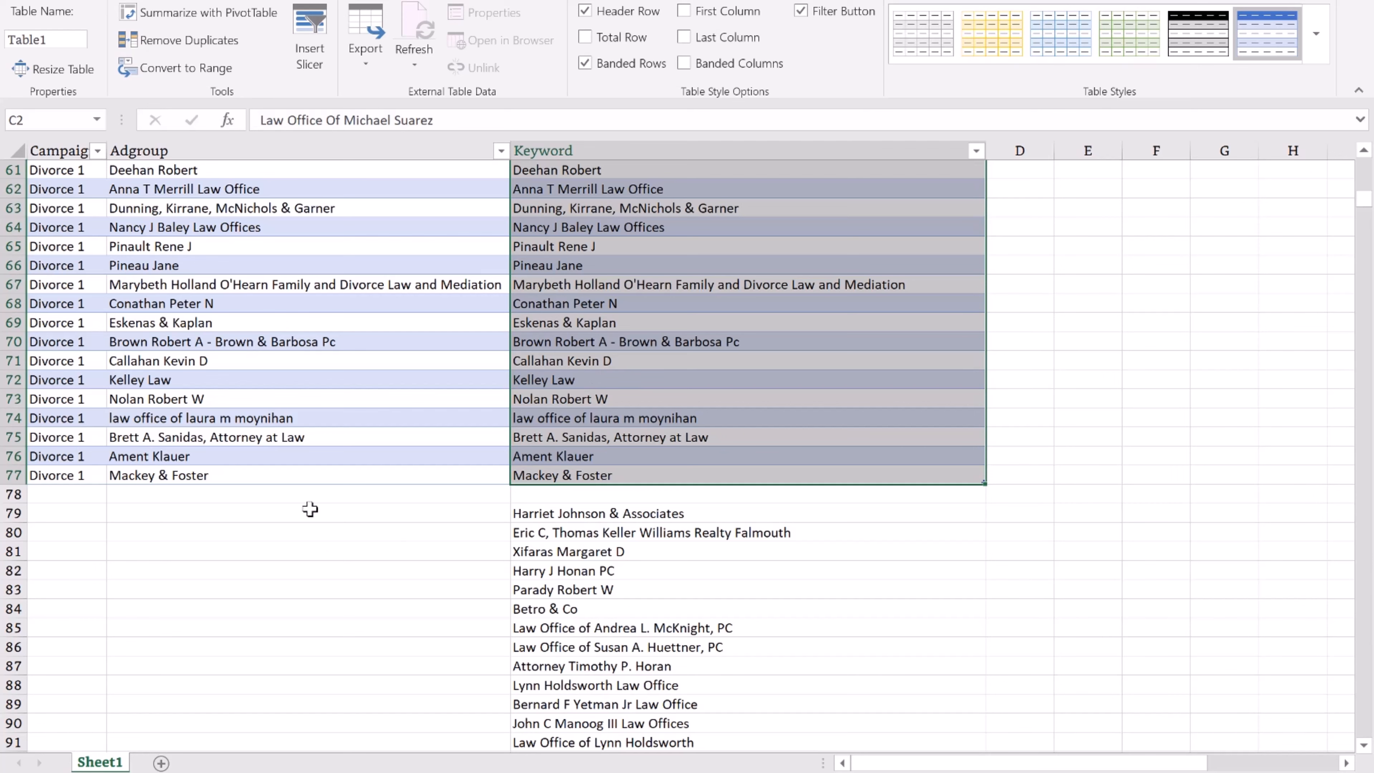
right_click(15, 494)
click(99, 655)
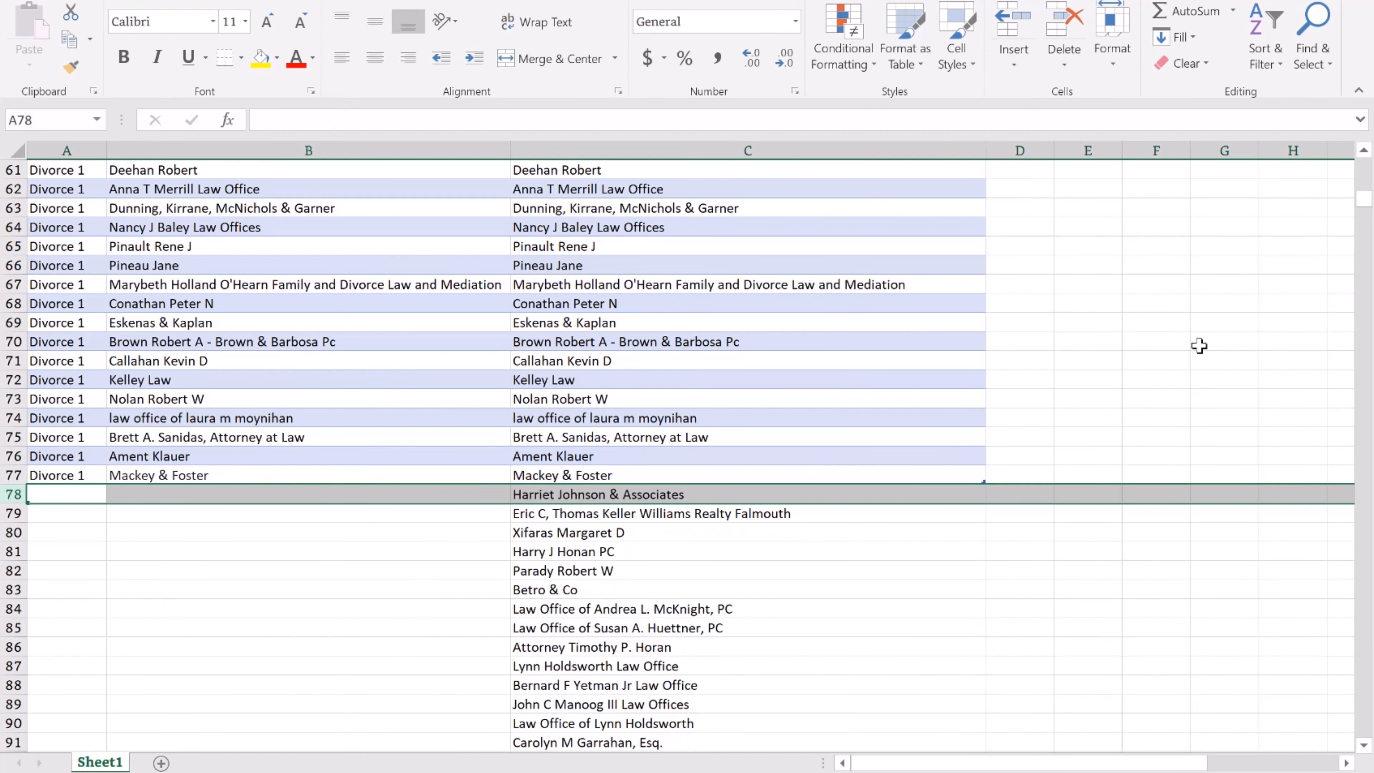
Move the leftover keyword list into column C starting at C78, via column D.
scroll(1366, 308, down, 20)
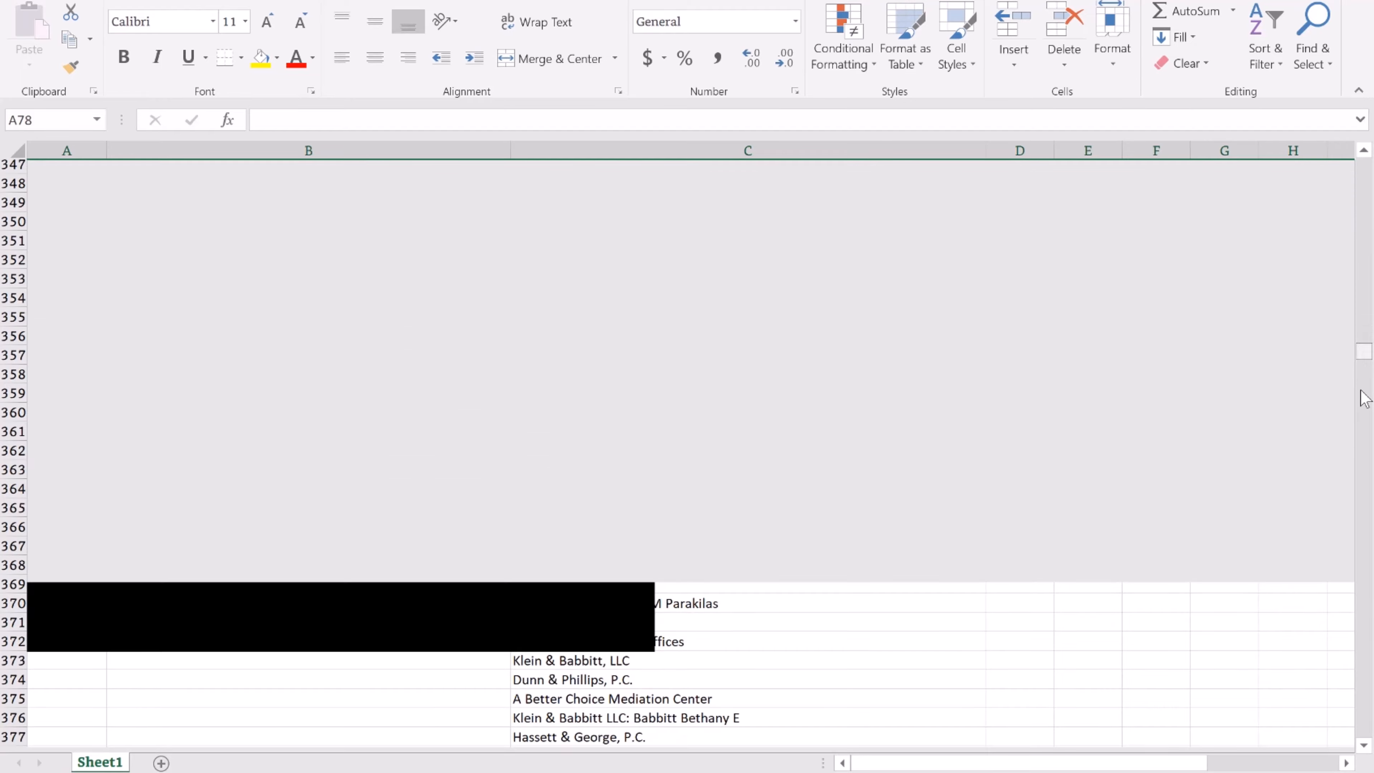
scroll(1355, 289, up, 20)
scroll(1354, 290, up, 20)
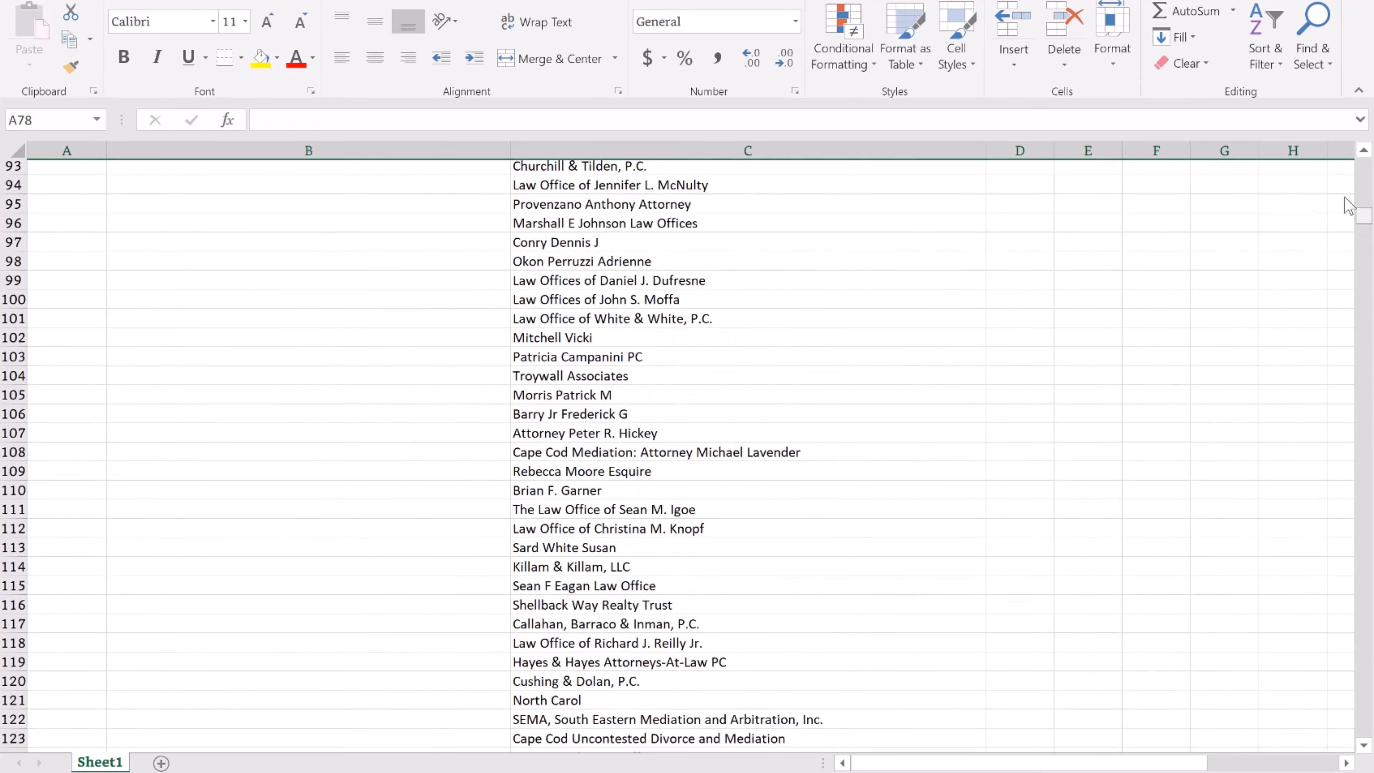
scroll(1349, 203, down, 12)
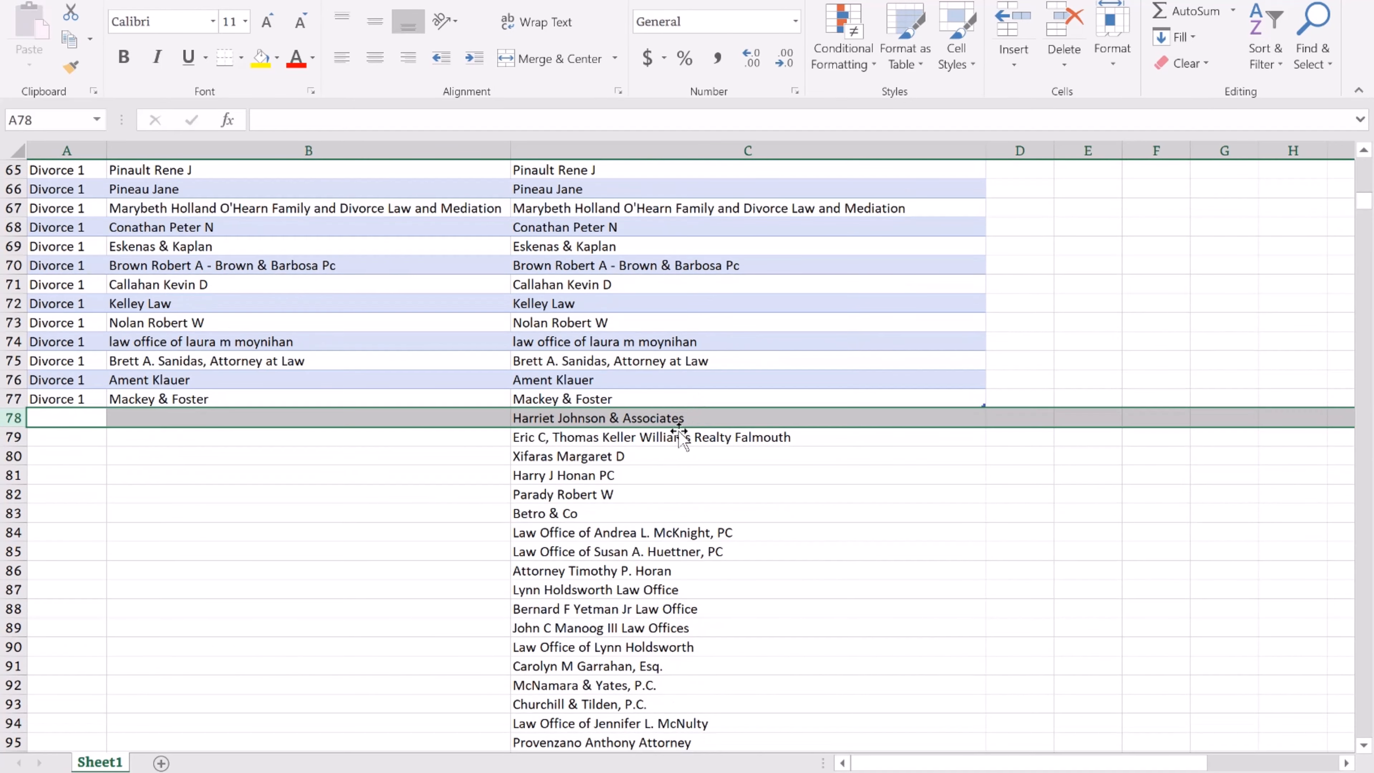
click(671, 438)
click(803, 414)
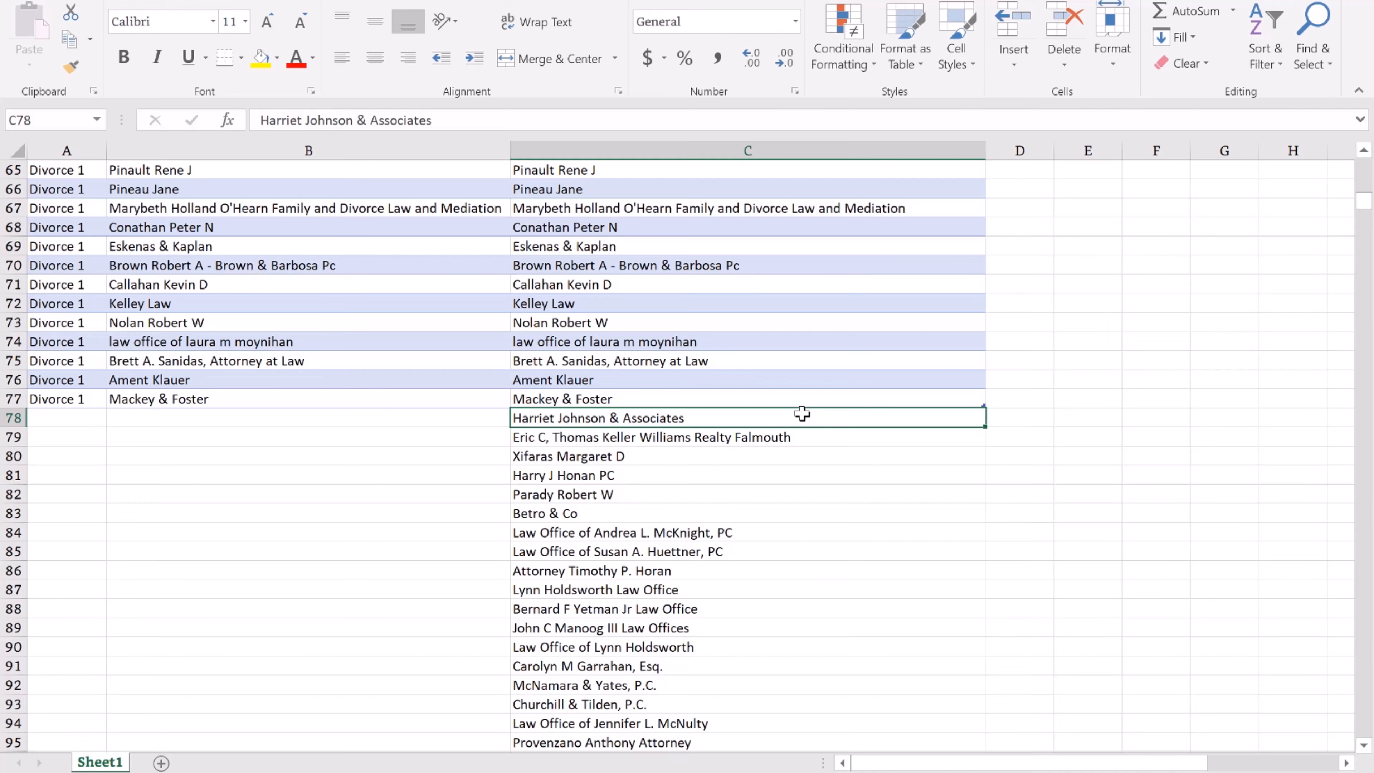
key(ctrl+shift+Down)
key(ctrl+BackSpace)
scroll(729, 569, up, 9)
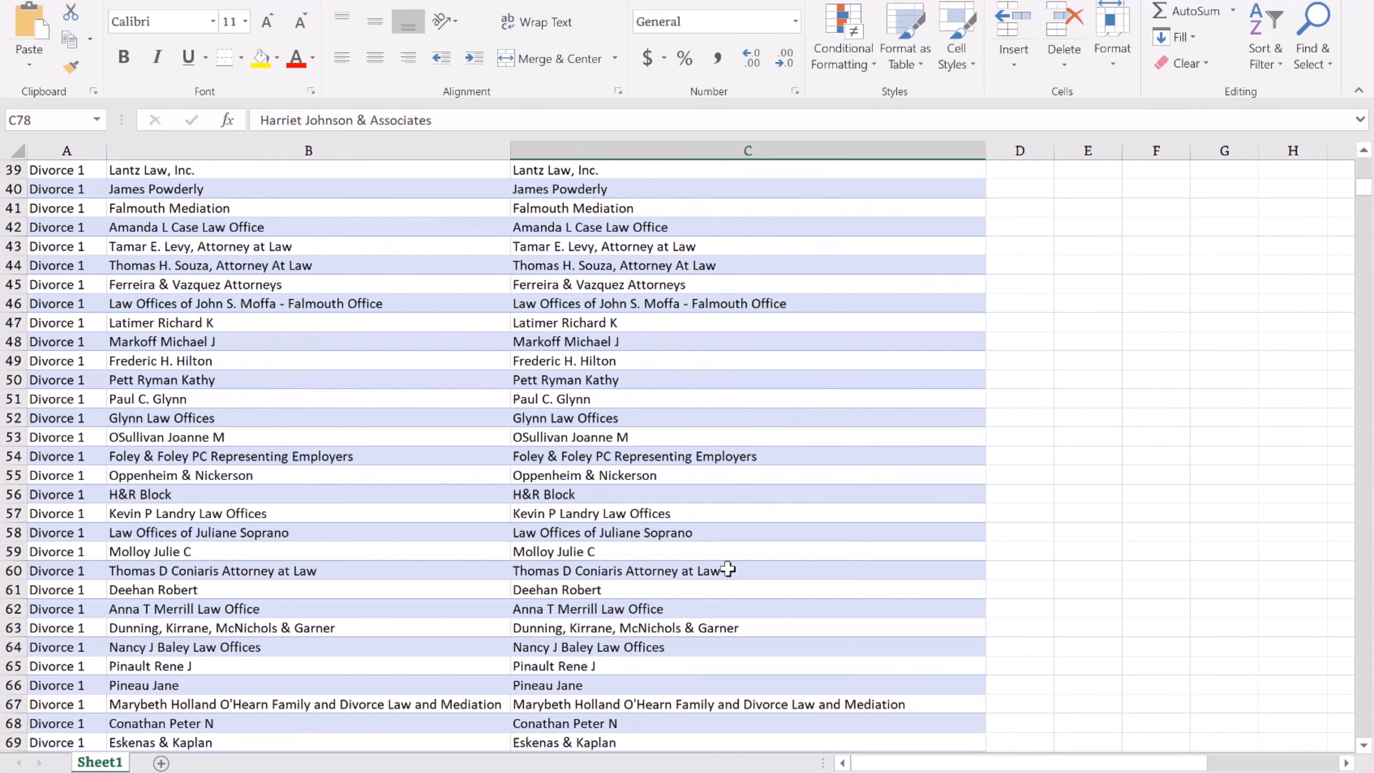
scroll(720, 596, down, 4)
key(ctrl+c)
key(Left)
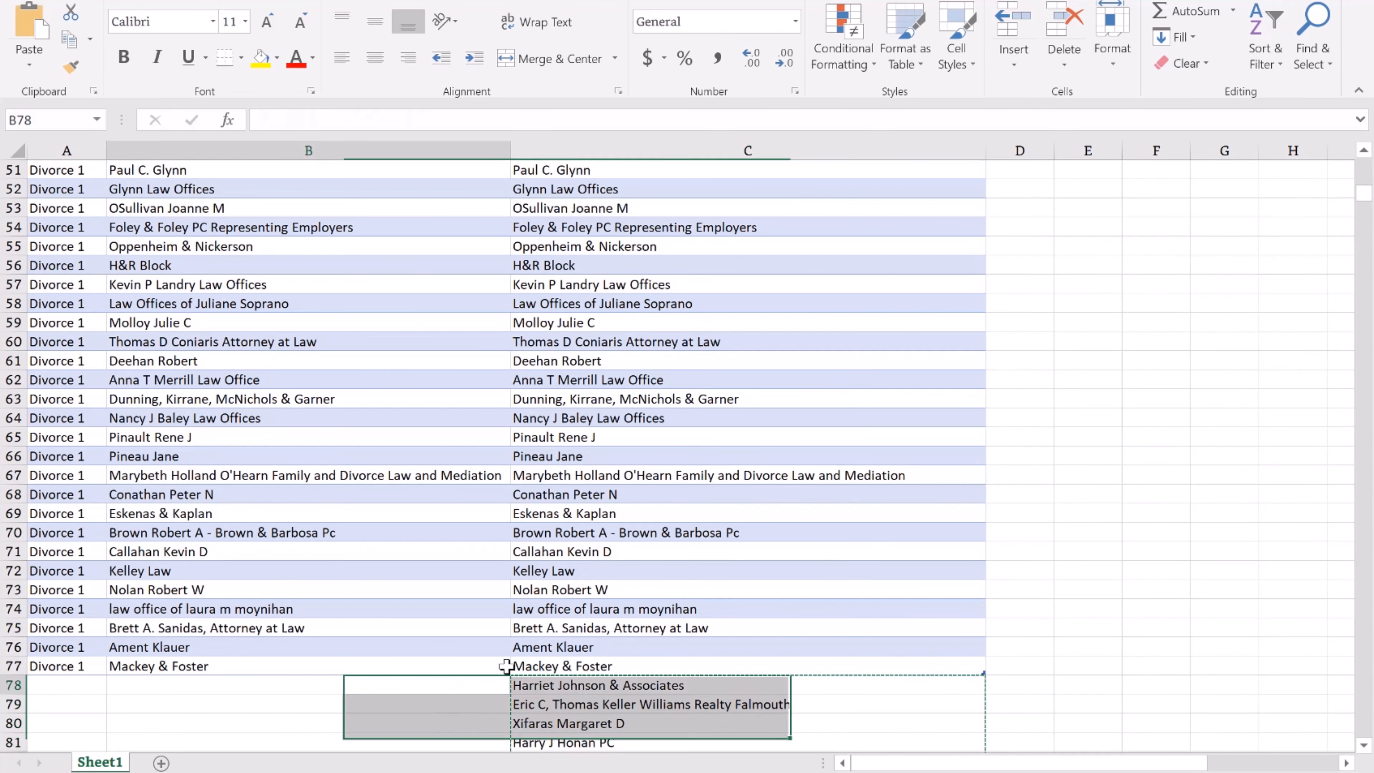
click(1035, 688)
key(ctrl+v)
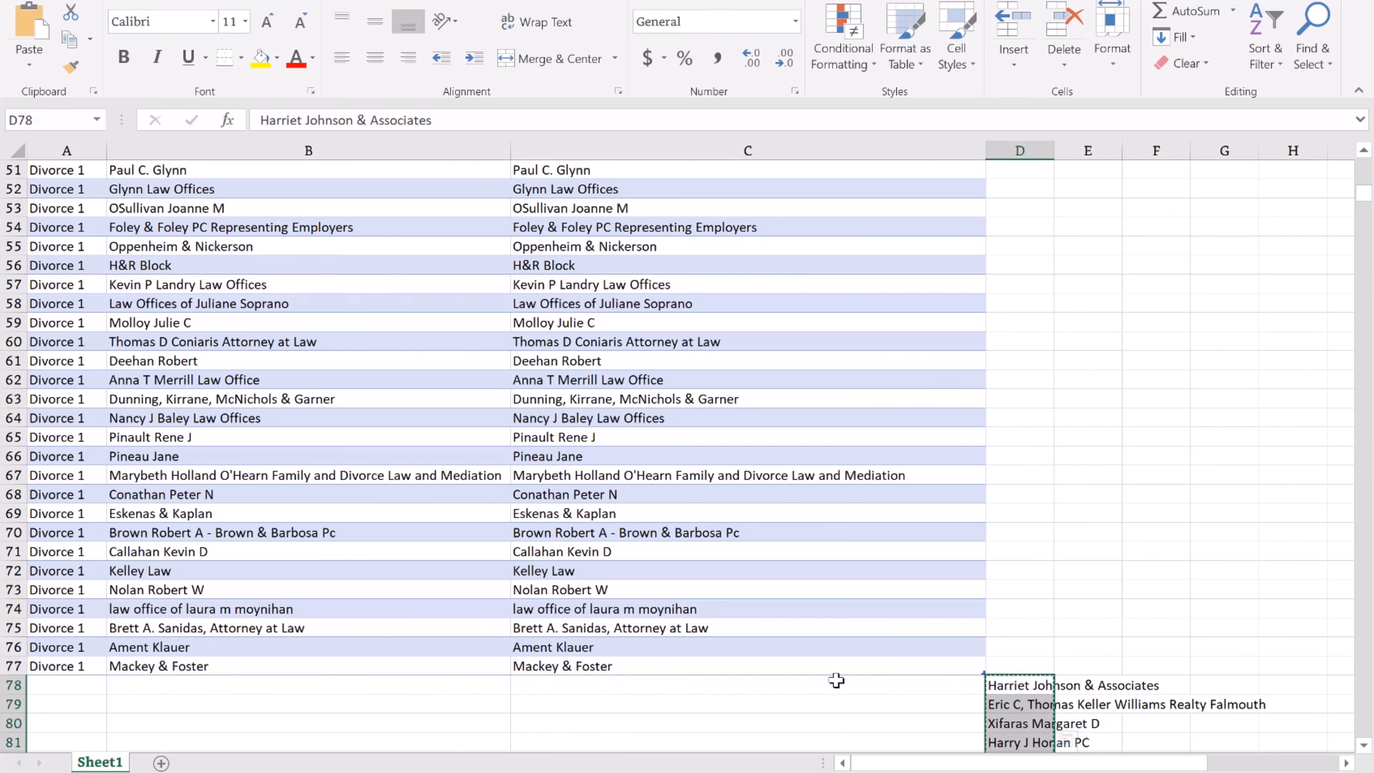
click(837, 683)
key(ctrl+v)
scroll(841, 548, down, 3)
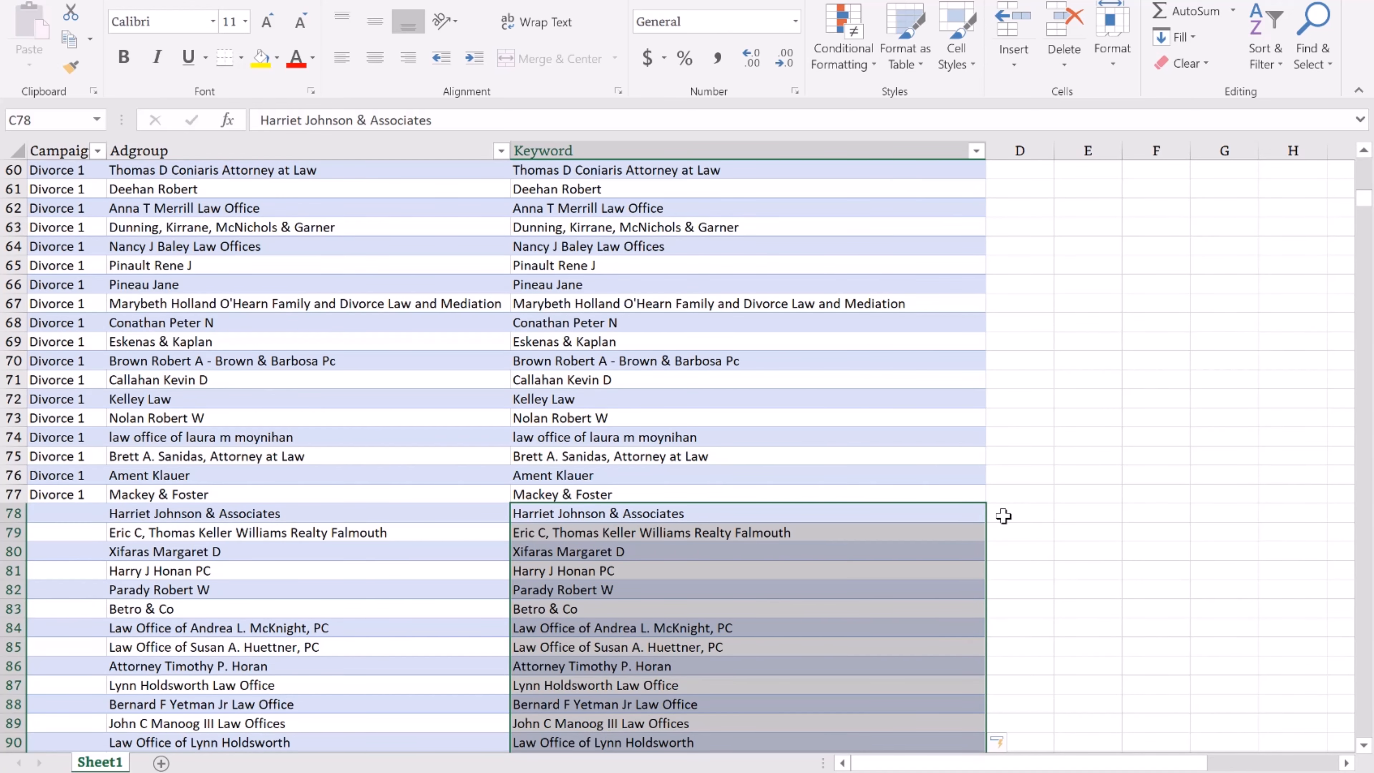
click(1023, 514)
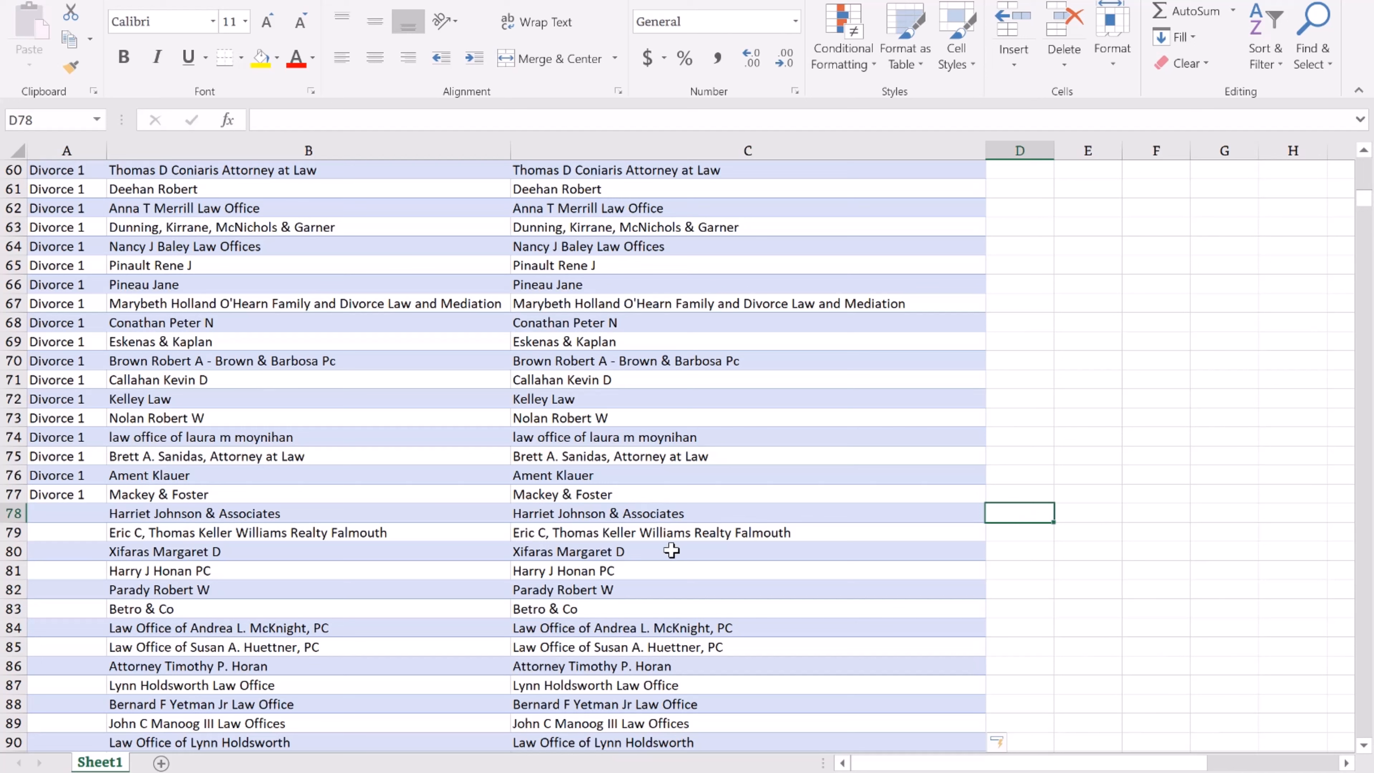
Fill 'Divorce 1' down the Campaign column for all the new rows.
click(77, 494)
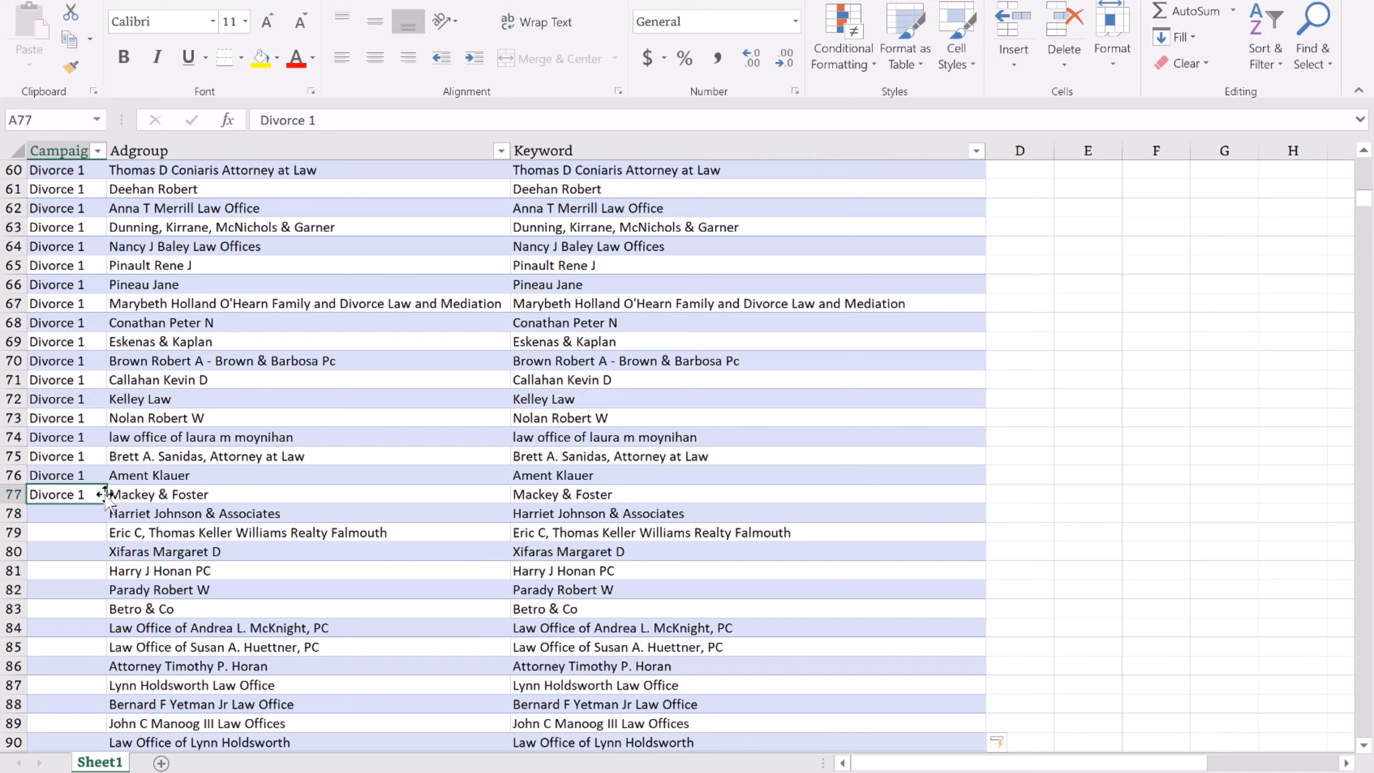
double_click(106, 501)
drag(87, 476, 89, 493)
double_click(108, 502)
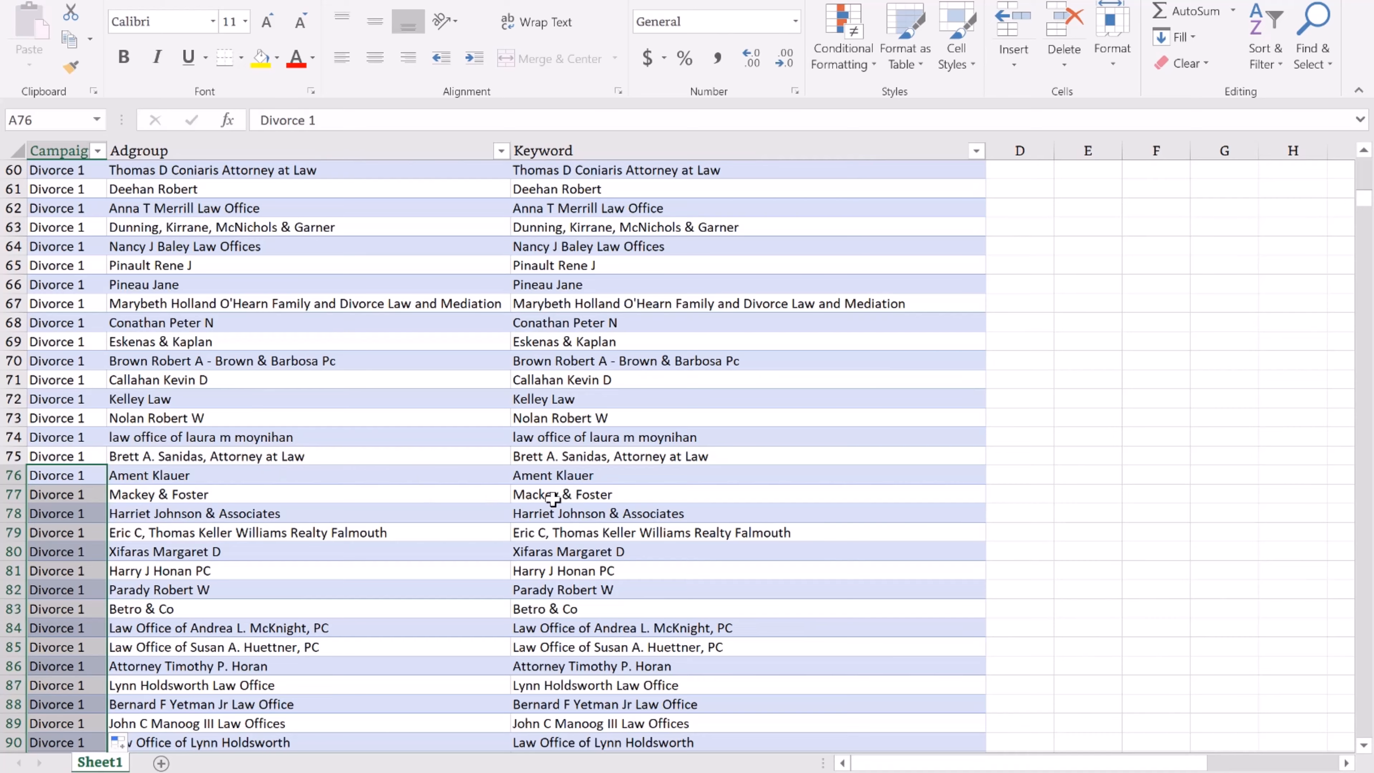
click(609, 512)
Select the whole Keyword column from row 1083 up to its header.
click(692, 325)
scroll(968, 336, up, 3)
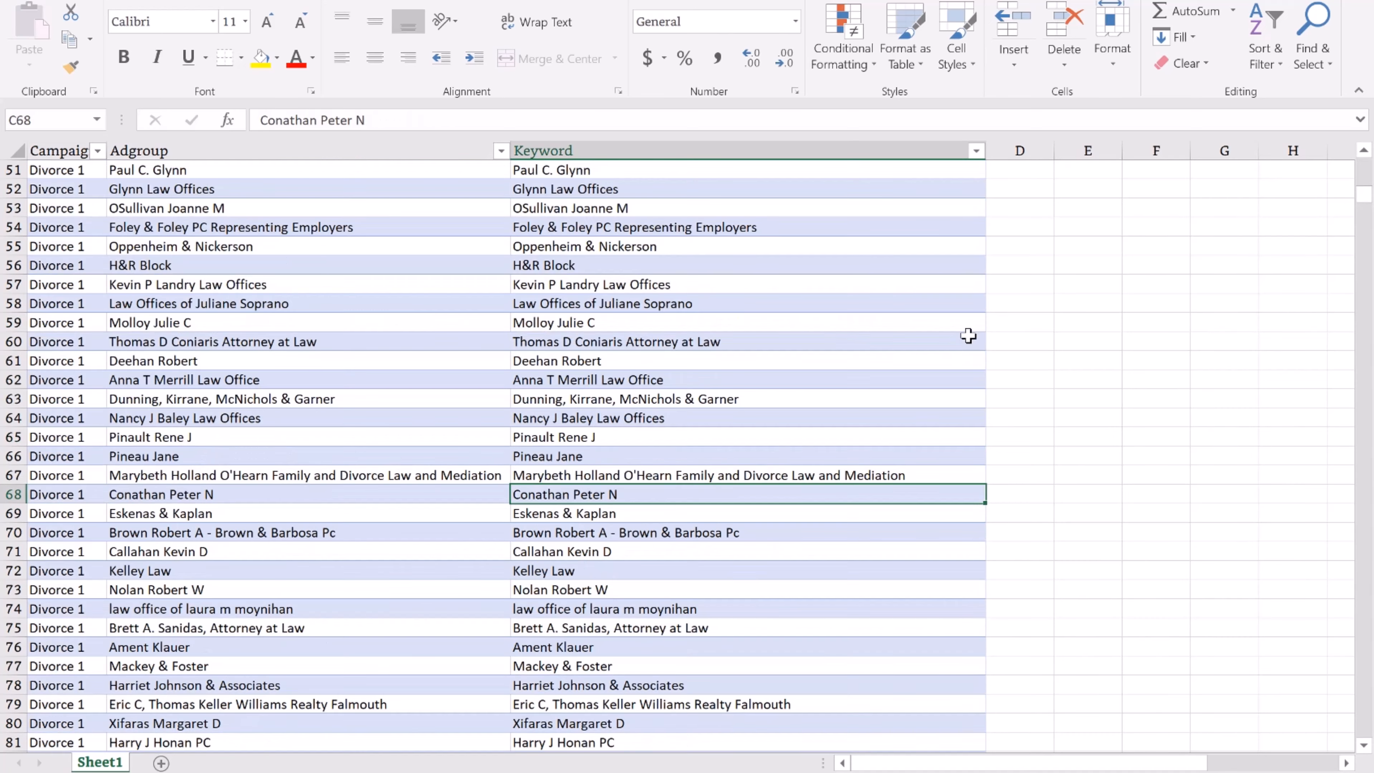
drag(1365, 213, 1365, 746)
click(666, 723)
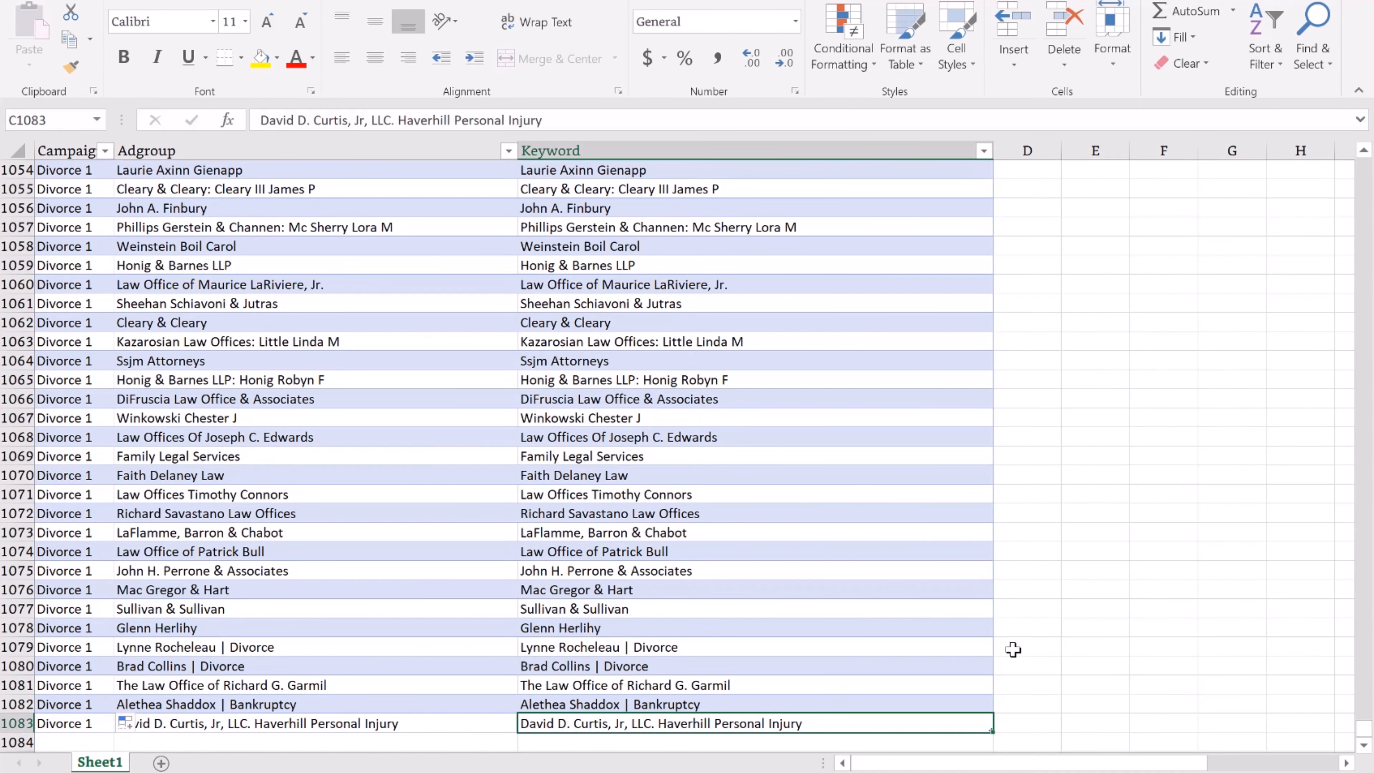
key(ctrl+shift+Up)
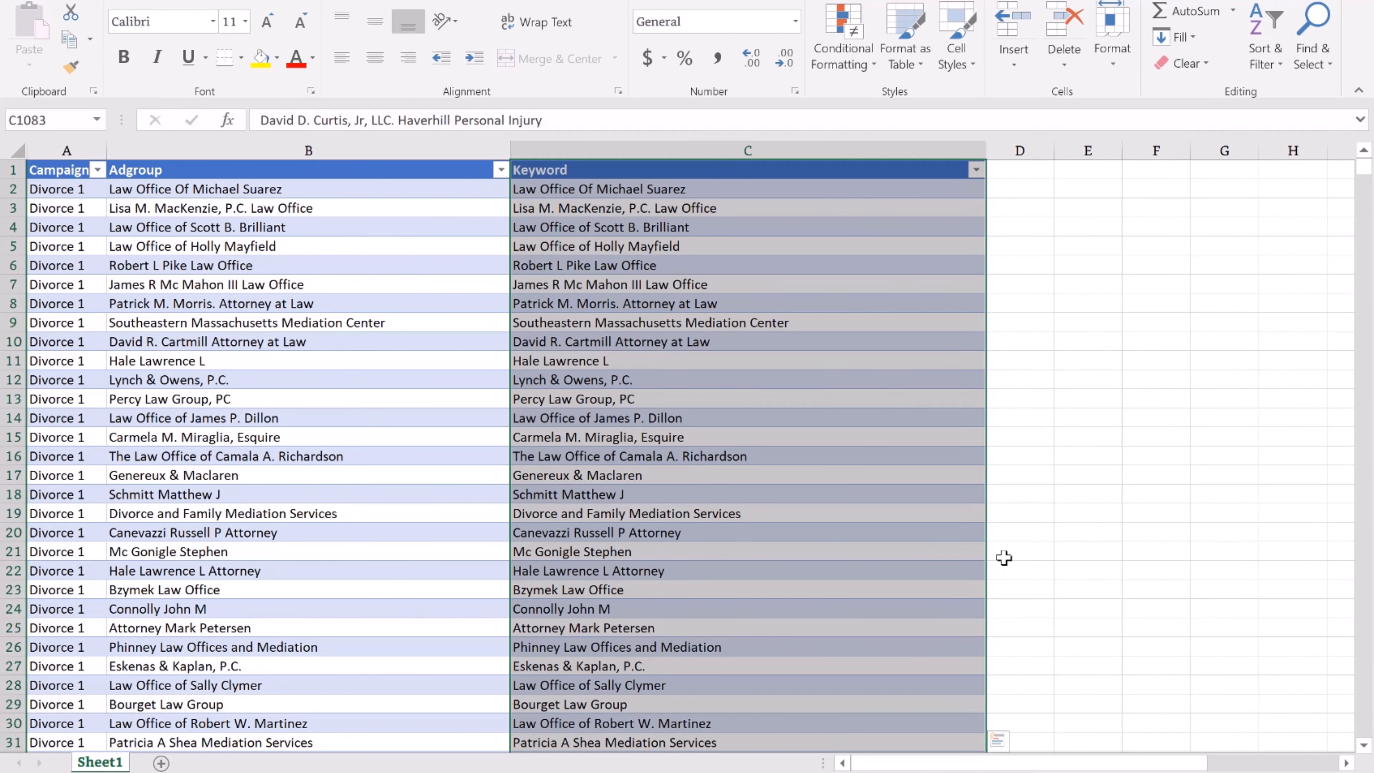
Replace ', LLP', ', LLC', 'PLLC' and 'LLC' with nothing throughout the keywords.
key(ctrl+f)
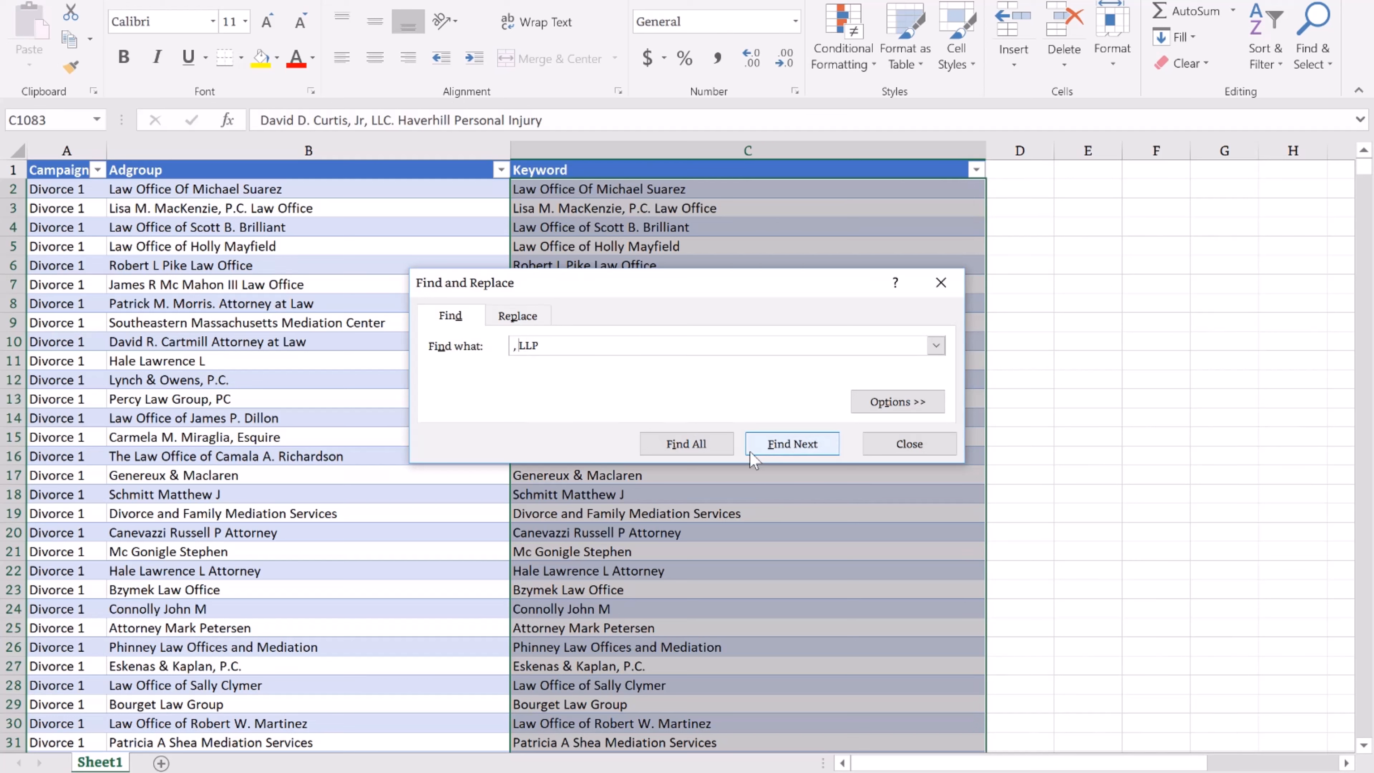
click(516, 315)
click(463, 444)
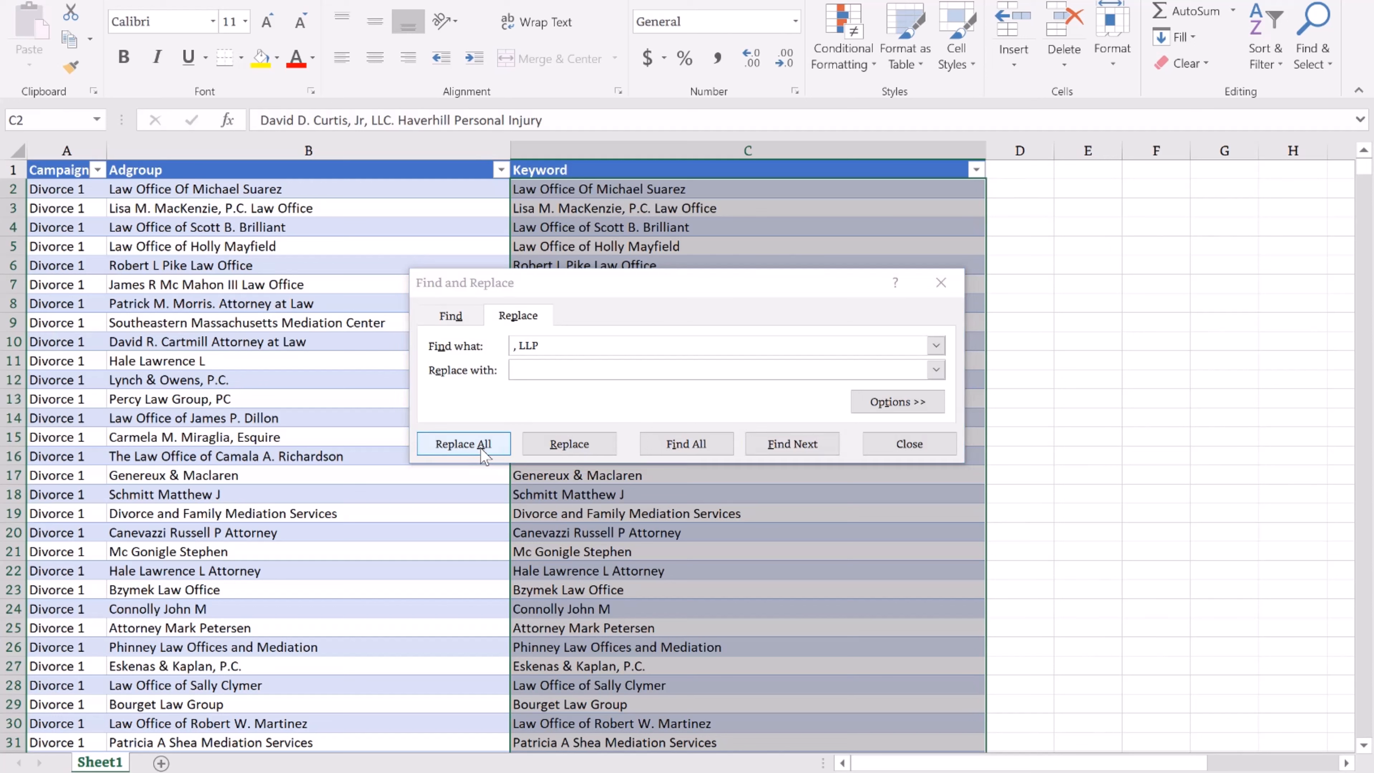
click(693, 432)
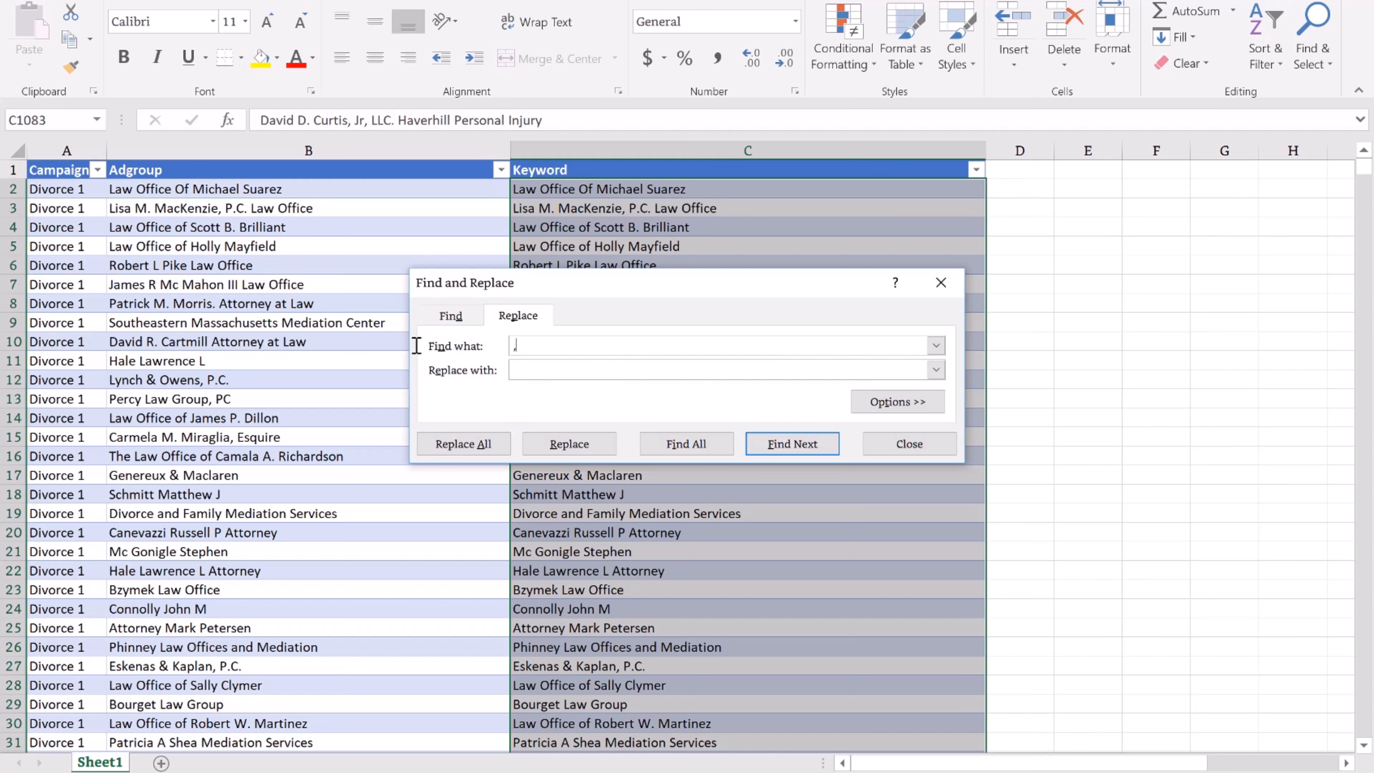
click(463, 444)
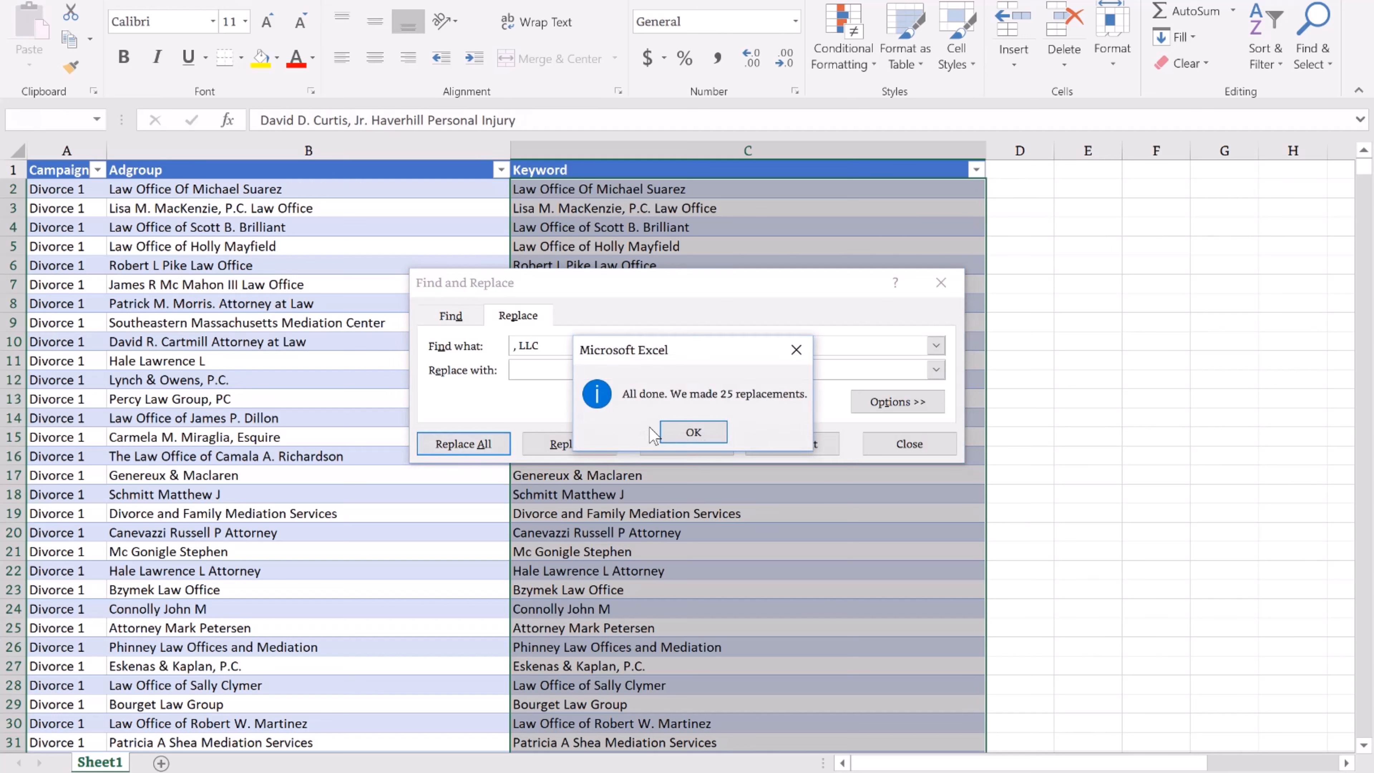
click(693, 432)
drag(540, 346, 459, 341)
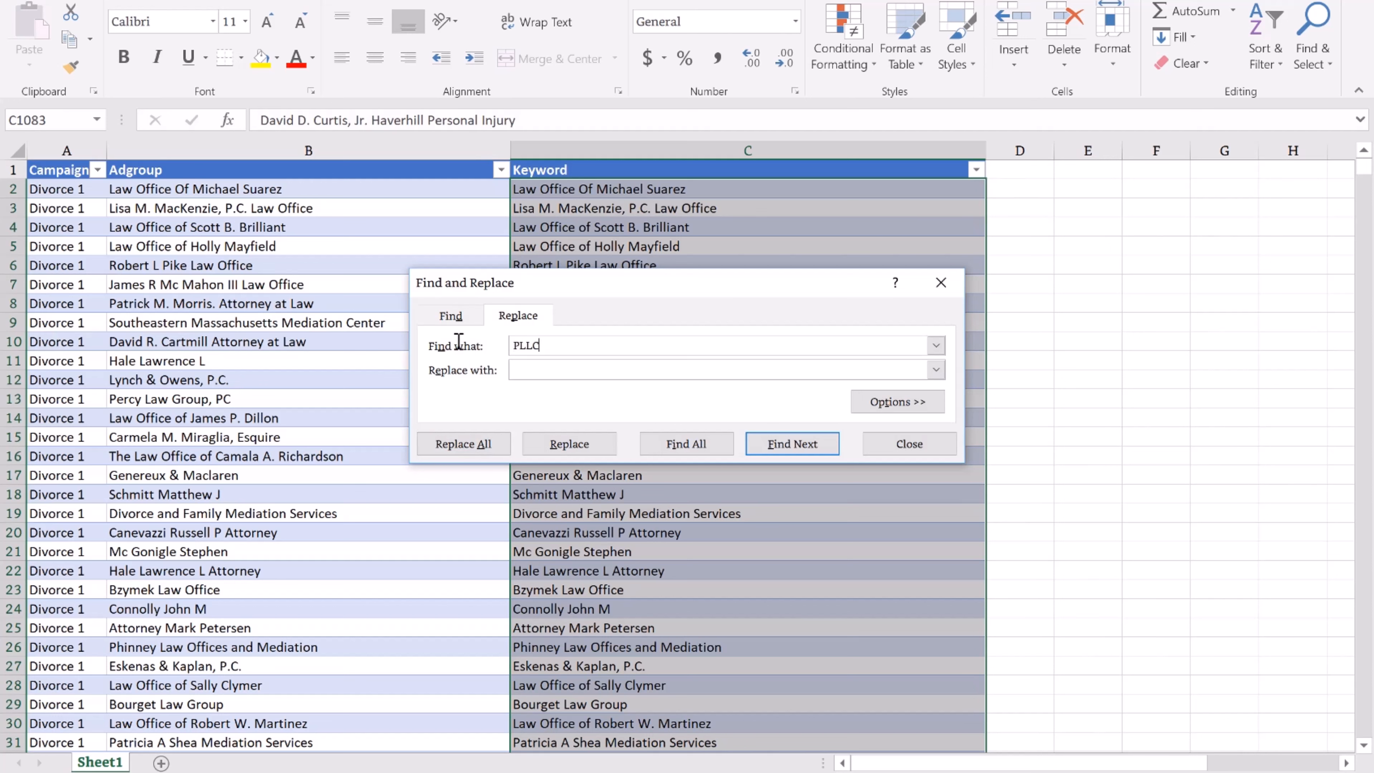
click(463, 444)
click(693, 432)
click(463, 444)
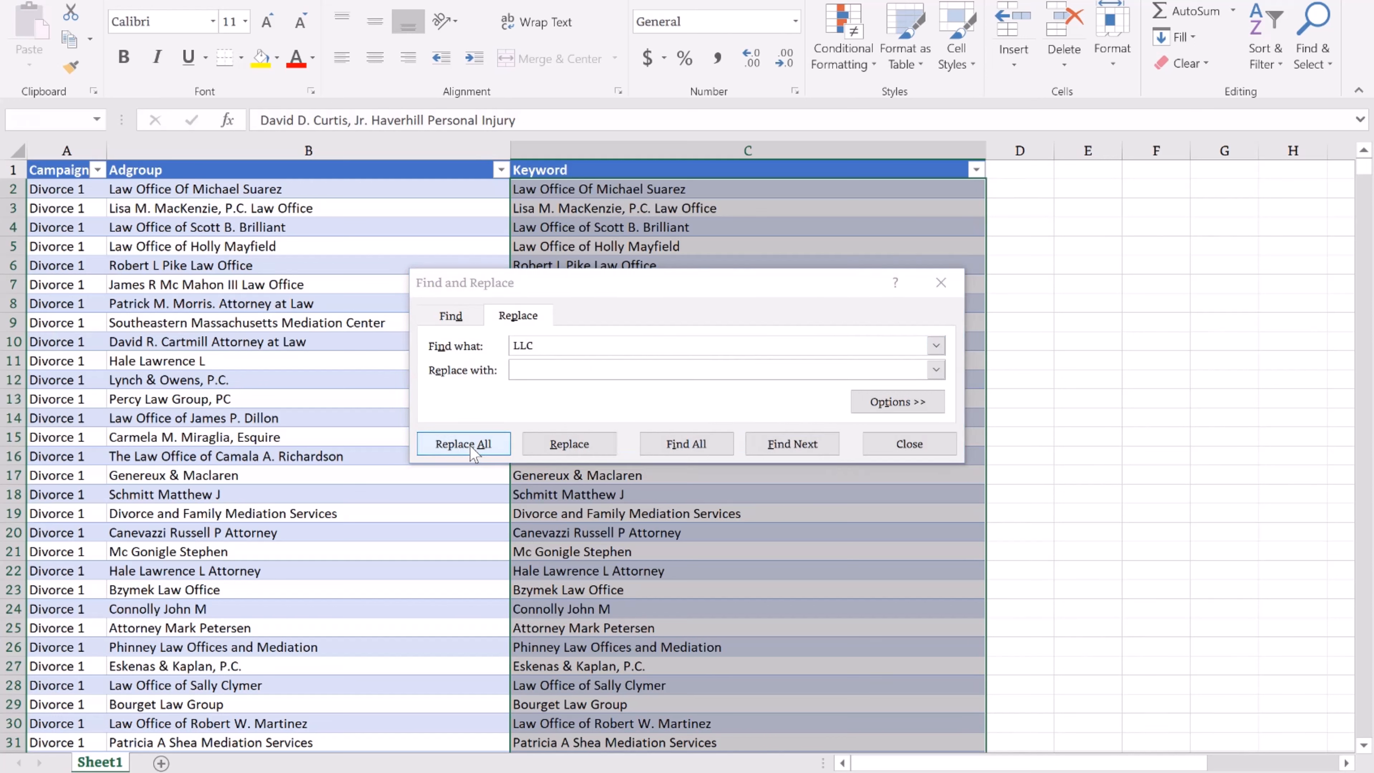
click(694, 431)
Remove ', p.c.', 'p.c.' and 'p.c' from the keywords, then close Find and Replace.
drag(568, 343, 436, 351)
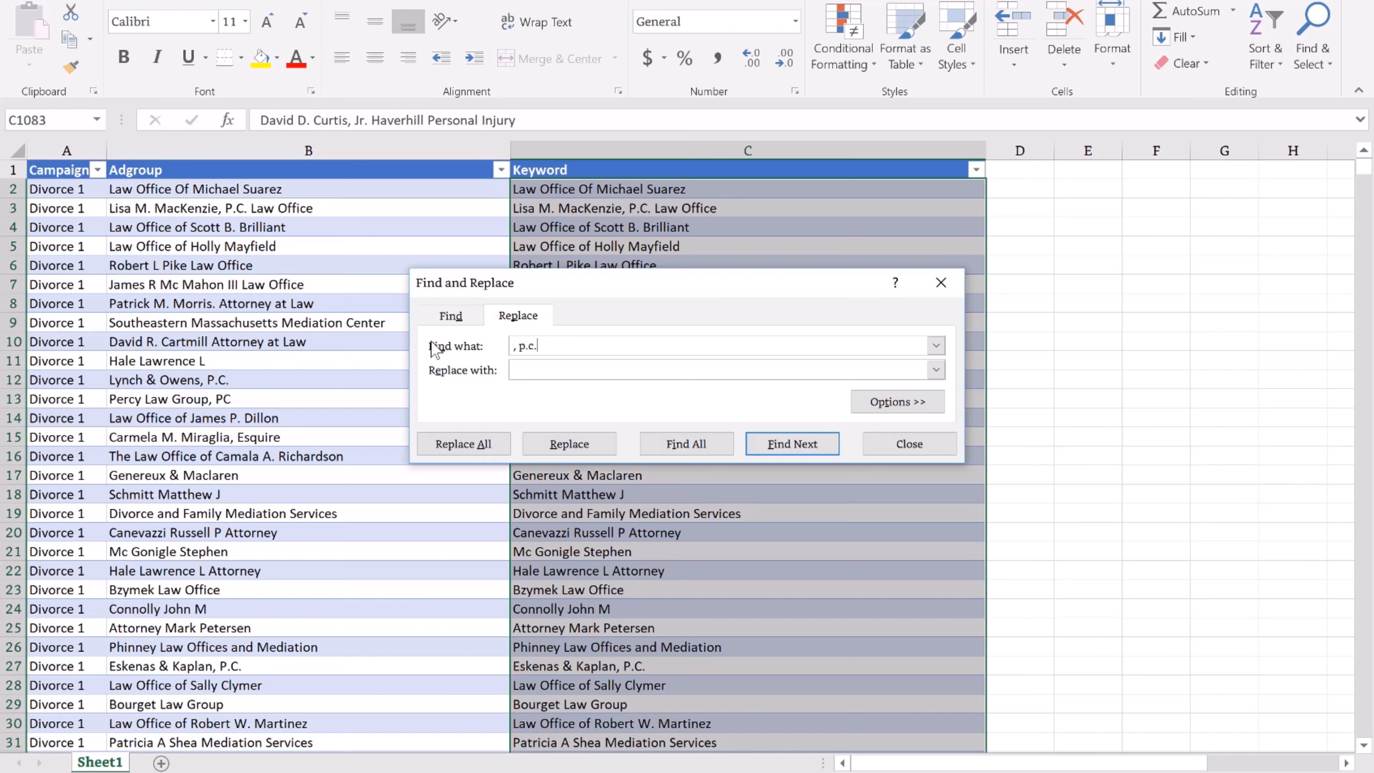
click(463, 444)
click(698, 432)
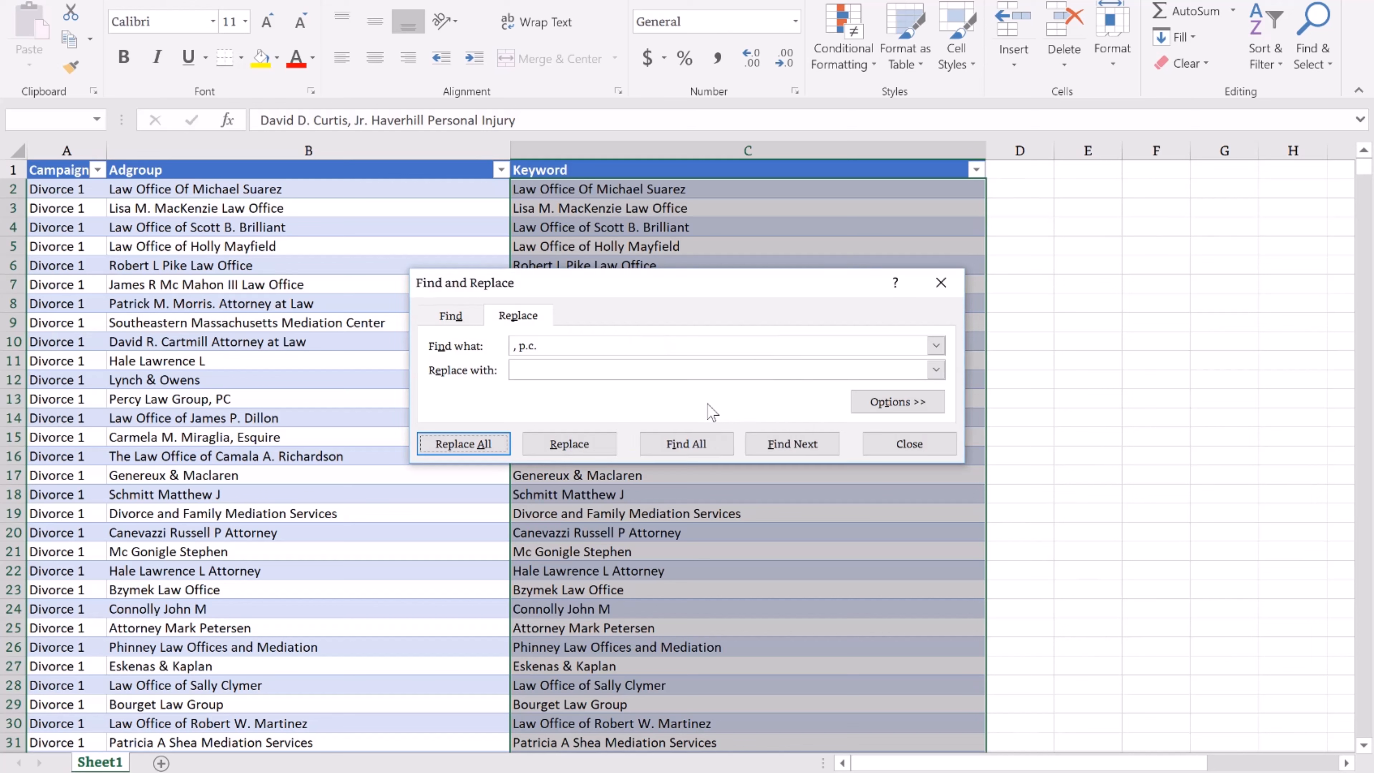
drag(563, 346, 483, 351)
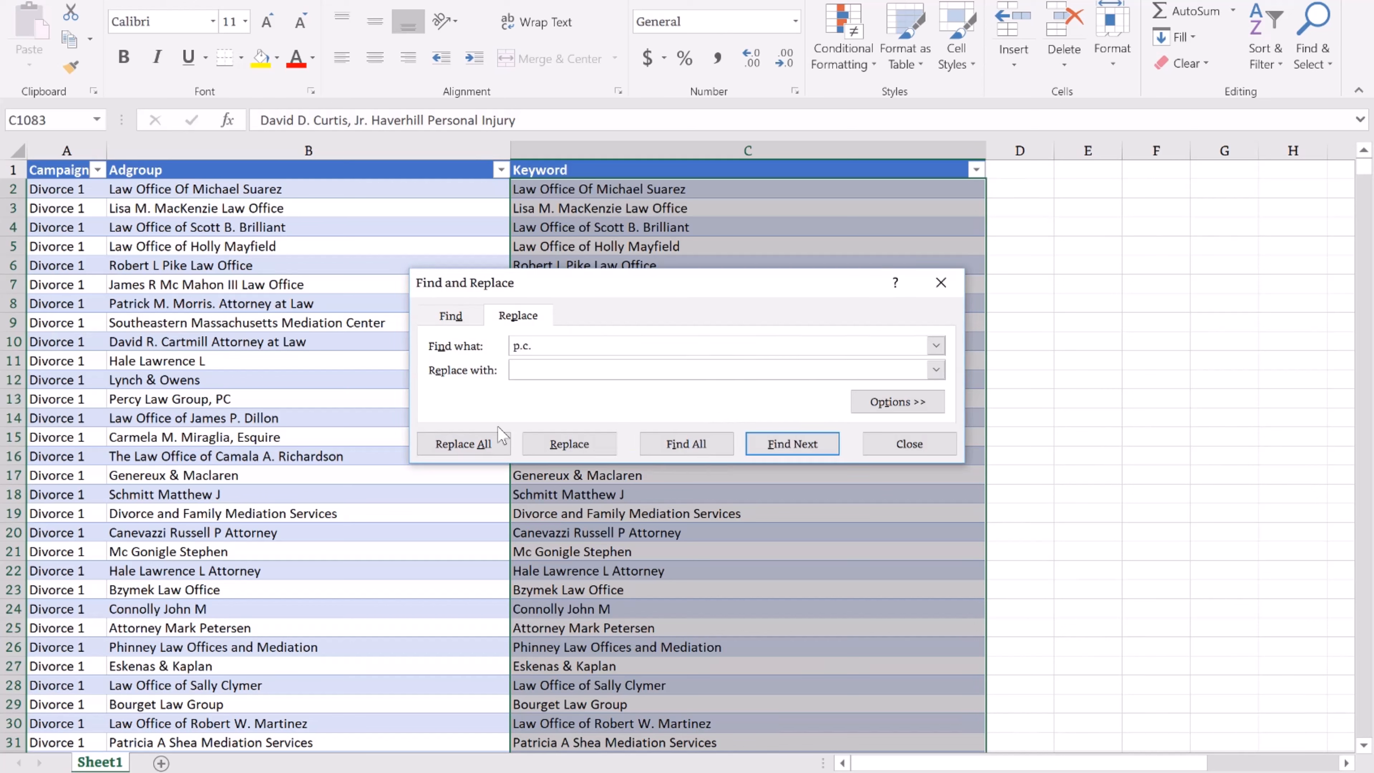
click(487, 442)
click(690, 431)
click(596, 347)
key(BackSpace)
click(463, 443)
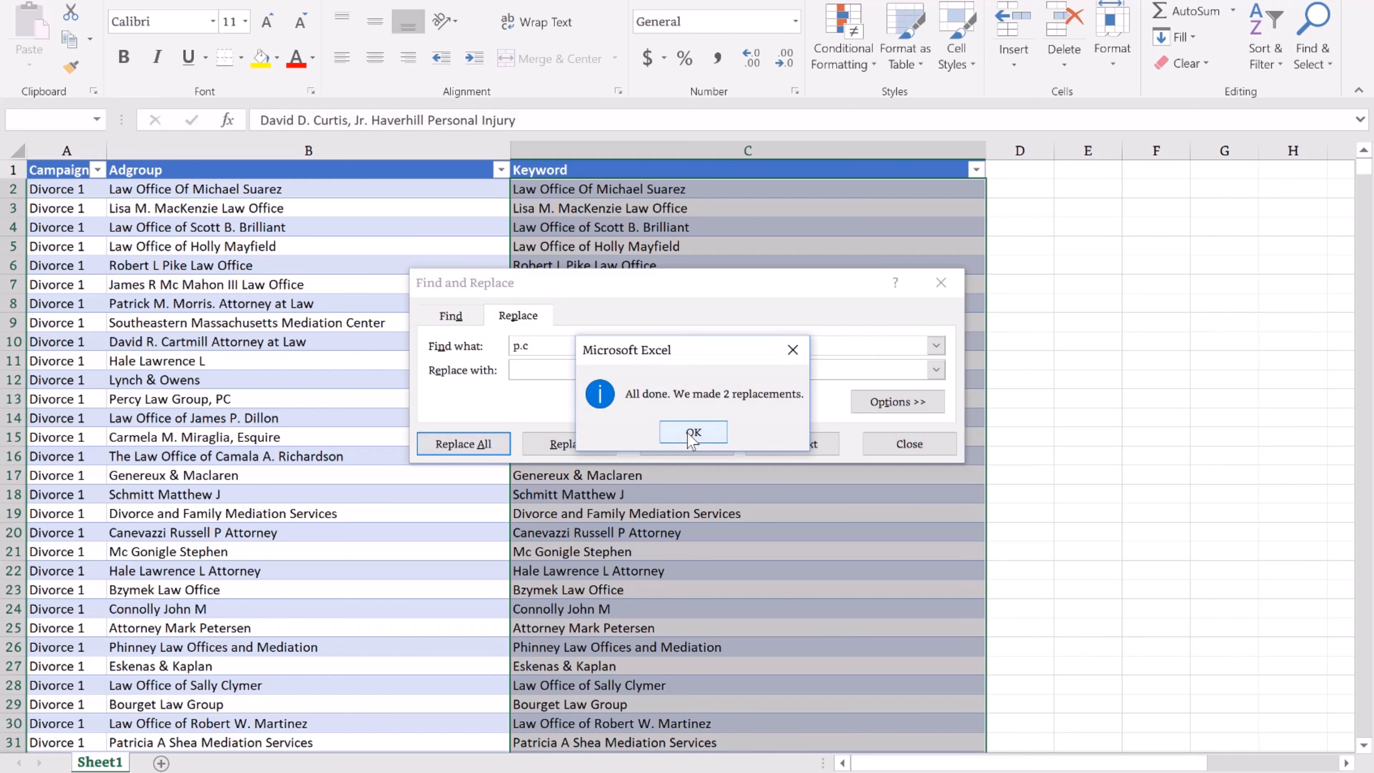
click(692, 432)
click(563, 346)
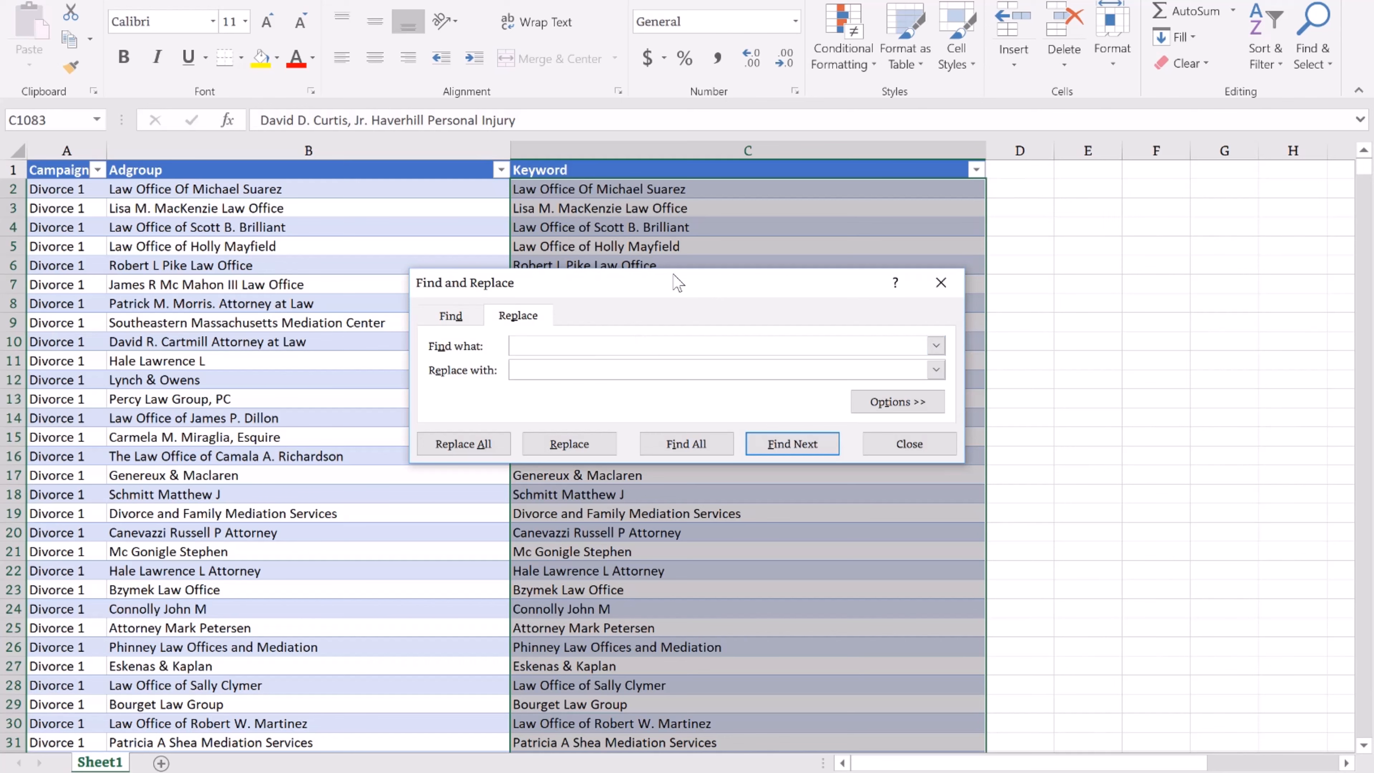
click(940, 282)
Replace every ':' in the keywords with nothing.
scroll(798, 368, down, 7)
scroll(571, 470, down, 2)
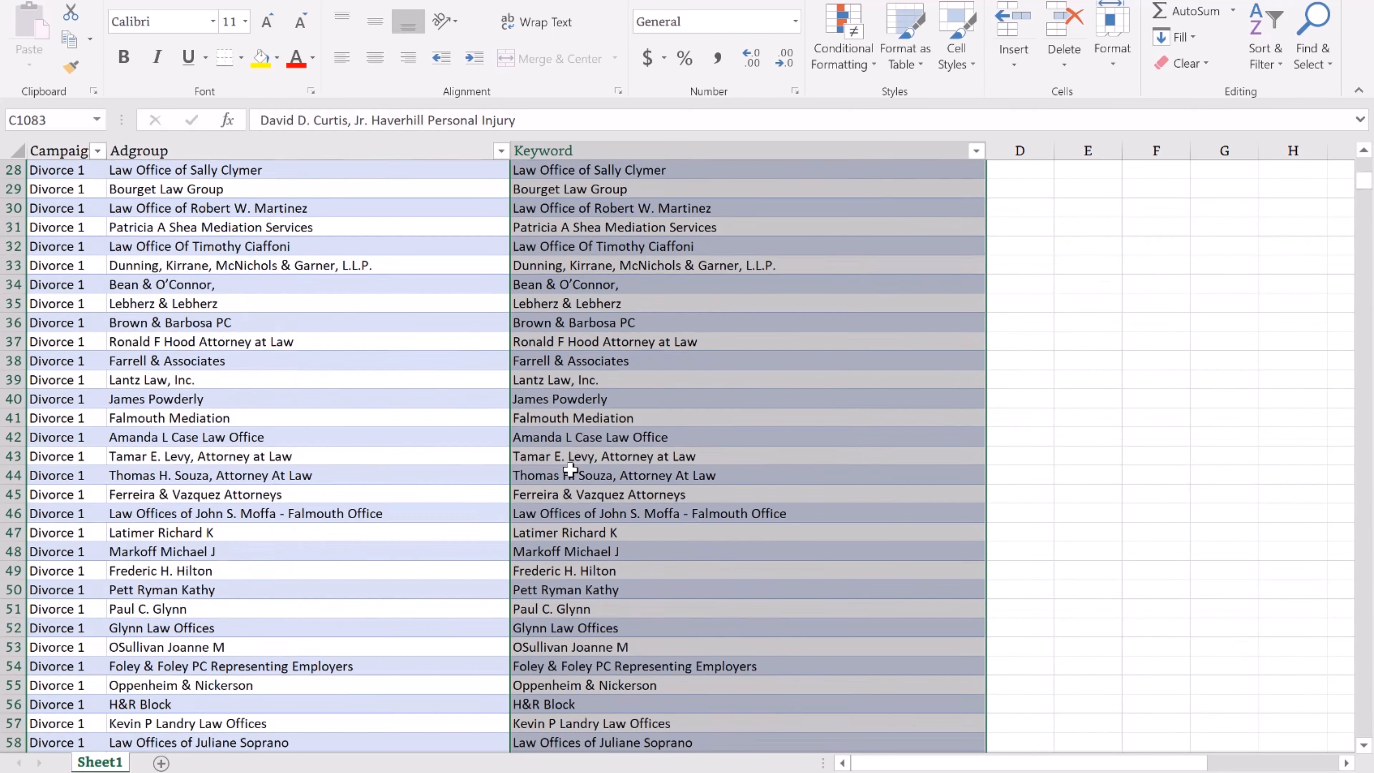
scroll(571, 470, down, 10)
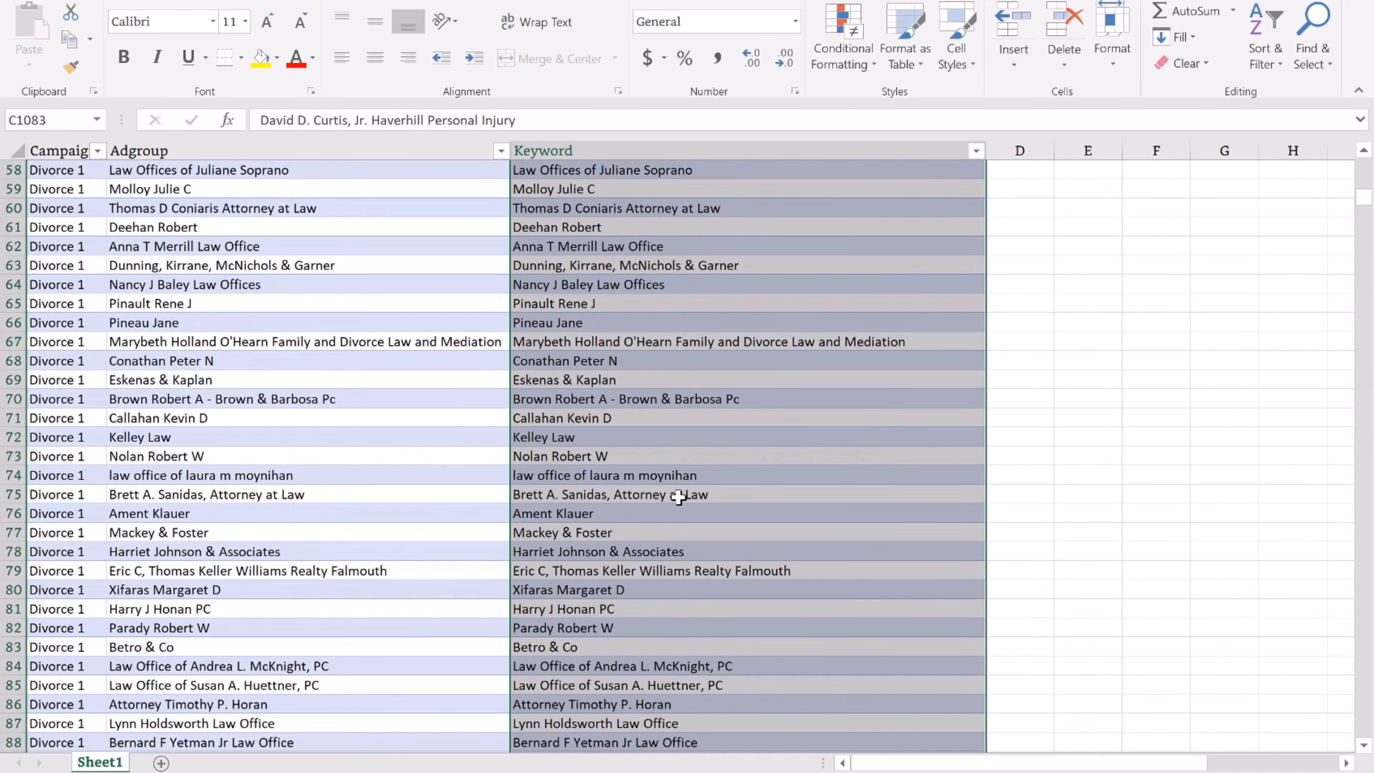
scroll(676, 493, down, 3)
scroll(687, 480, up, 3)
scroll(633, 438, down, 6)
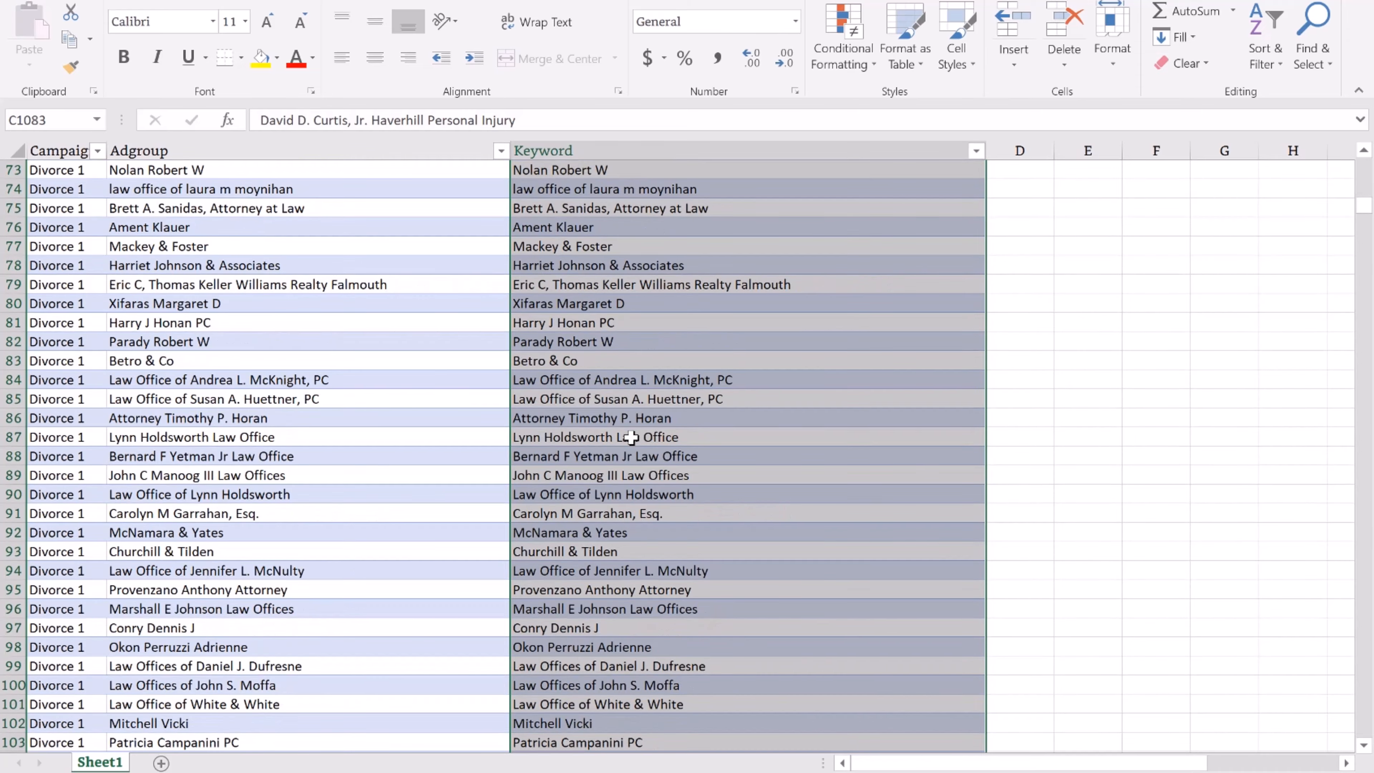
scroll(632, 437, down, 12)
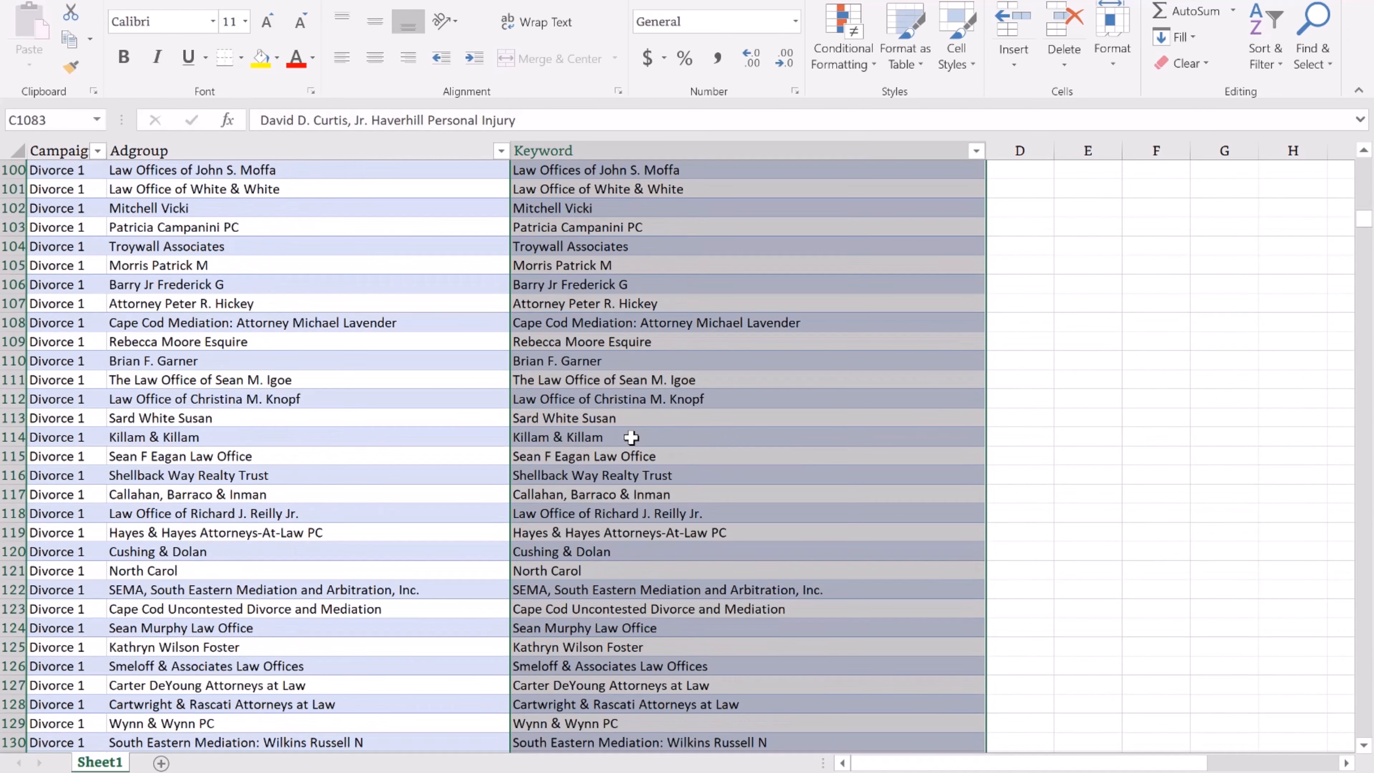
scroll(632, 437, down, 7)
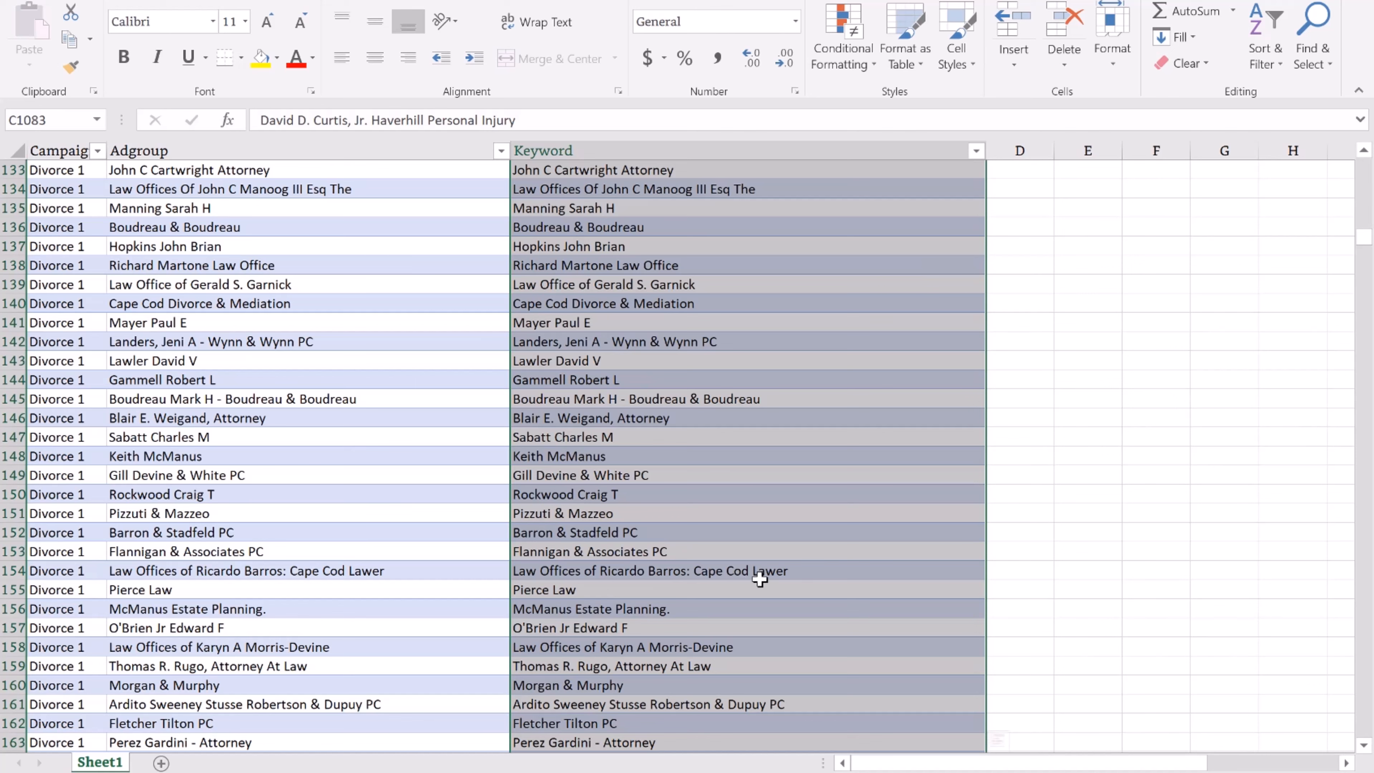
key(ctrl+f)
click(518, 338)
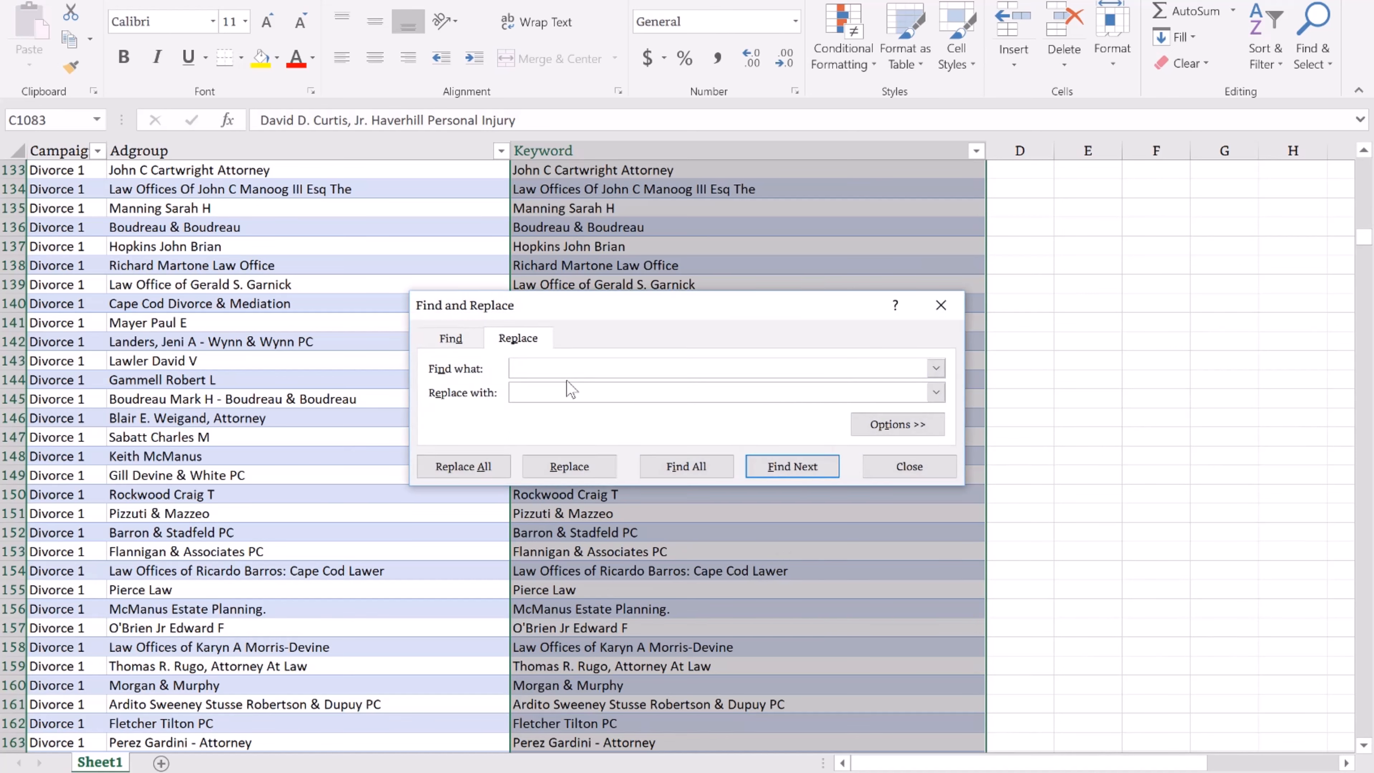
click(476, 463)
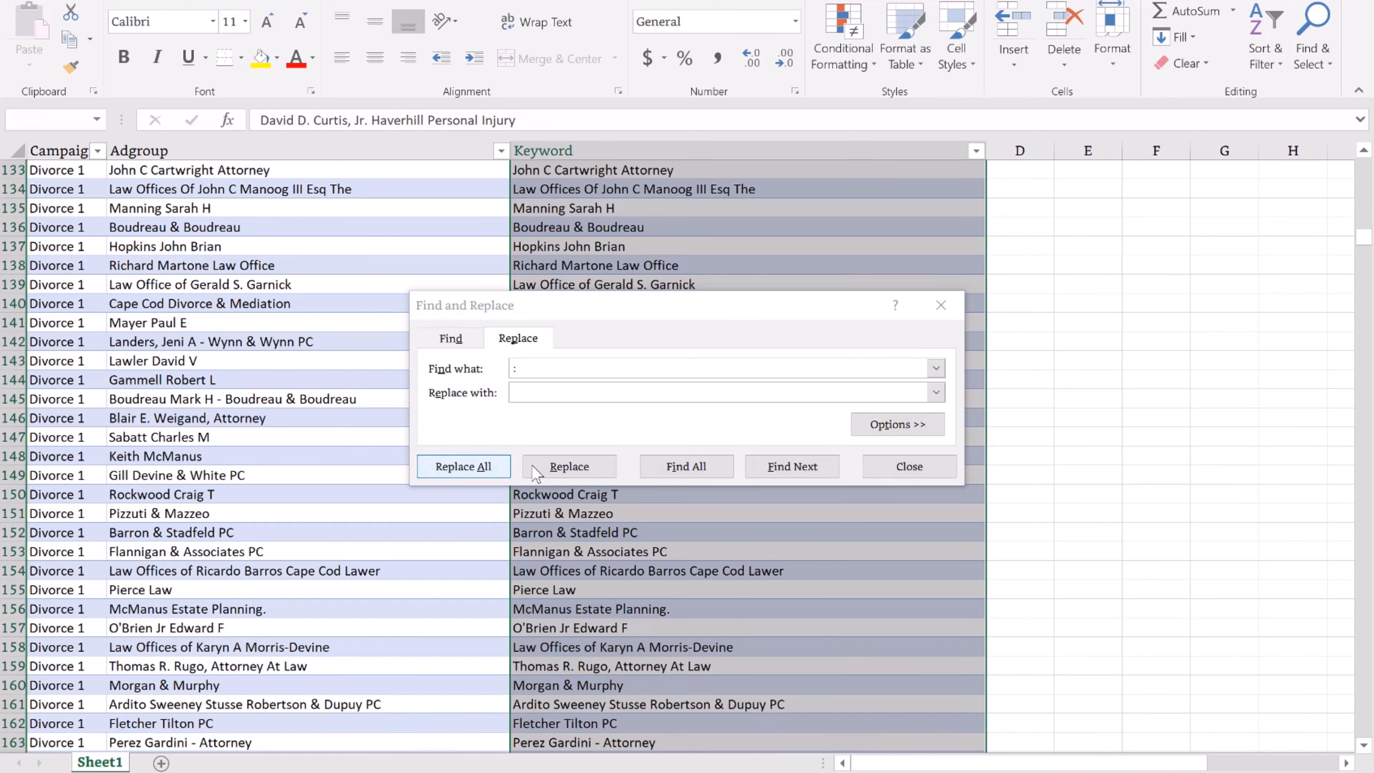
click(702, 439)
click(942, 305)
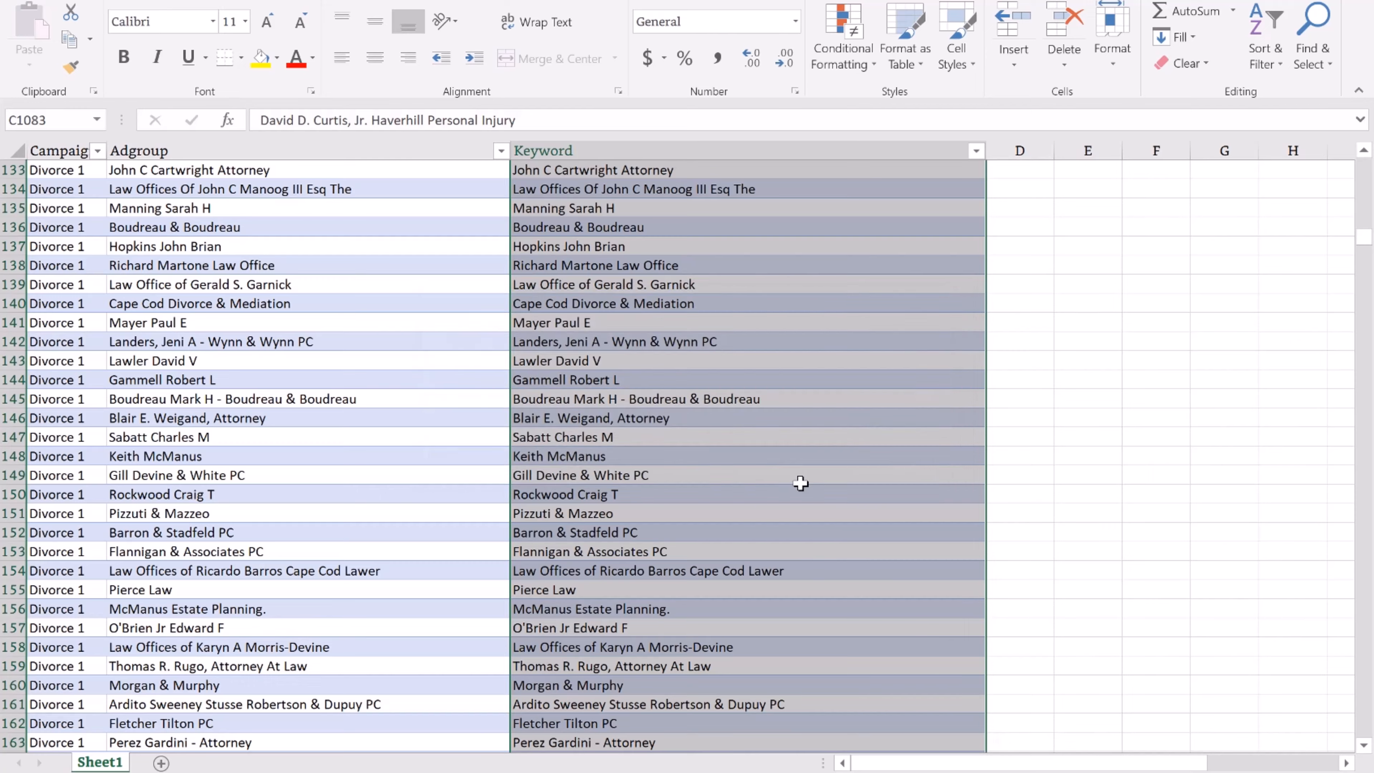
Select the keywords from C2 down to row 1083.
scroll(795, 482, down, 9)
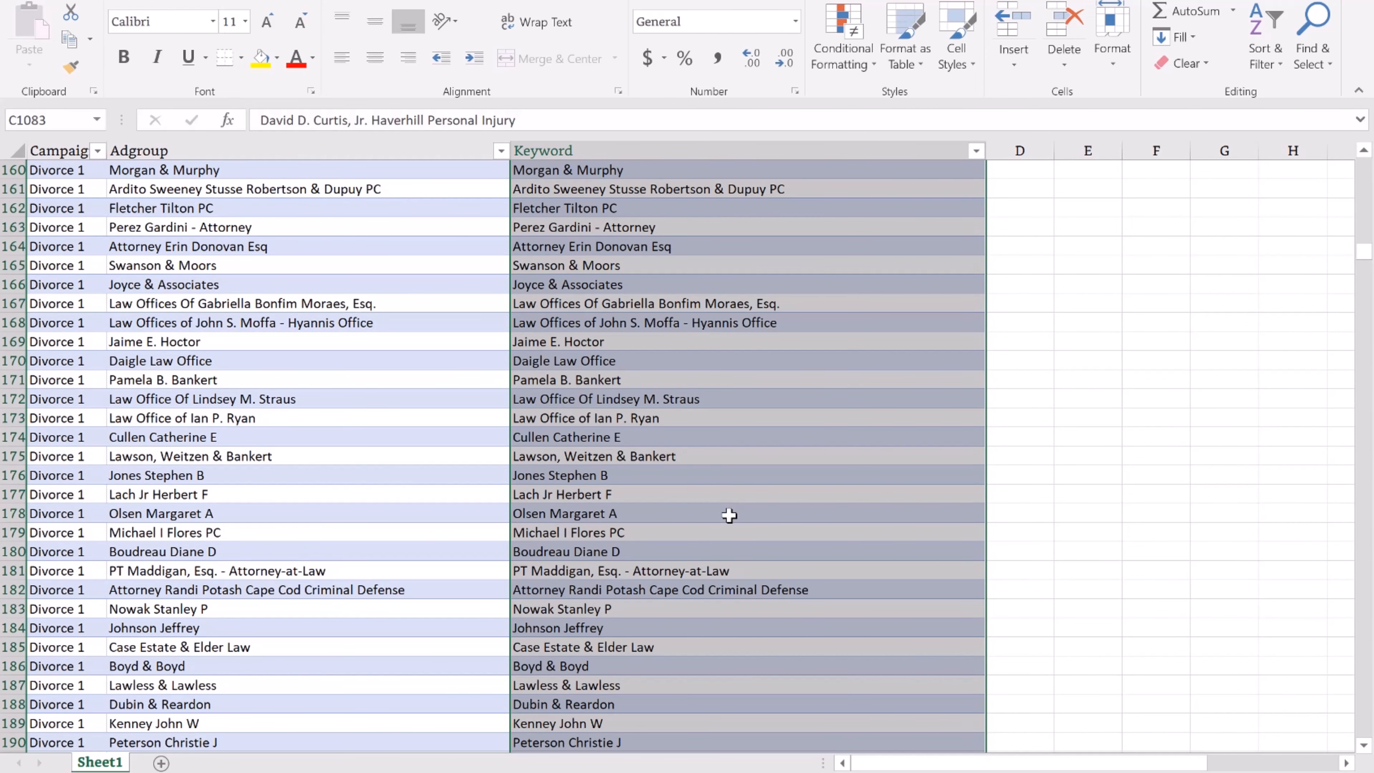
key(ctrl+q)
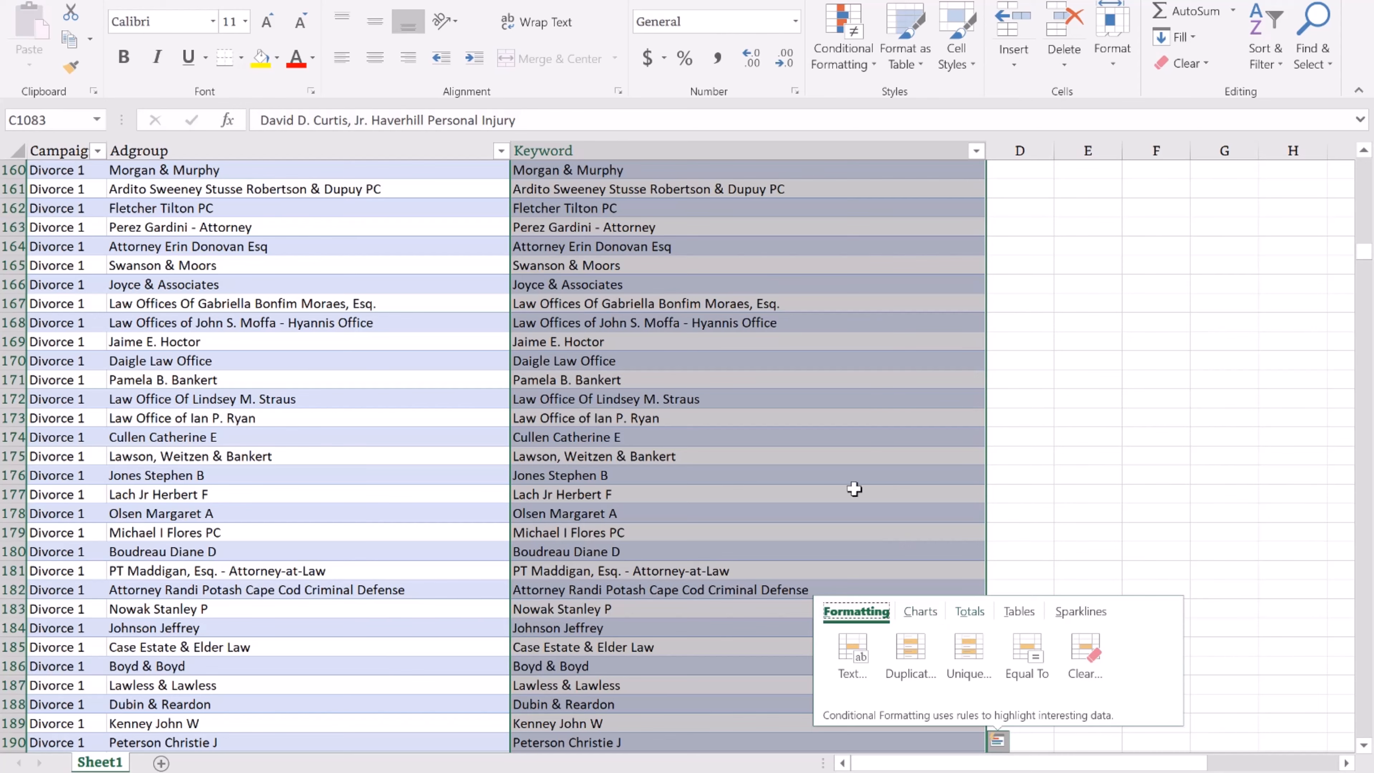
click(779, 416)
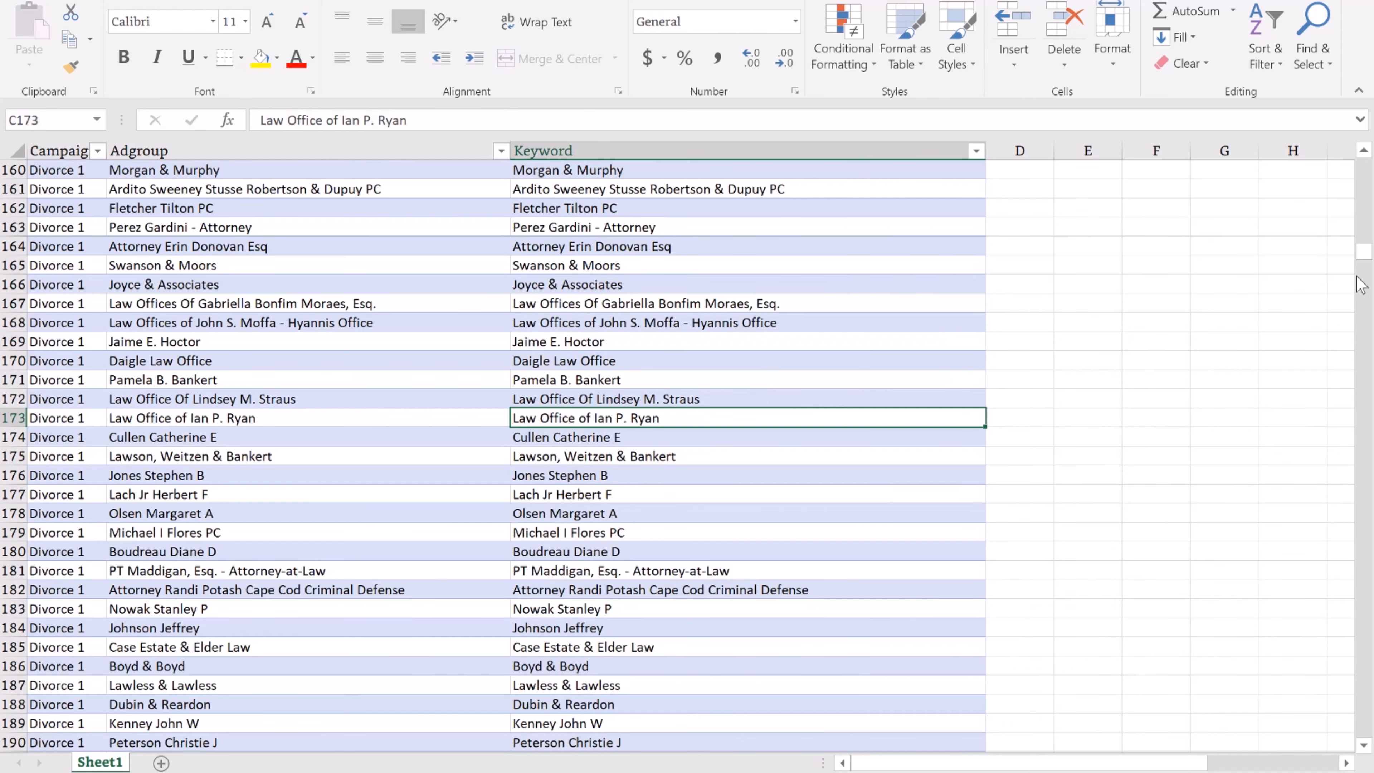
drag(1364, 252, 1365, 157)
click(731, 185)
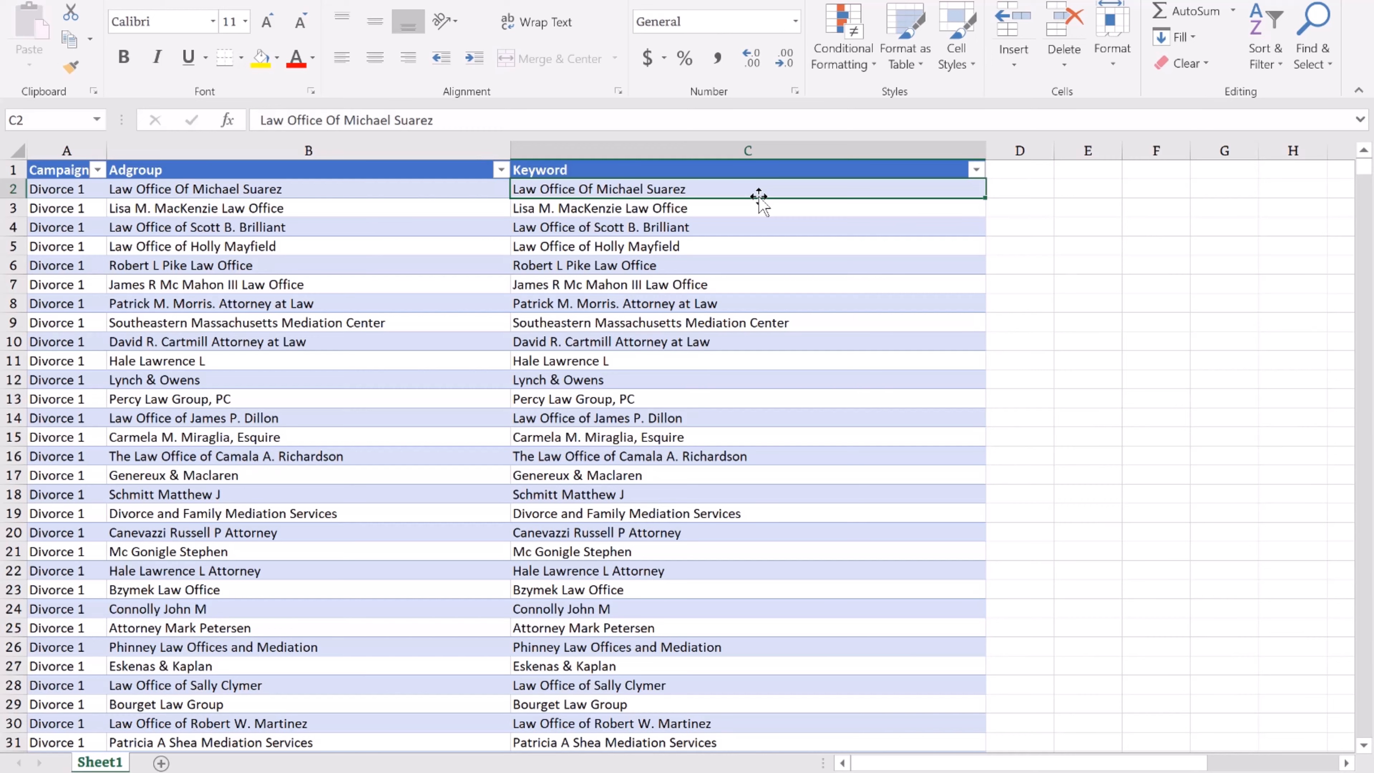
key(ctrl+shift+Down)
Remove every 'esq' and every hyphen from the keywords.
key(ctrl+f)
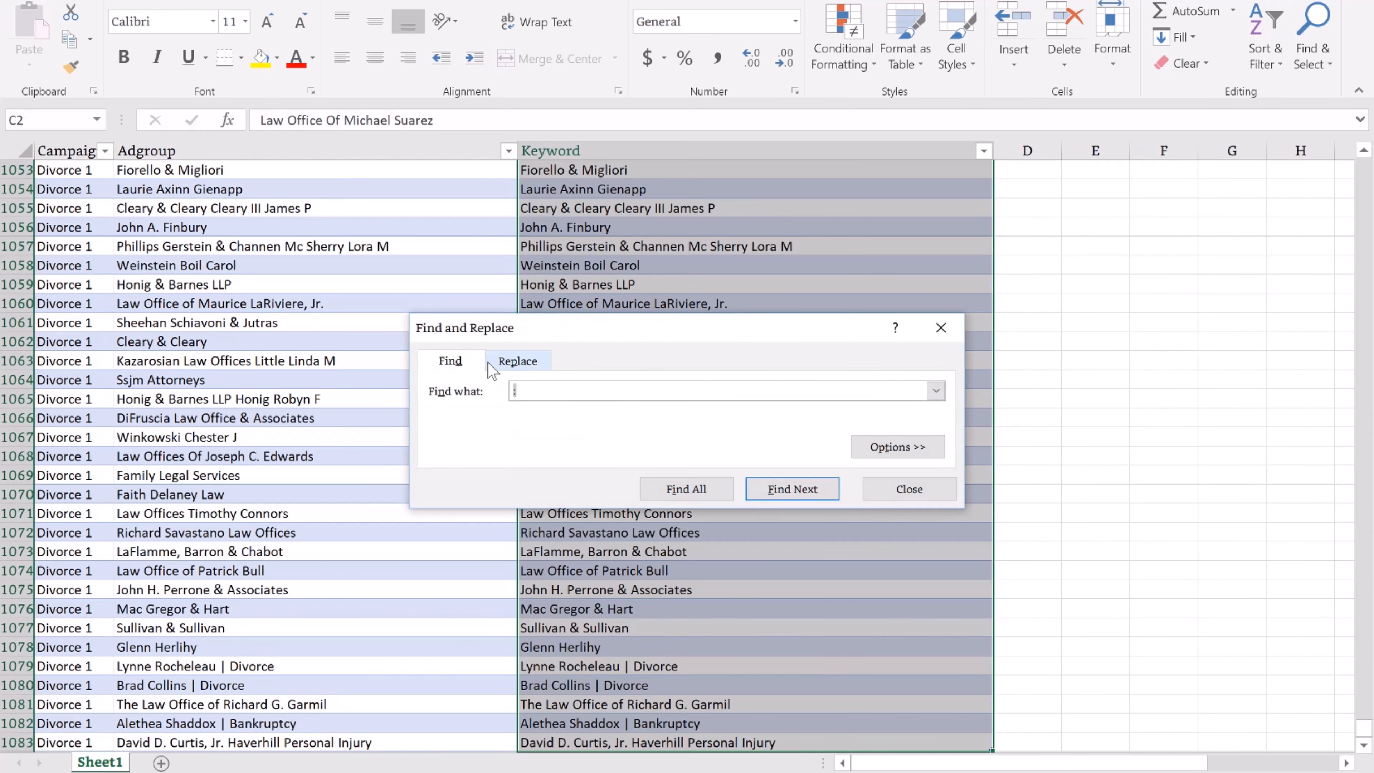
click(518, 364)
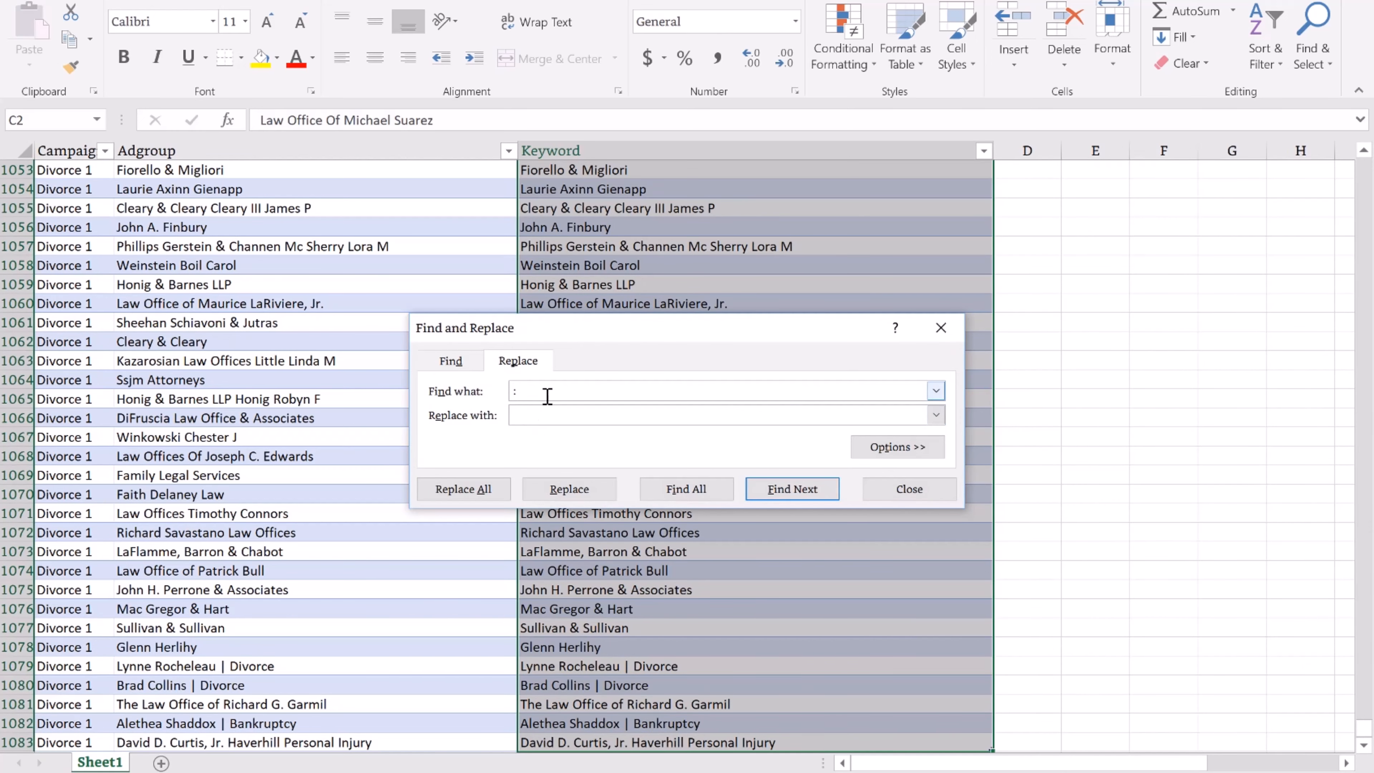
drag(547, 397, 505, 390)
click(474, 496)
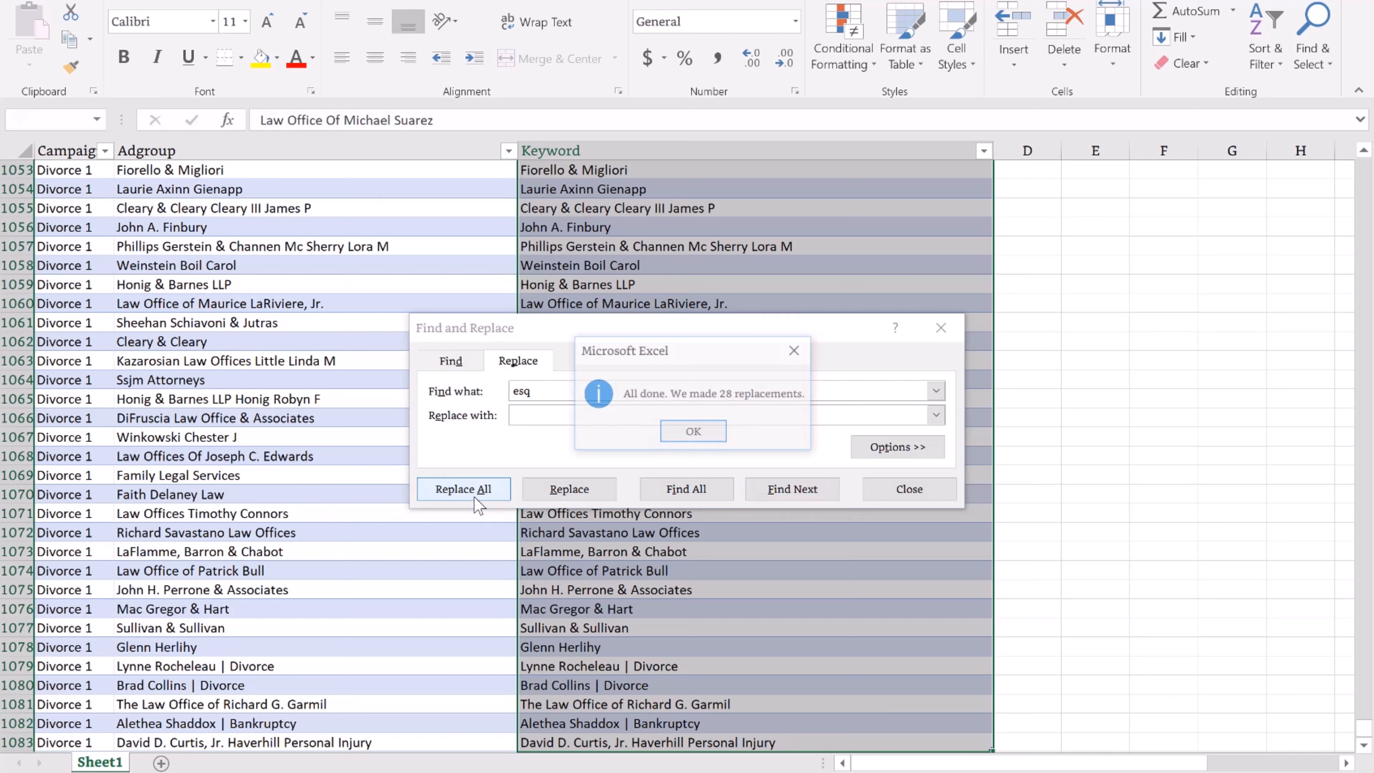
click(662, 435)
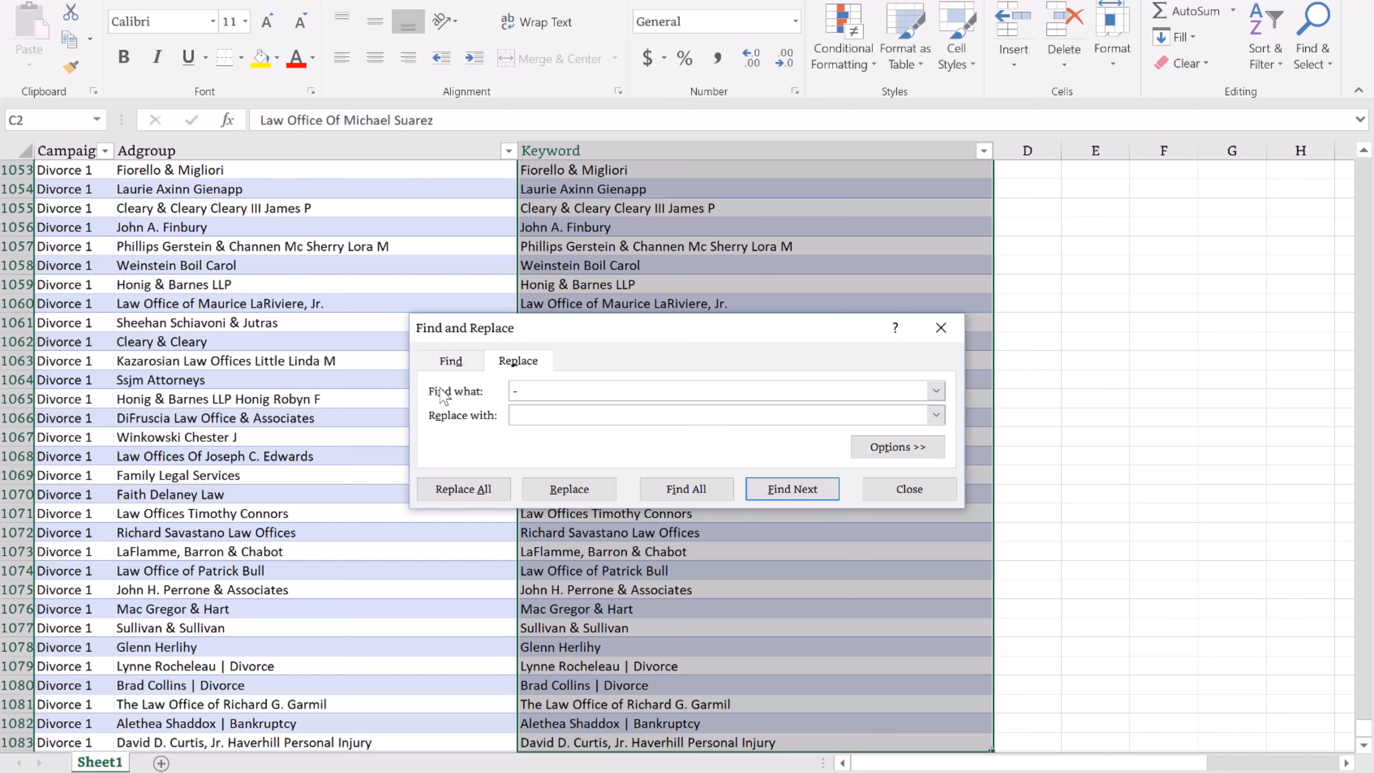
click(468, 495)
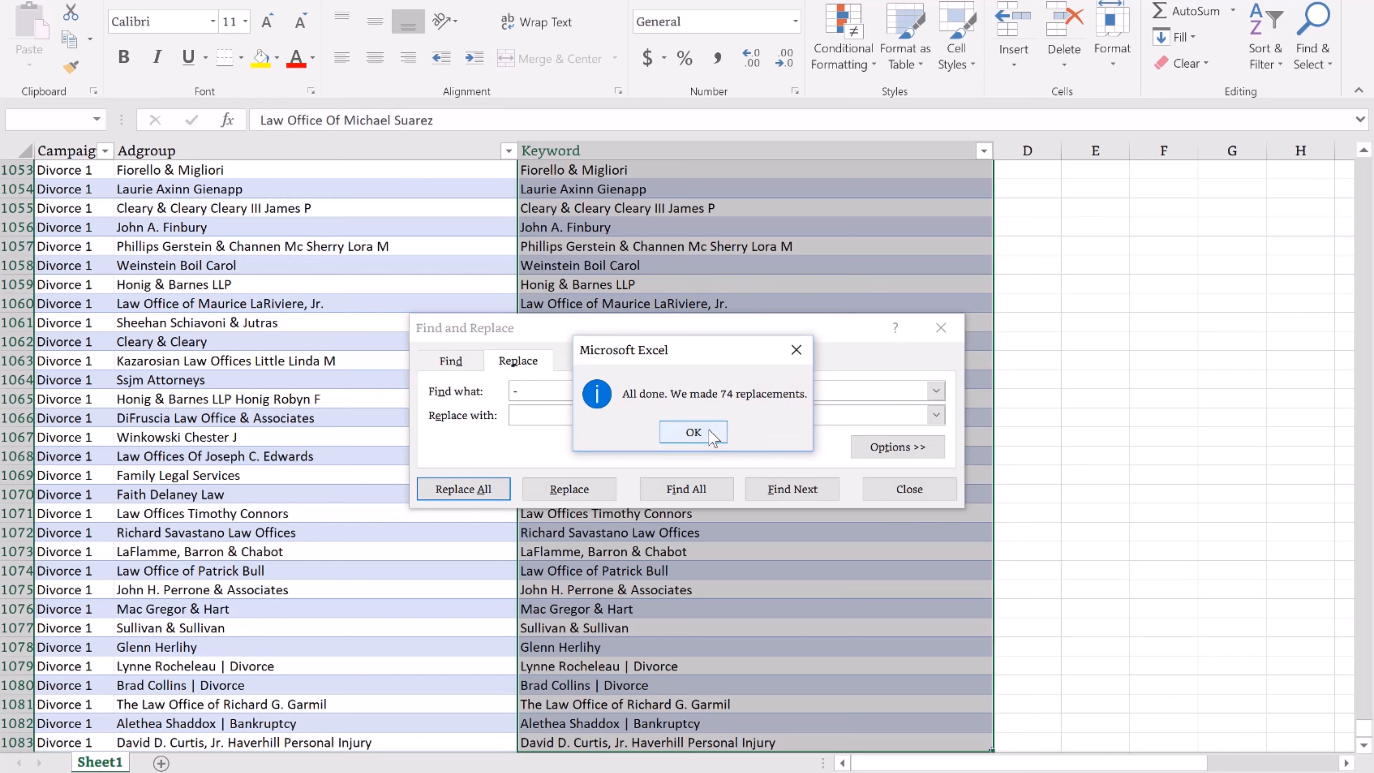
click(687, 433)
Remove every '|' character and the word 'divorce' from the keywords.
drag(925, 331, 927, 332)
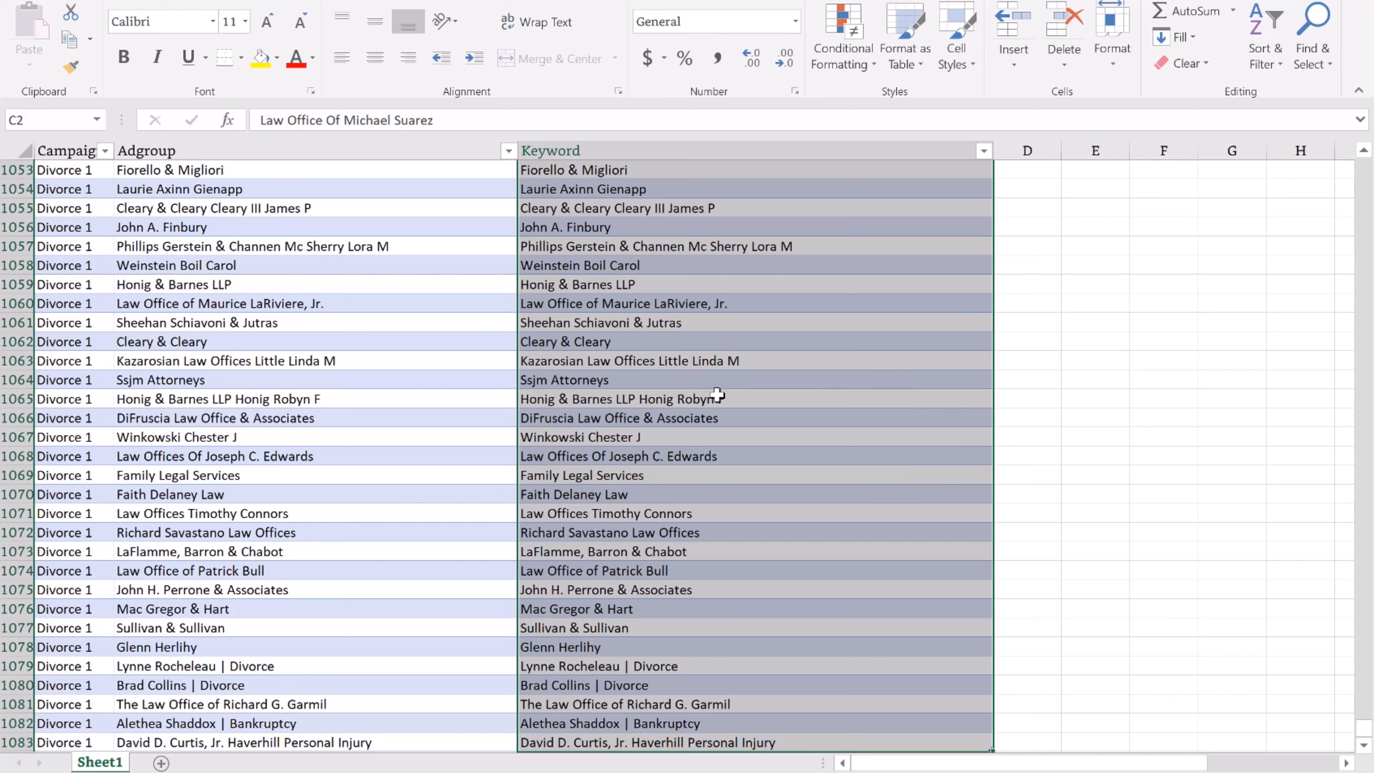
key(ctrl+f)
click(538, 384)
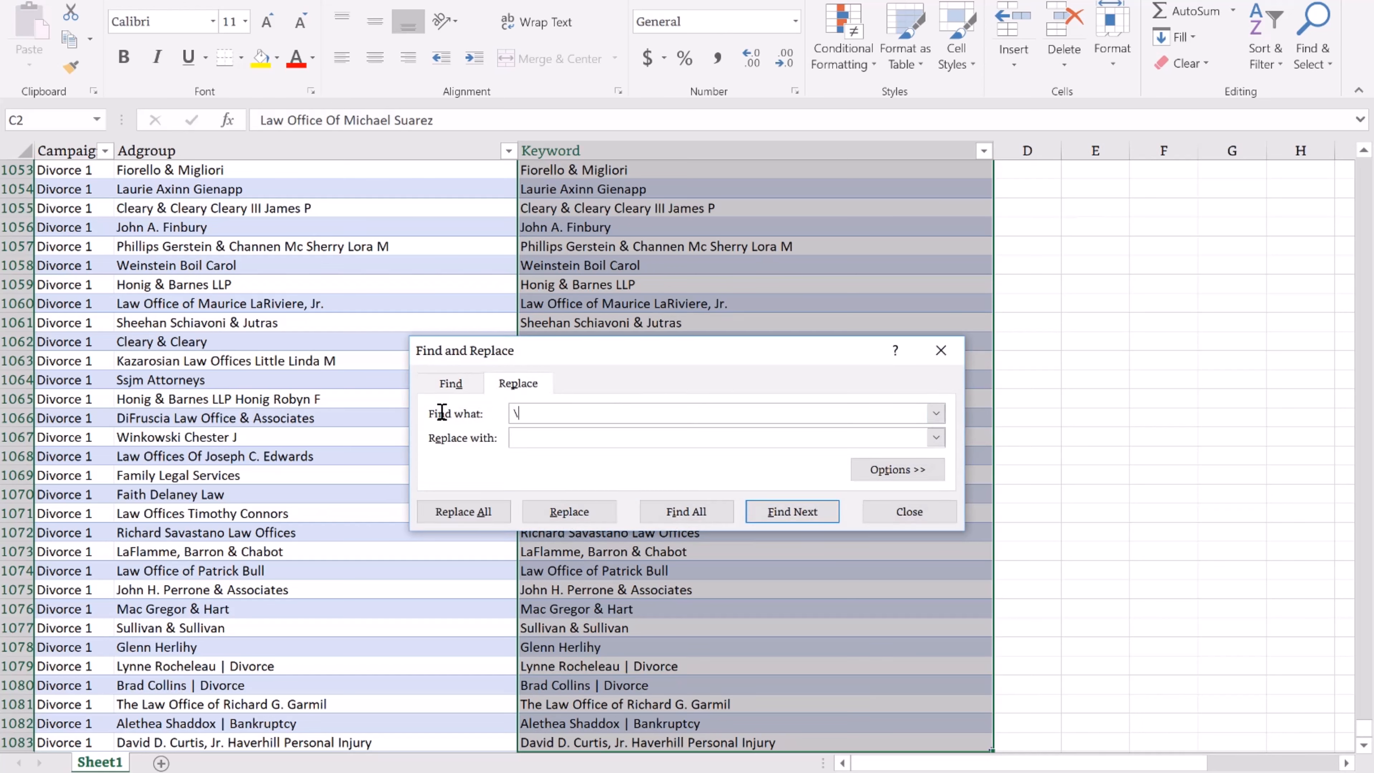
click(466, 510)
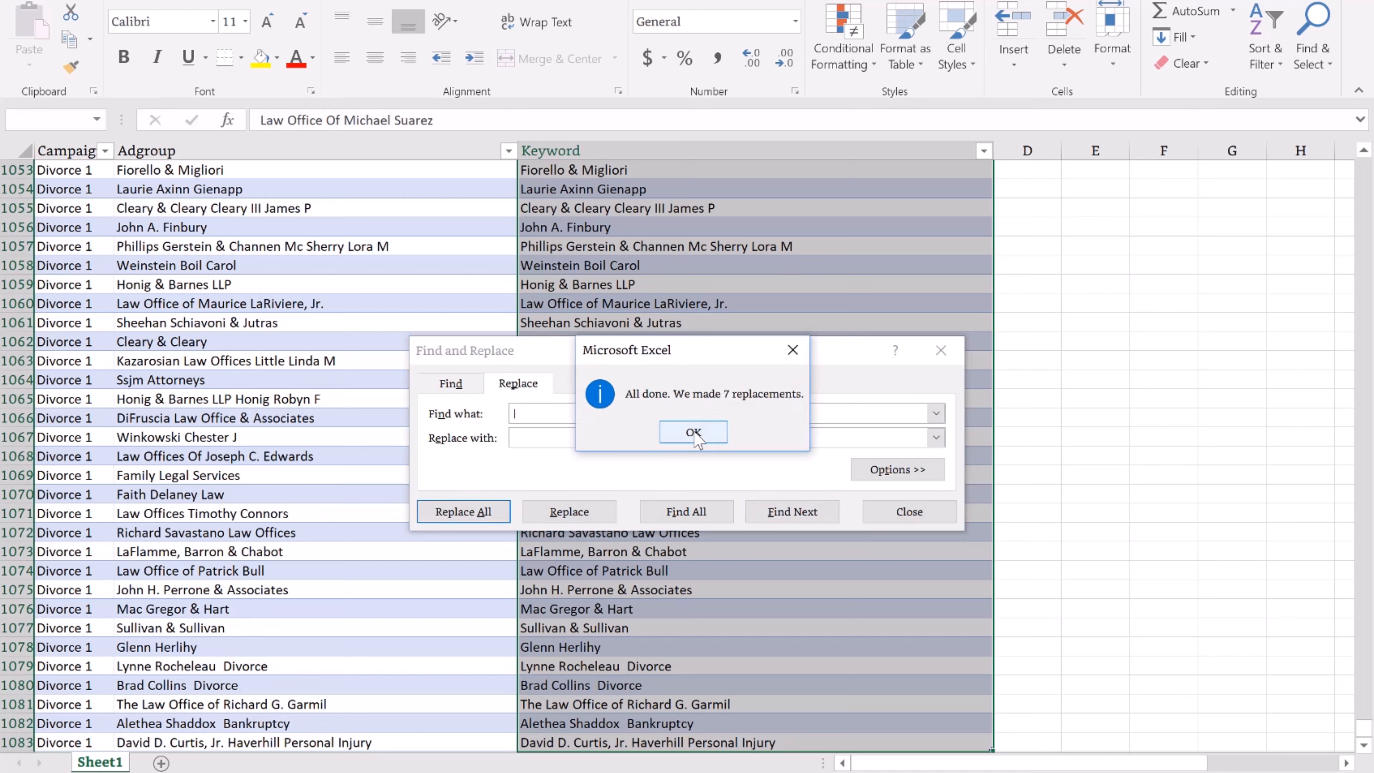
click(695, 433)
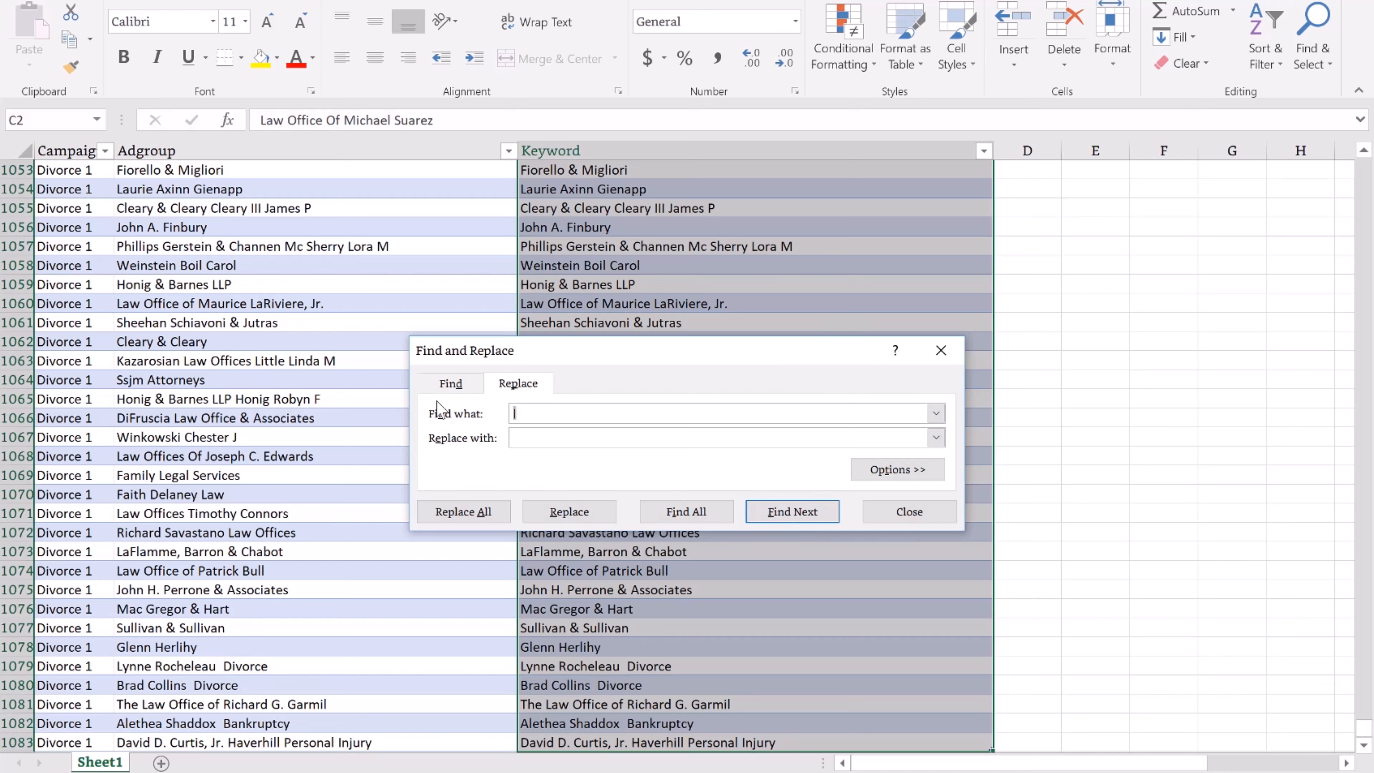
click(490, 520)
click(694, 432)
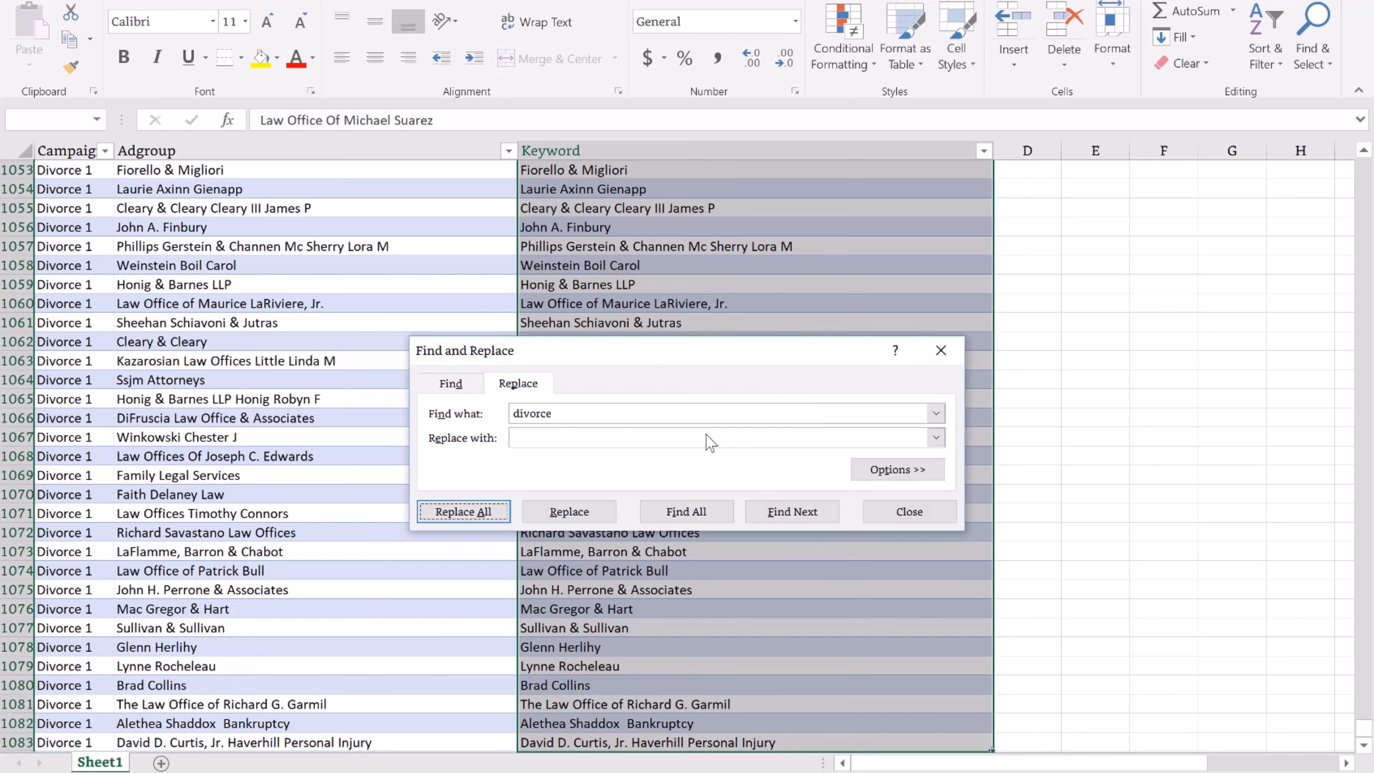
Remove every 'LLP' from the listings, making 18 replacements.
text(lawyer)
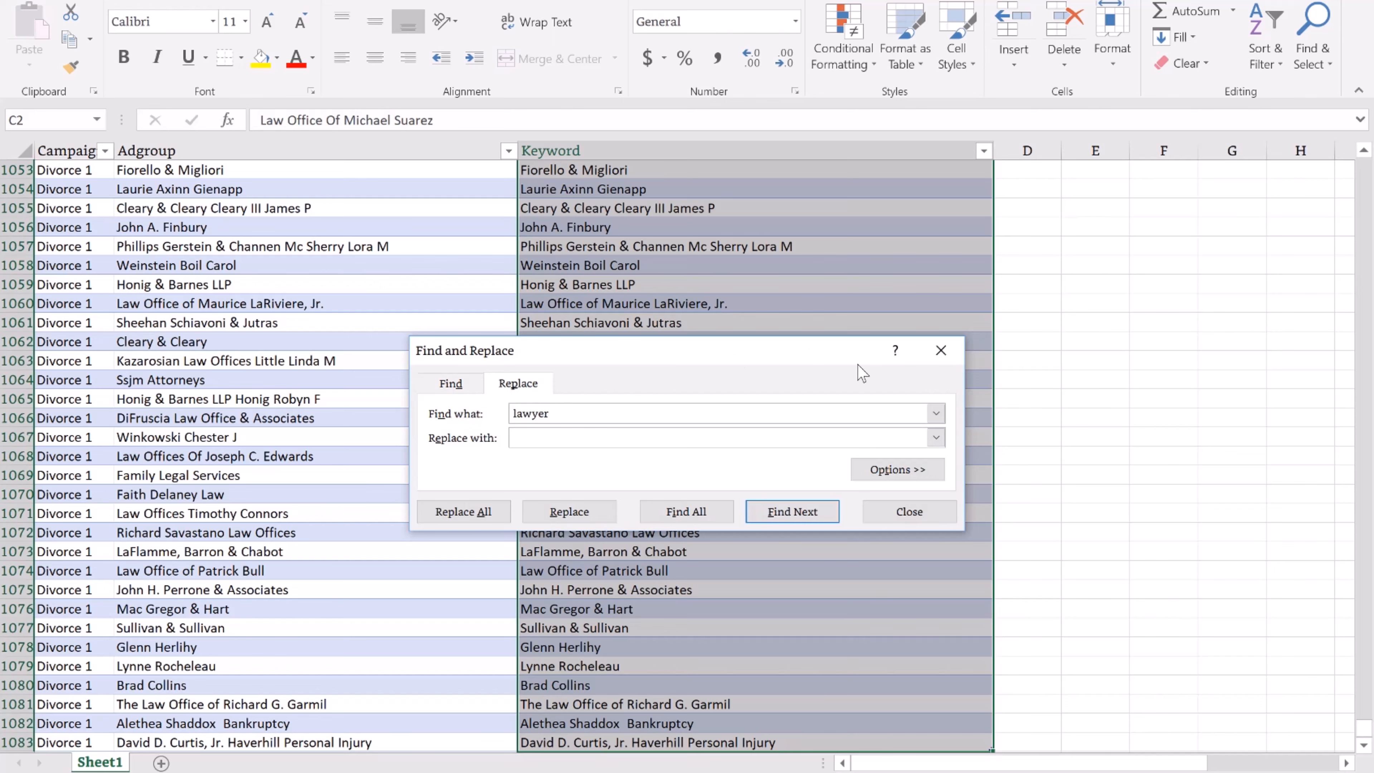
drag(572, 414, 439, 417)
key(BackSpace)
scroll(777, 597, down, 2)
scroll(761, 180, up, 2)
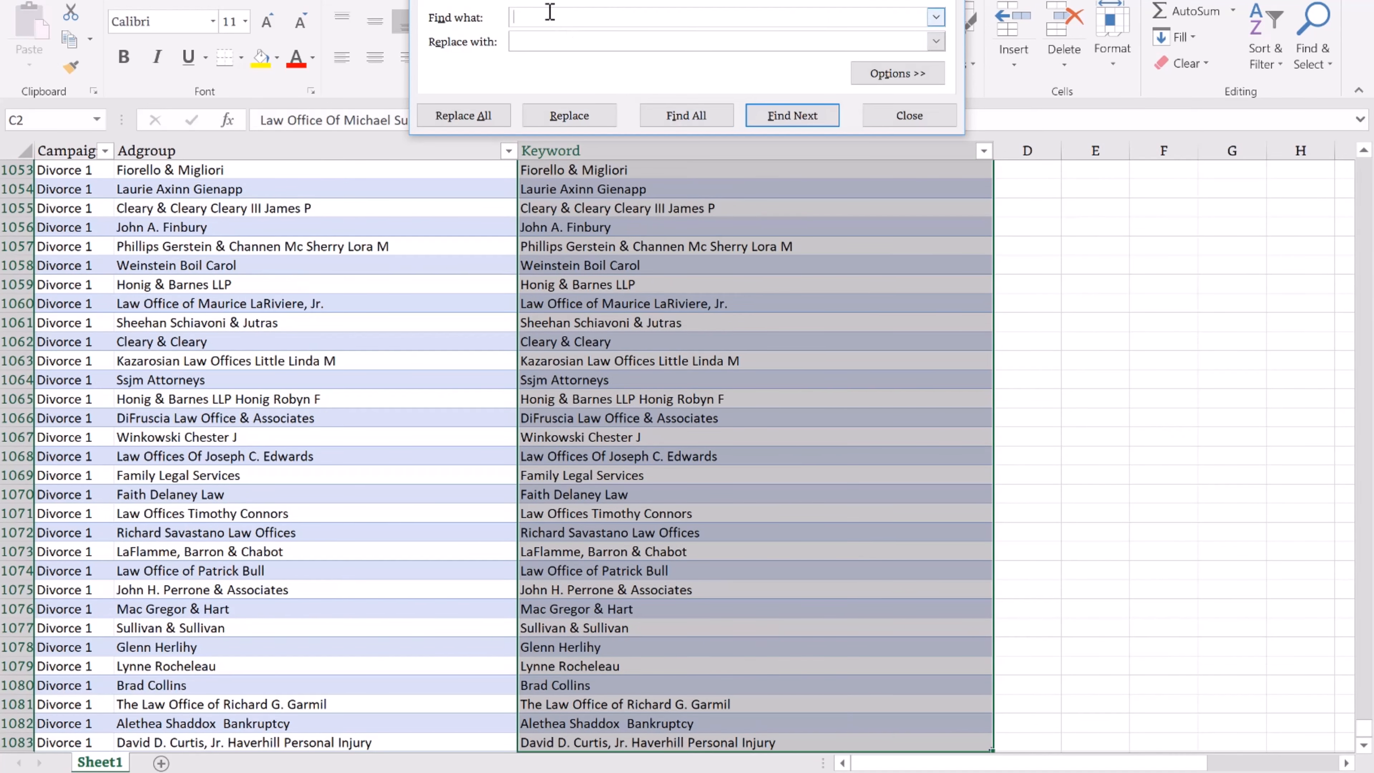
click(487, 112)
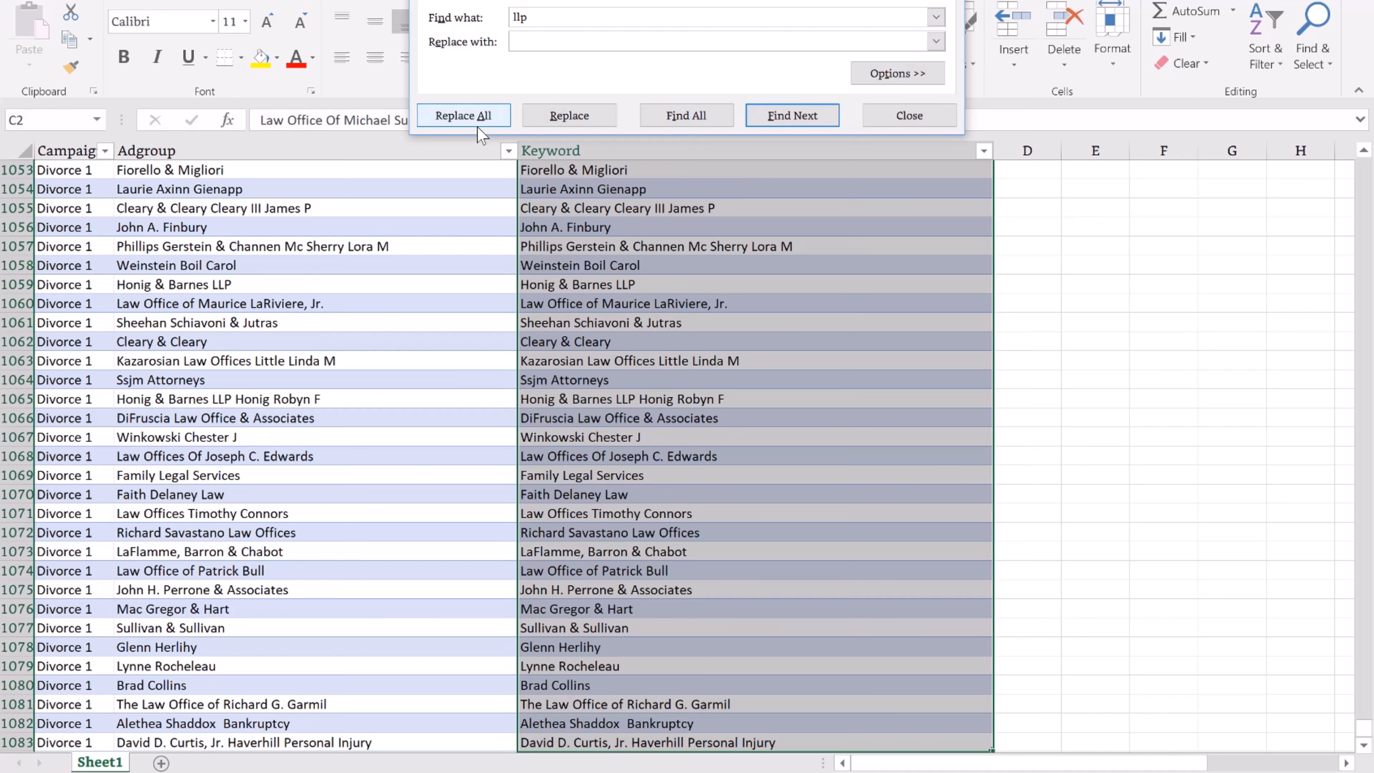
click(694, 434)
Remove every comma from the listings, making 160 replacements.
scroll(801, 349, down, 5)
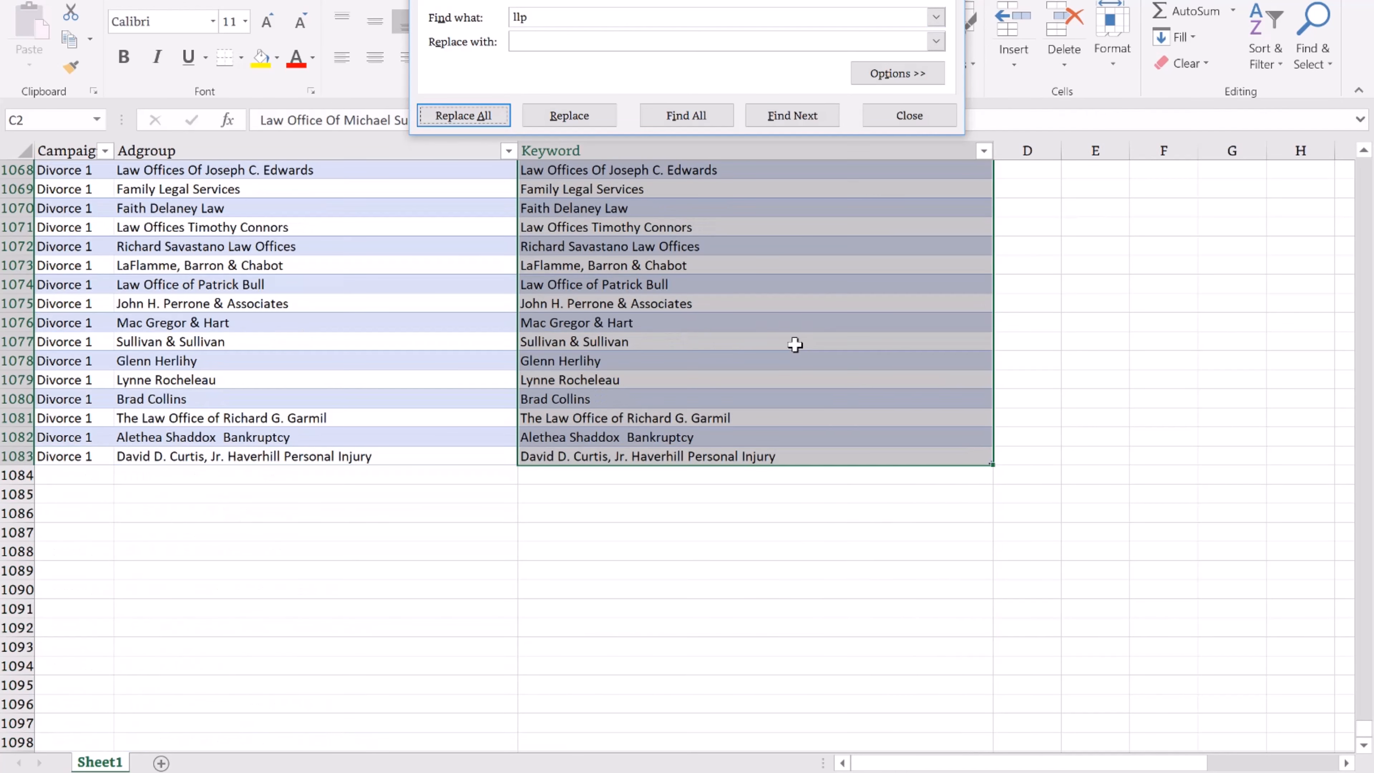
double_click(564, 21)
text(,)
click(476, 114)
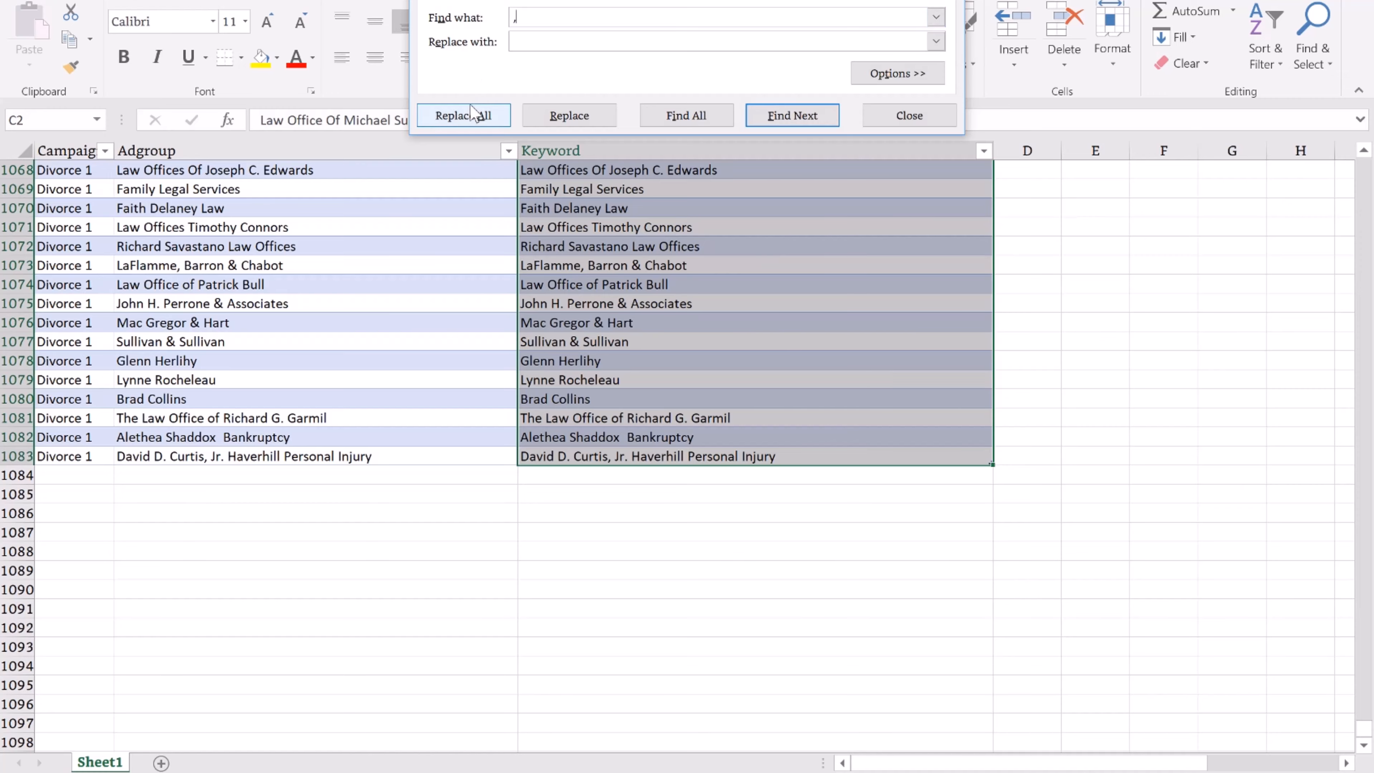
click(698, 431)
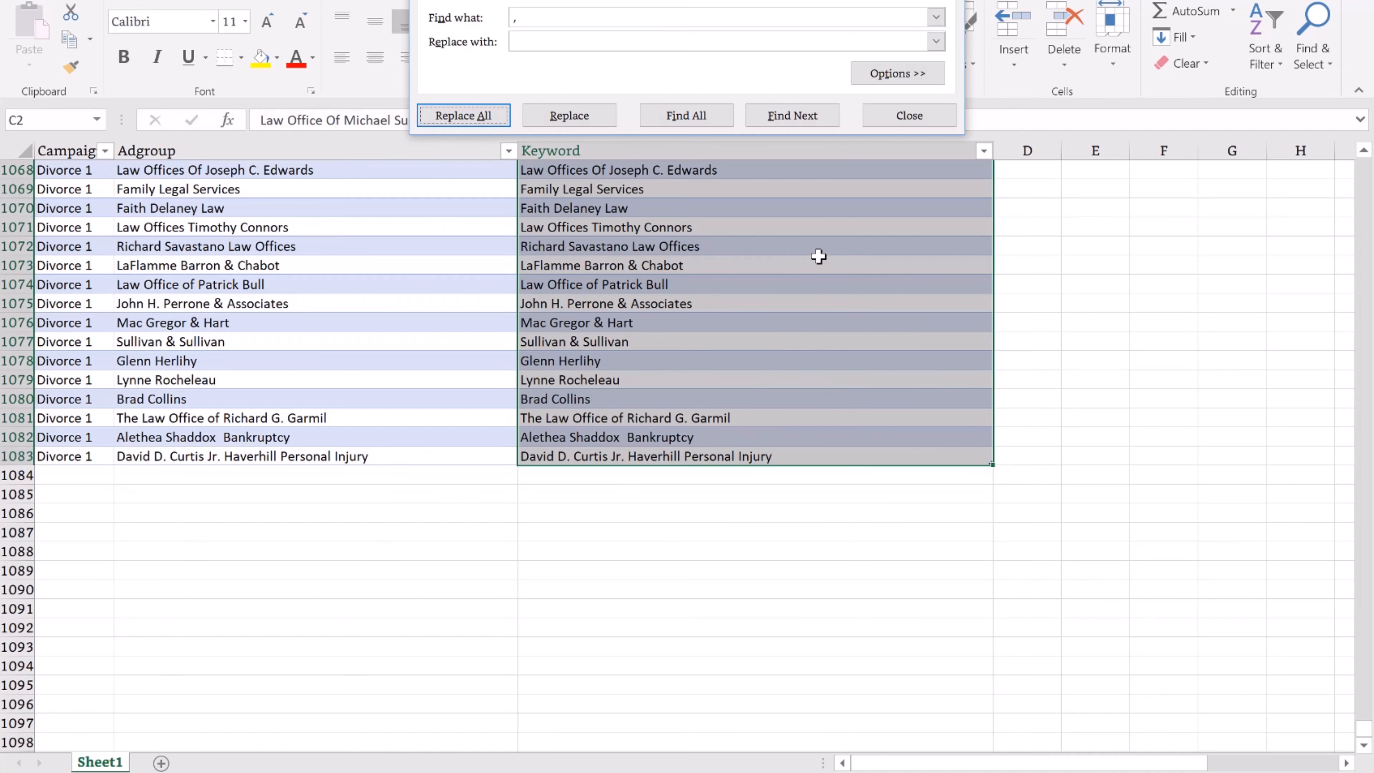
Remove every ampersand from the Adgroup and Keyword entries.
scroll(819, 257, up, 4)
scroll(819, 257, up, 4)
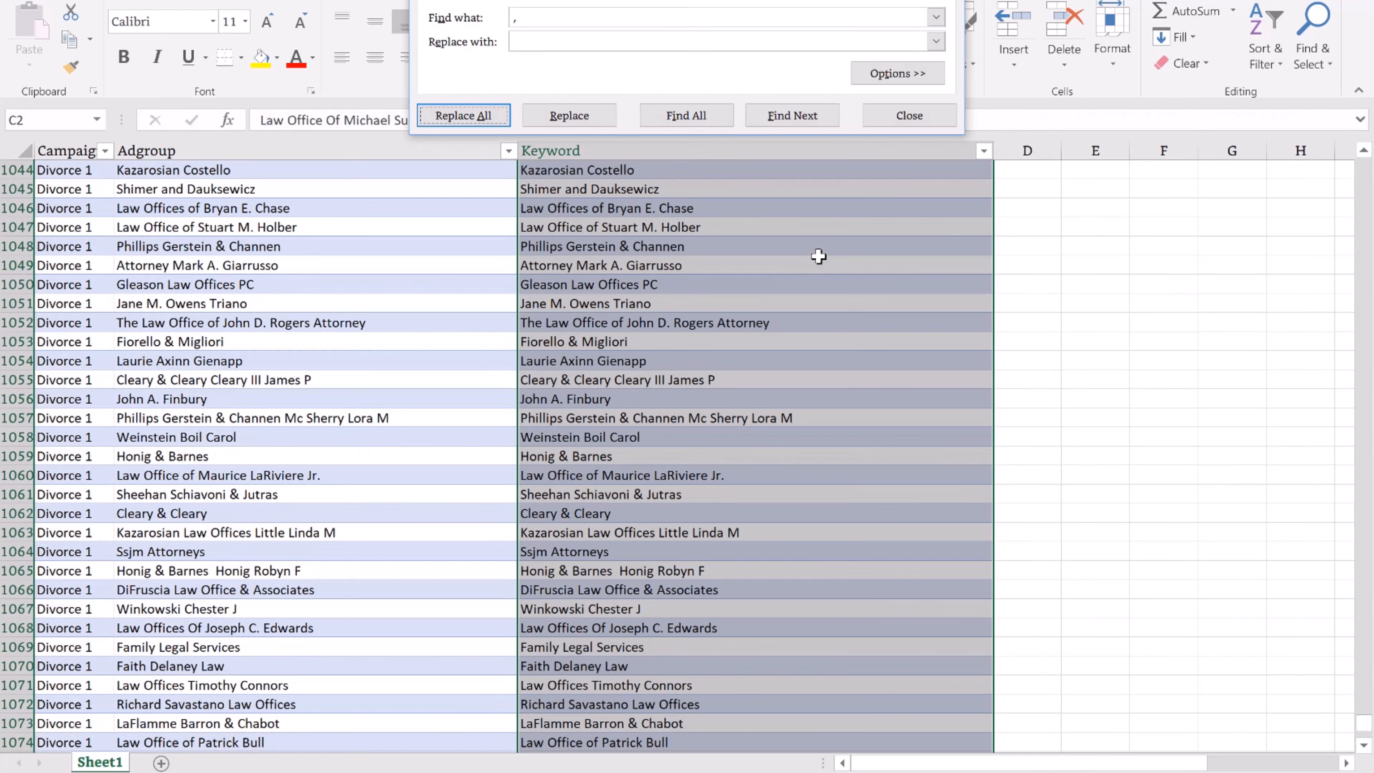
scroll(819, 257, up, 5)
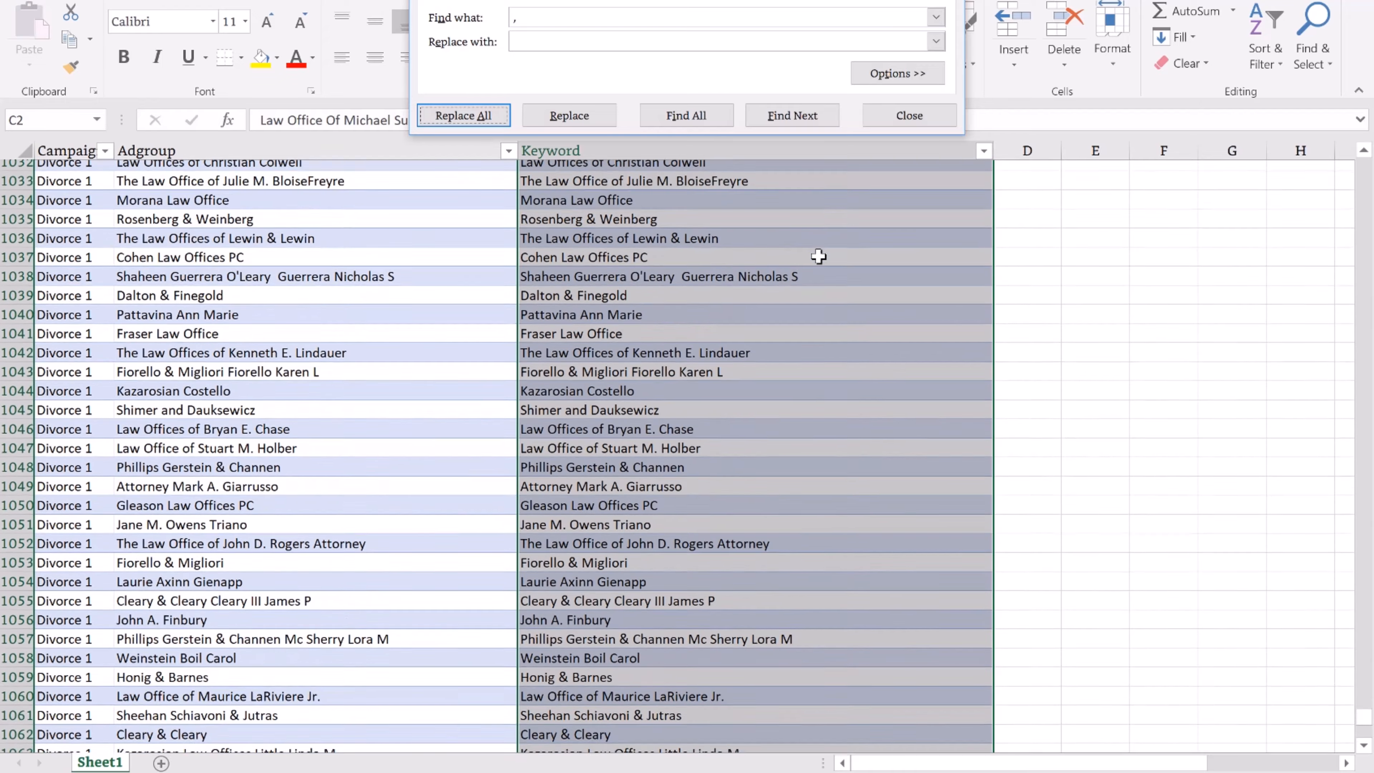
scroll(819, 257, up, 2)
scroll(818, 257, up, 1)
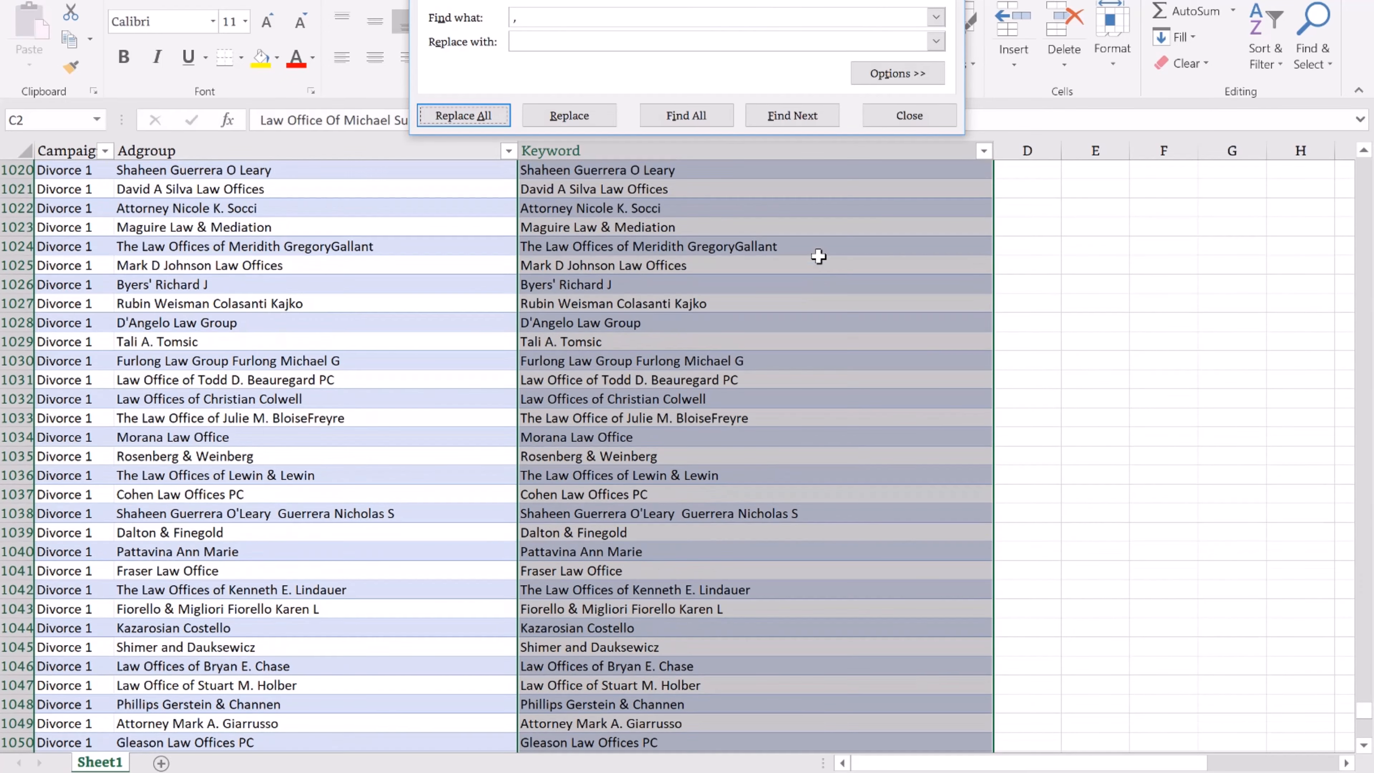
click(555, 19)
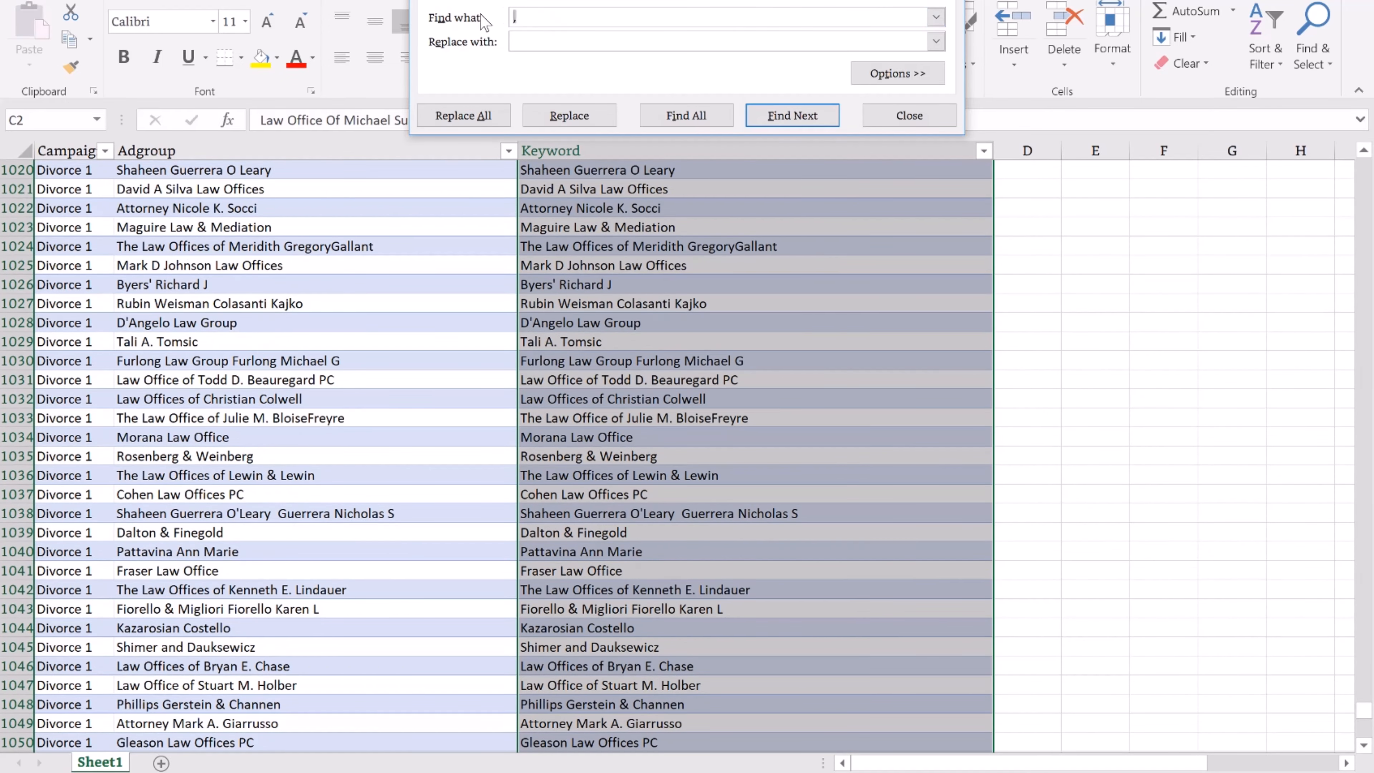
click(476, 114)
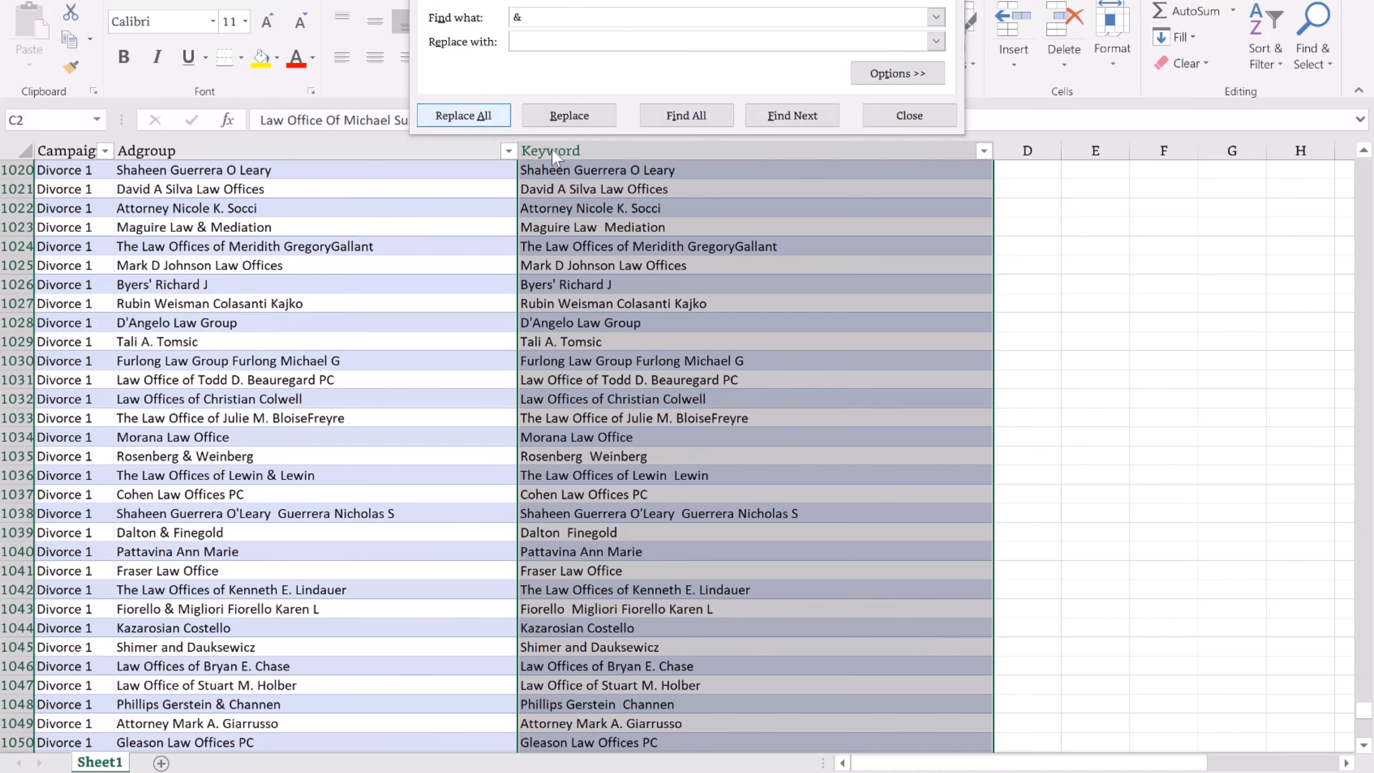
click(697, 431)
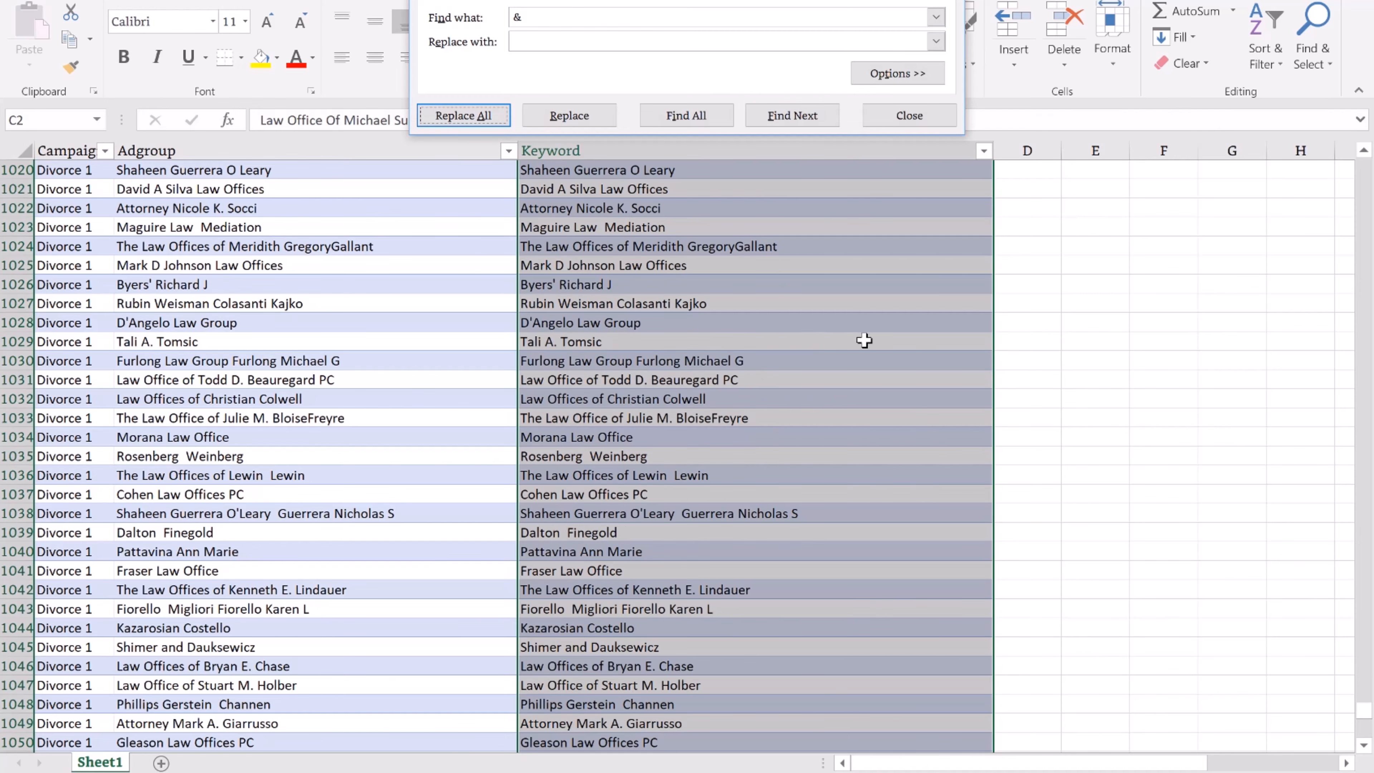
scroll(864, 340, up, 5)
scroll(864, 340, up, 1)
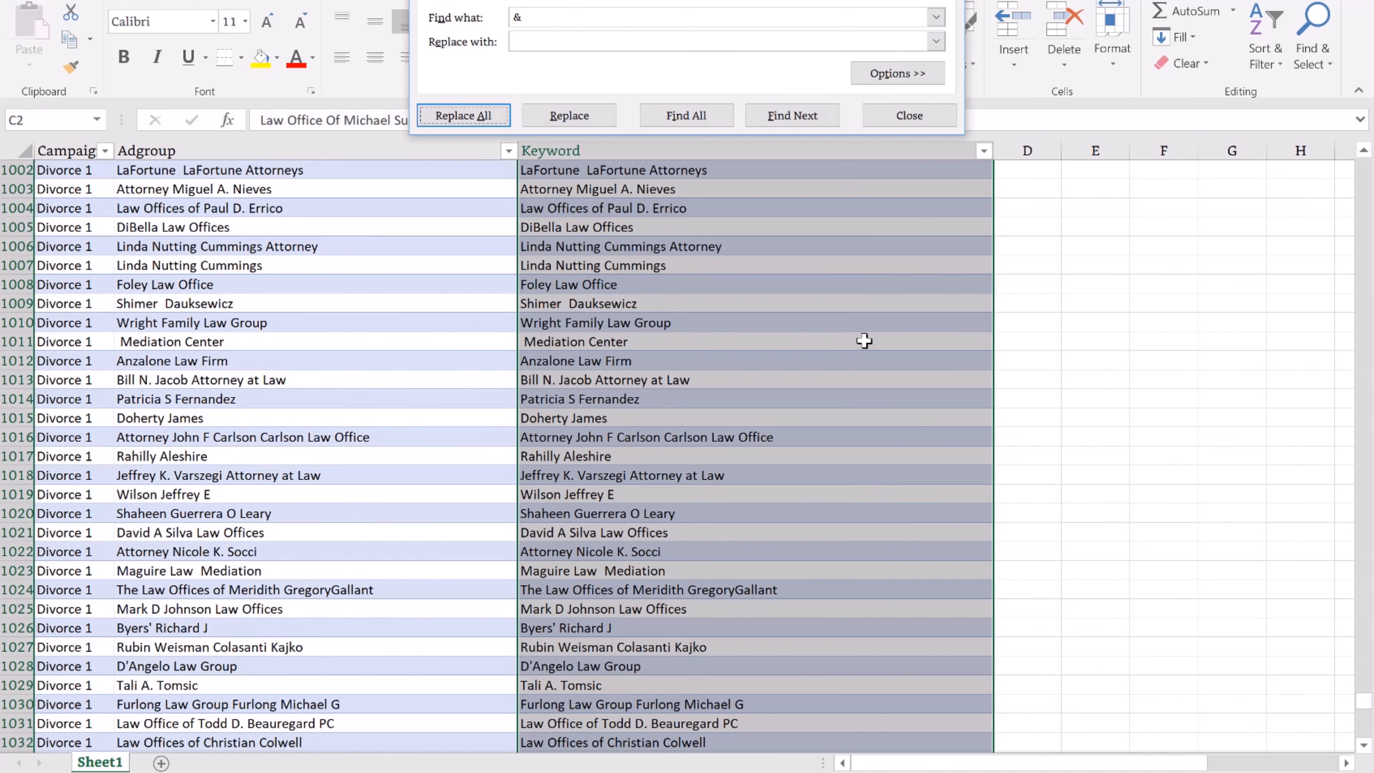
scroll(864, 341, up, 5)
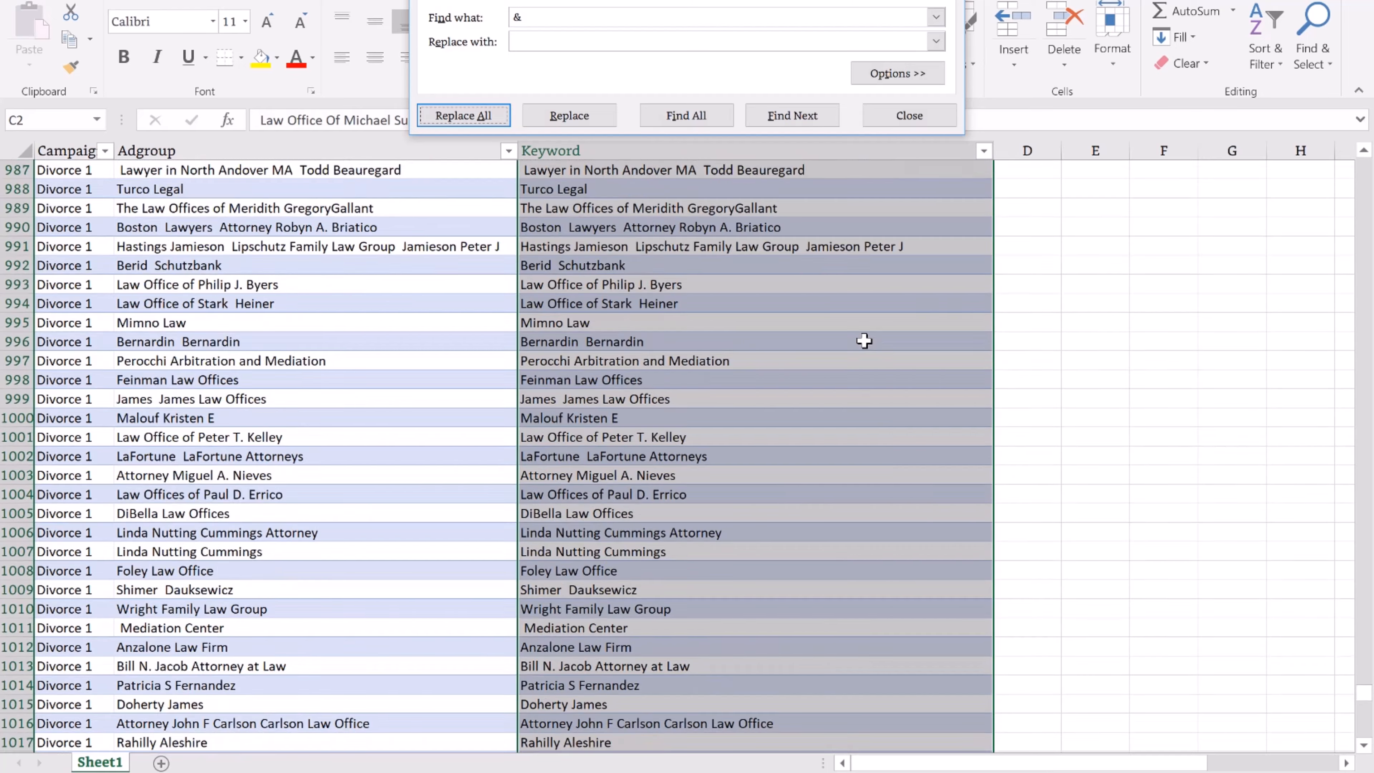
scroll(864, 341, up, 10)
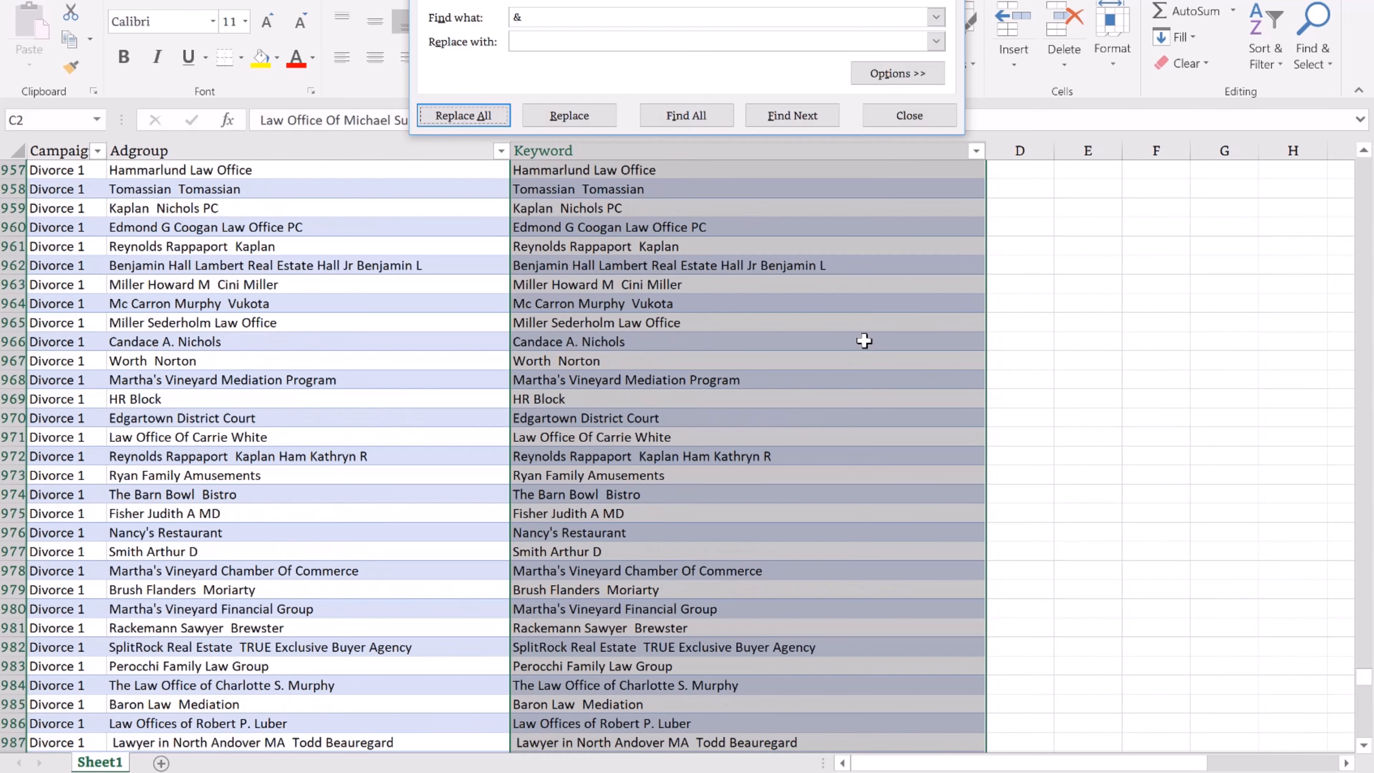
scroll(864, 340, up, 13)
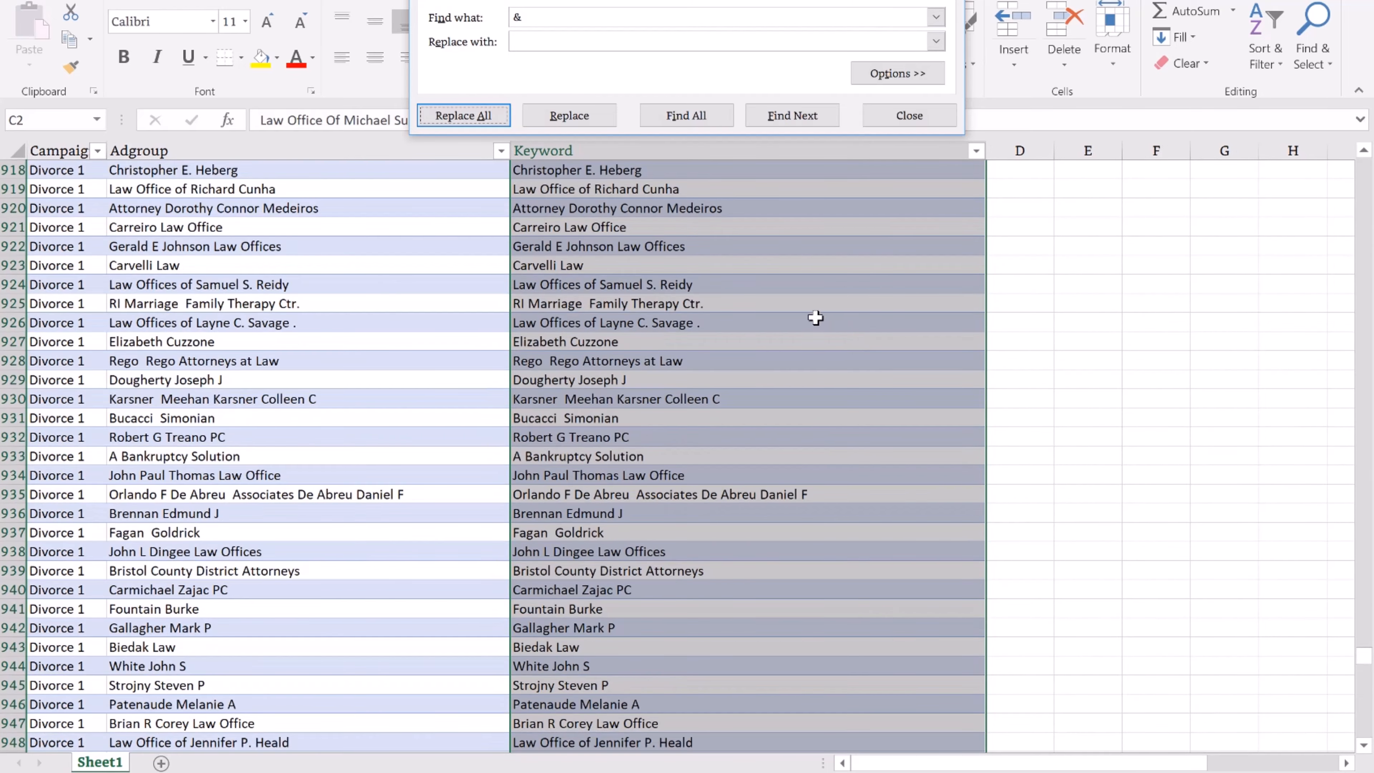
scroll(816, 318, up, 10)
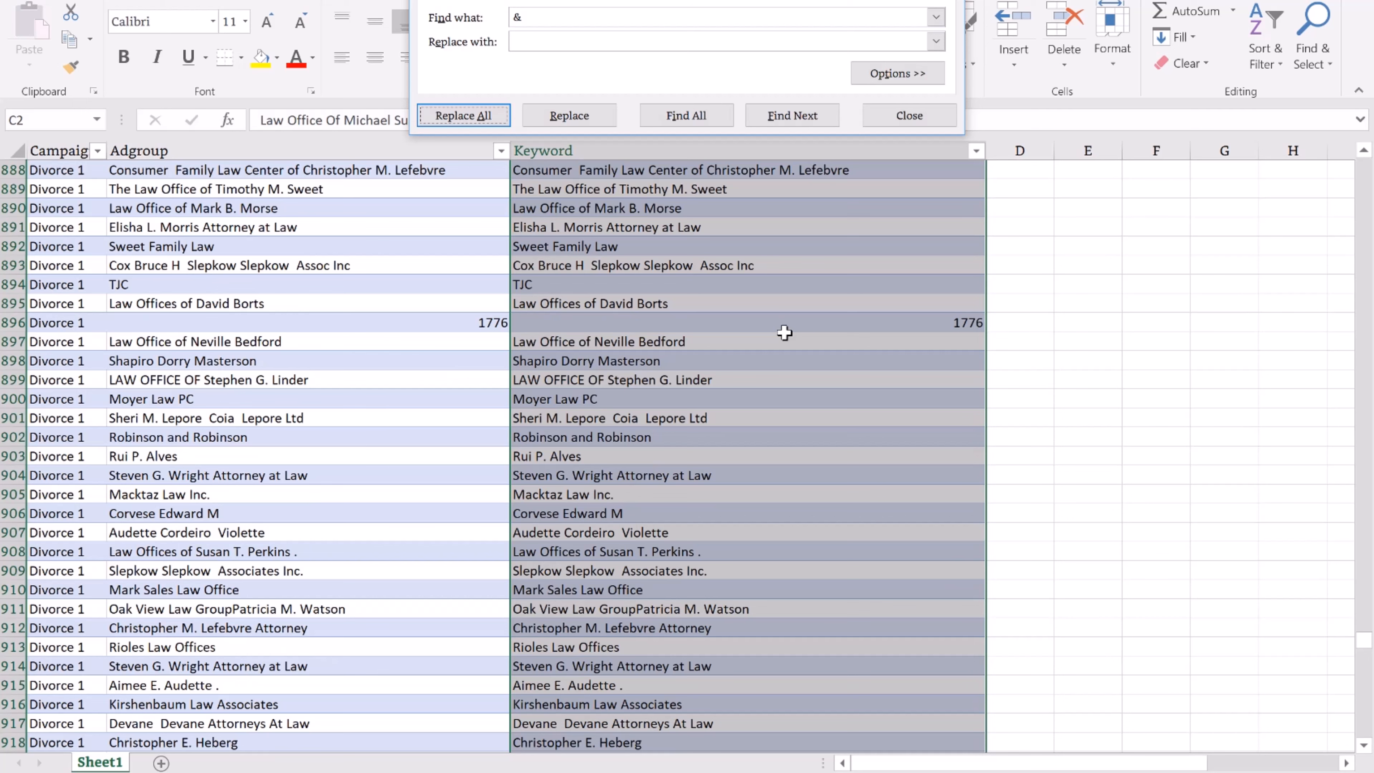
Delete junk row 896 (1776) and the TJC row 894, then return to the sheet top.
click(12, 322)
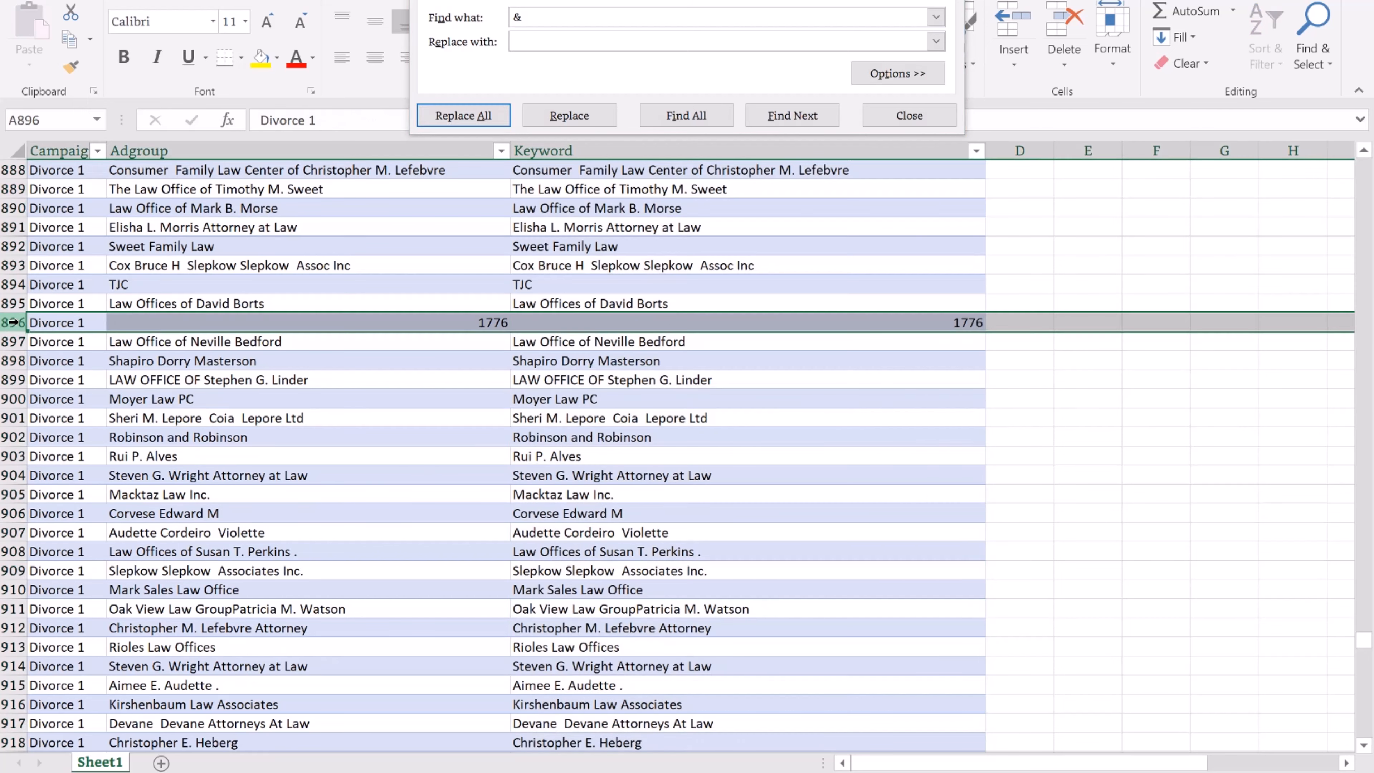
right_click(12, 322)
click(87, 482)
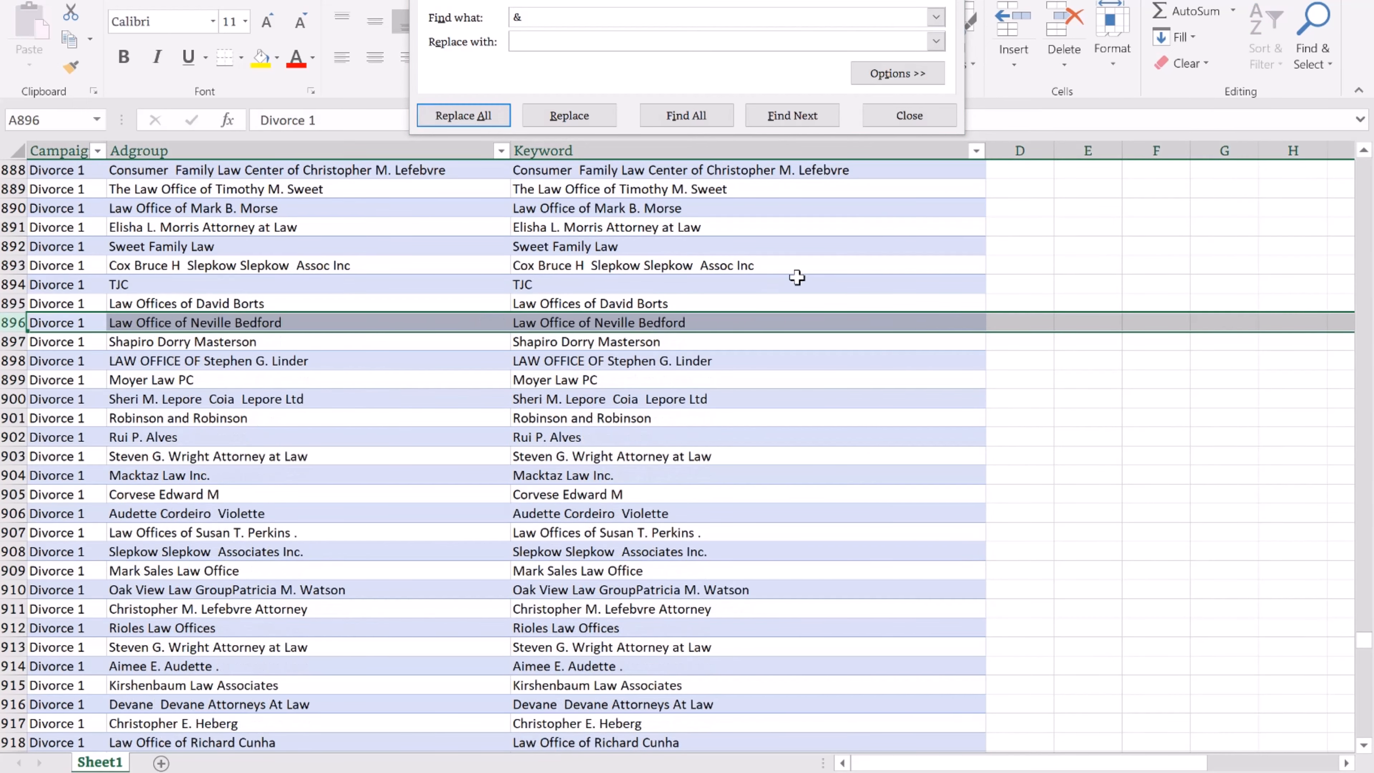
scroll(737, 298, up, 1)
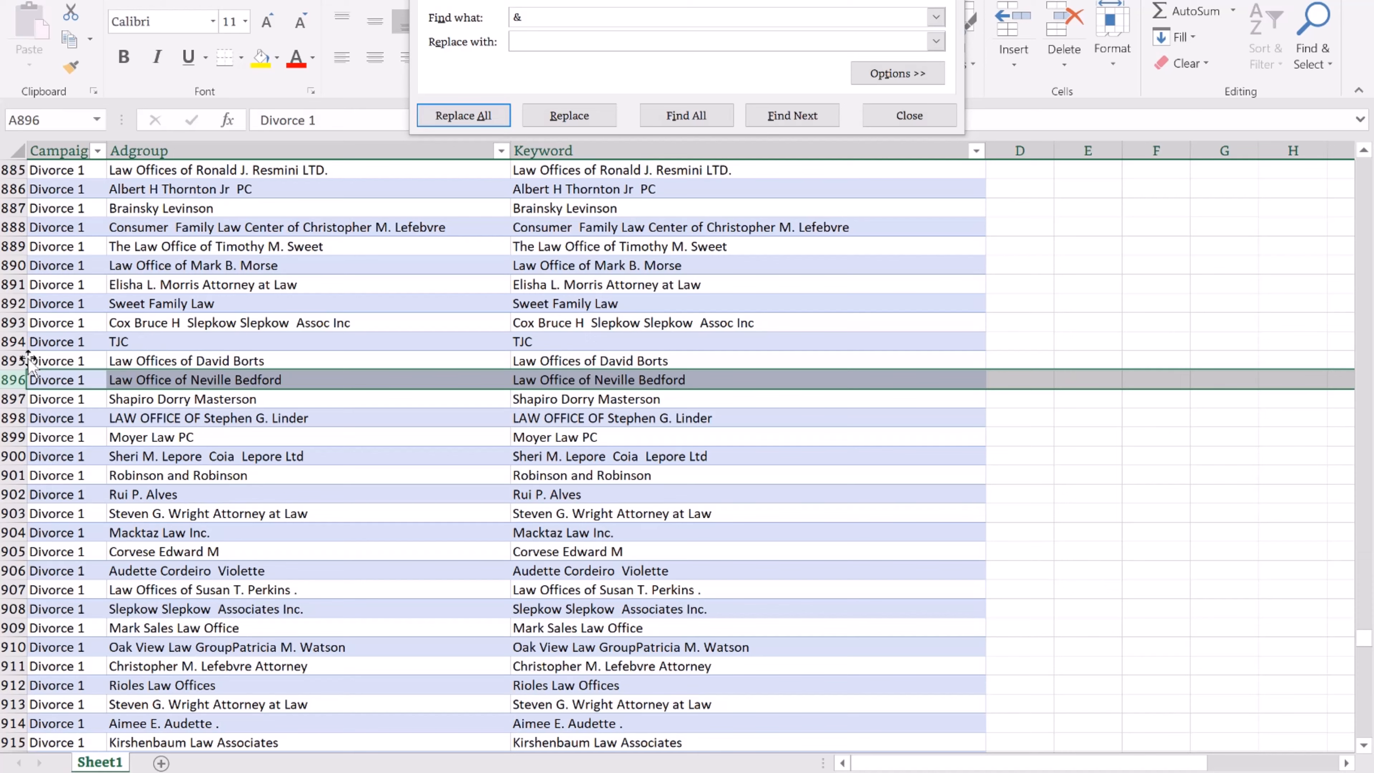
right_click(12, 341)
click(54, 501)
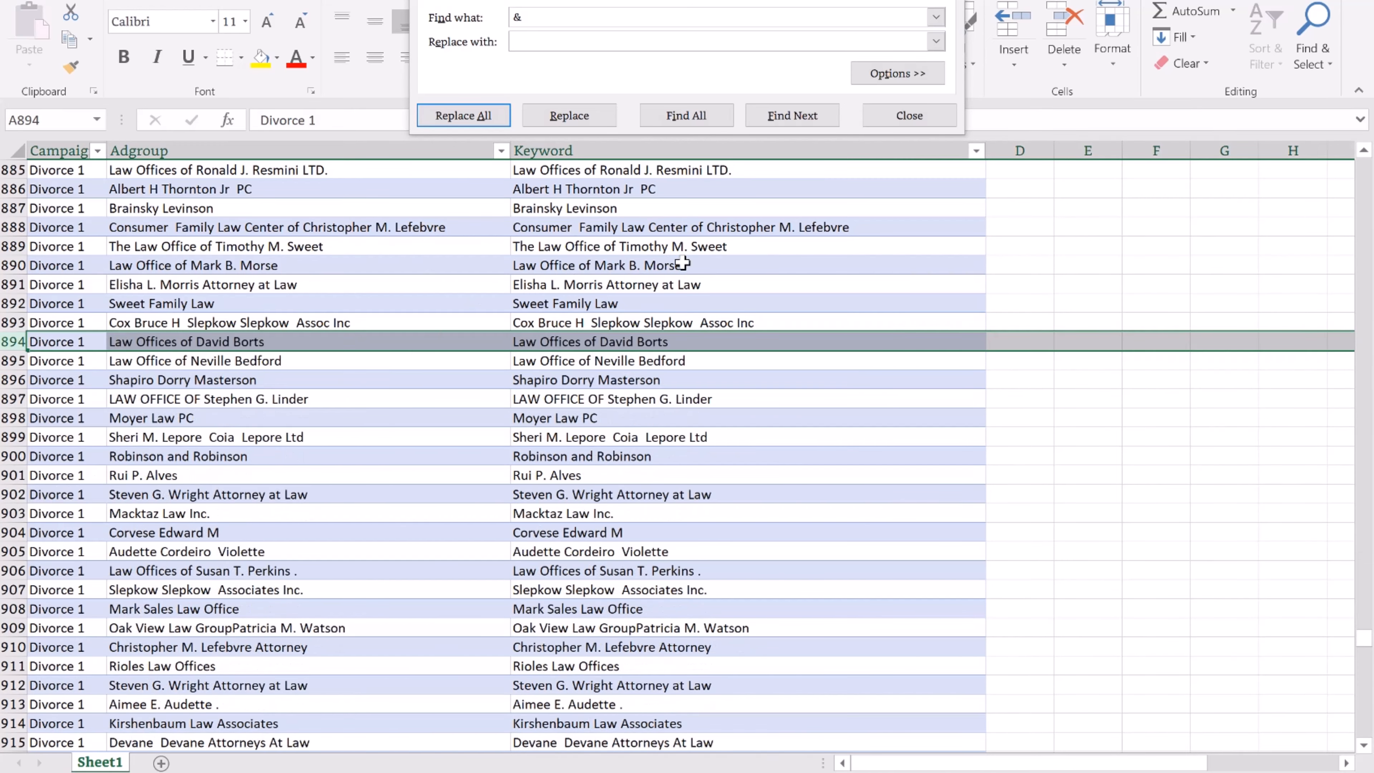
scroll(683, 264, up, 8)
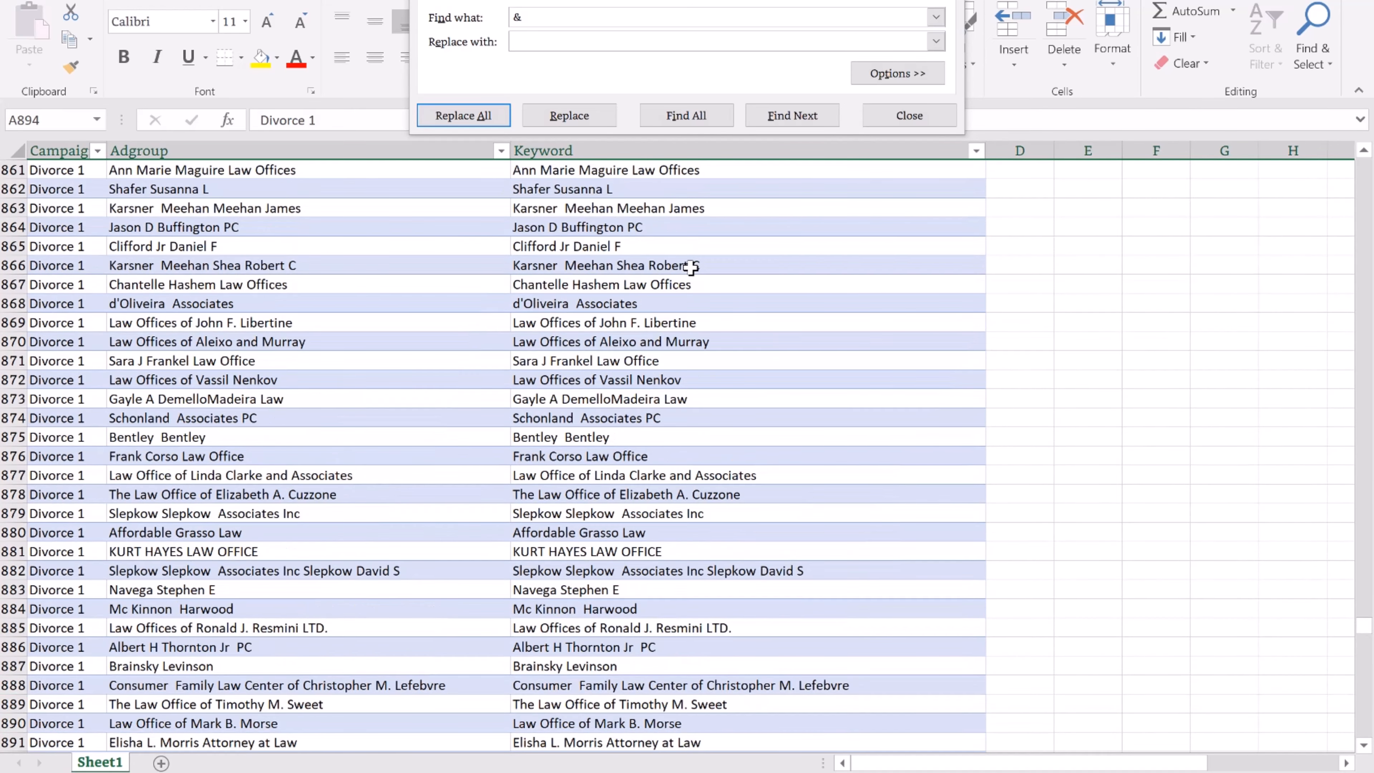
scroll(691, 266, up, 11)
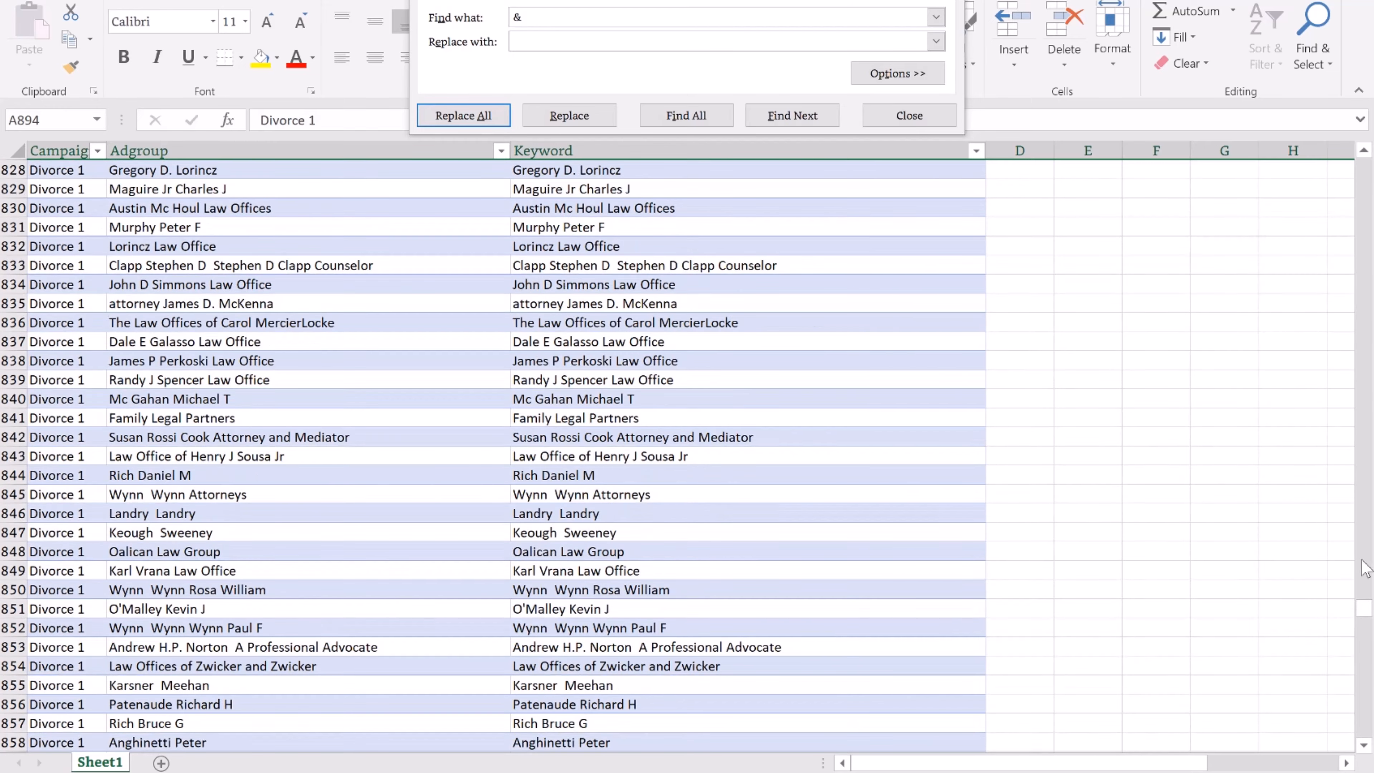
drag(1363, 615, 1365, 162)
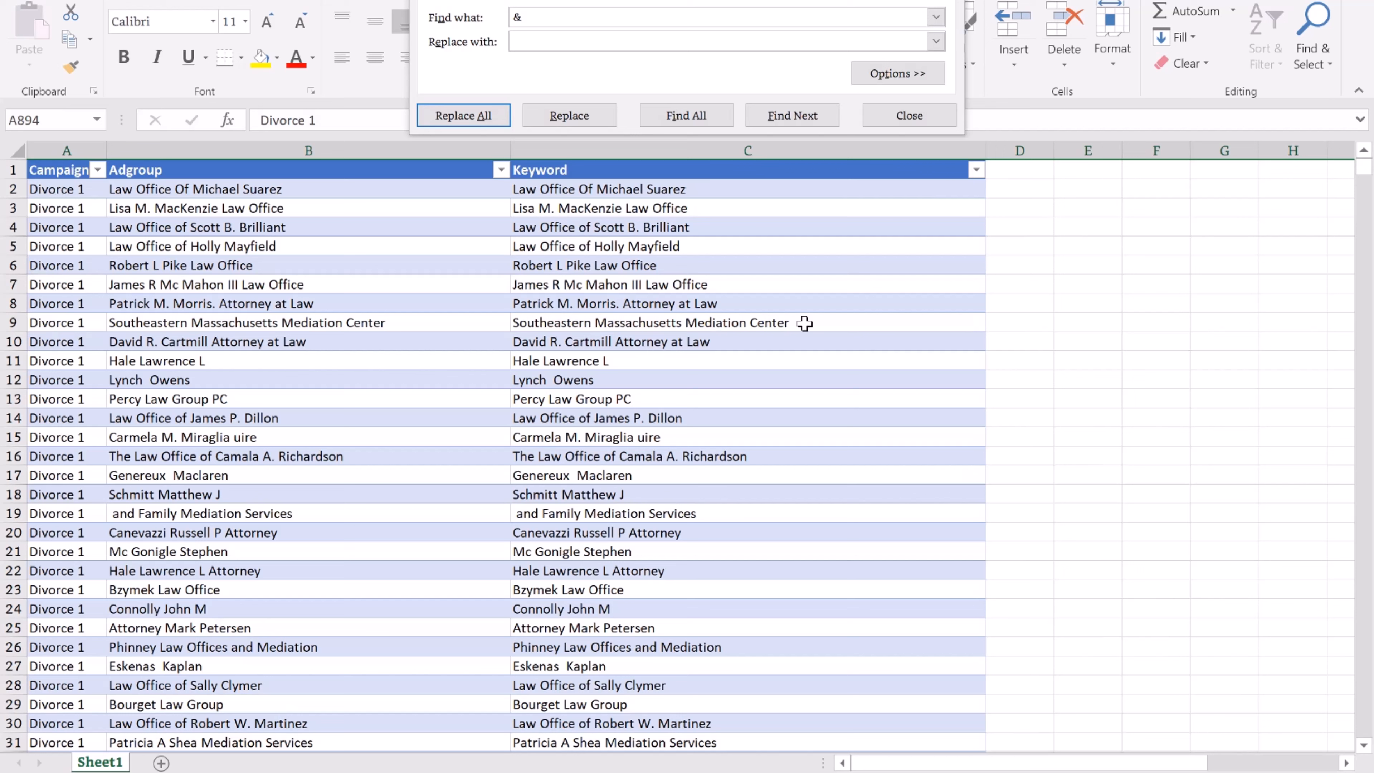
Scroll through the Keyword column to check the cleaned table.
click(823, 322)
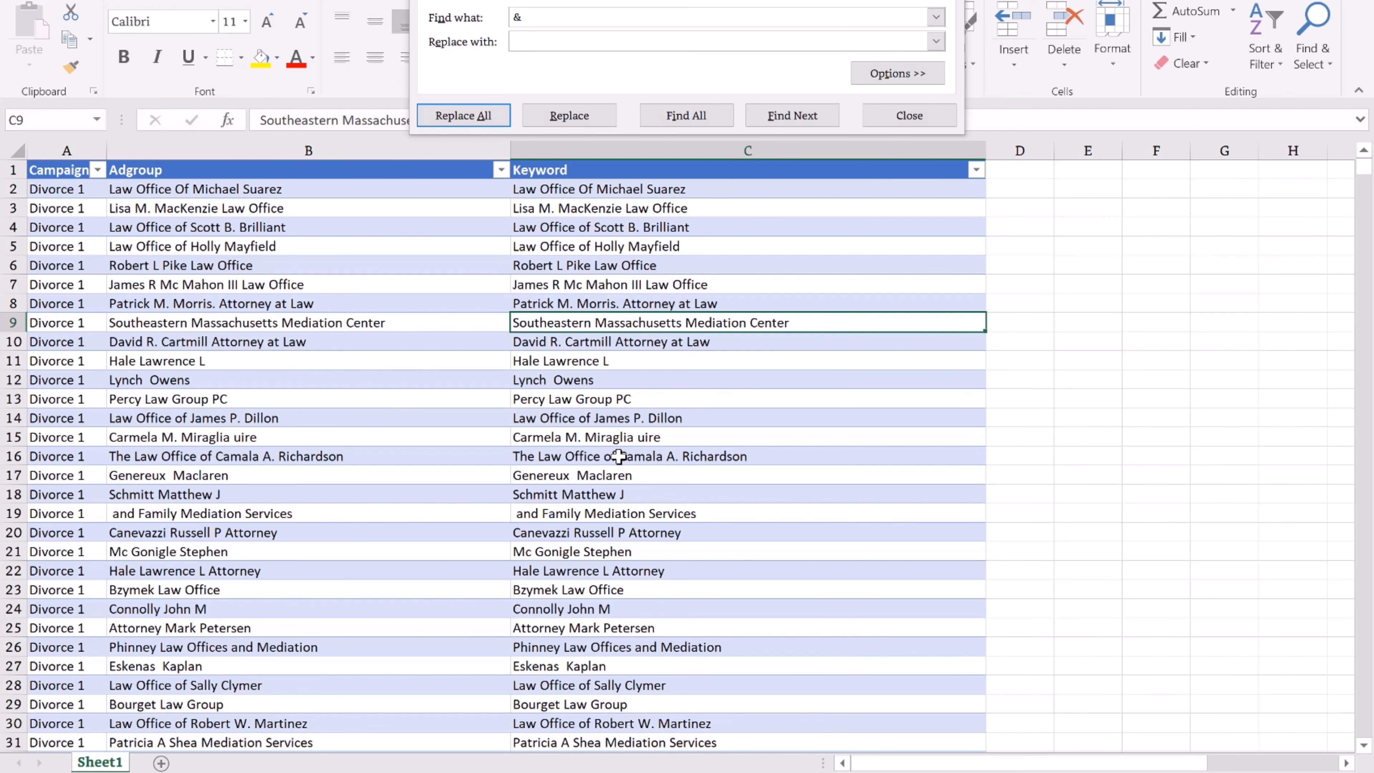
scroll(619, 457, down, 16)
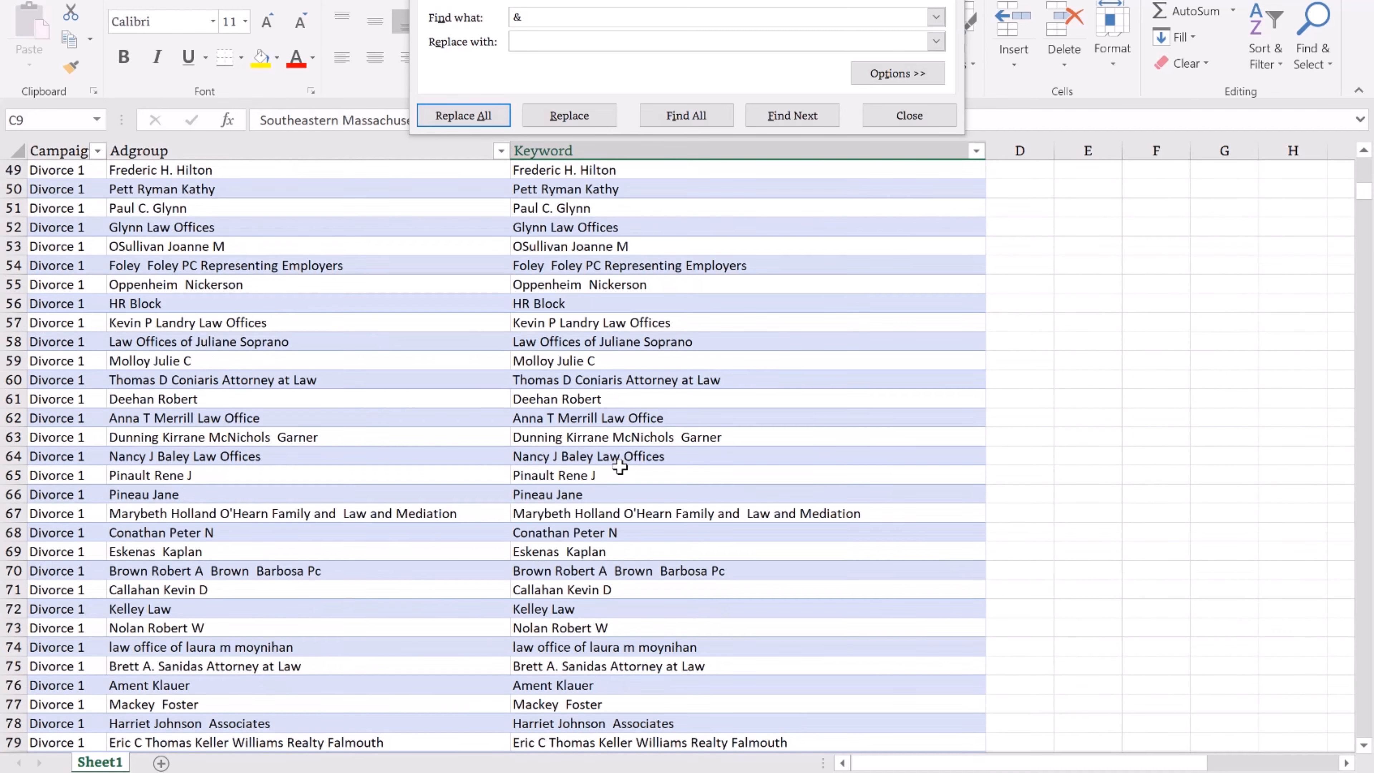
scroll(619, 466, down, 14)
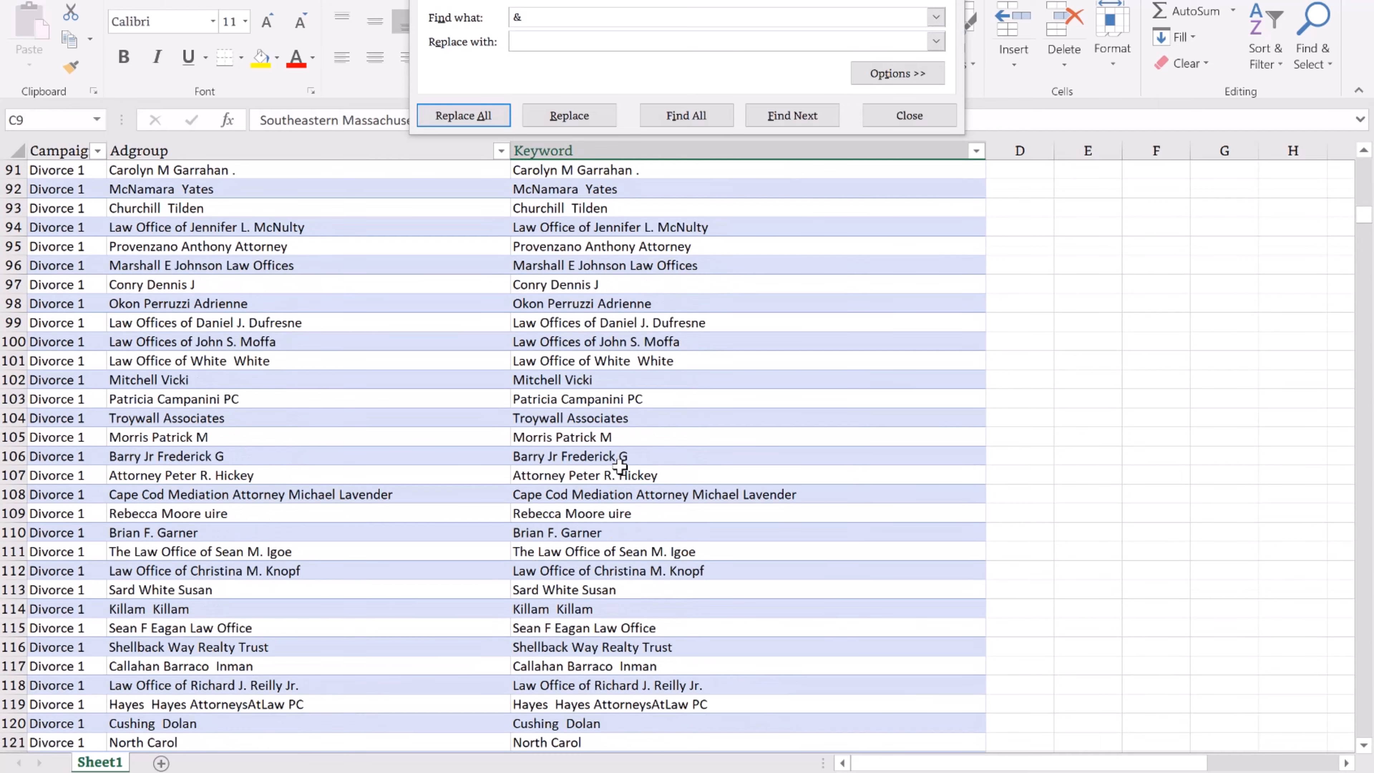
scroll(620, 467, down, 9)
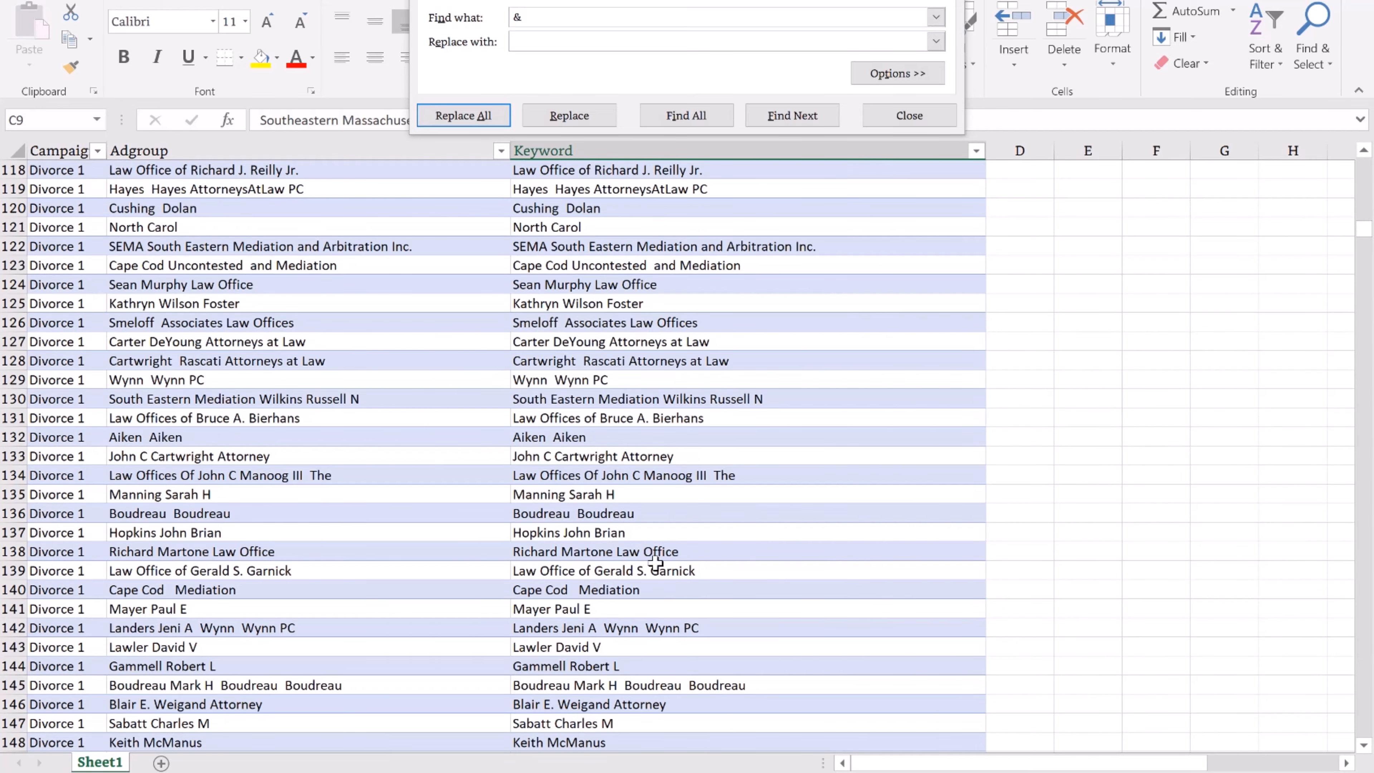
drag(1369, 228, 1369, 164)
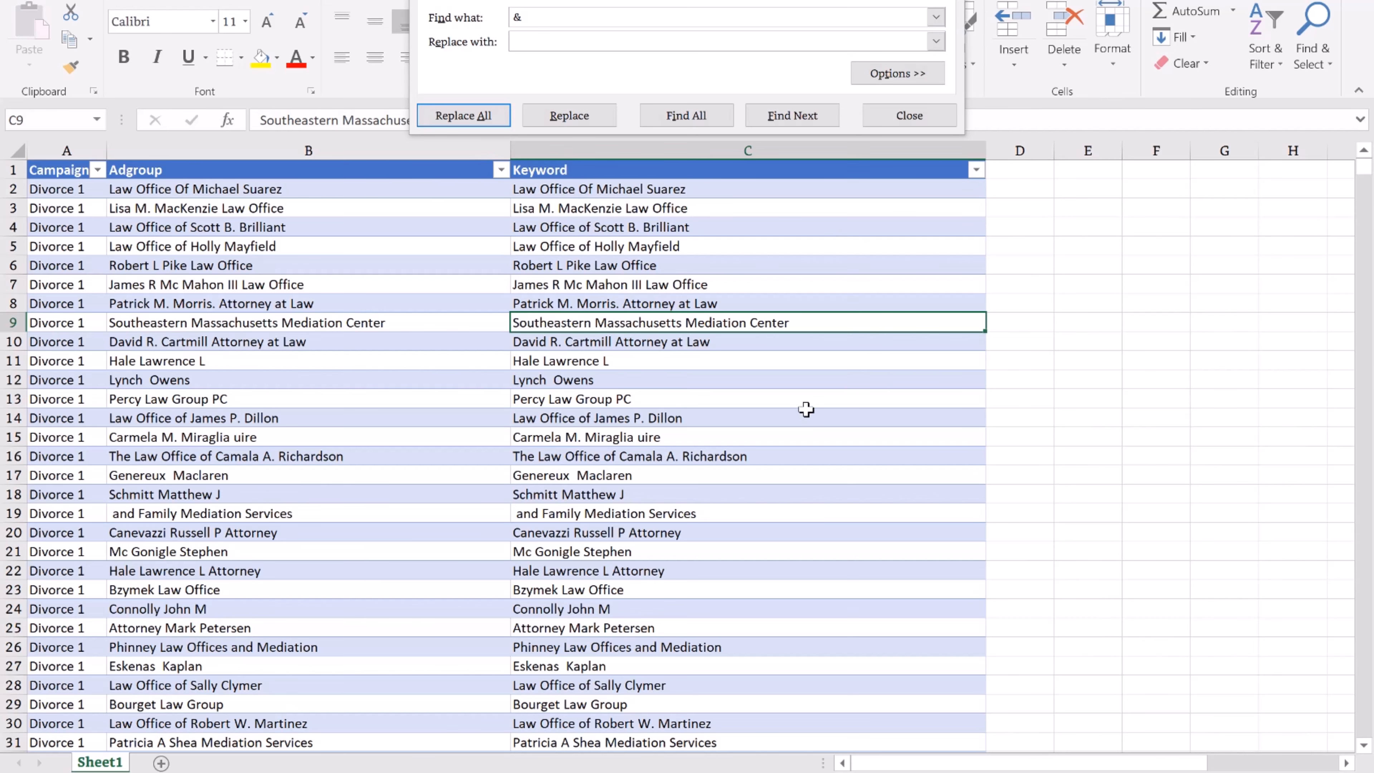
scroll(728, 555, down, 4)
scroll(728, 556, up, 4)
Copy the table A1:C1081 and switch to Google Ads Editor.
drag(63, 171, 588, 173)
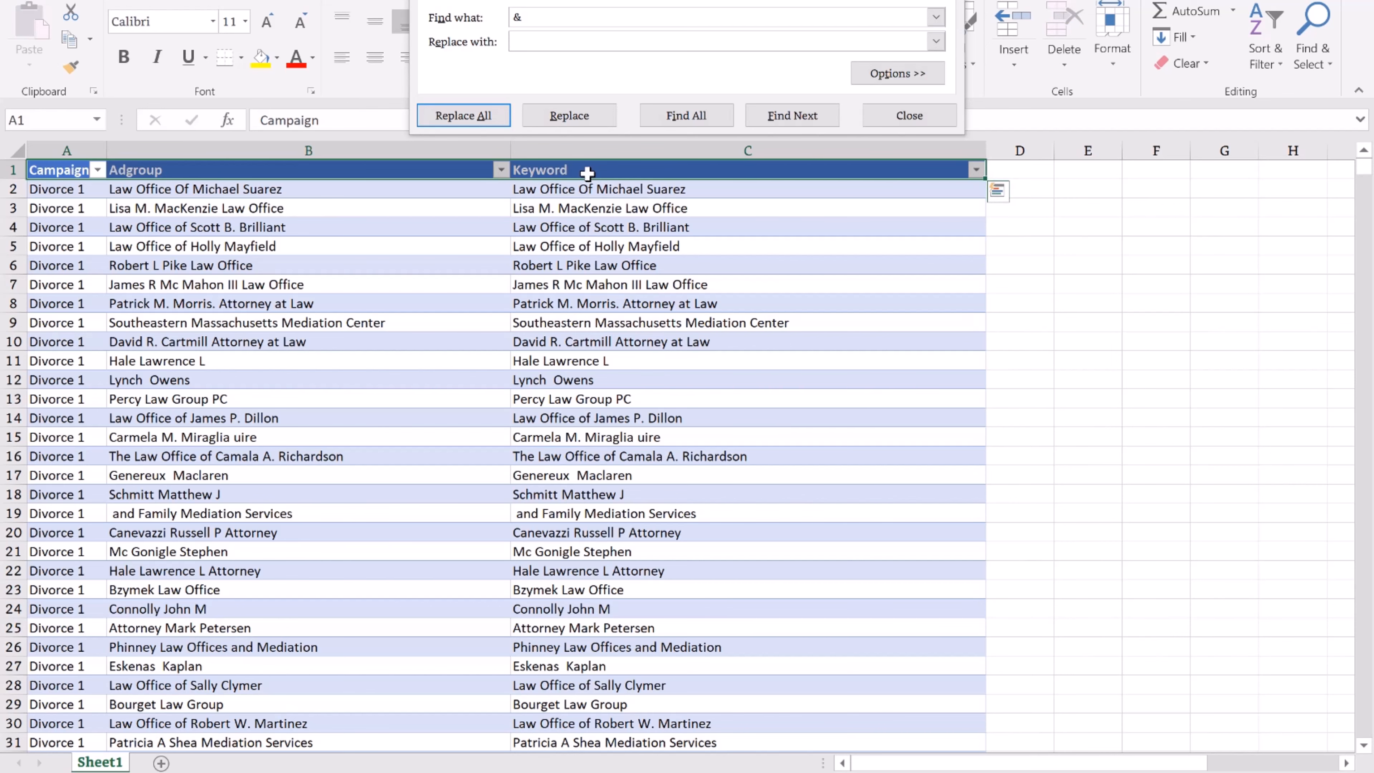
key(ctrl+shift+Down)
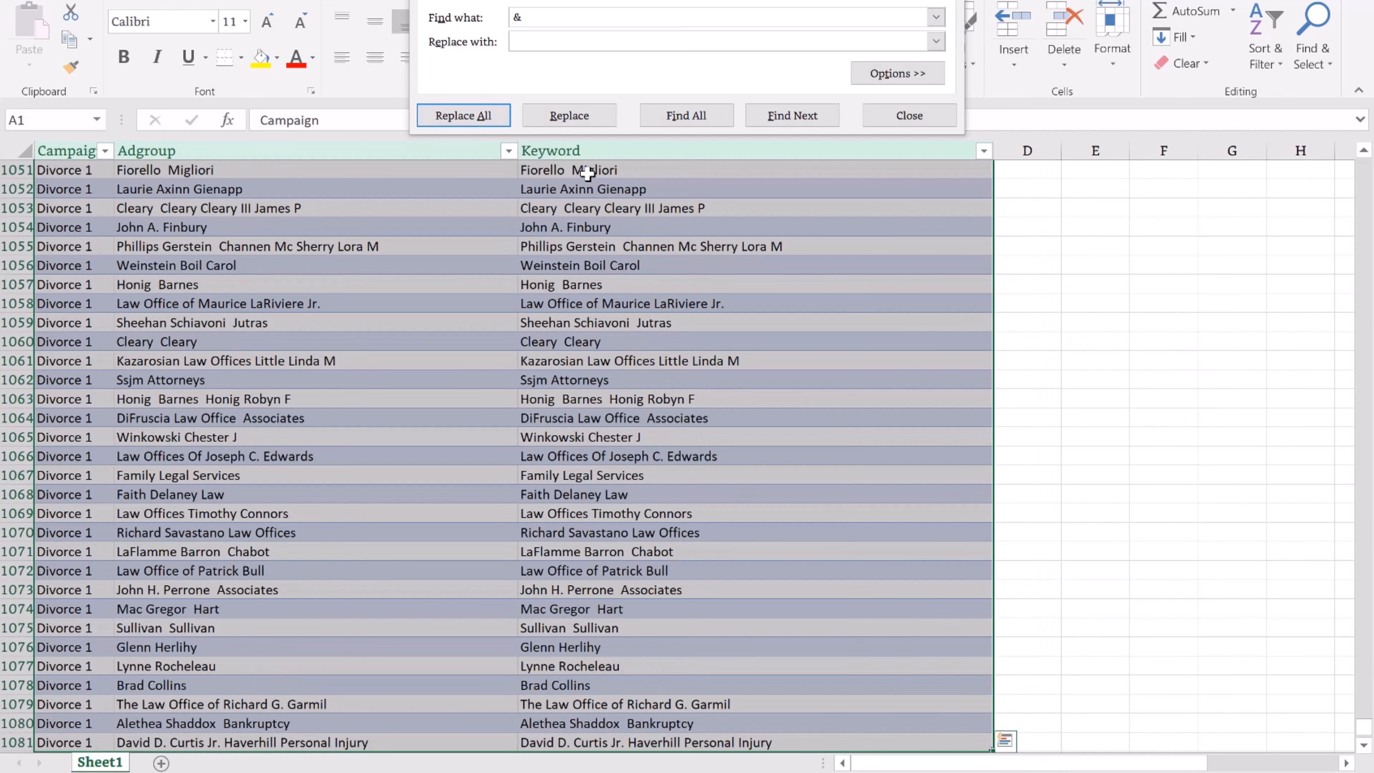
key(ctrl+c)
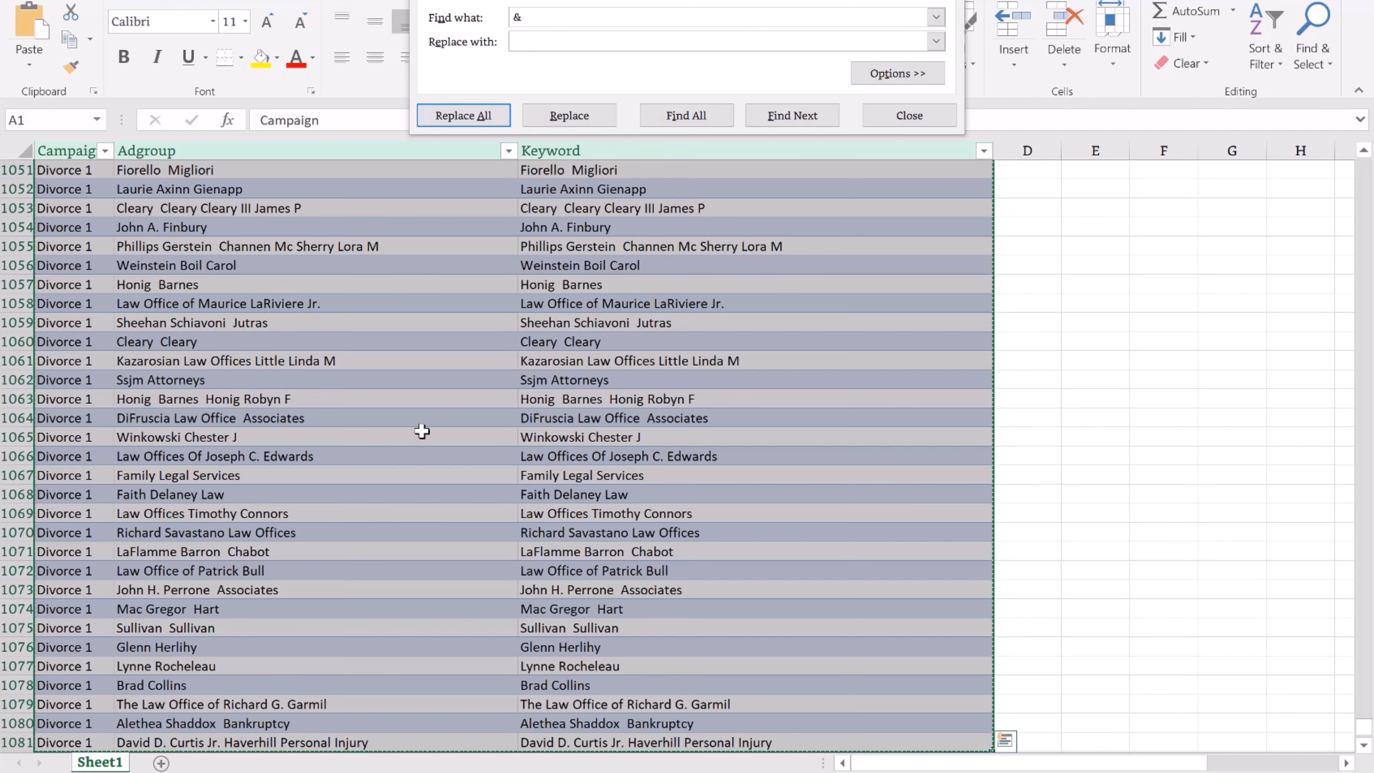
click(185, 771)
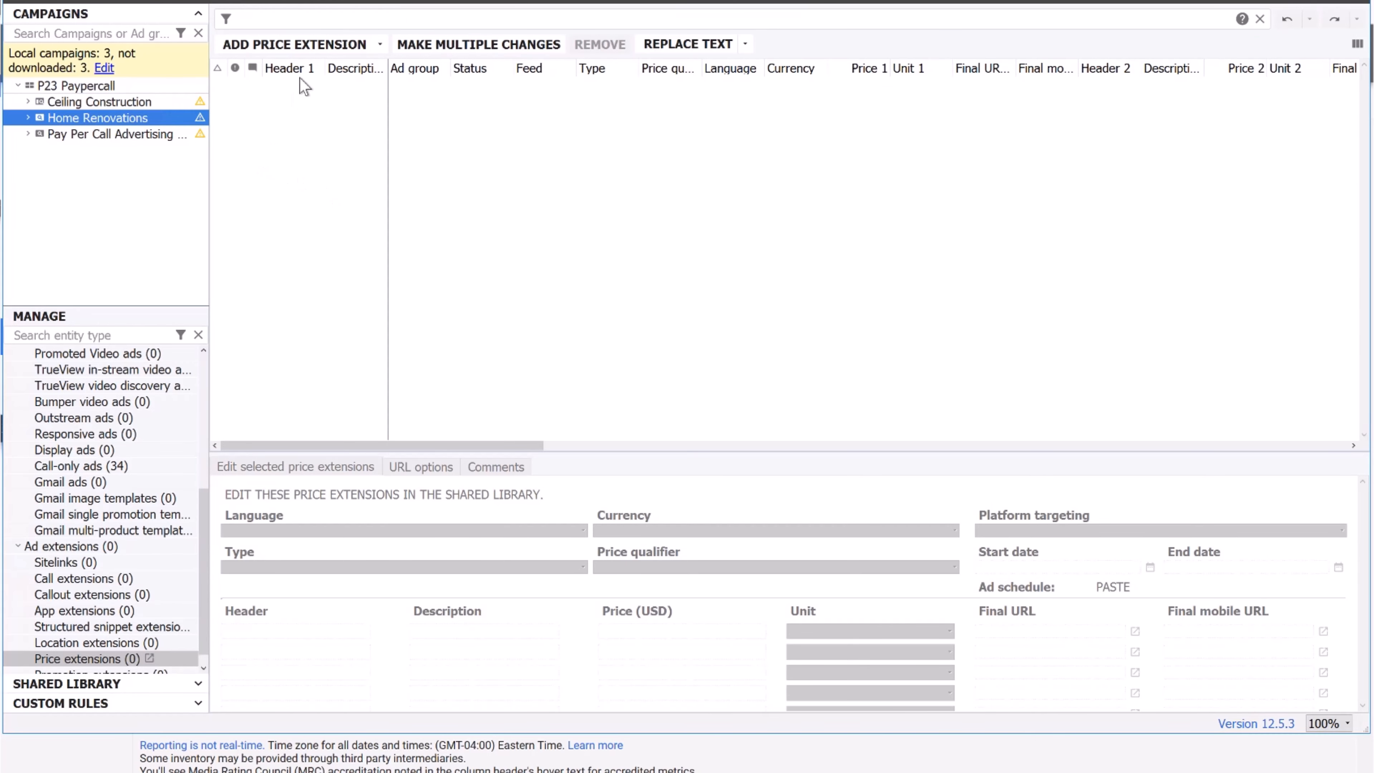
Bulk-import the pasted rows as keywords using their campaign columns, creating Divorce 1 with 1,066 ad groups.
scroll(108, 487, up, 5)
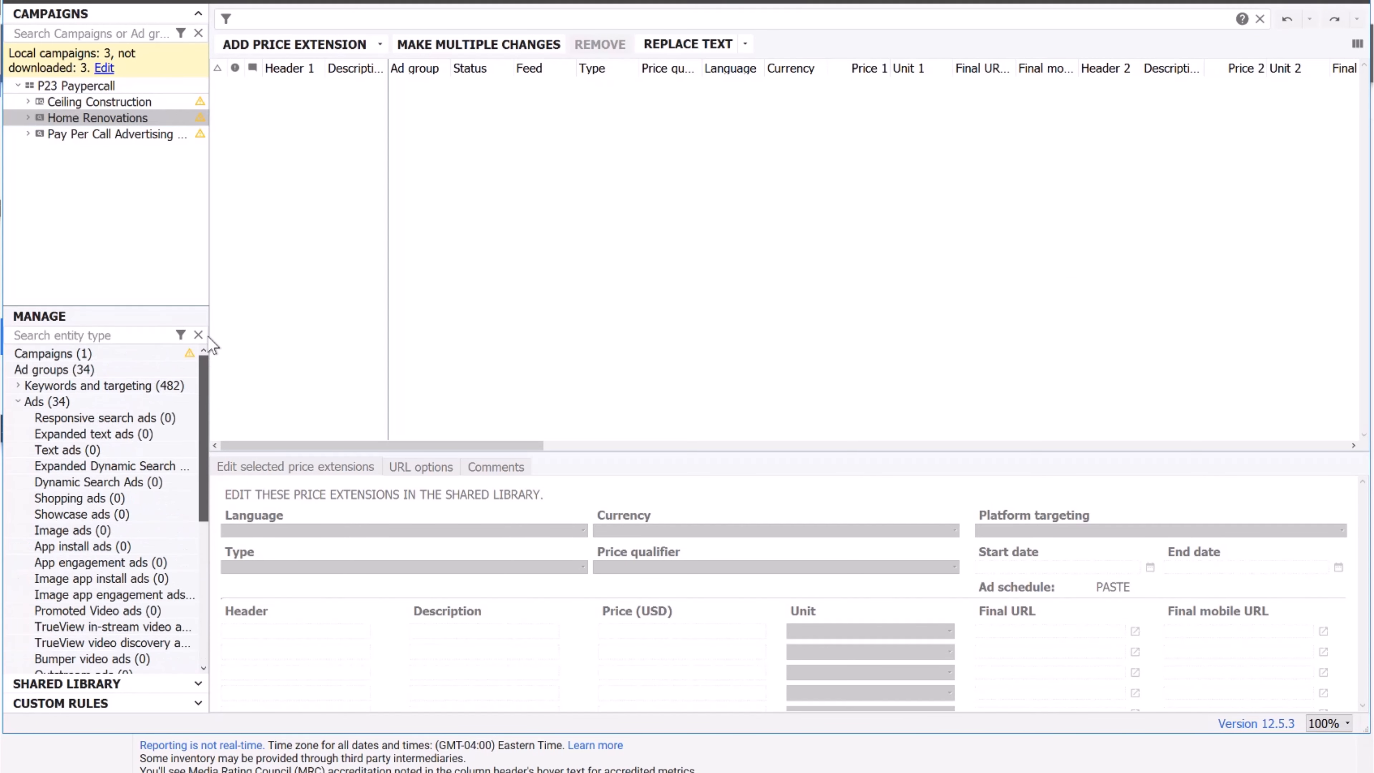
click(111, 386)
click(18, 386)
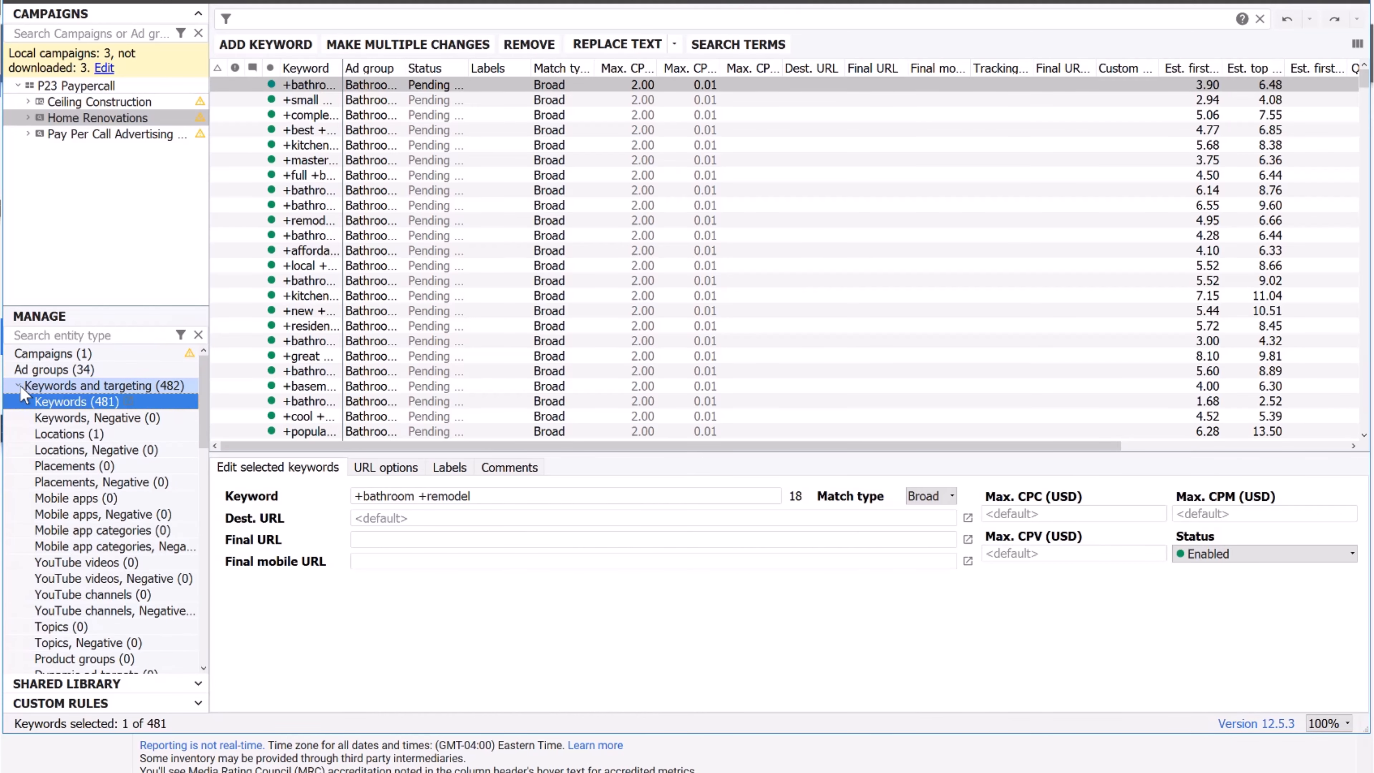
click(431, 46)
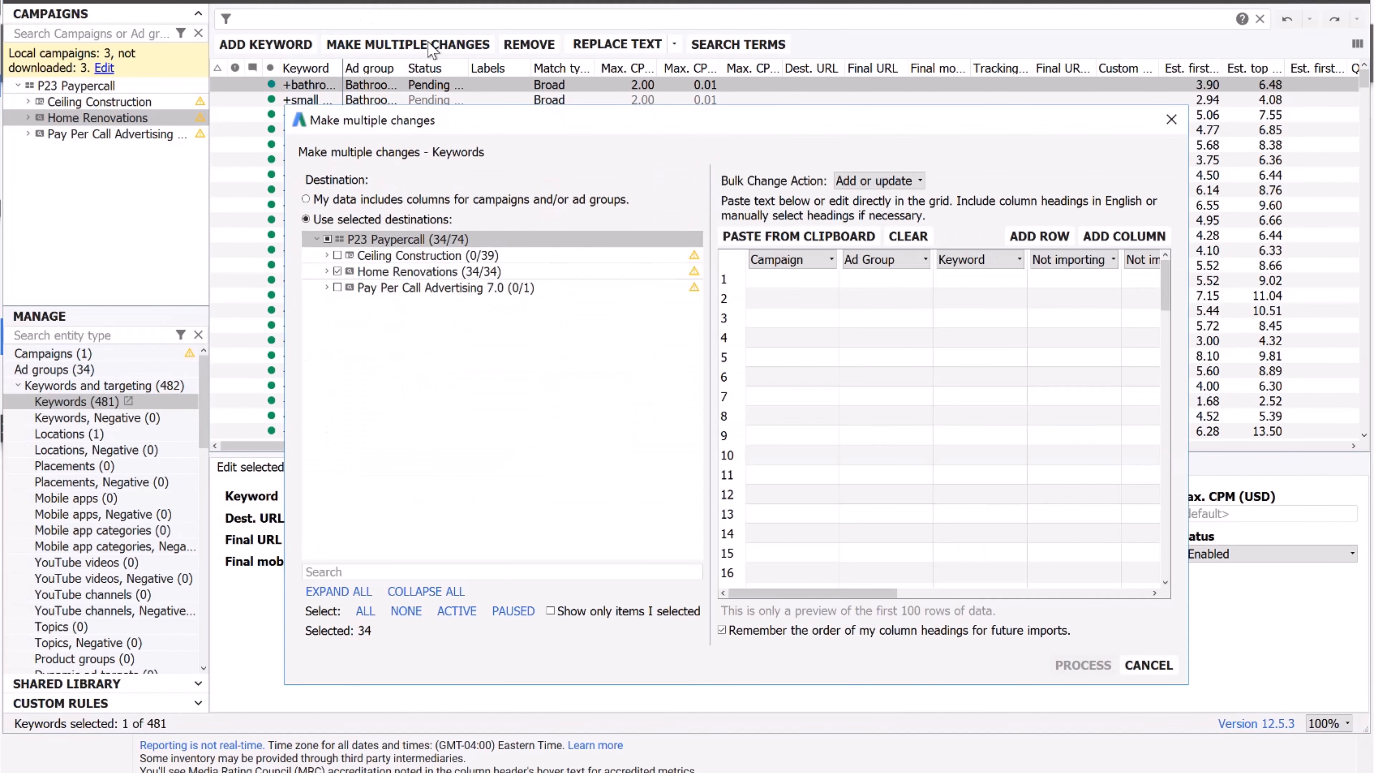
click(435, 199)
key(ctrl+v)
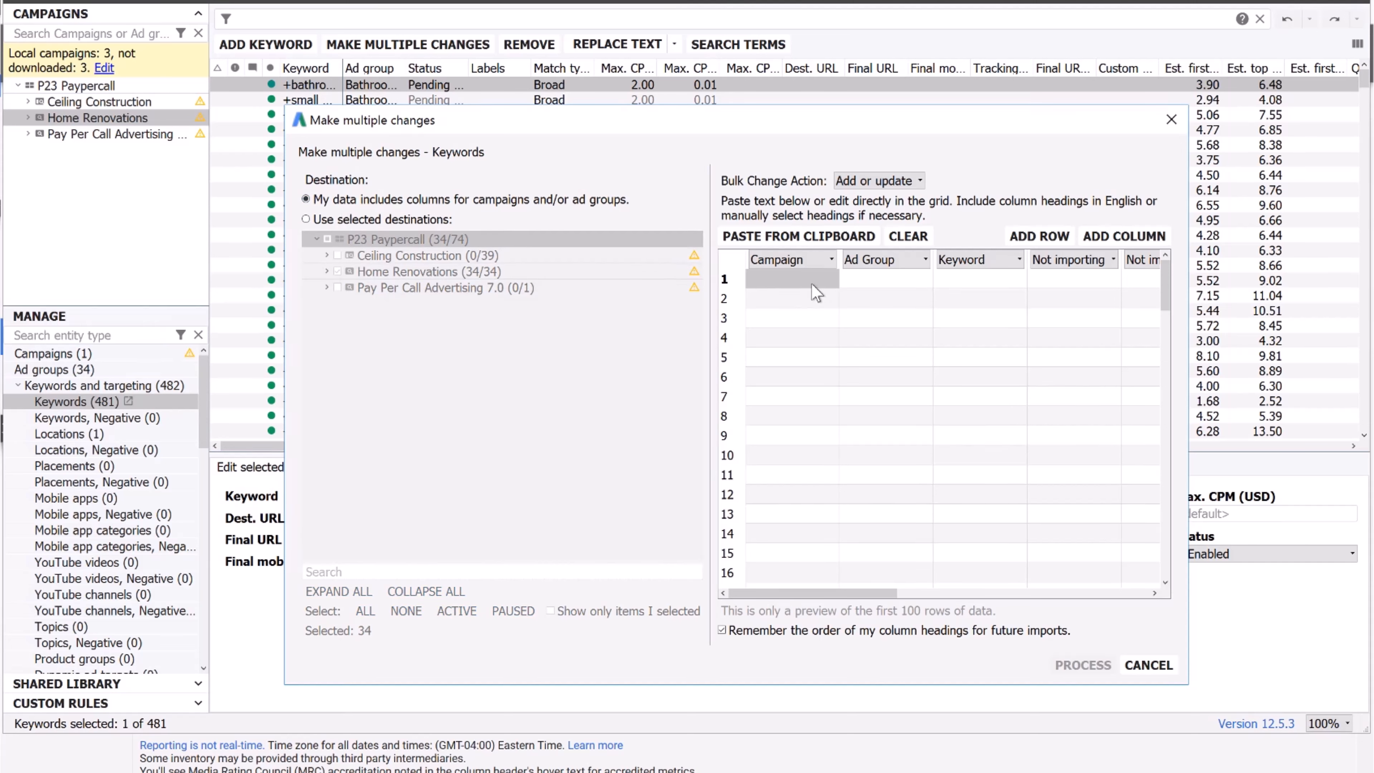
click(1082, 664)
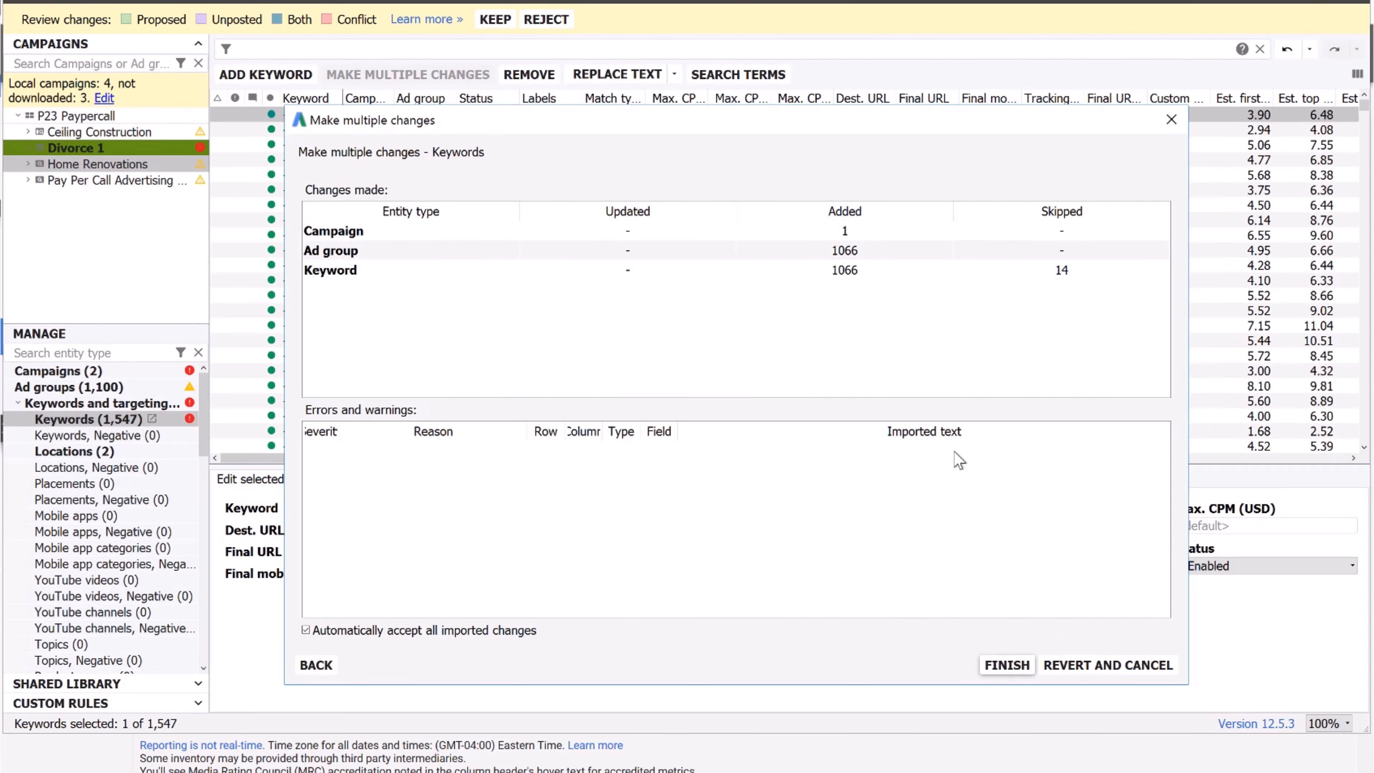
Accept the imported keywords, narrow the tree to Divorce 1 and display its campaign settings.
click(1007, 666)
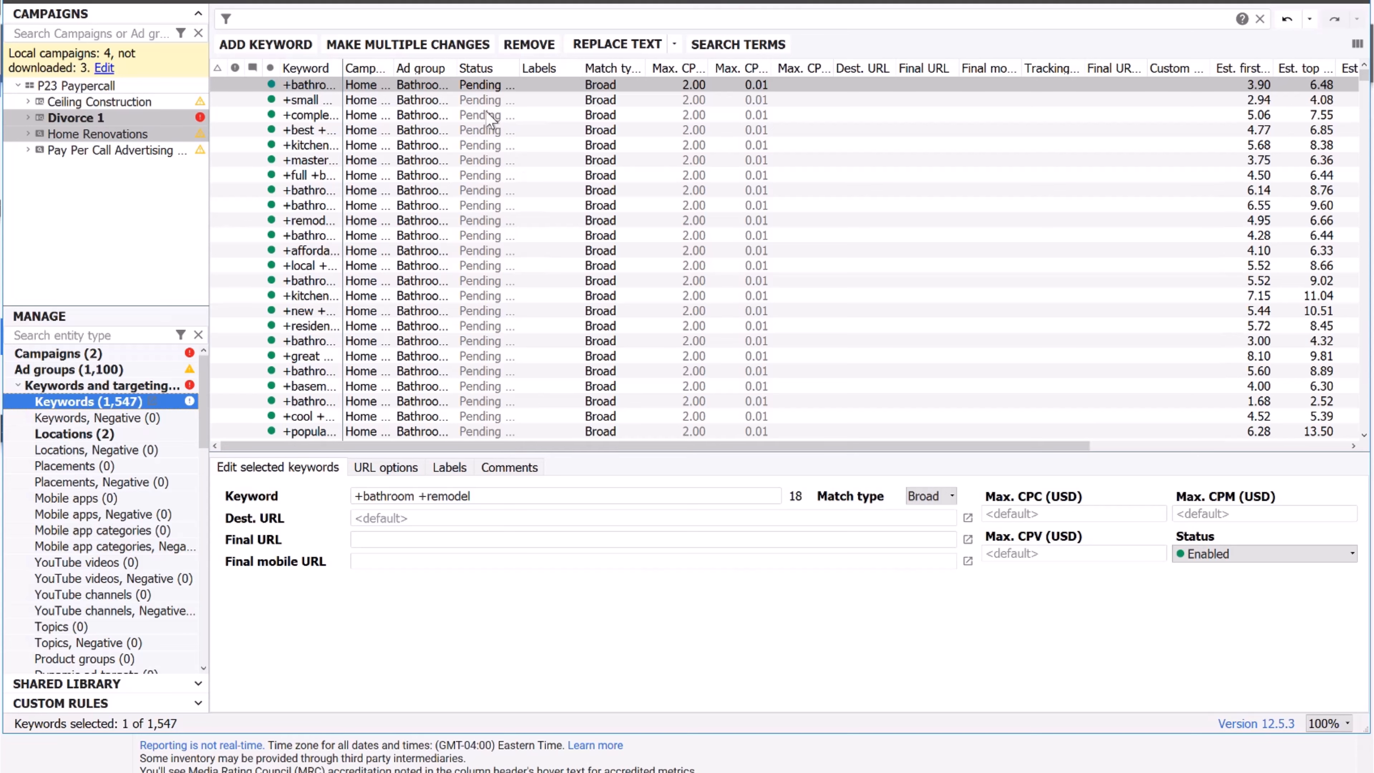
click(269, 66)
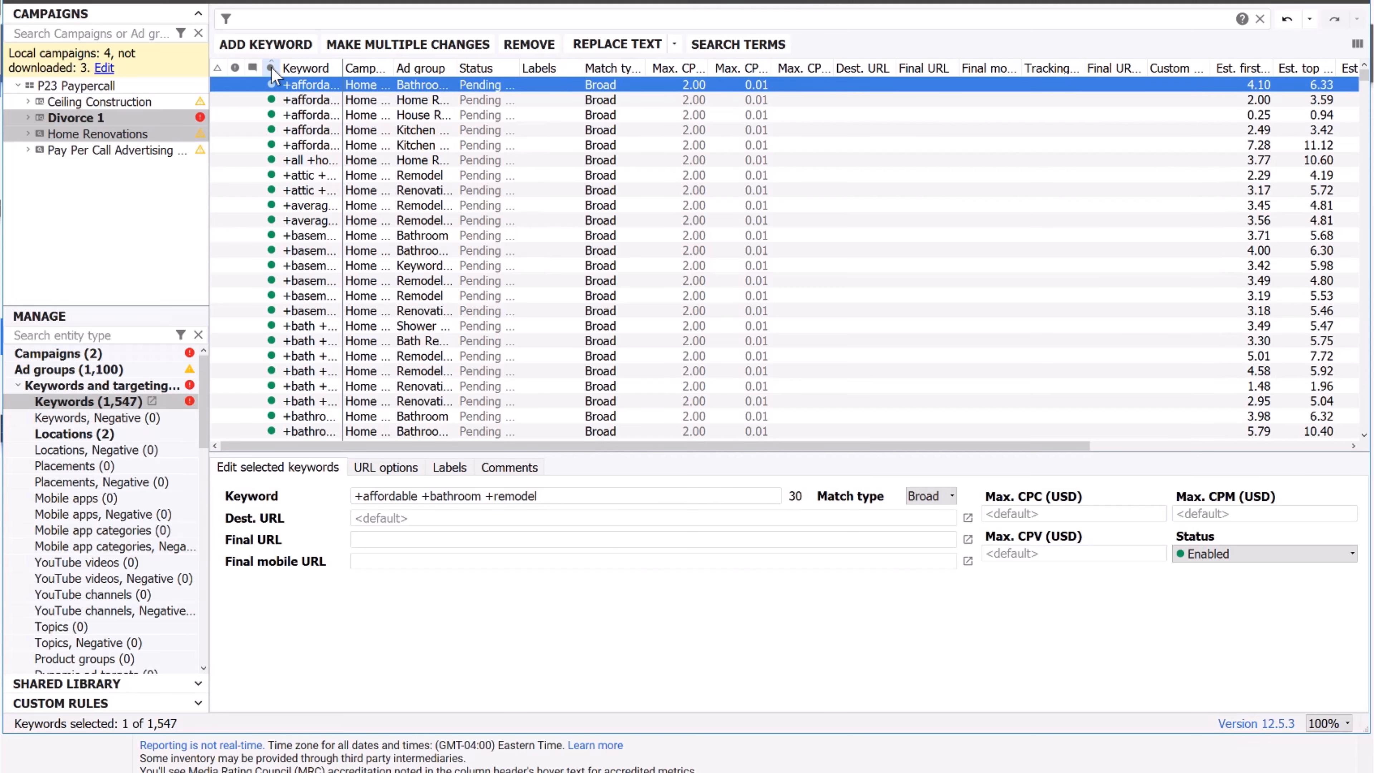
click(270, 66)
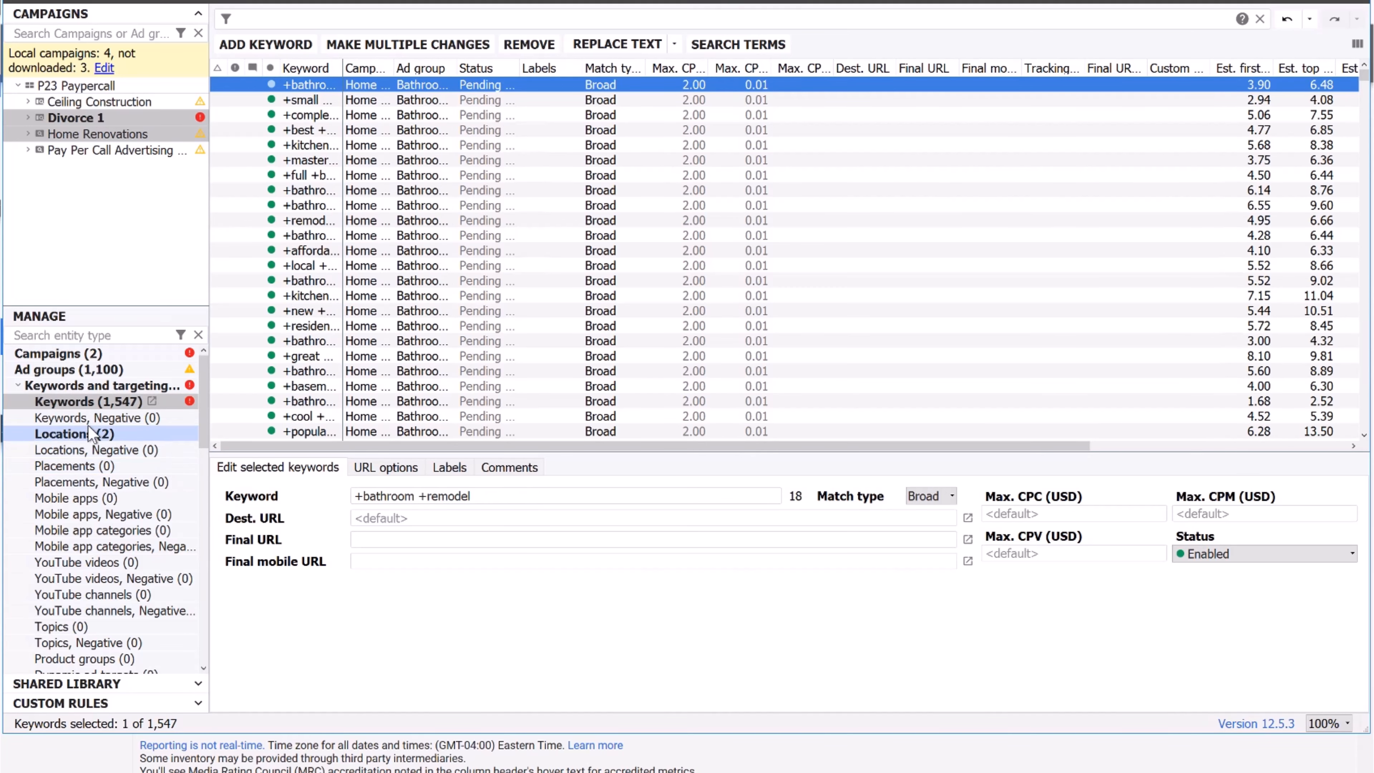
click(28, 118)
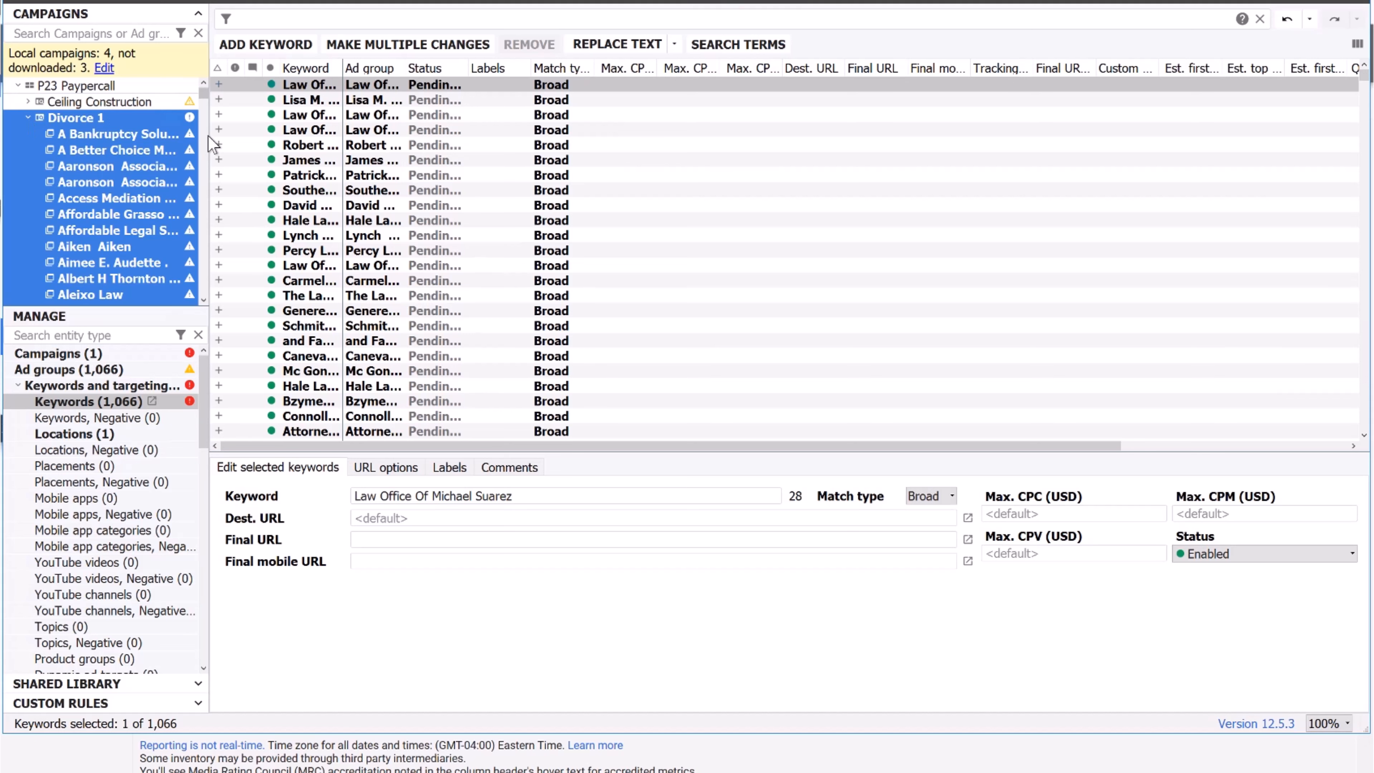
click(105, 145)
click(116, 133)
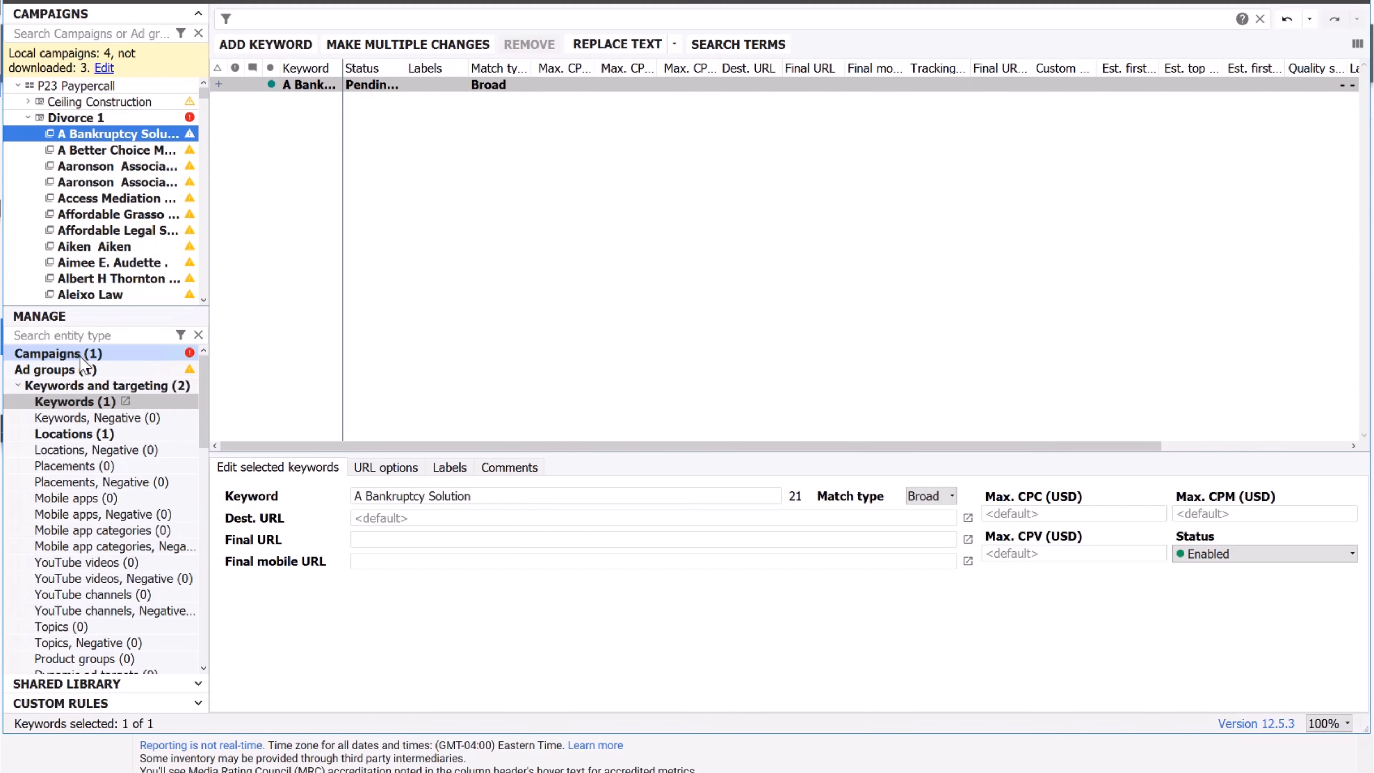
click(82, 356)
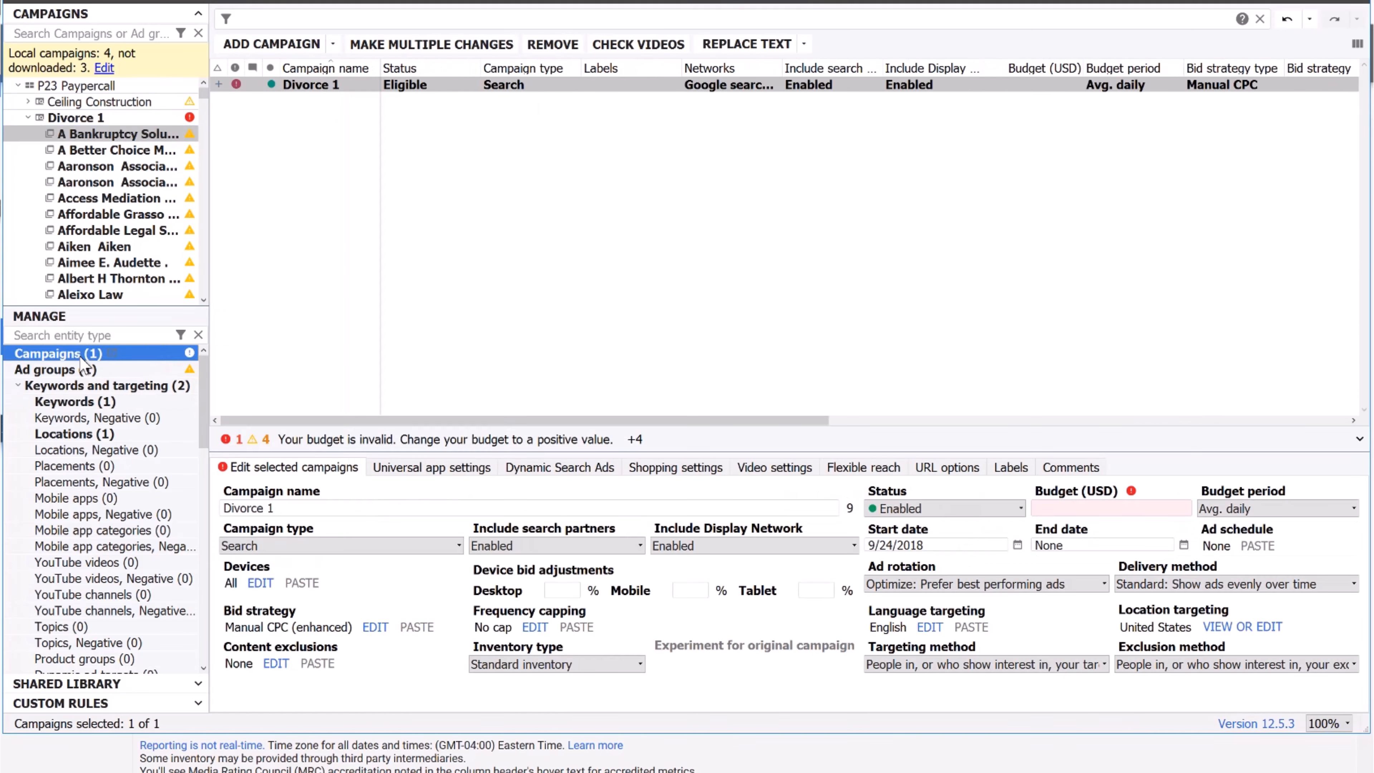
Set Divorce 1's daily budget to 20.00 USD with Standard delivery, then list its 1,066 keywords.
click(1116, 510)
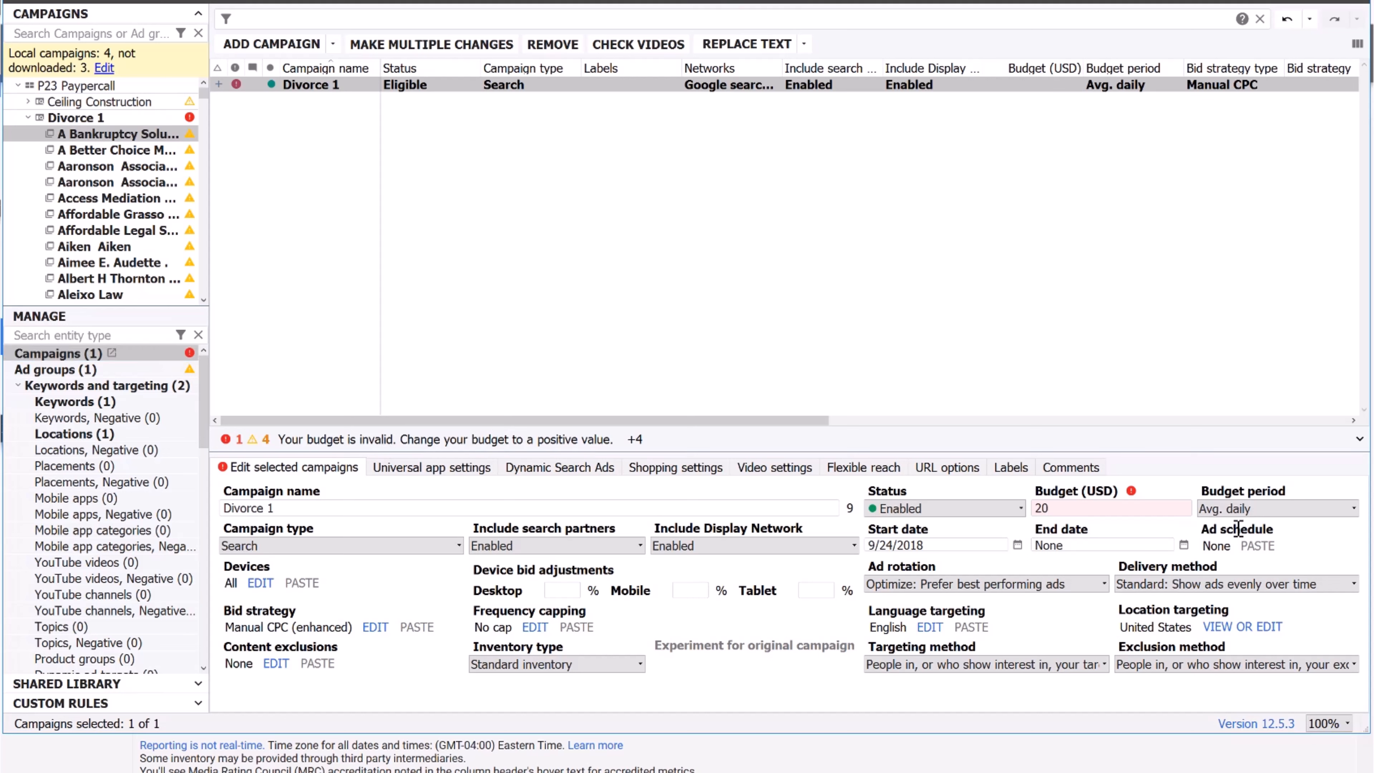
click(1158, 585)
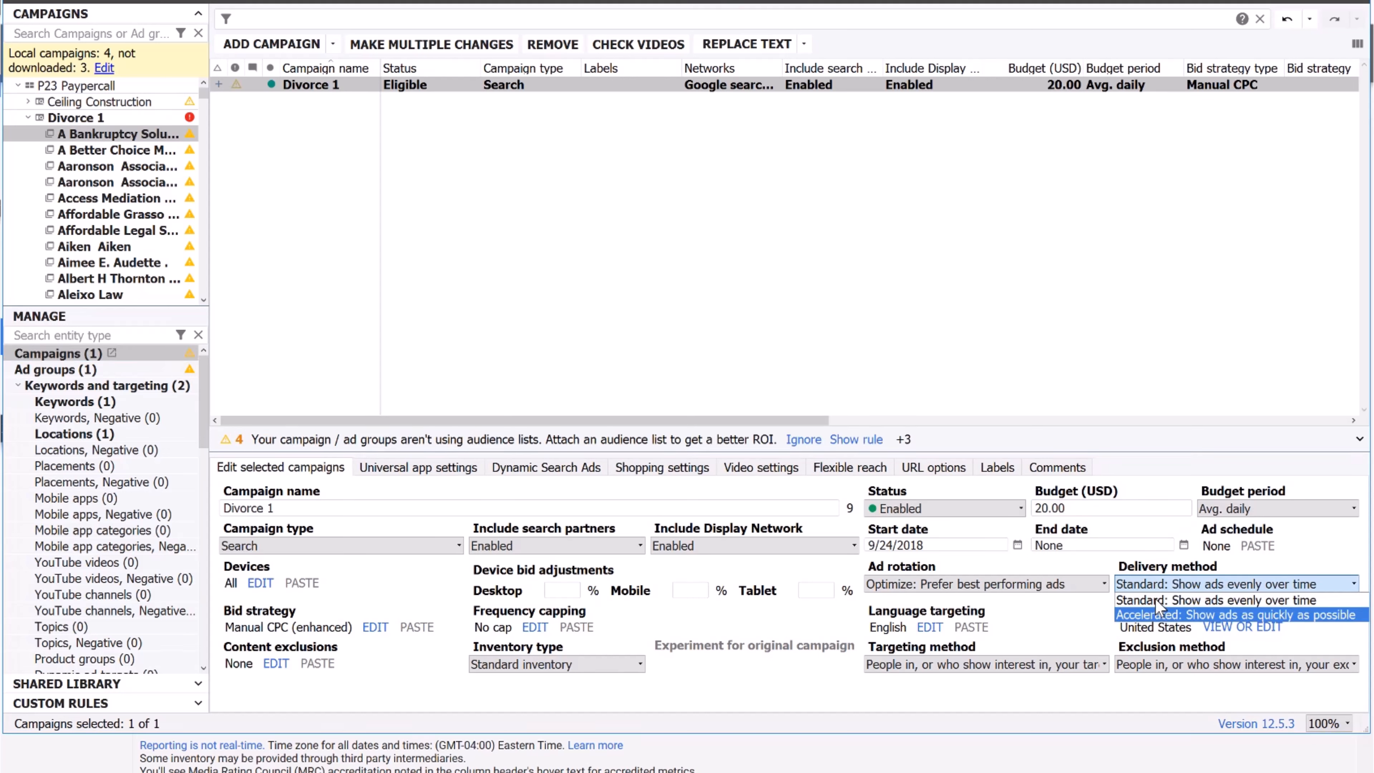
click(1155, 584)
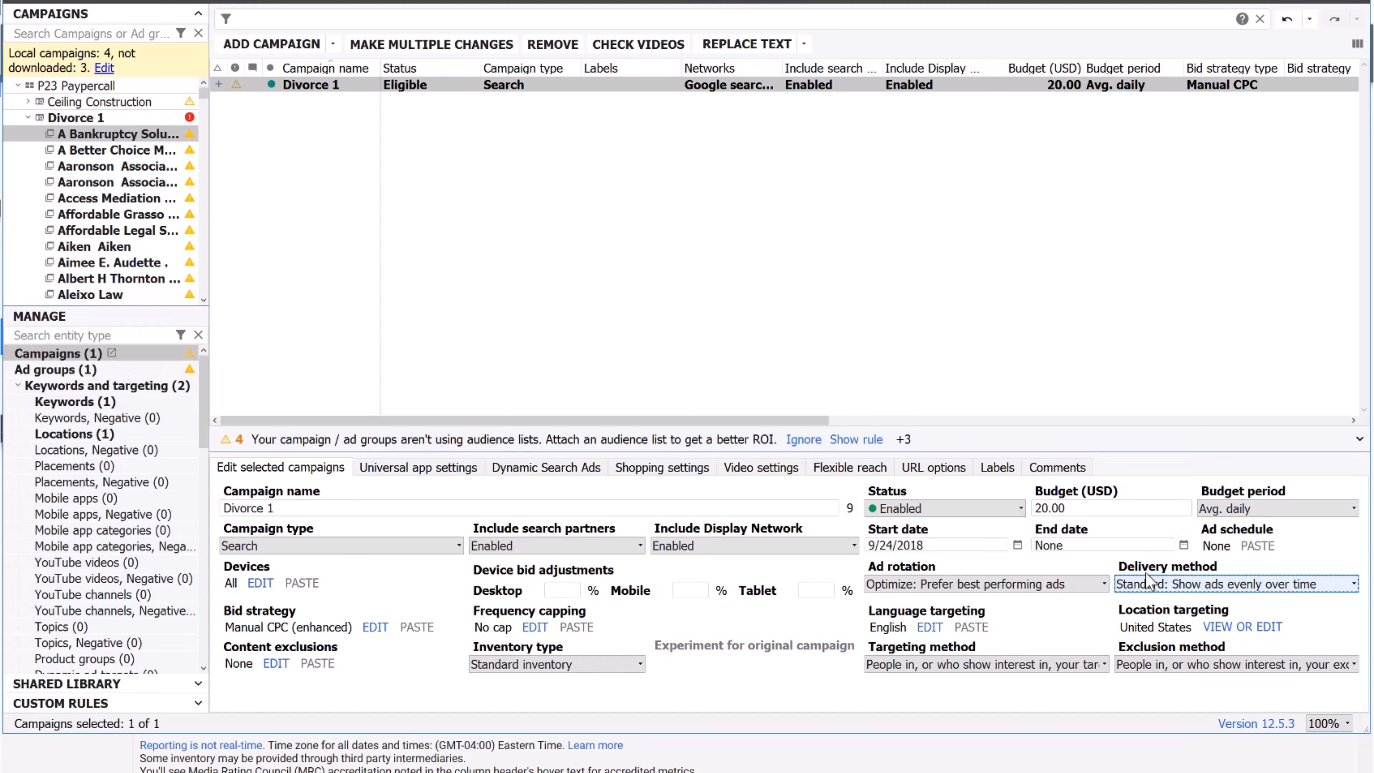
click(70, 119)
click(103, 402)
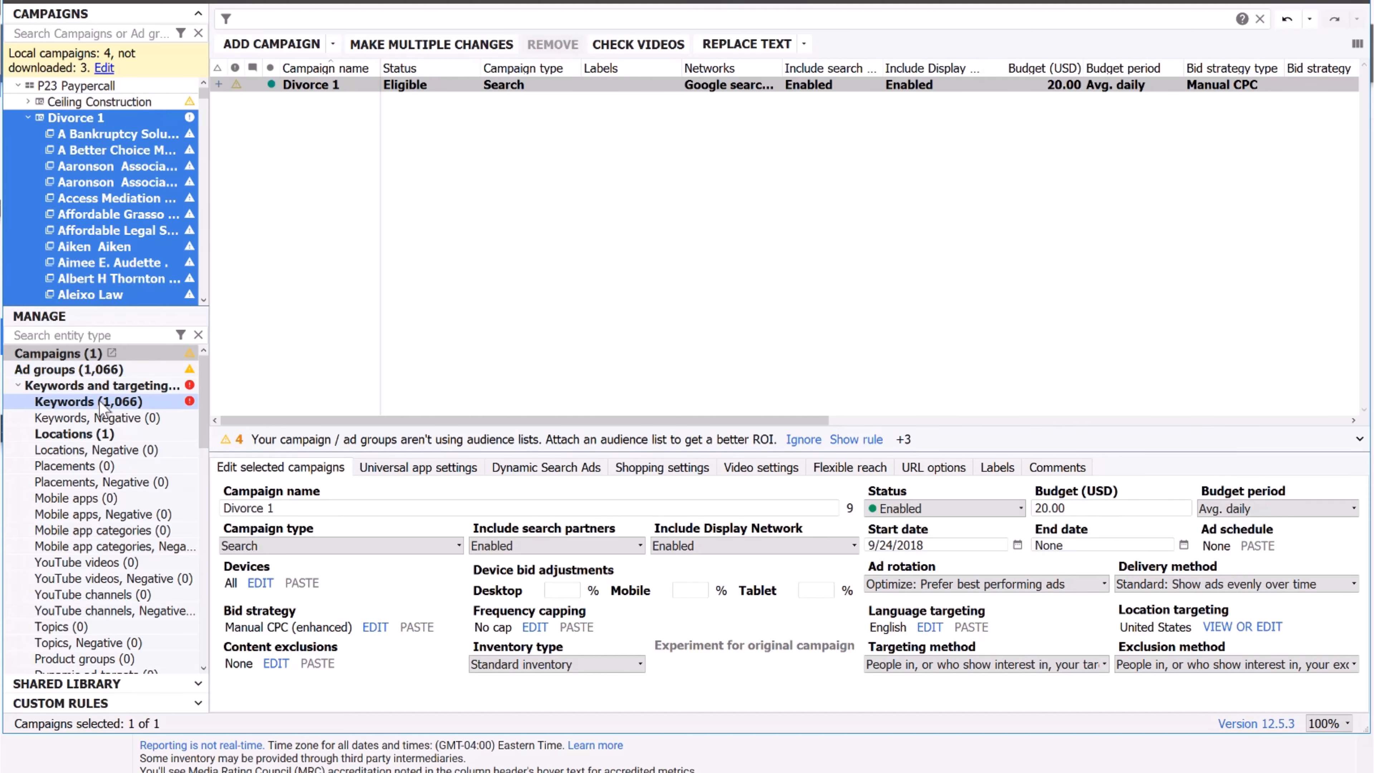
Widen the Keyword column so full firm names show, and select all 1,066 keywords.
drag(343, 64, 710, 68)
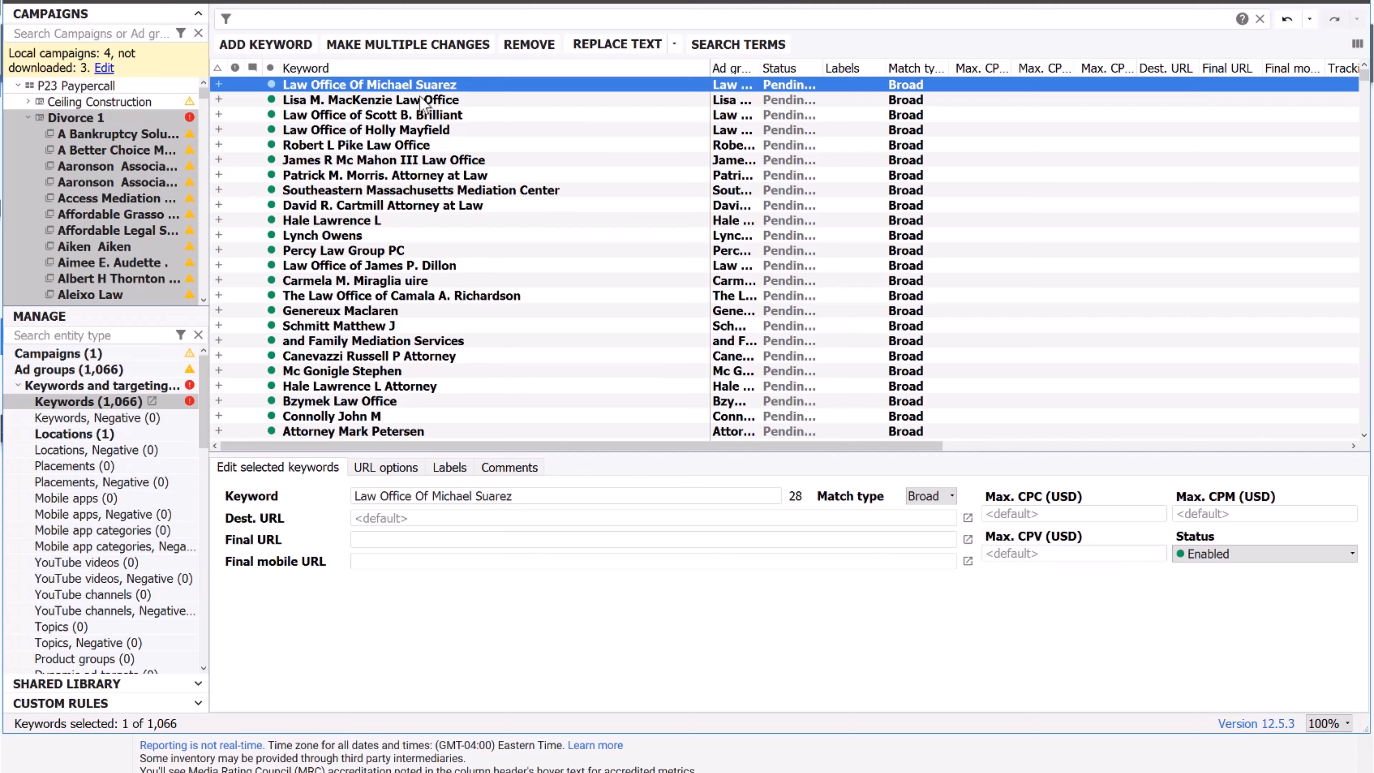
click(424, 100)
click(537, 89)
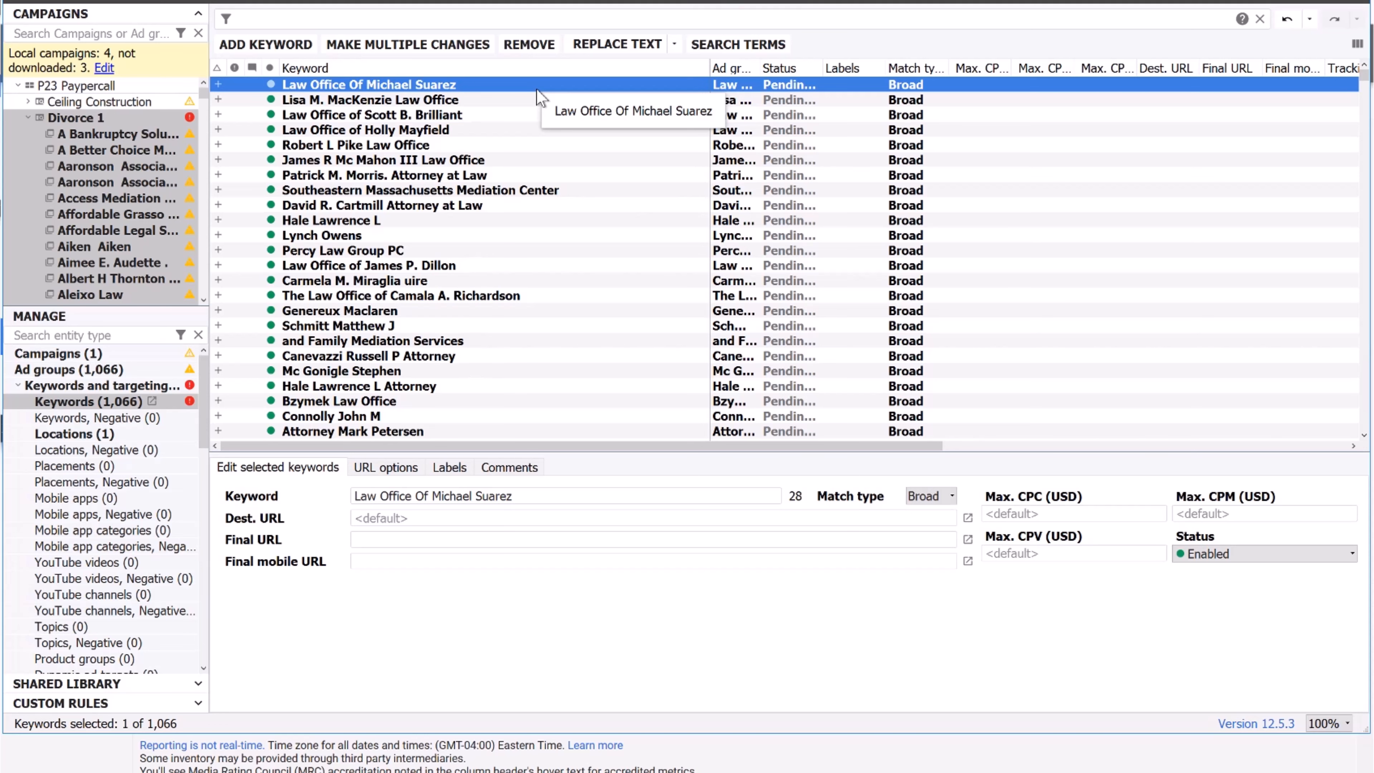
key(ctrl+a)
click(417, 143)
click(468, 143)
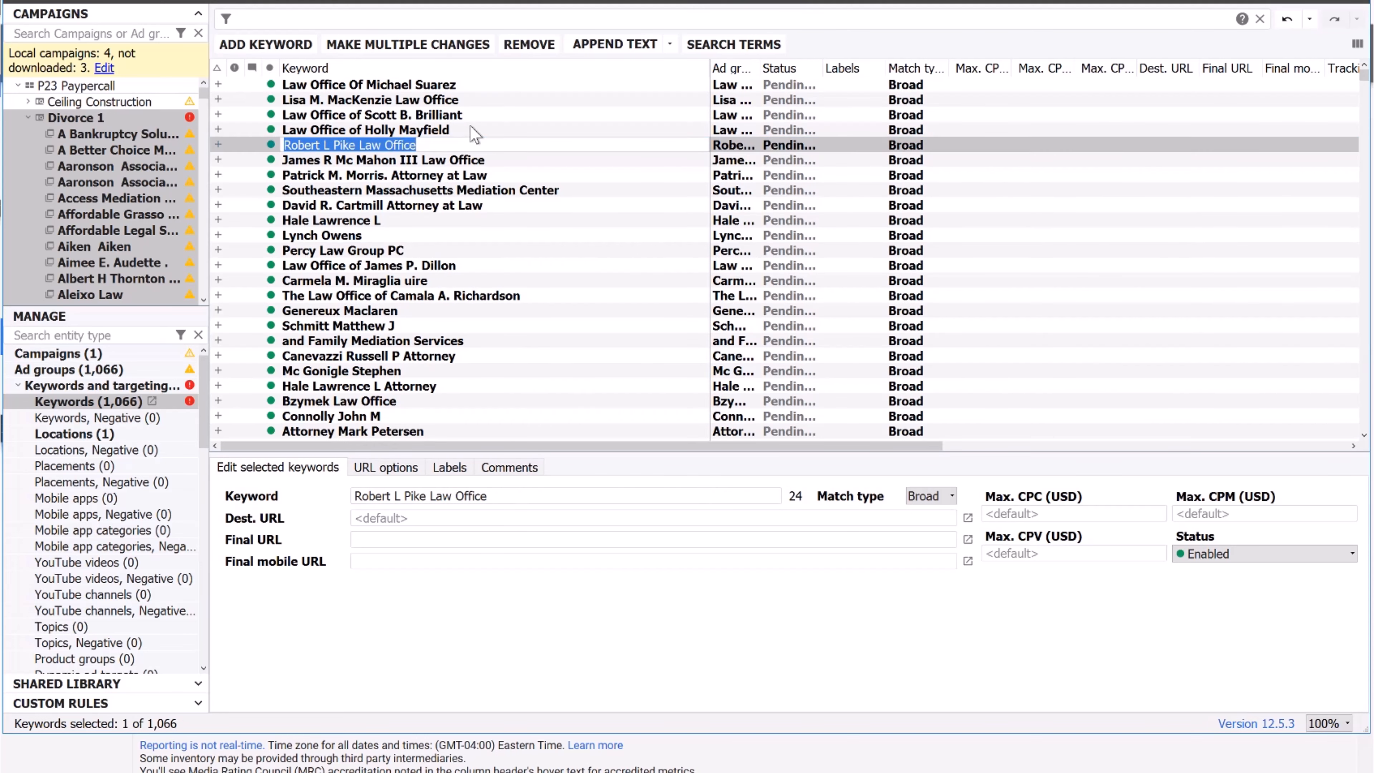
click(482, 116)
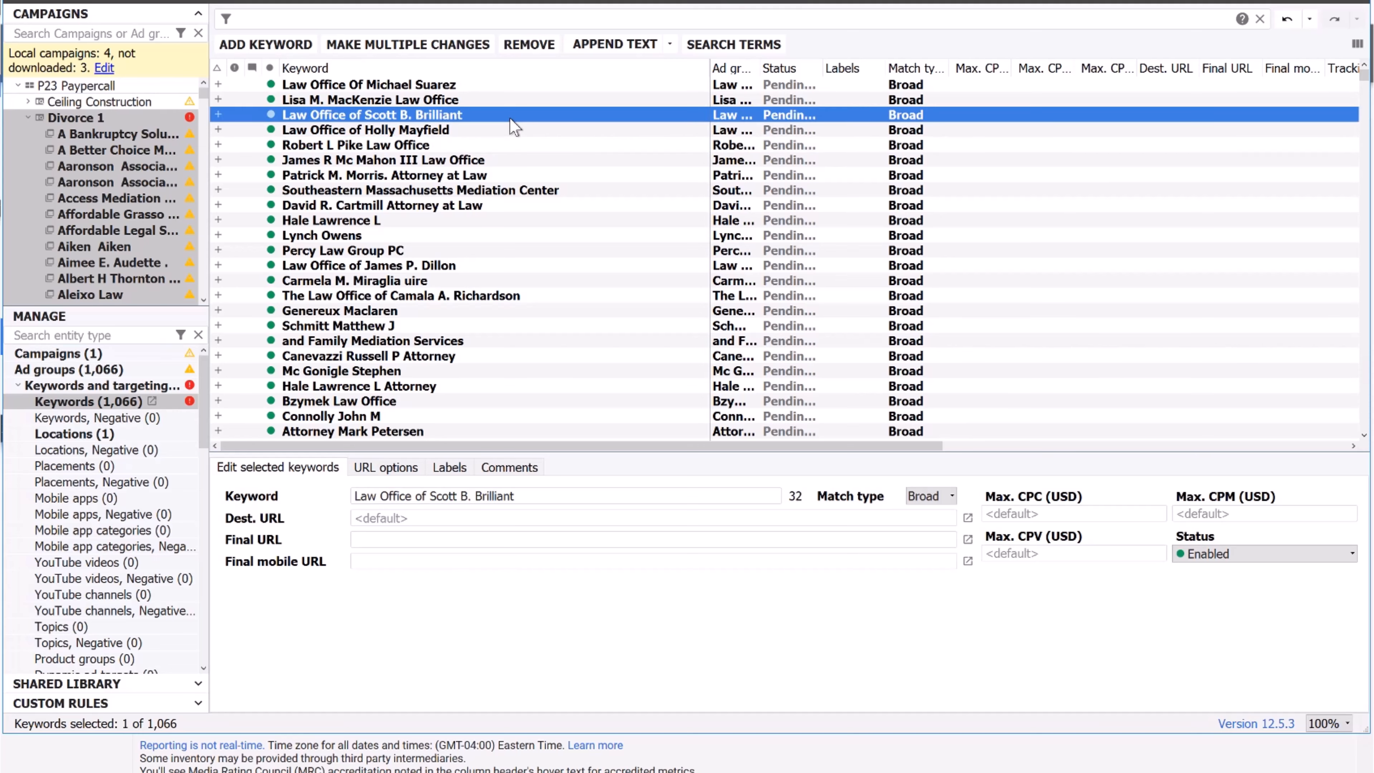
key(ctrl+a)
click(226, 20)
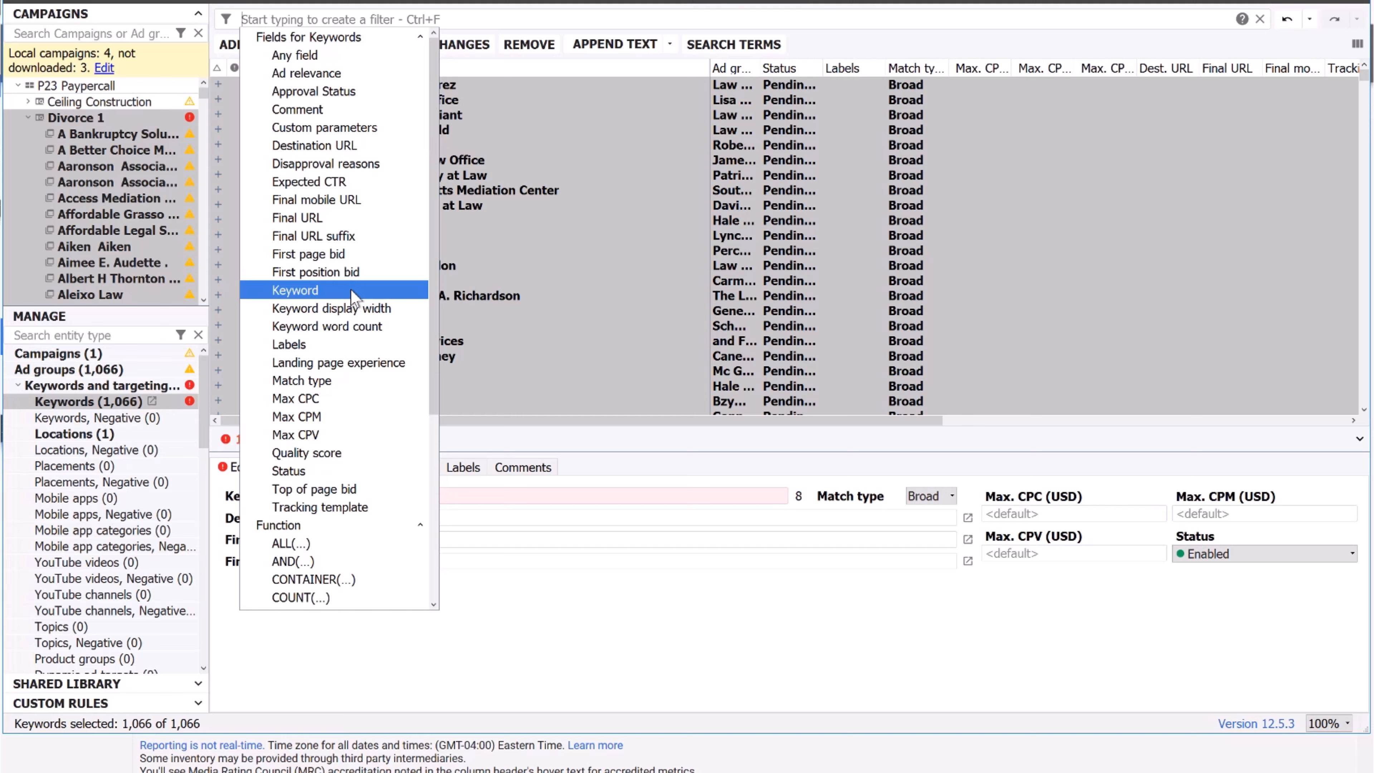
Filter the keywords to exclude any containing law, lawyer or attorney, leaving 572 of 1,066.
click(353, 292)
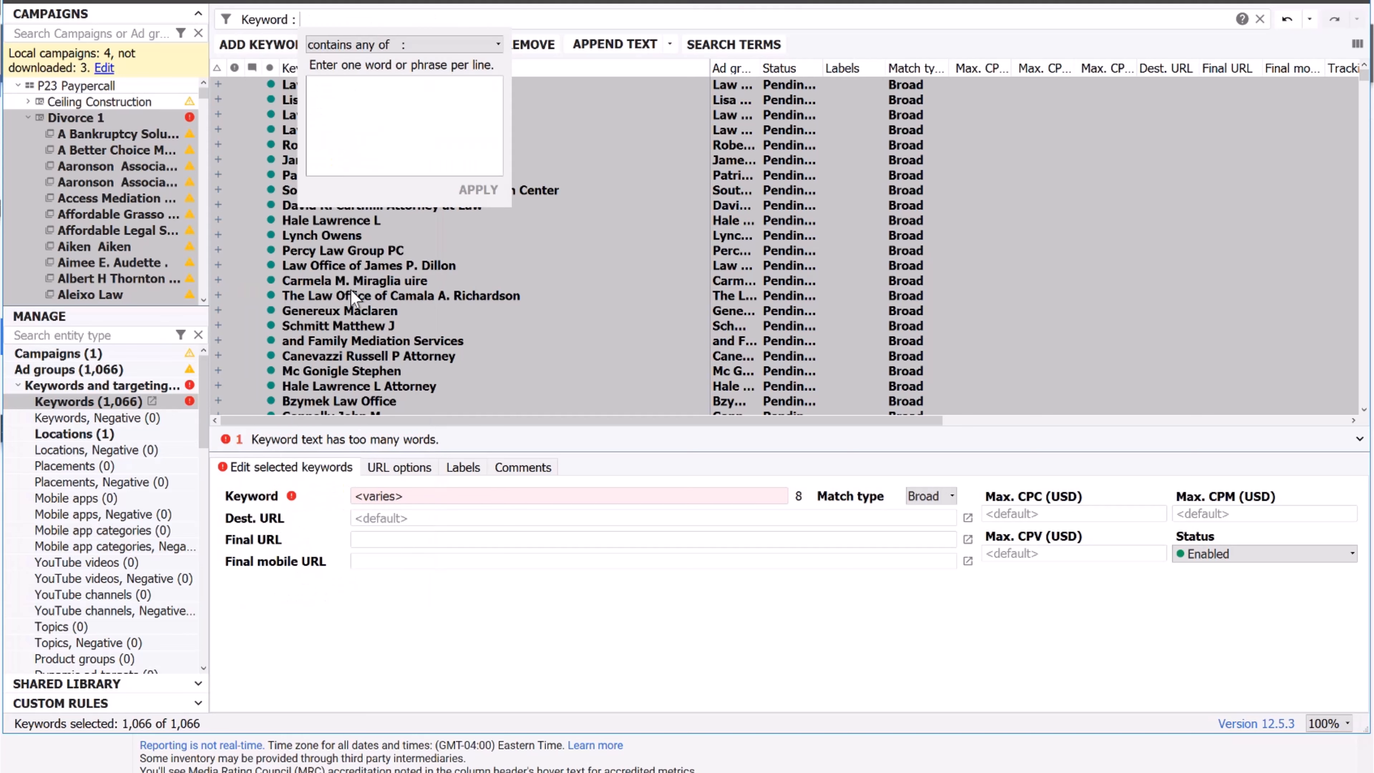
click(409, 45)
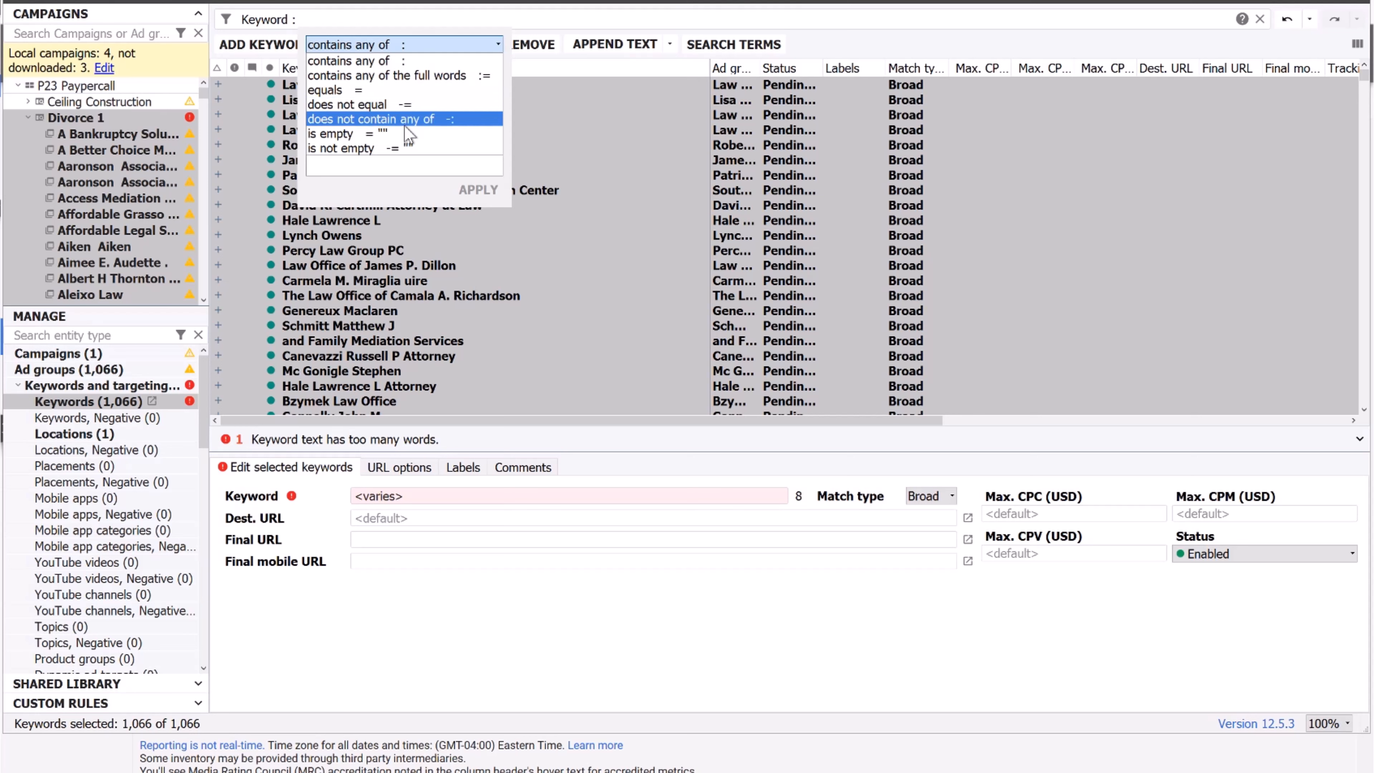
click(407, 120)
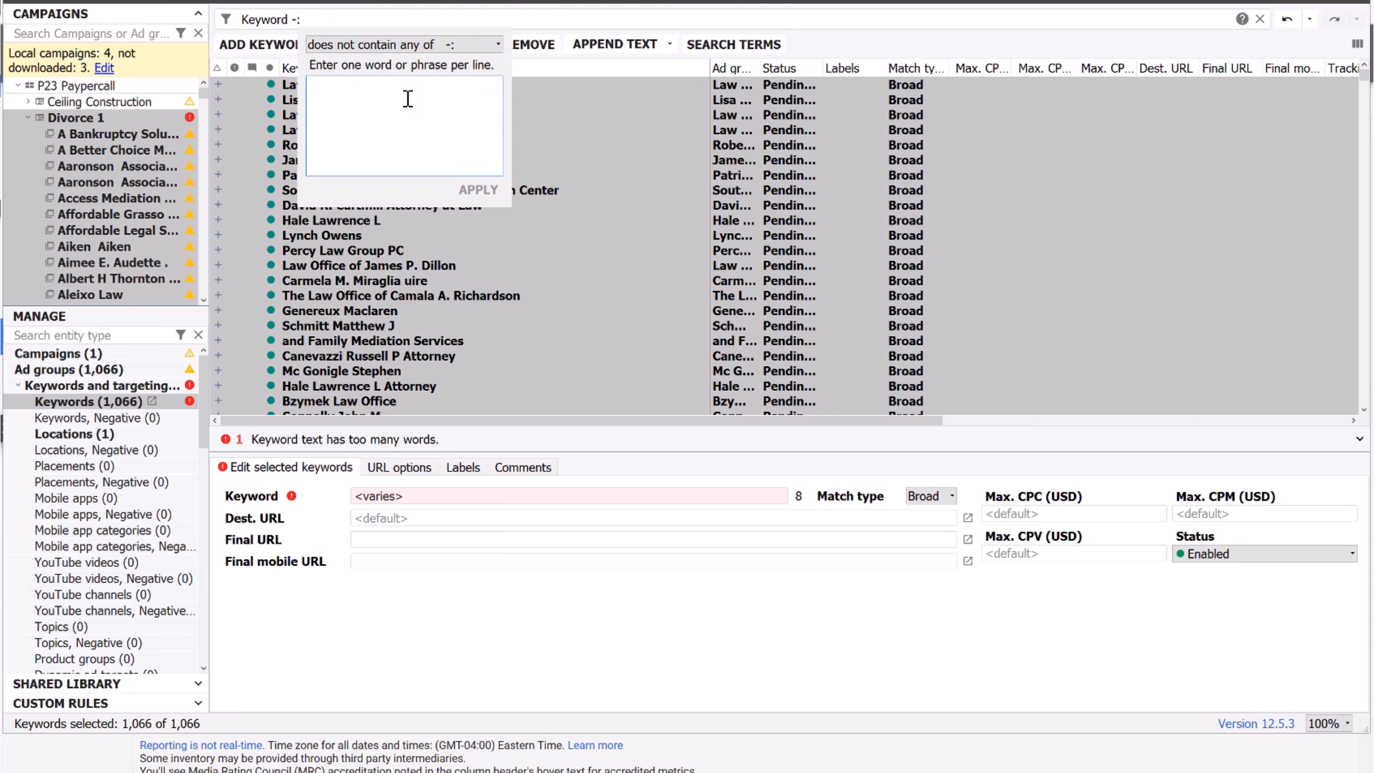
text(law lawyer)
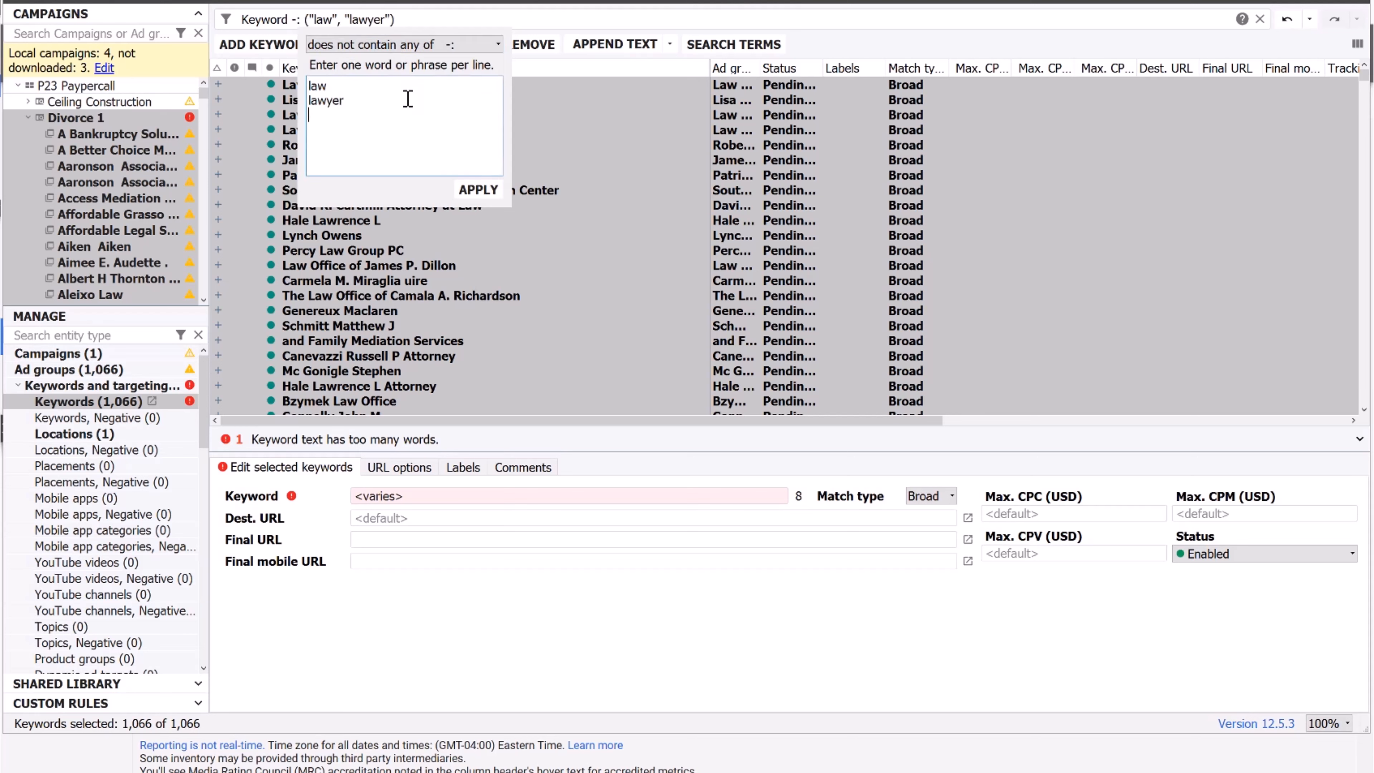
key(Return)
text(attorney)
click(479, 189)
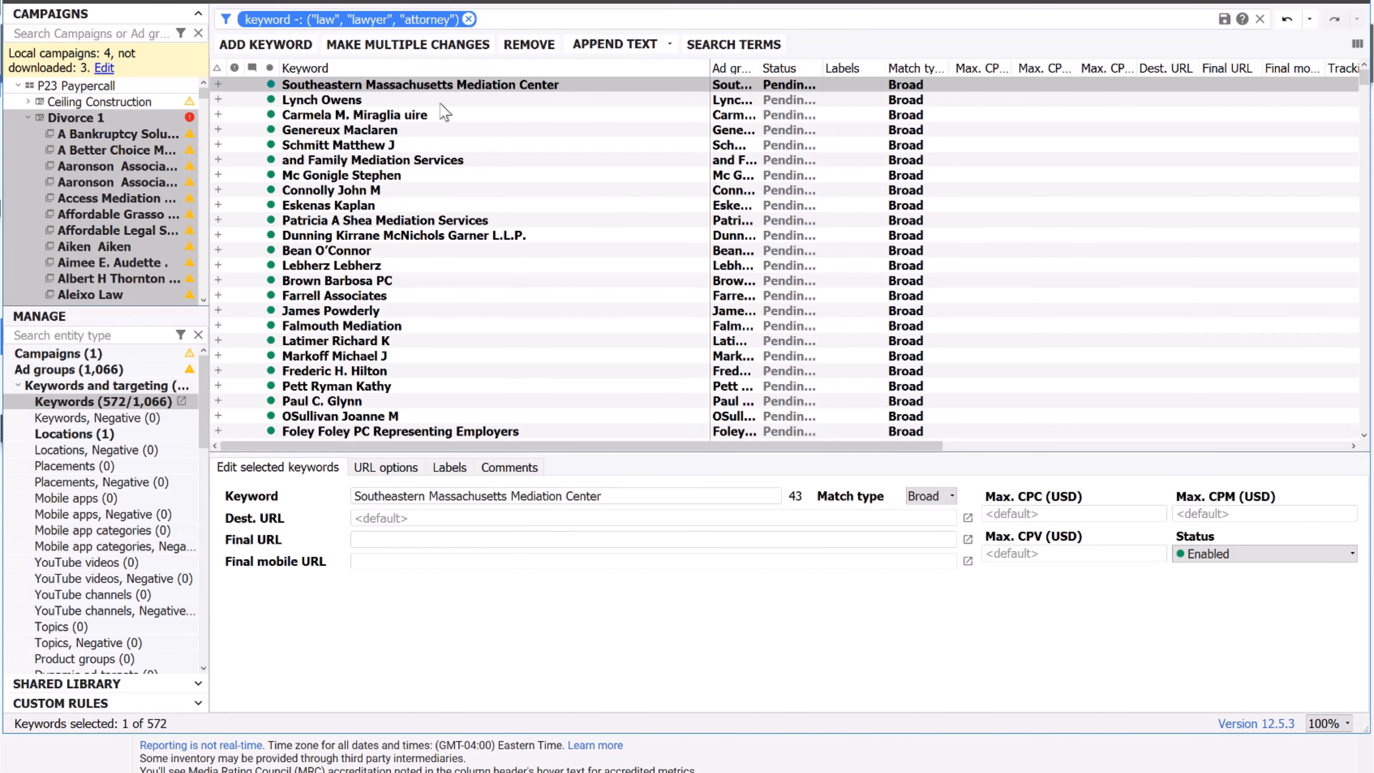
scroll(449, 236, down, 4)
Append ' law' to the end of all 572 filtered keywords.
click(452, 167)
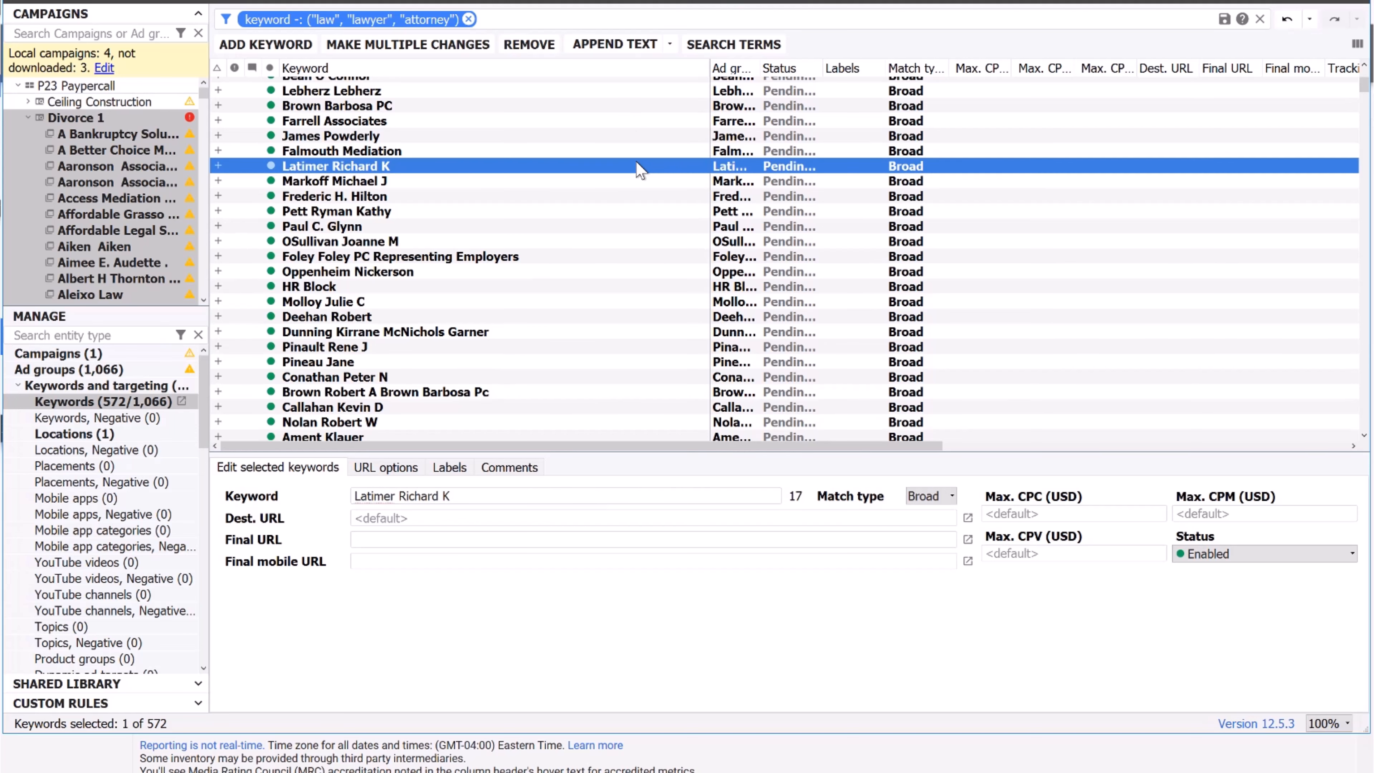
key(ctrl+a)
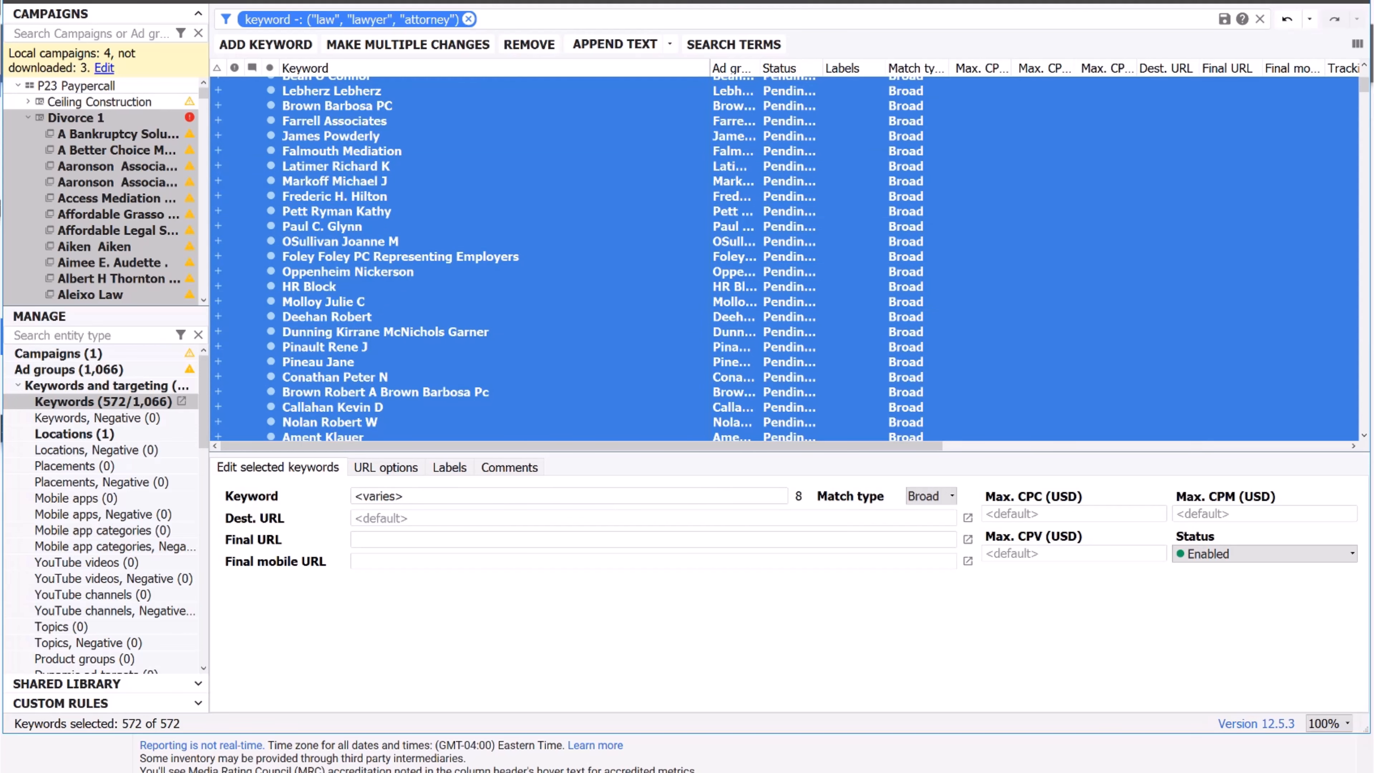
right_click(442, 156)
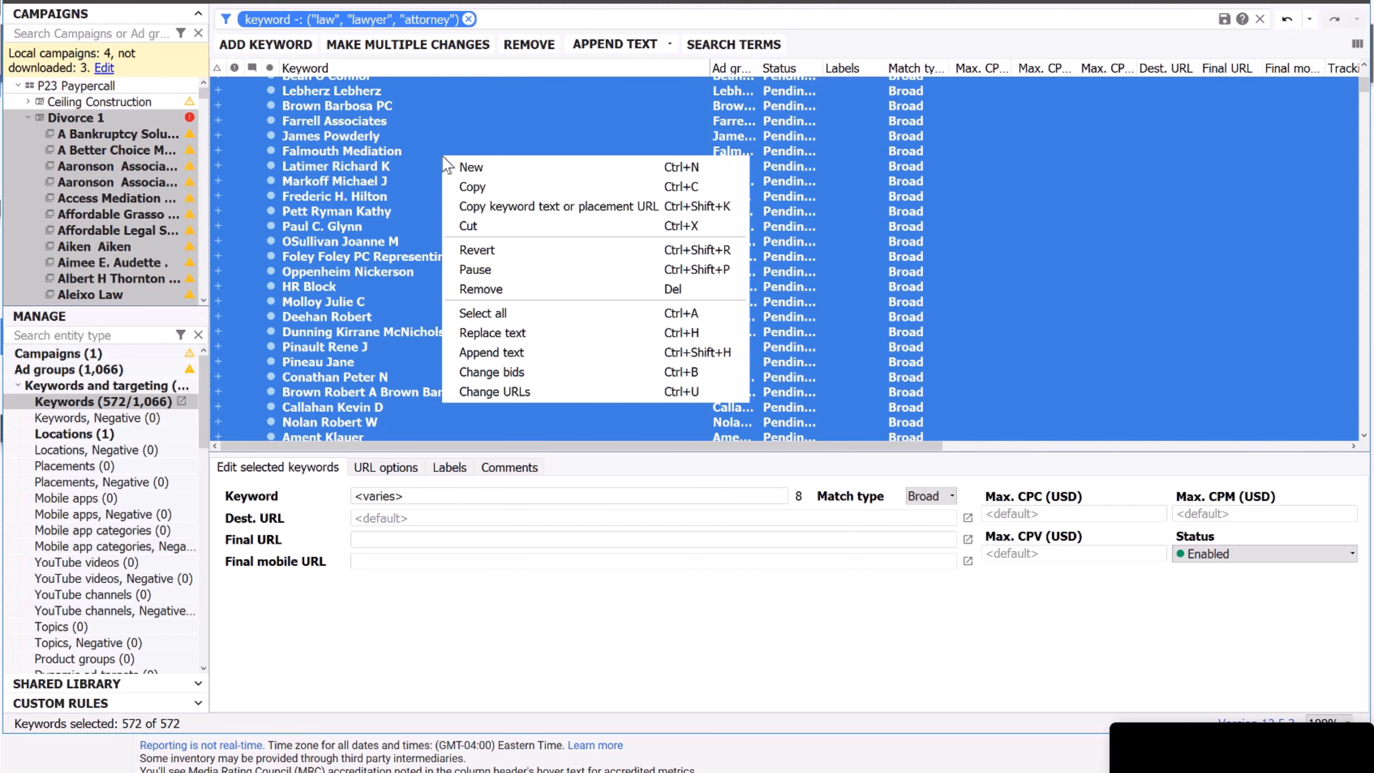
click(516, 343)
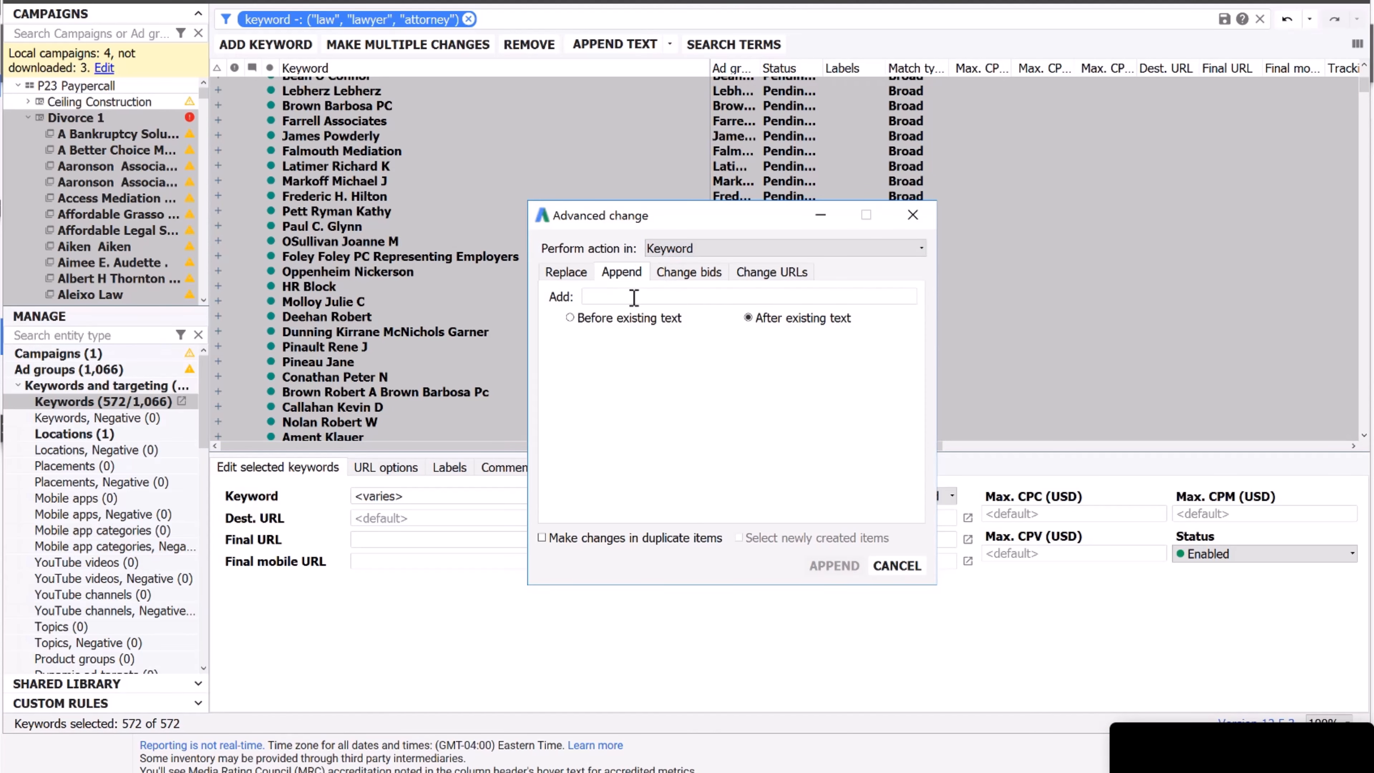
click(599, 295)
text(law)
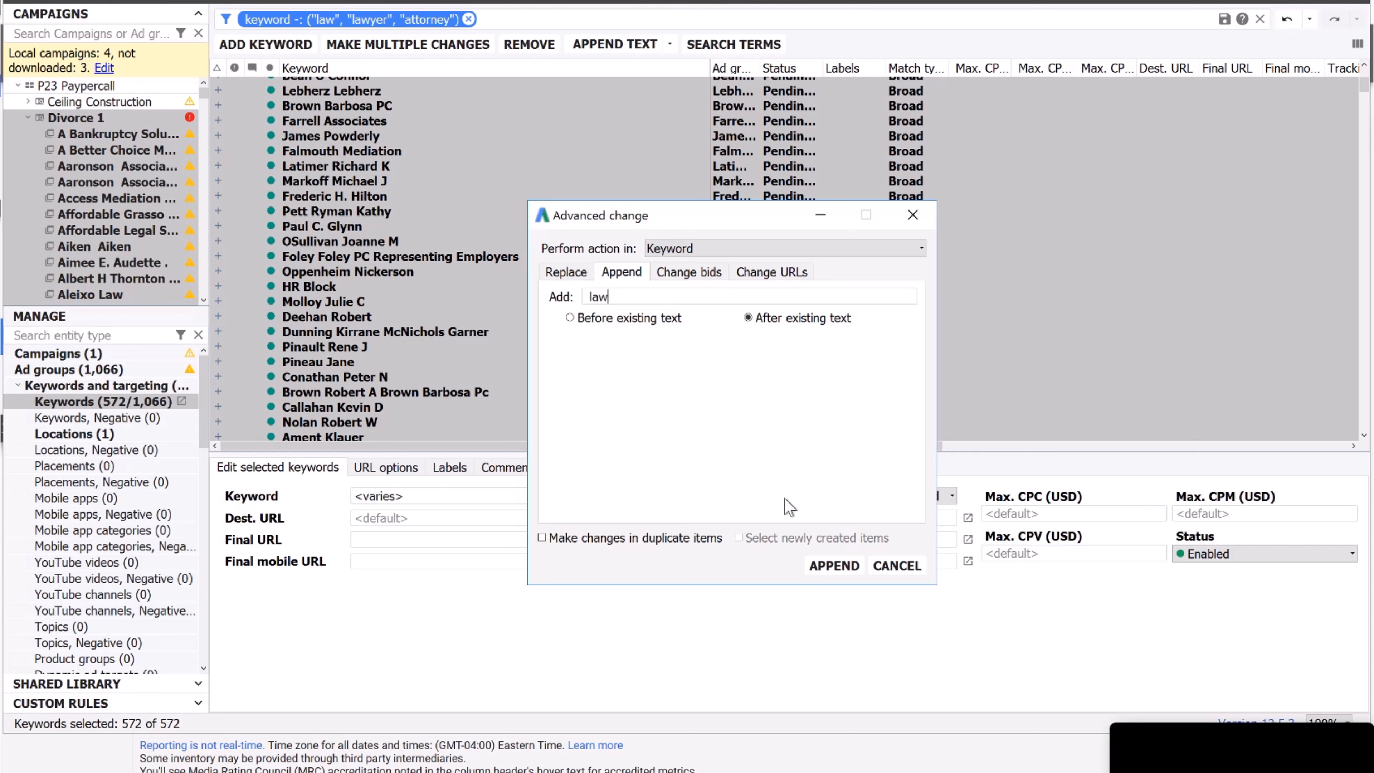
click(841, 572)
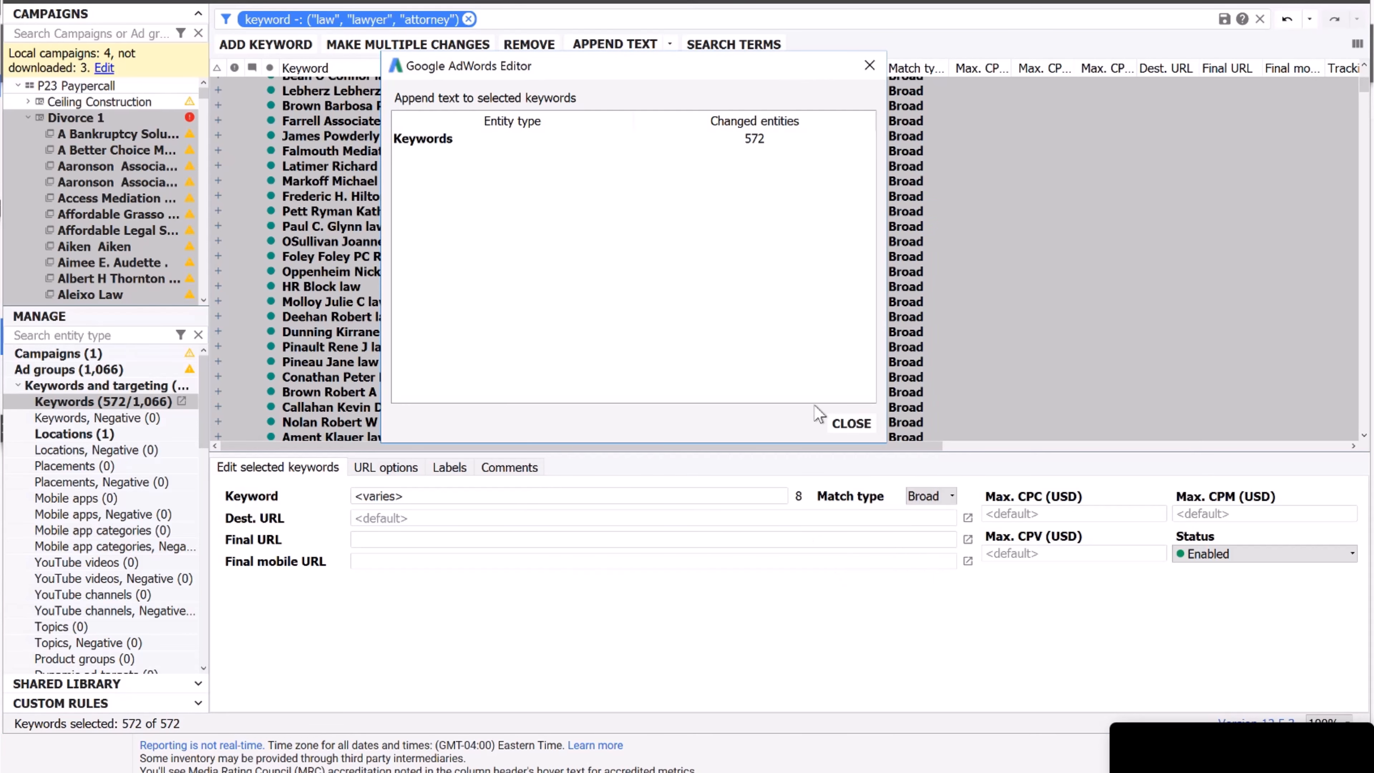
click(852, 424)
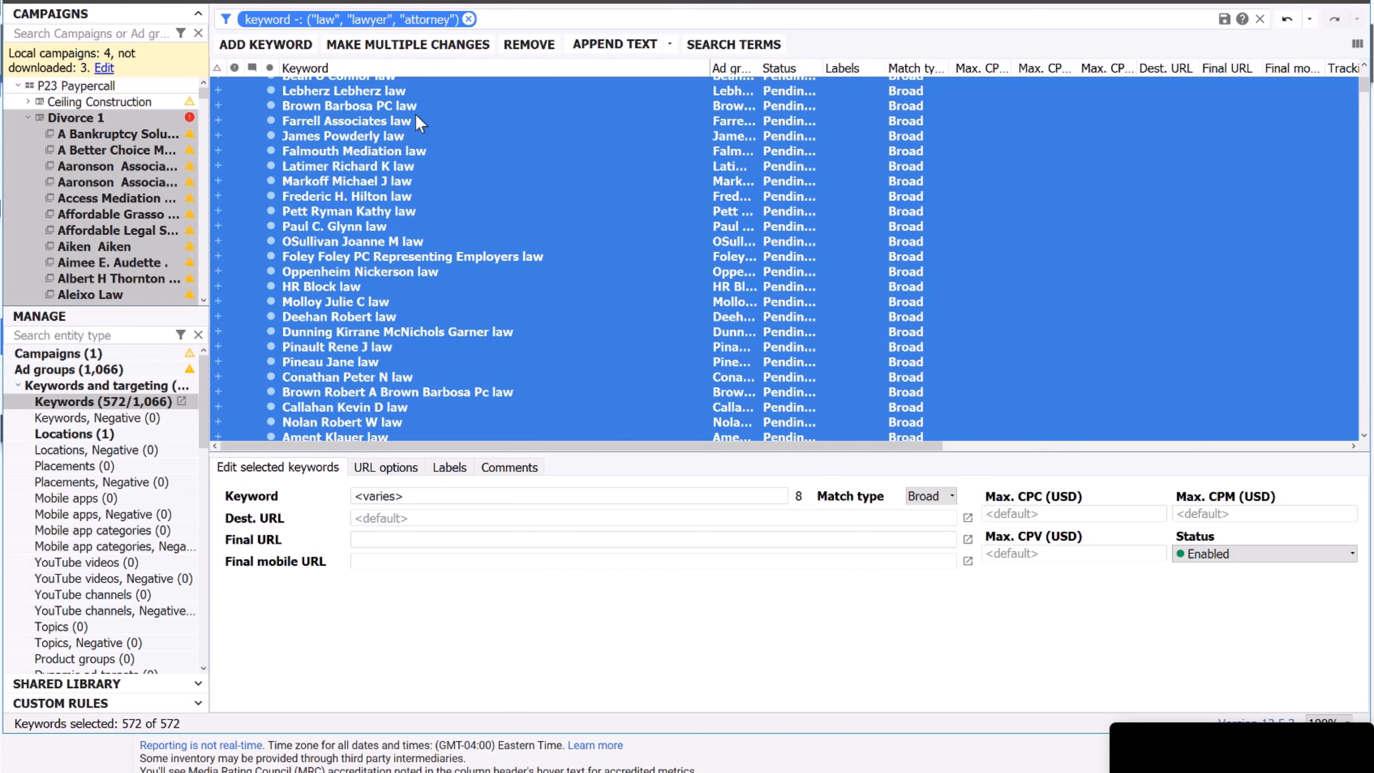
Clear the keyword filter so all 1,066 keywords are listed, and reselect Divorce 1.
click(469, 19)
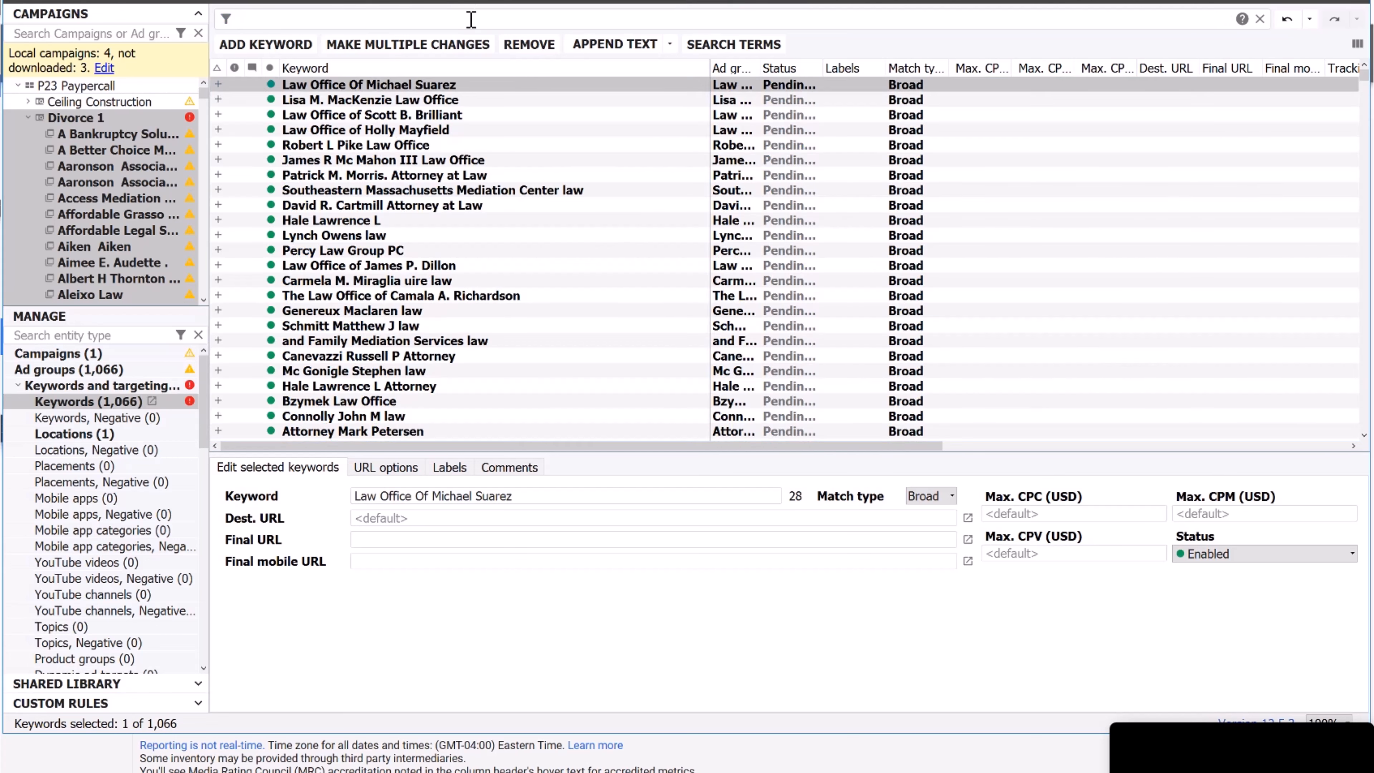
click(1367, 85)
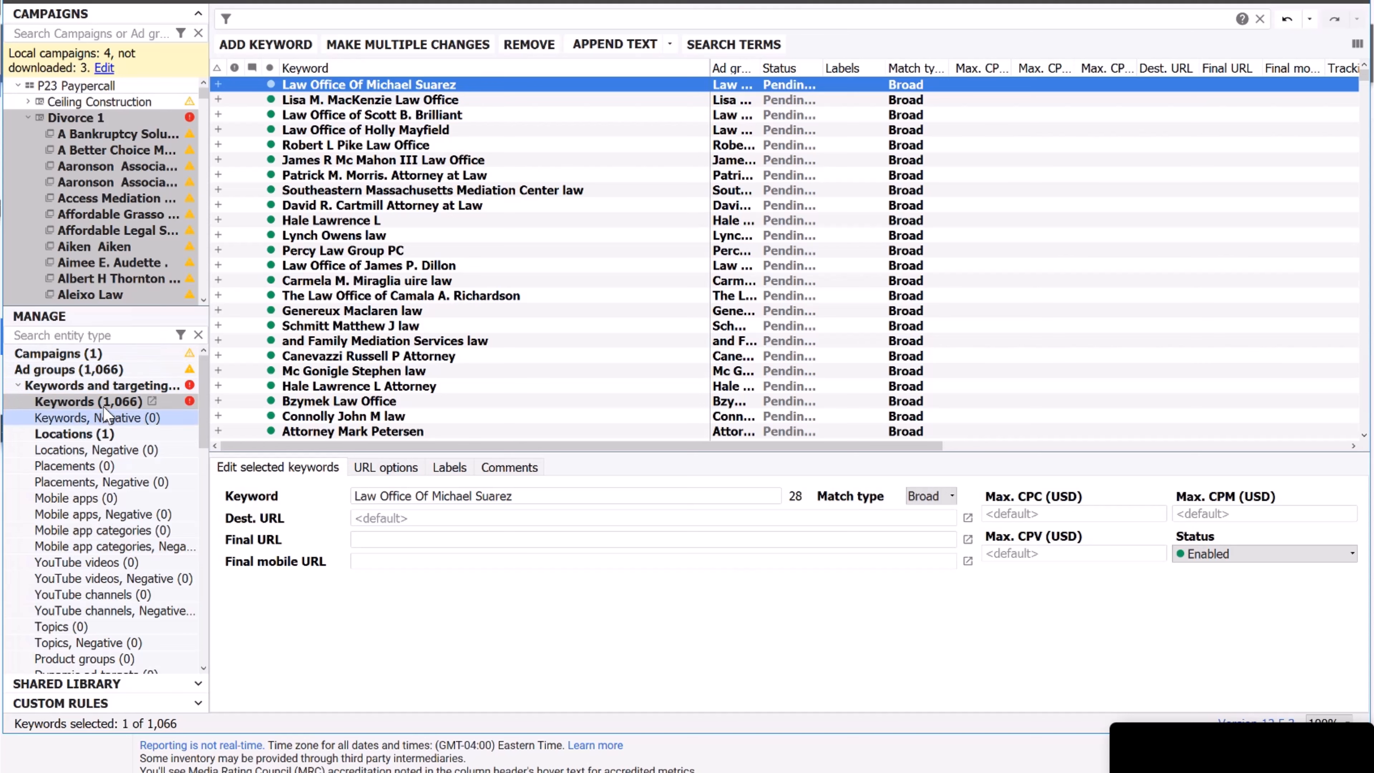
click(93, 115)
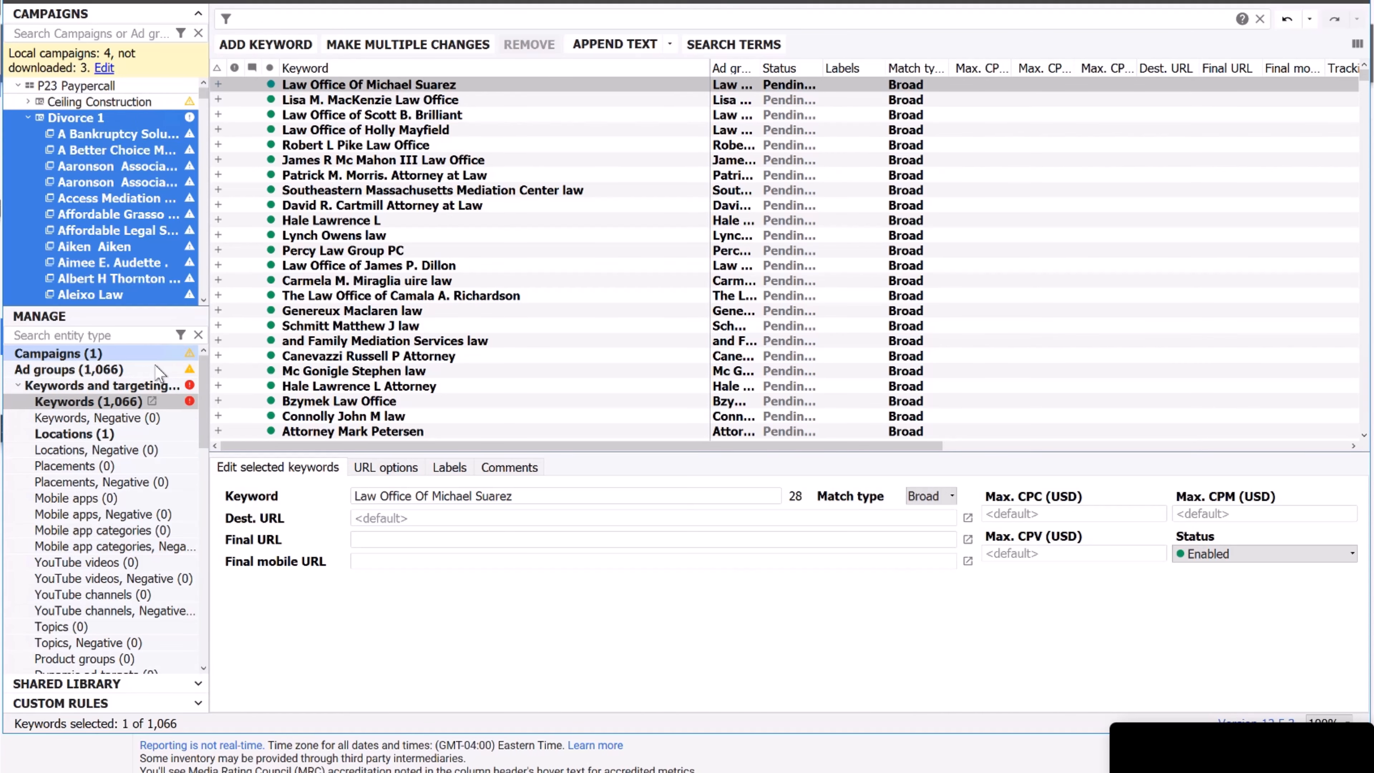
Disable search partners and Display Network for Divorce 1, and set desktop and tablet bid adjustments to -100%.
click(149, 355)
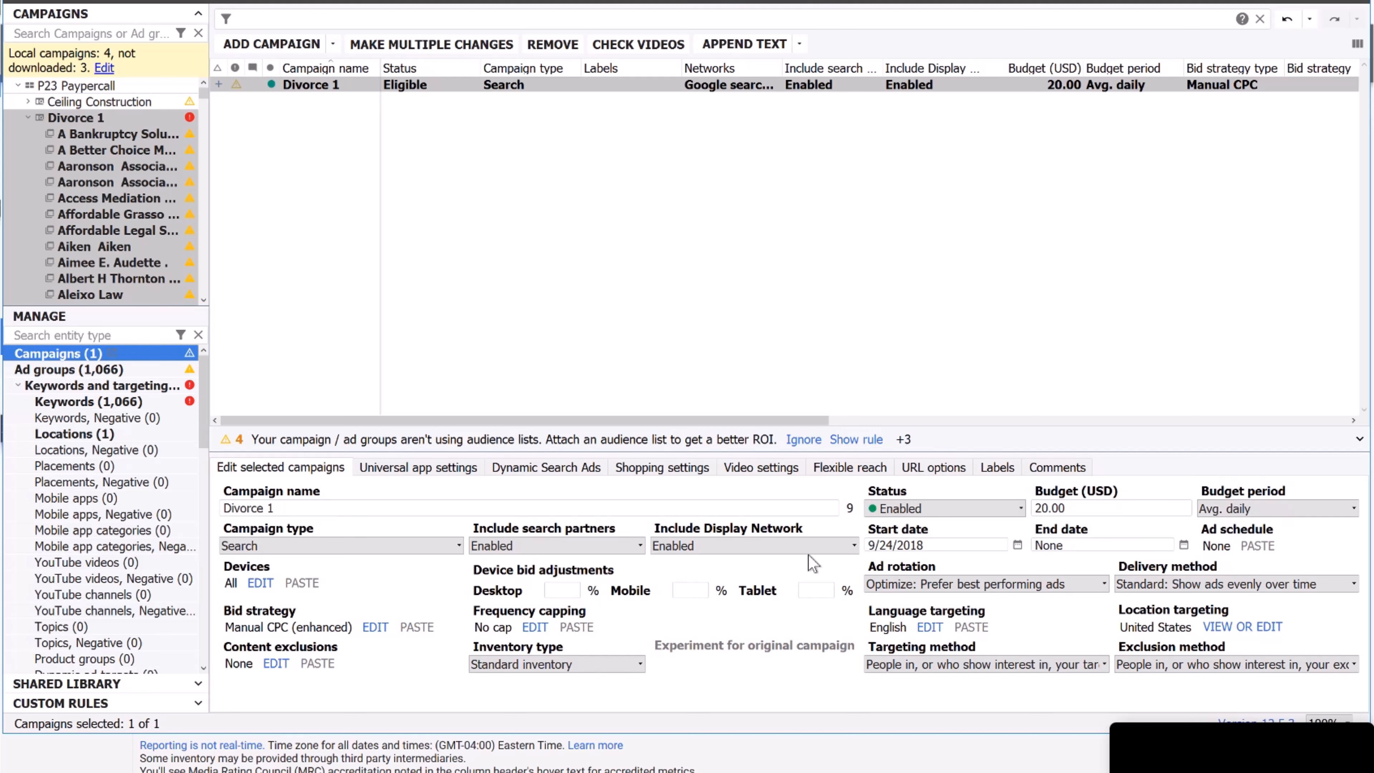
click(572, 548)
click(559, 576)
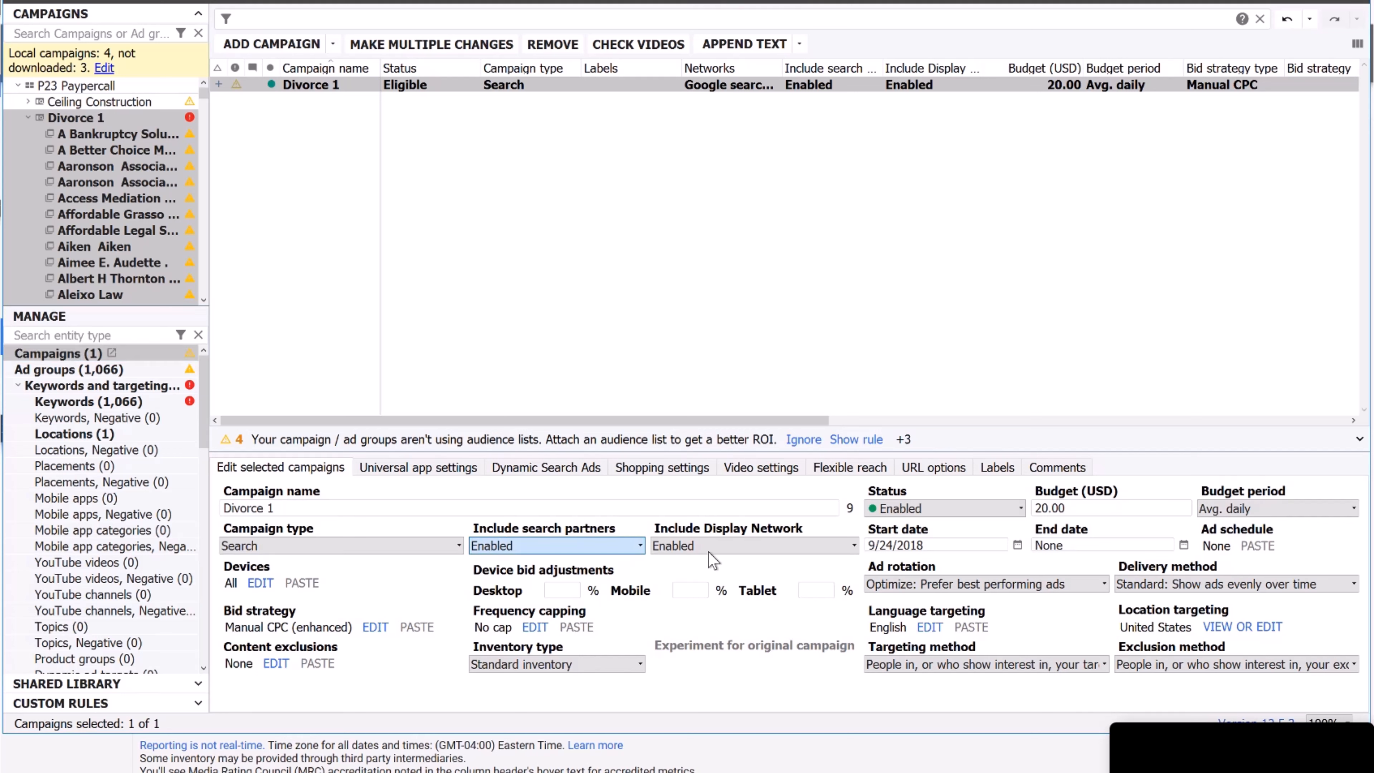
click(709, 553)
click(702, 574)
click(577, 595)
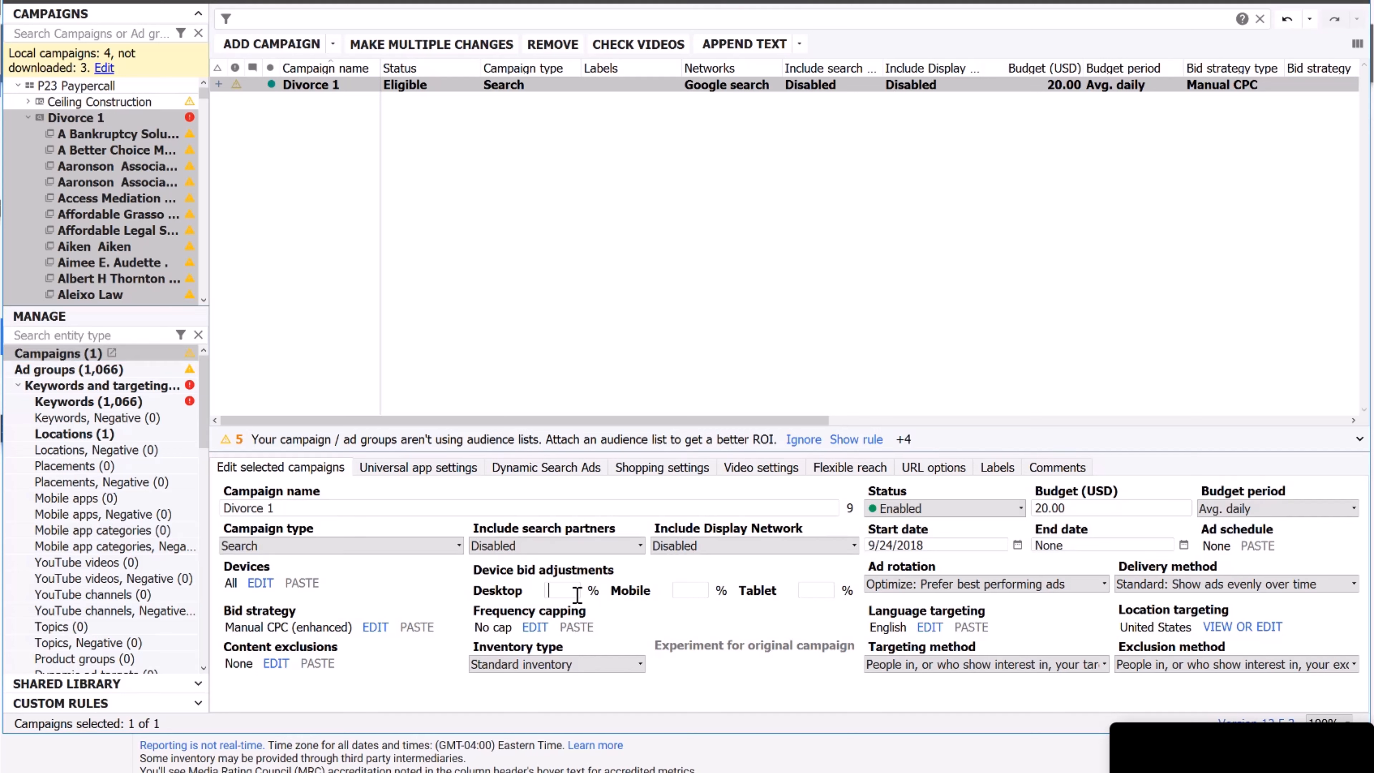
text(-100-100)
click(1171, 586)
click(1171, 586)
Target people in the targeted locations and switch bidding to Maximize clicks with a 2.00 CPC limit.
click(979, 671)
click(941, 691)
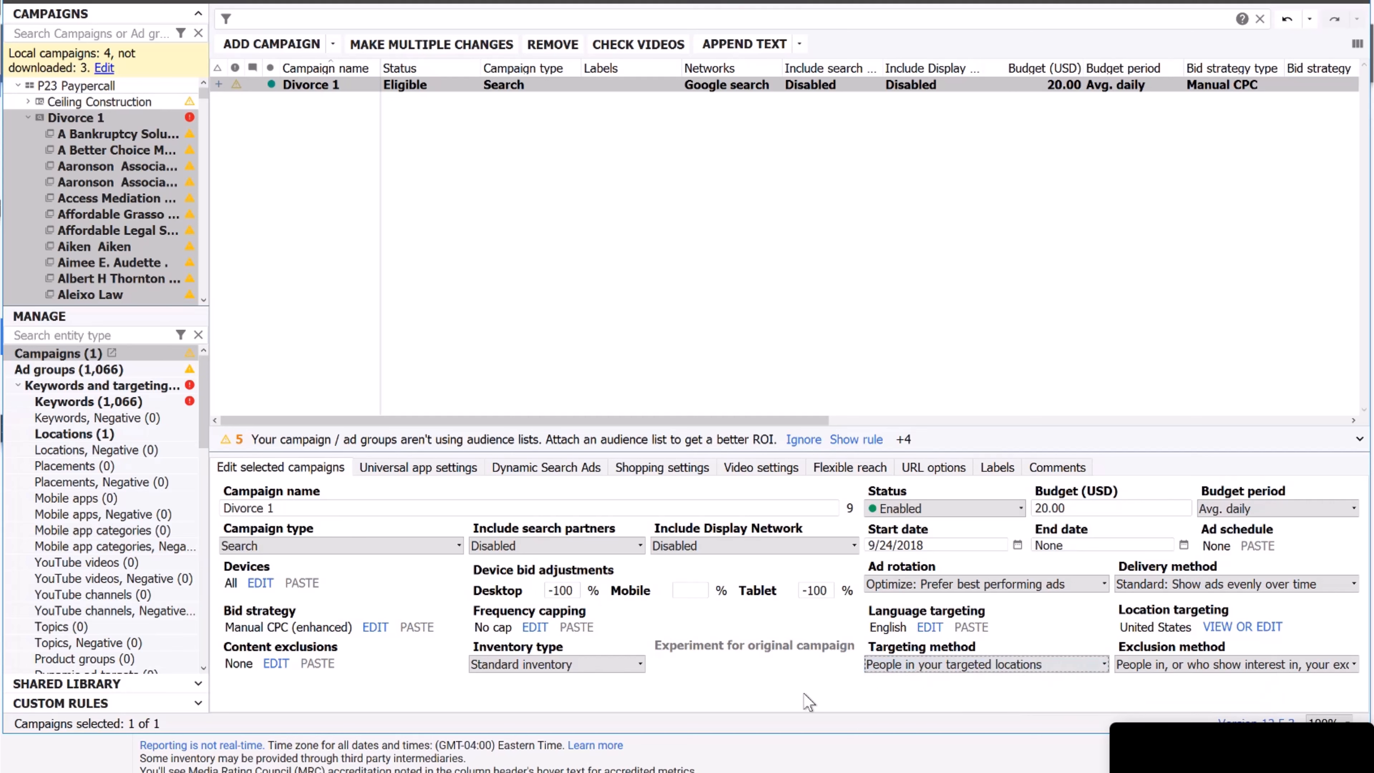
click(375, 627)
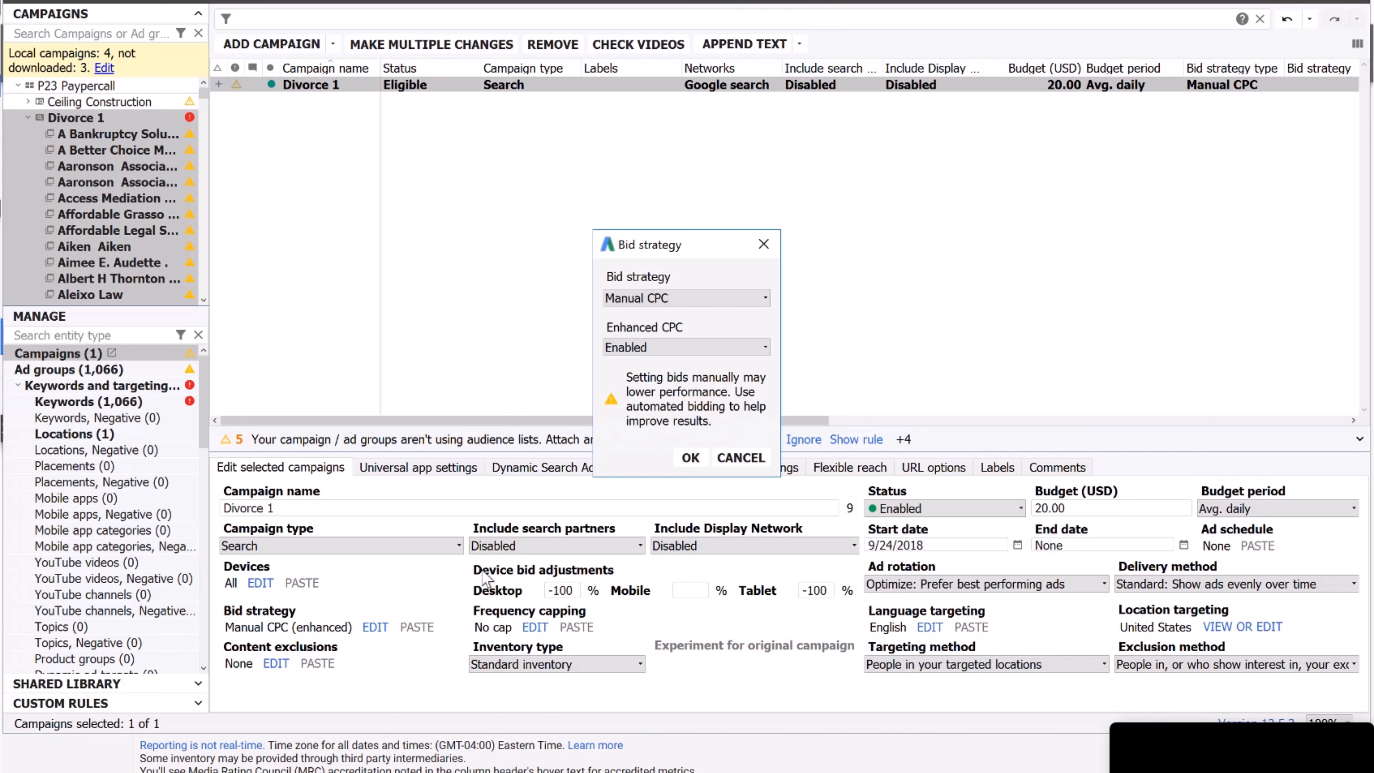
click(702, 302)
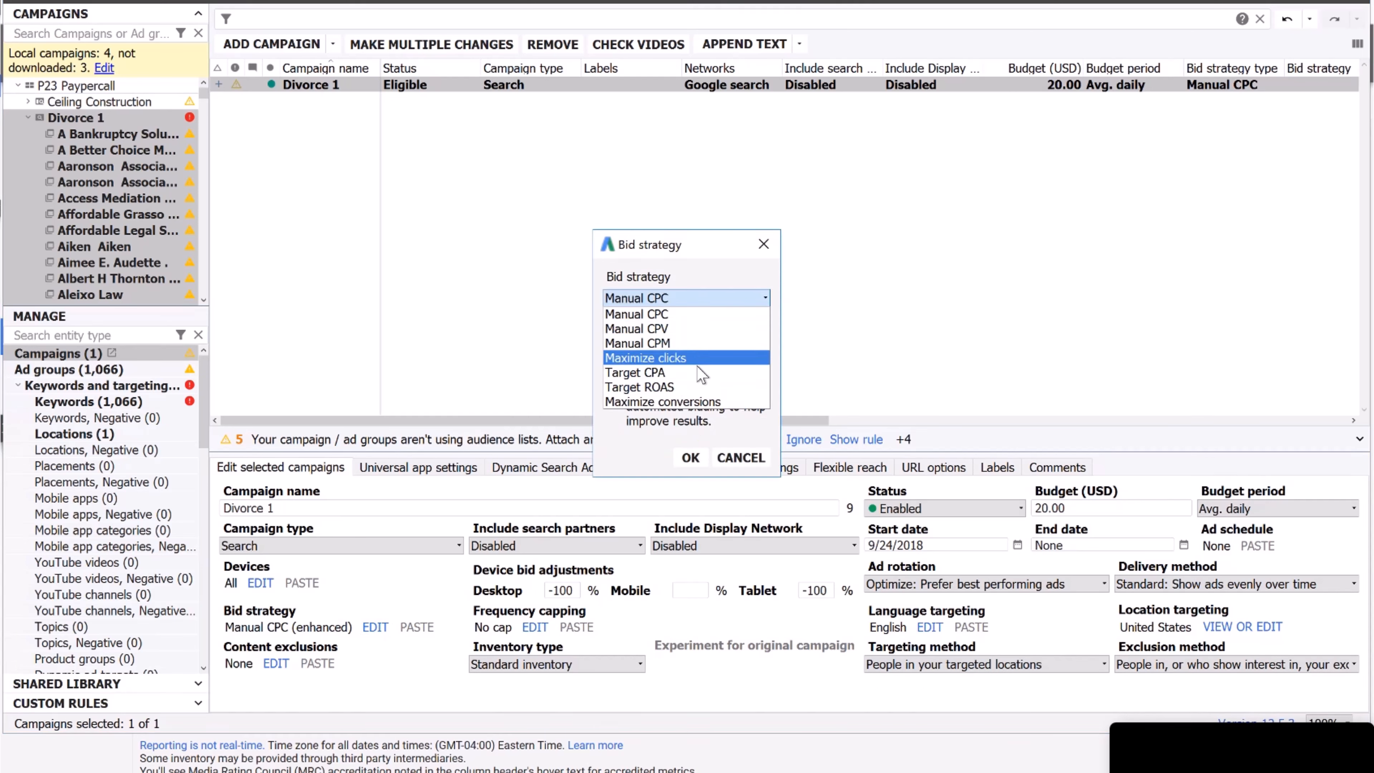
click(694, 358)
click(680, 345)
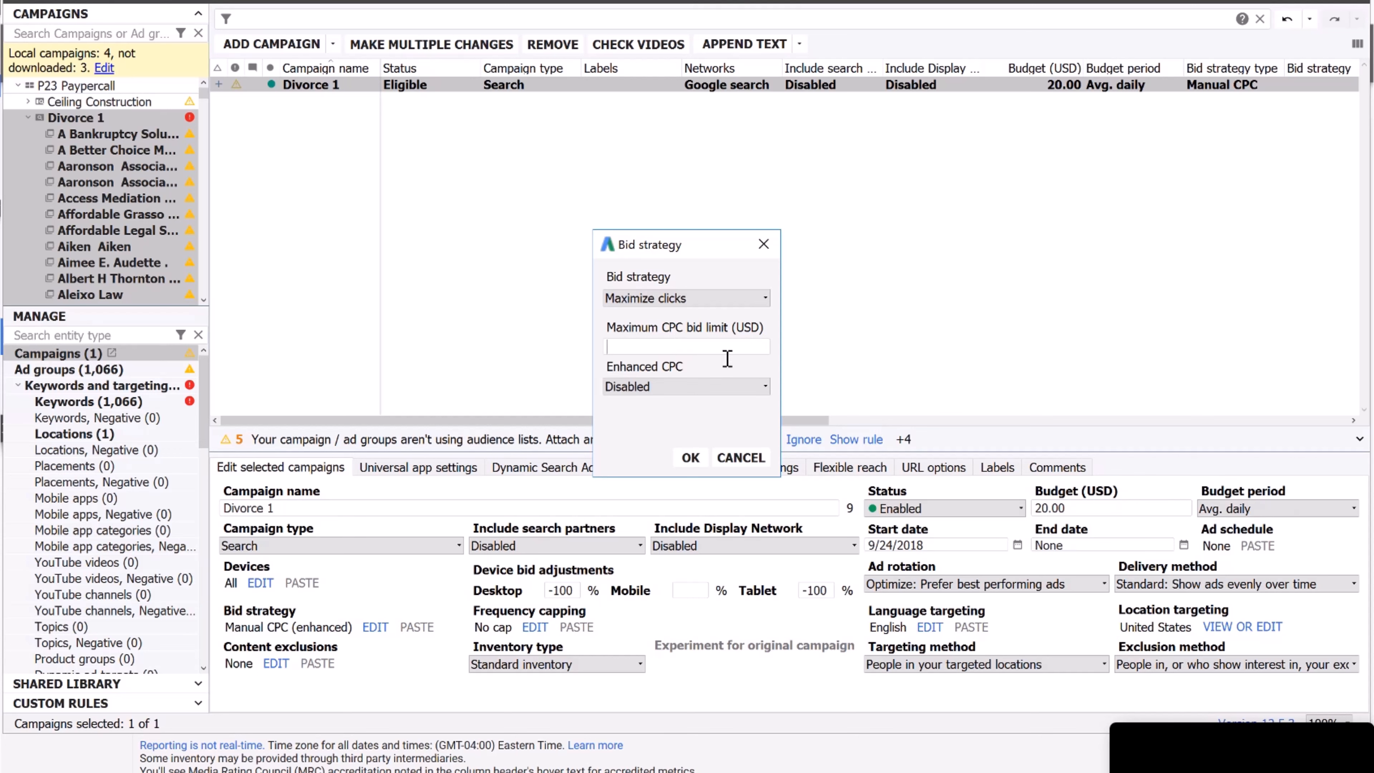
text(2)
click(691, 457)
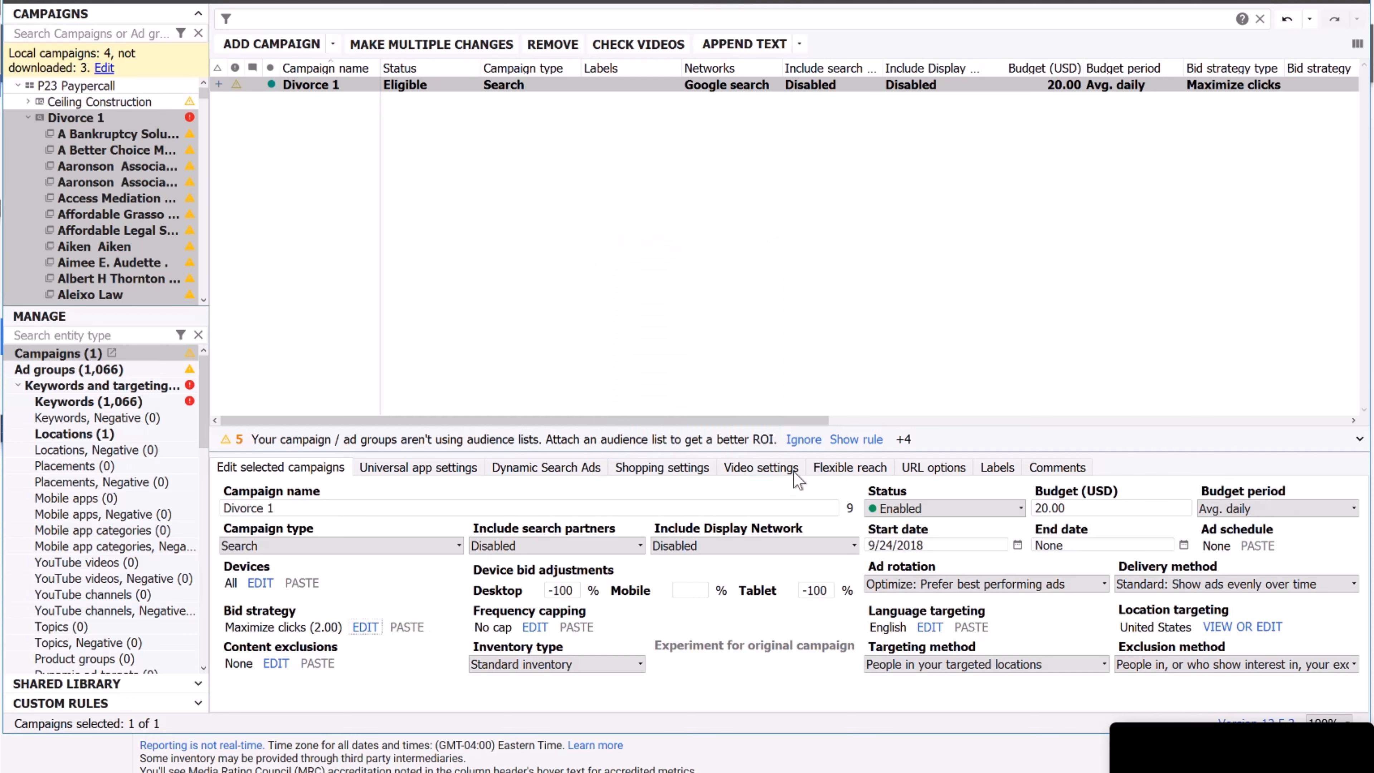
click(96, 134)
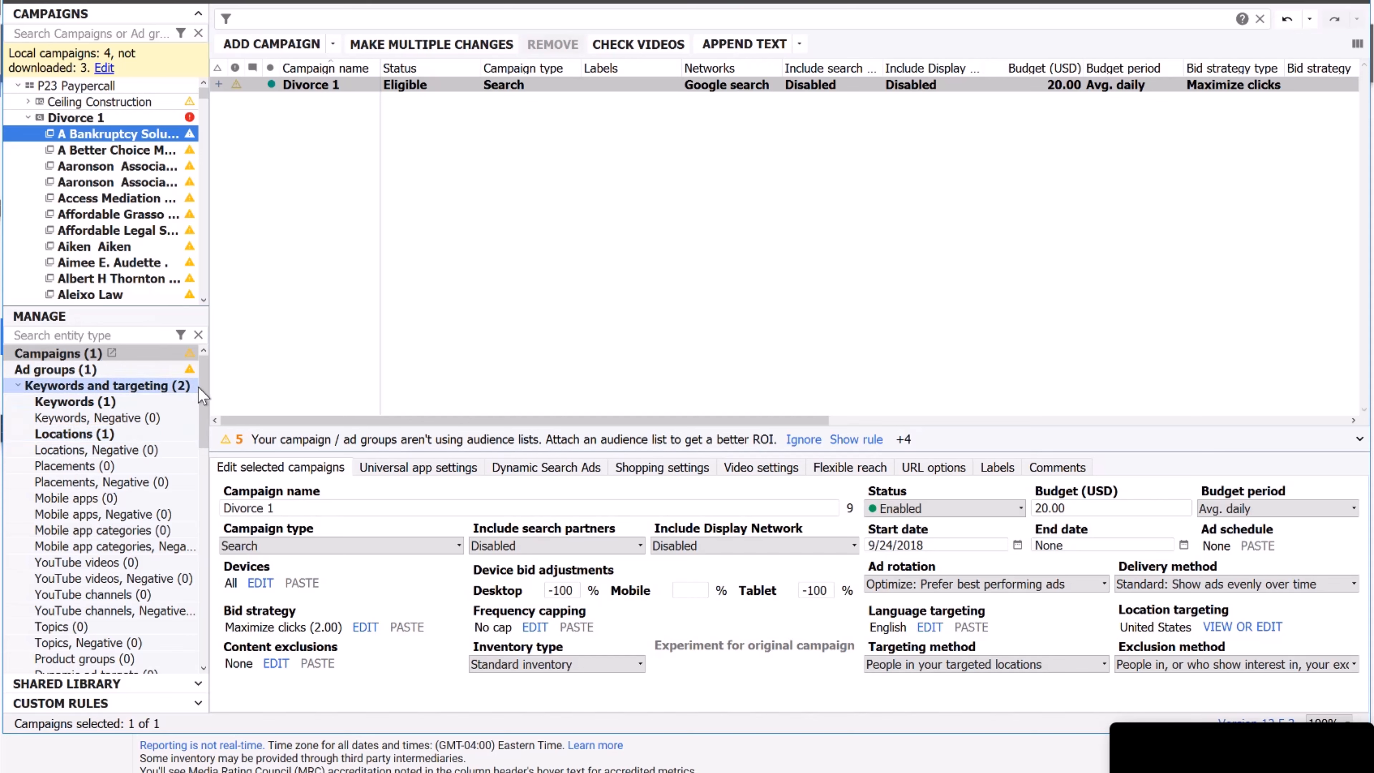
Display the first Divorce 1 ad group's call-only ads list, which is empty.
drag(205, 397, 195, 544)
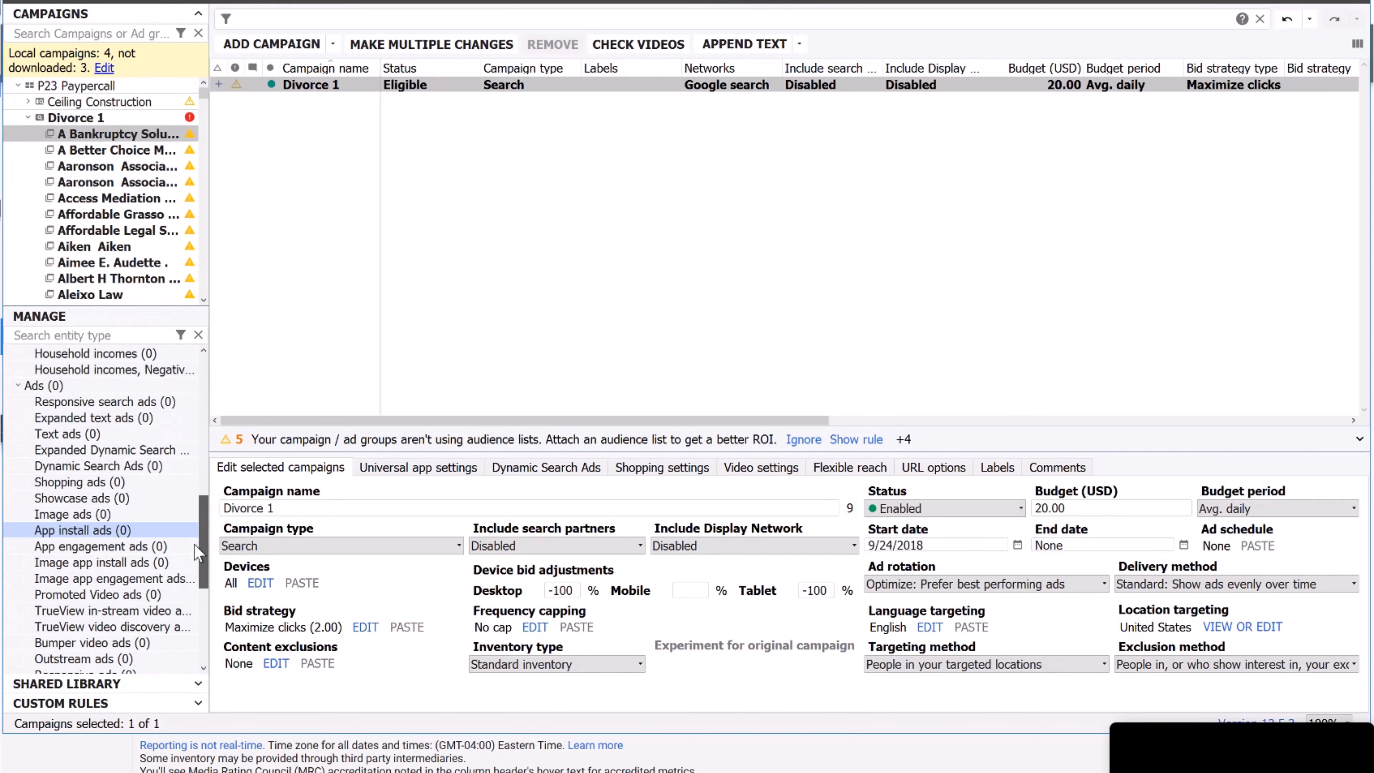
scroll(194, 543, down, 5)
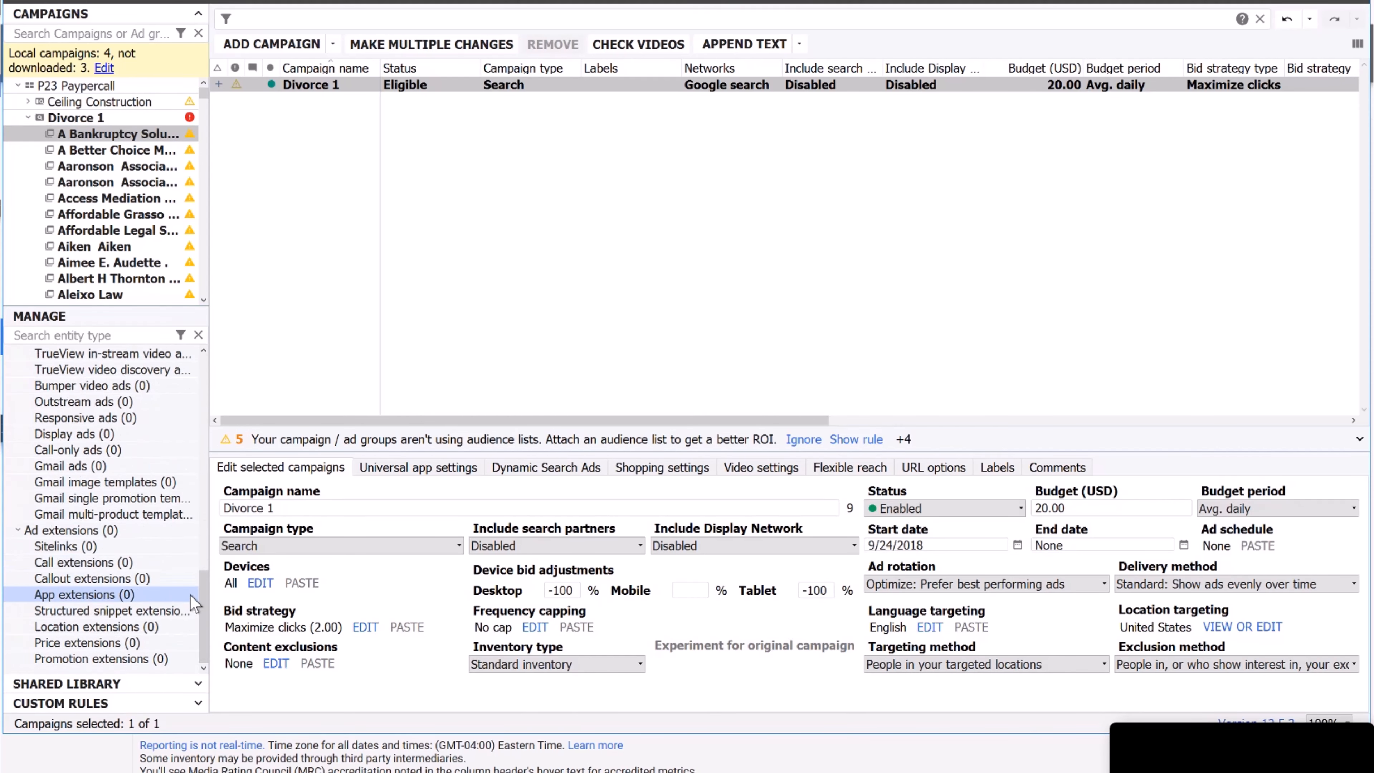
drag(199, 602, 196, 510)
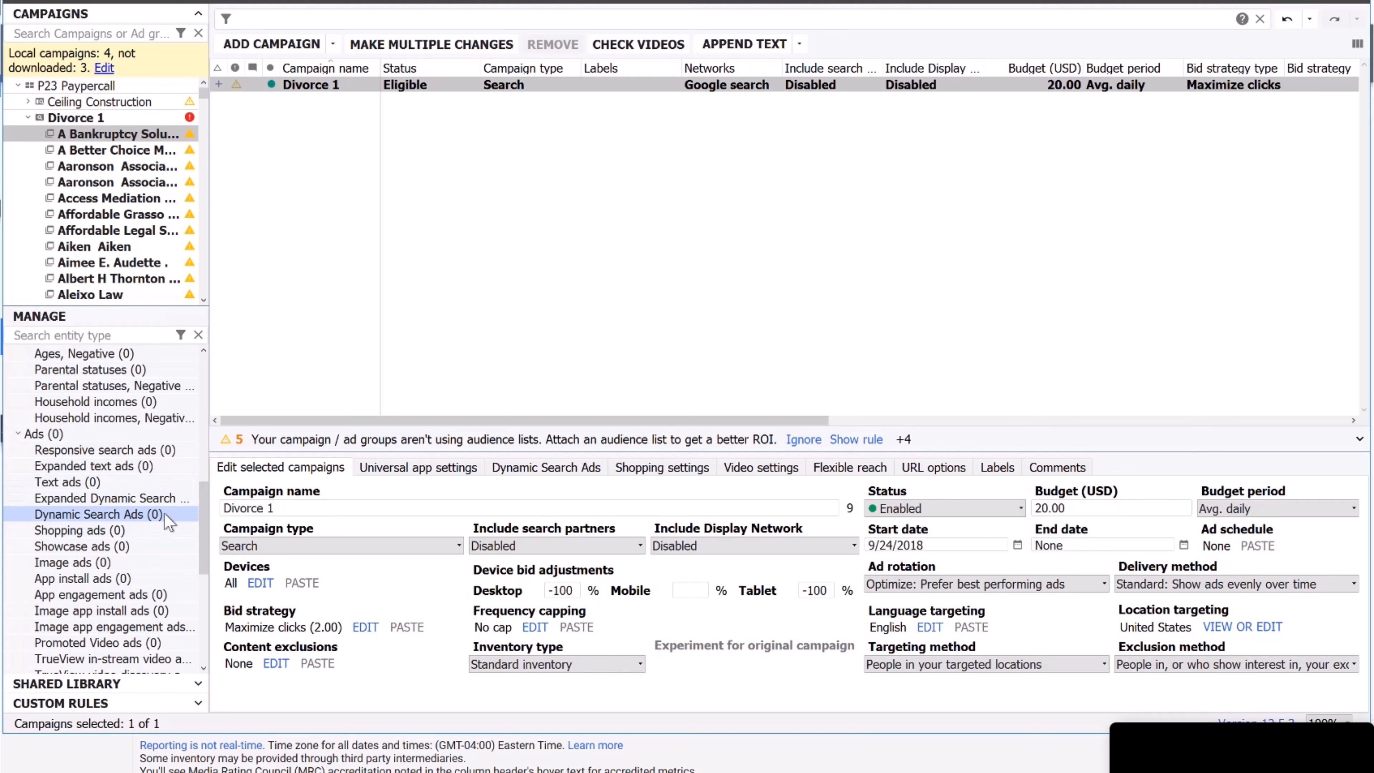
scroll(165, 513, down, 4)
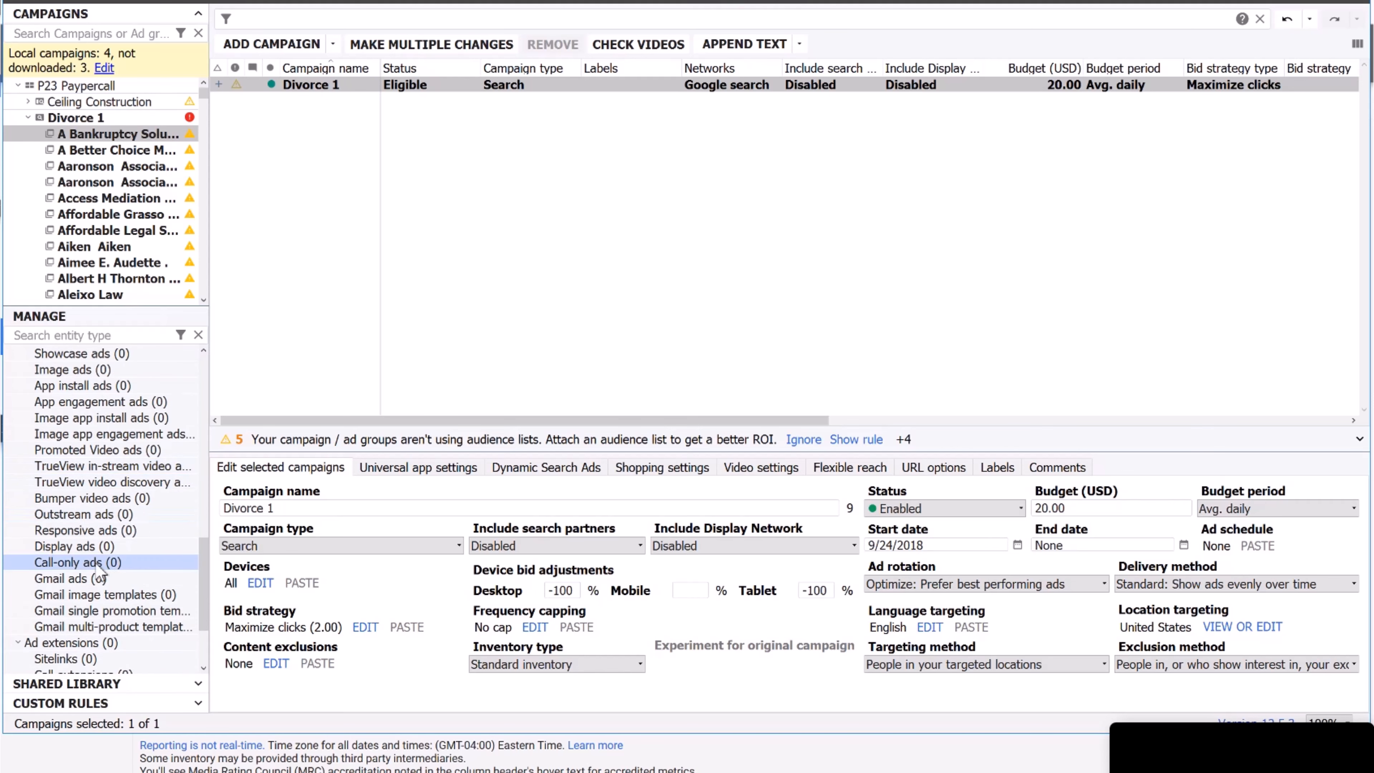
click(98, 564)
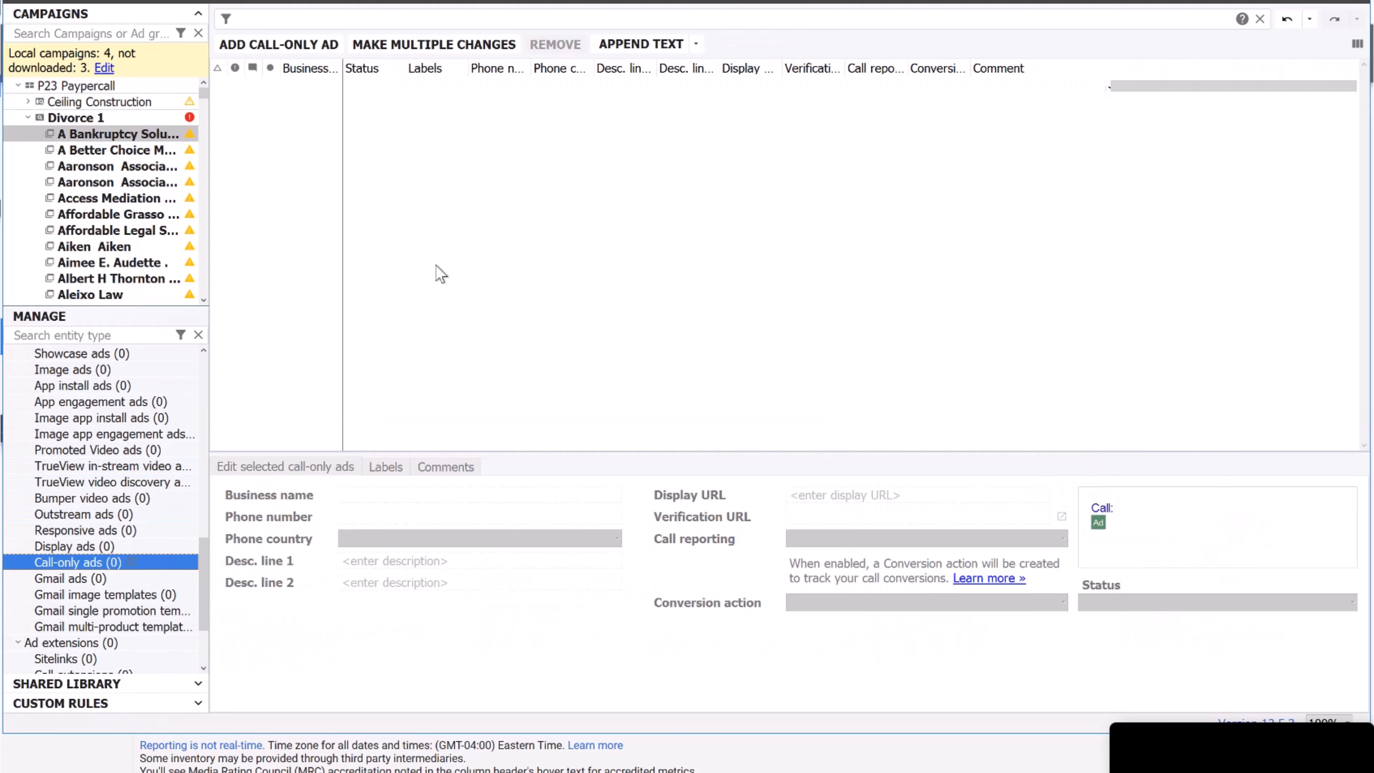
Add a call-only ad for business 'Lawyers 24/7 Hotline' with its phone number and phone country Canada.
click(304, 44)
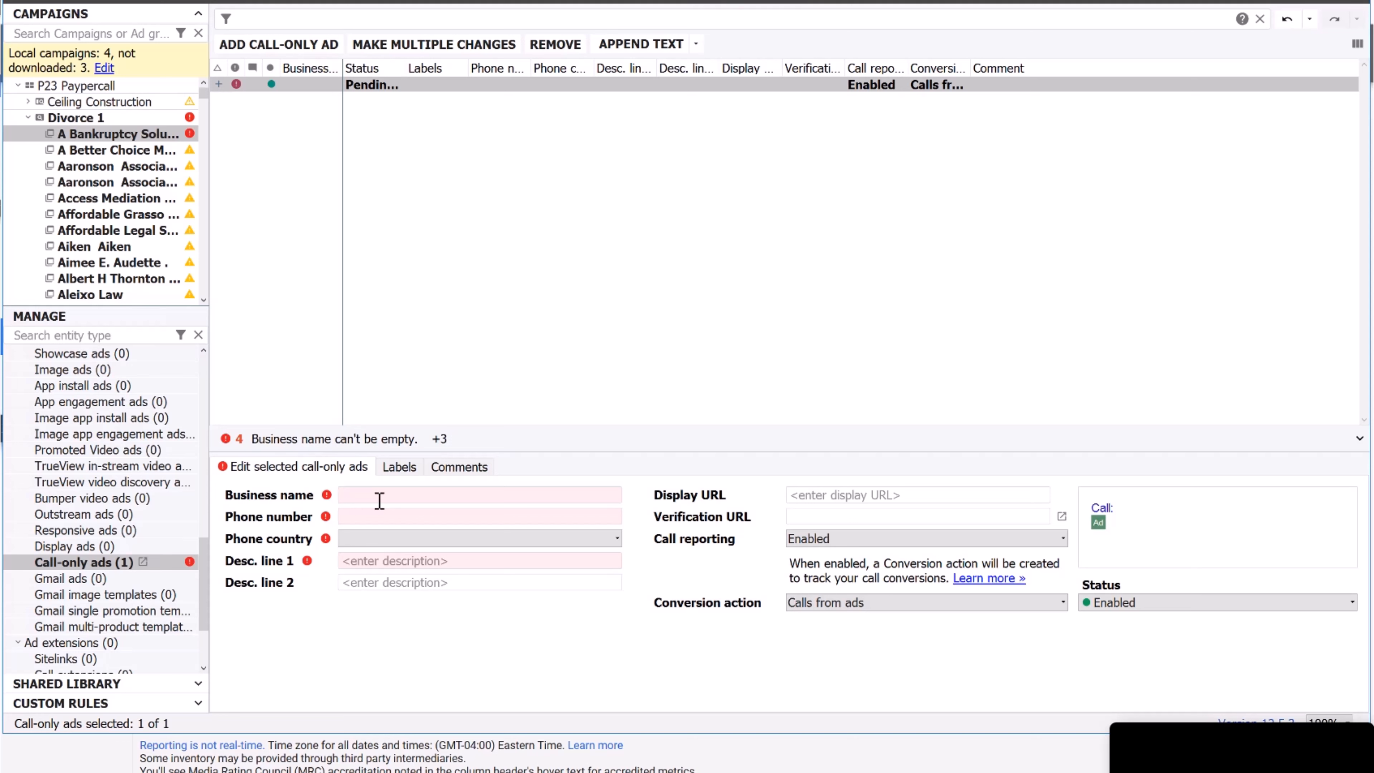
text(Divorce)
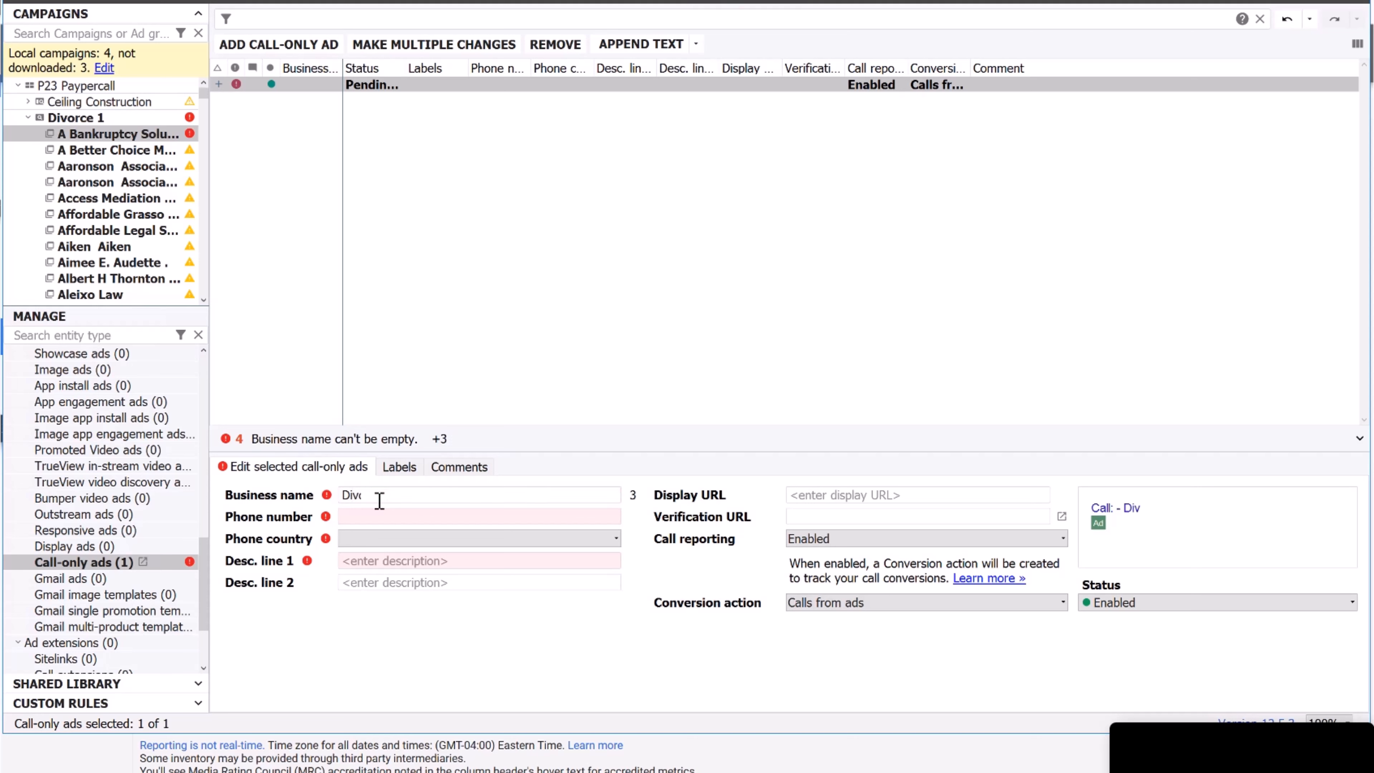
key(BackSpace)
key(BackSpace)
key(BackSpace)
key(BackSpace)
key(BackSpace)
key(BackSpace)
key(BackSpace)
text(Lawyers 24/7 )
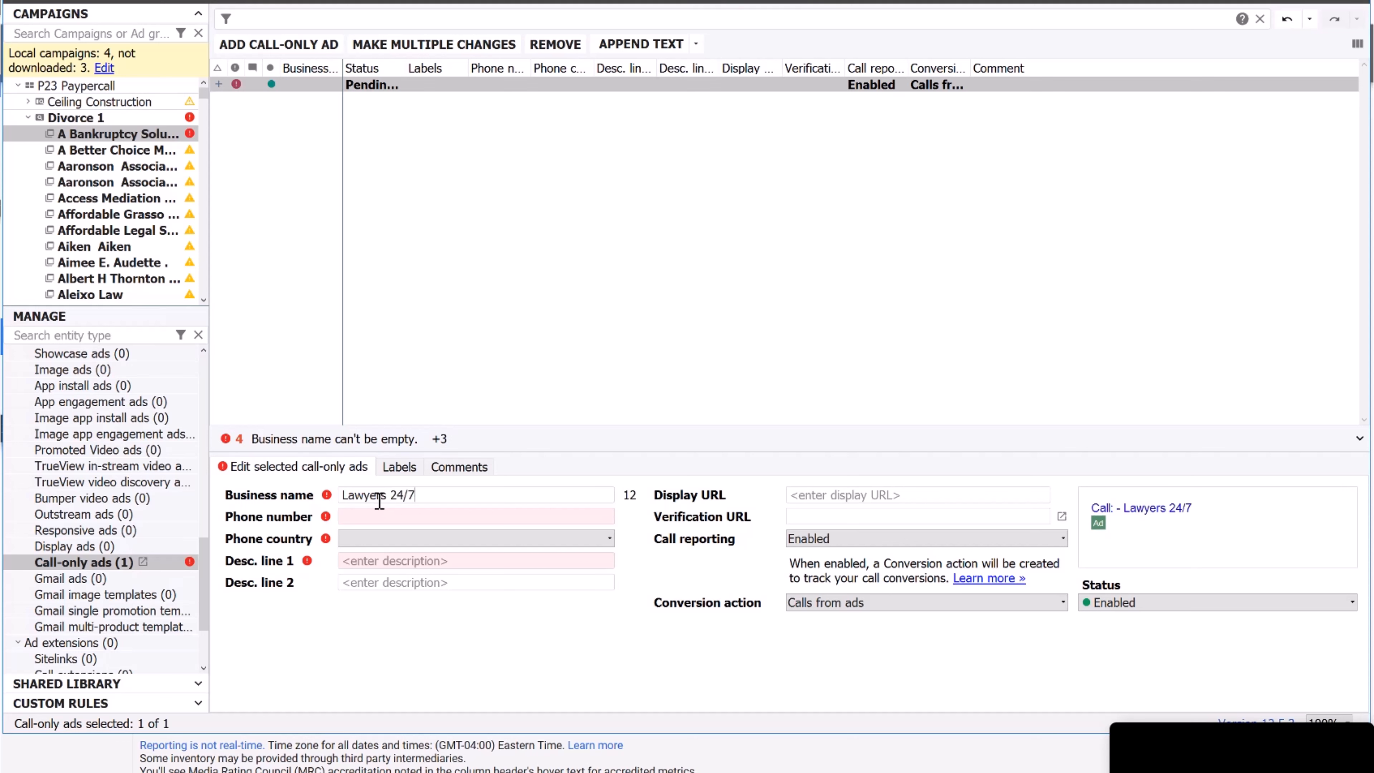
text(Hotline)
key(Tab)
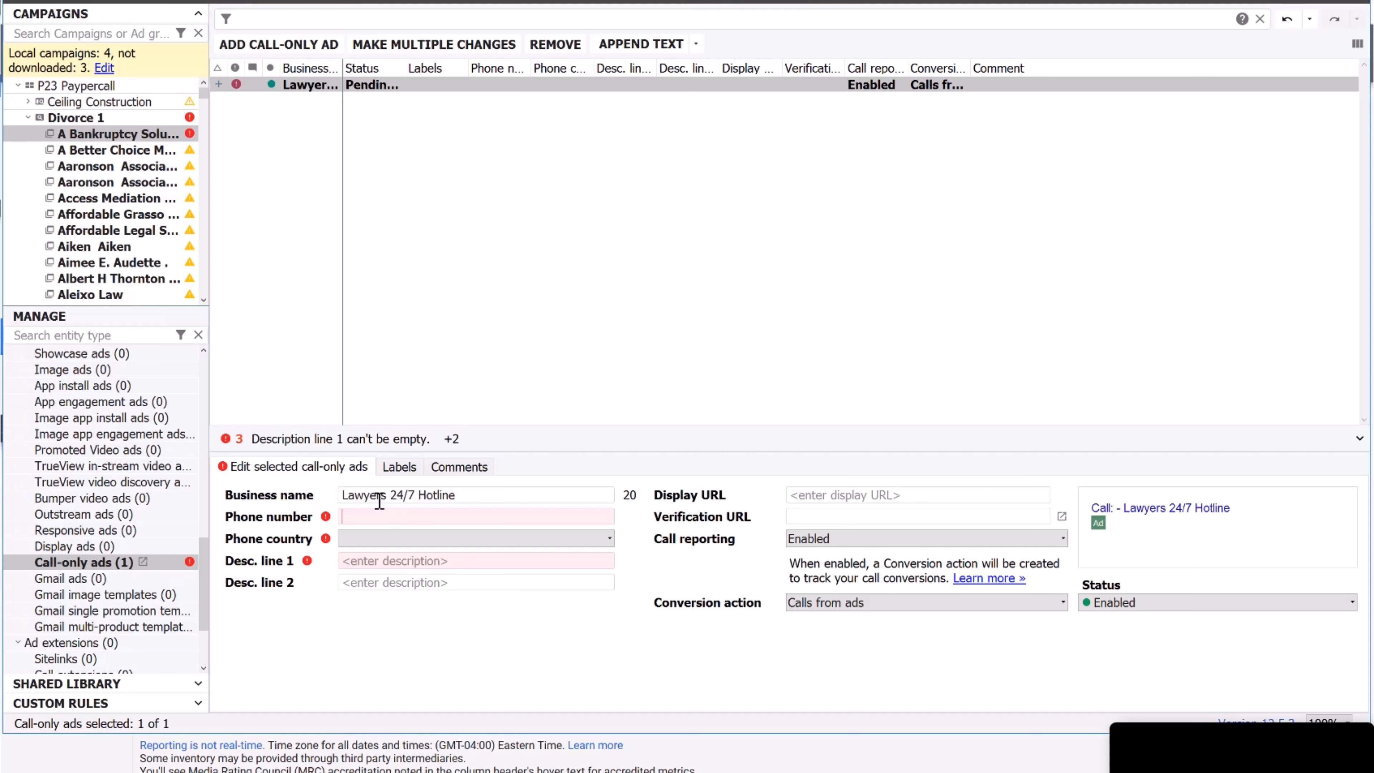
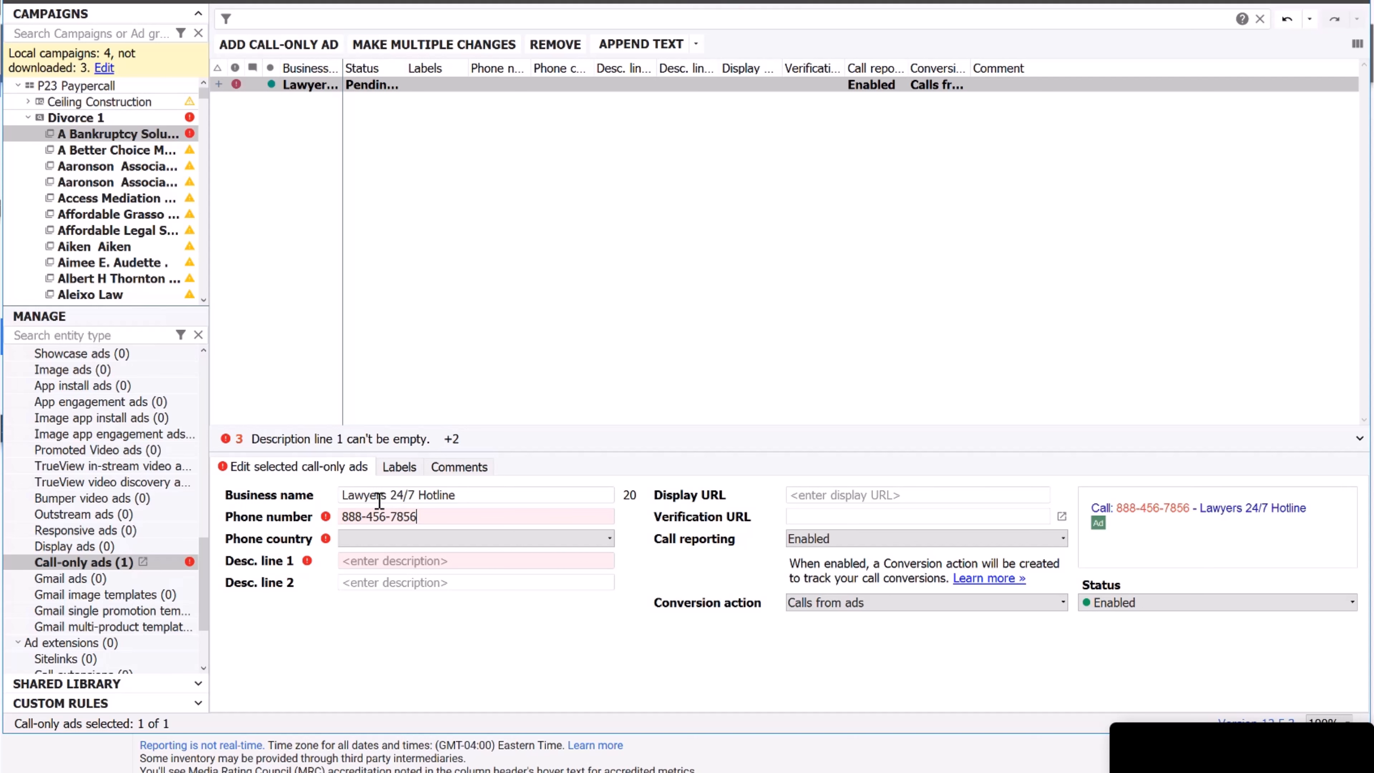
click(430, 537)
scroll(417, 622, down, 10)
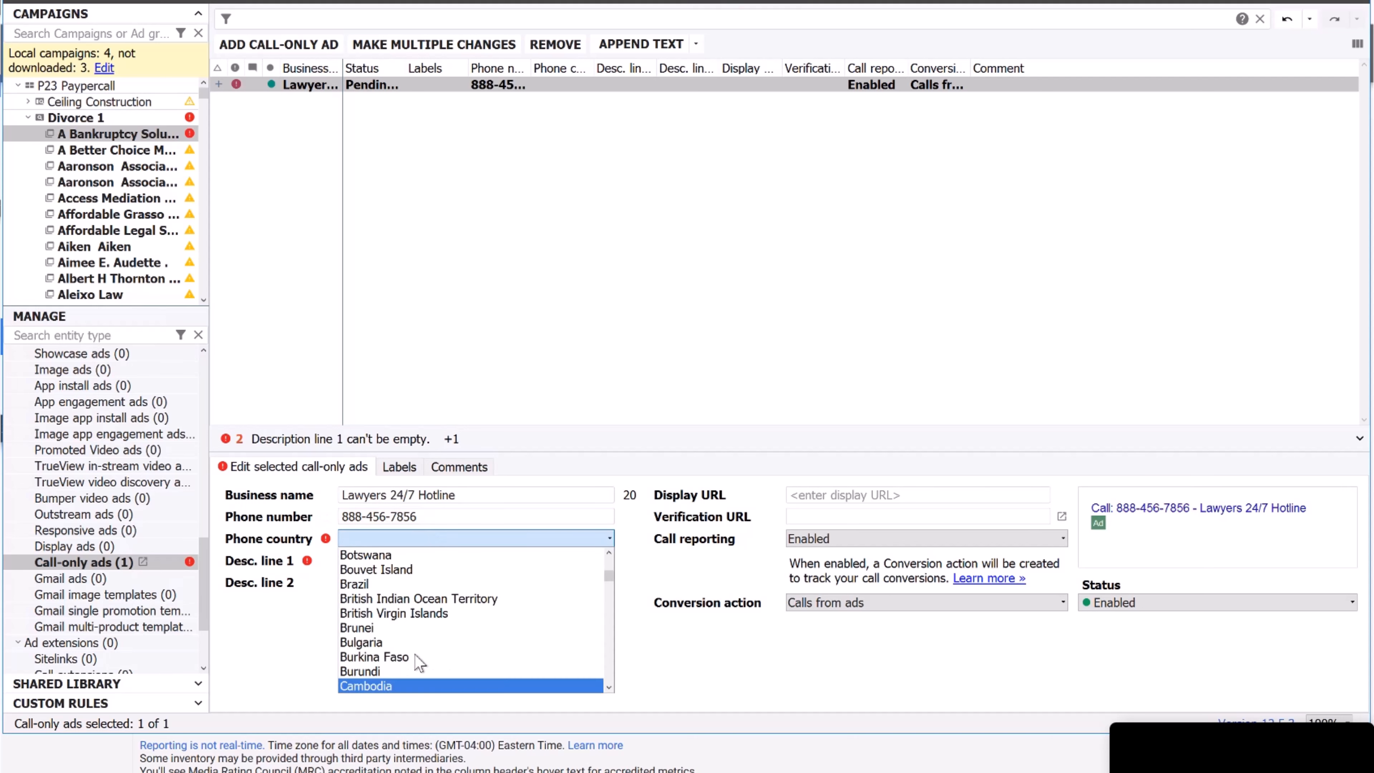
scroll(408, 685, down, 1)
click(408, 685)
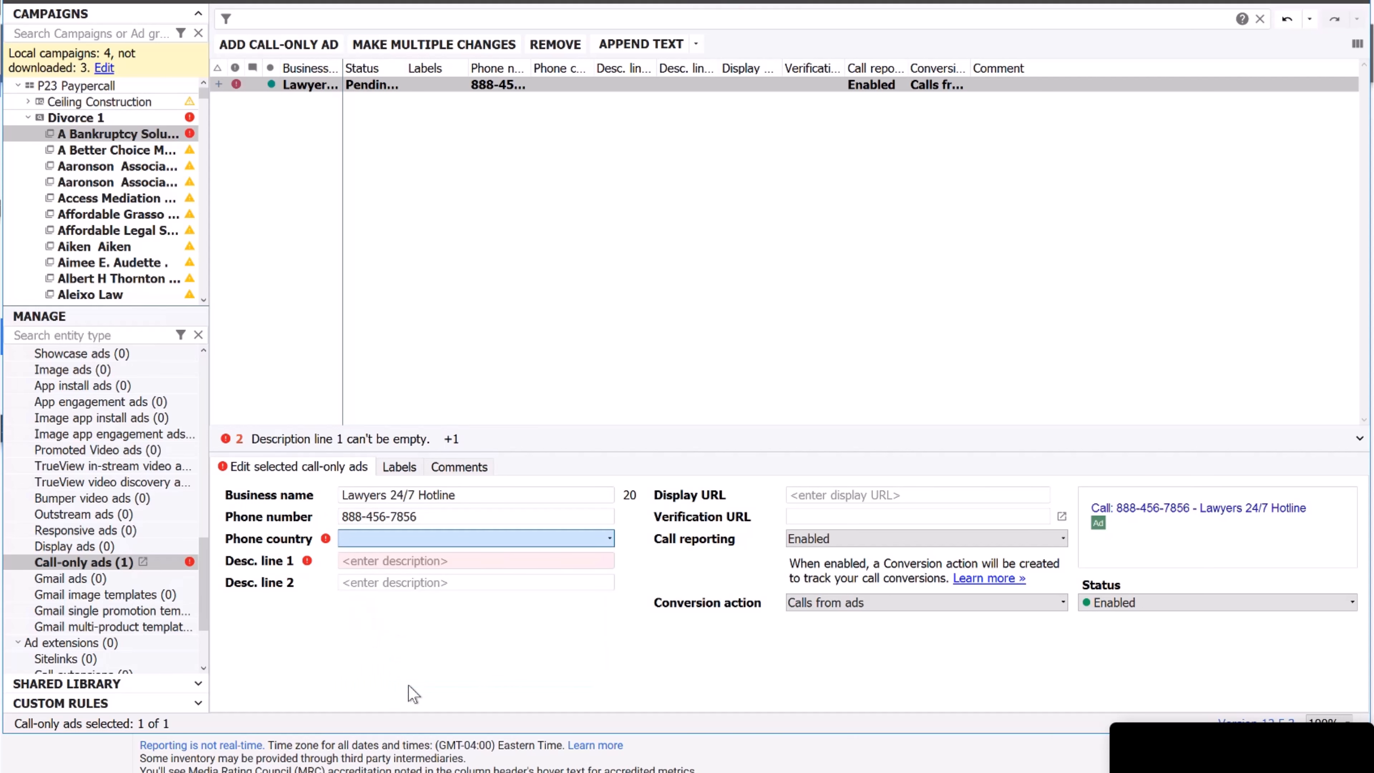
click(426, 560)
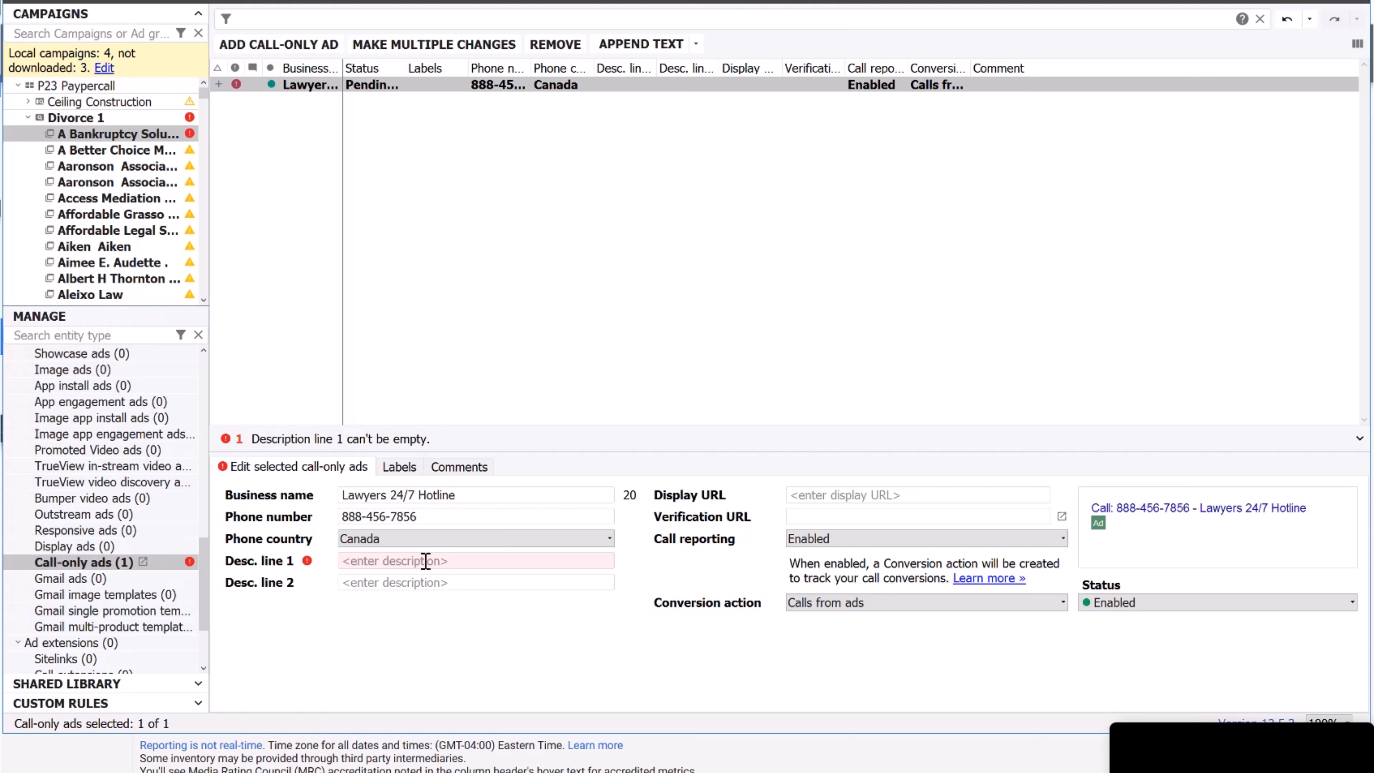
Enter description line 1 'Lawyers For Divorce, Family Law, Prenup, Free Phone Consultation' and line 2 ending 'Call Now'.
text(Lawyers)
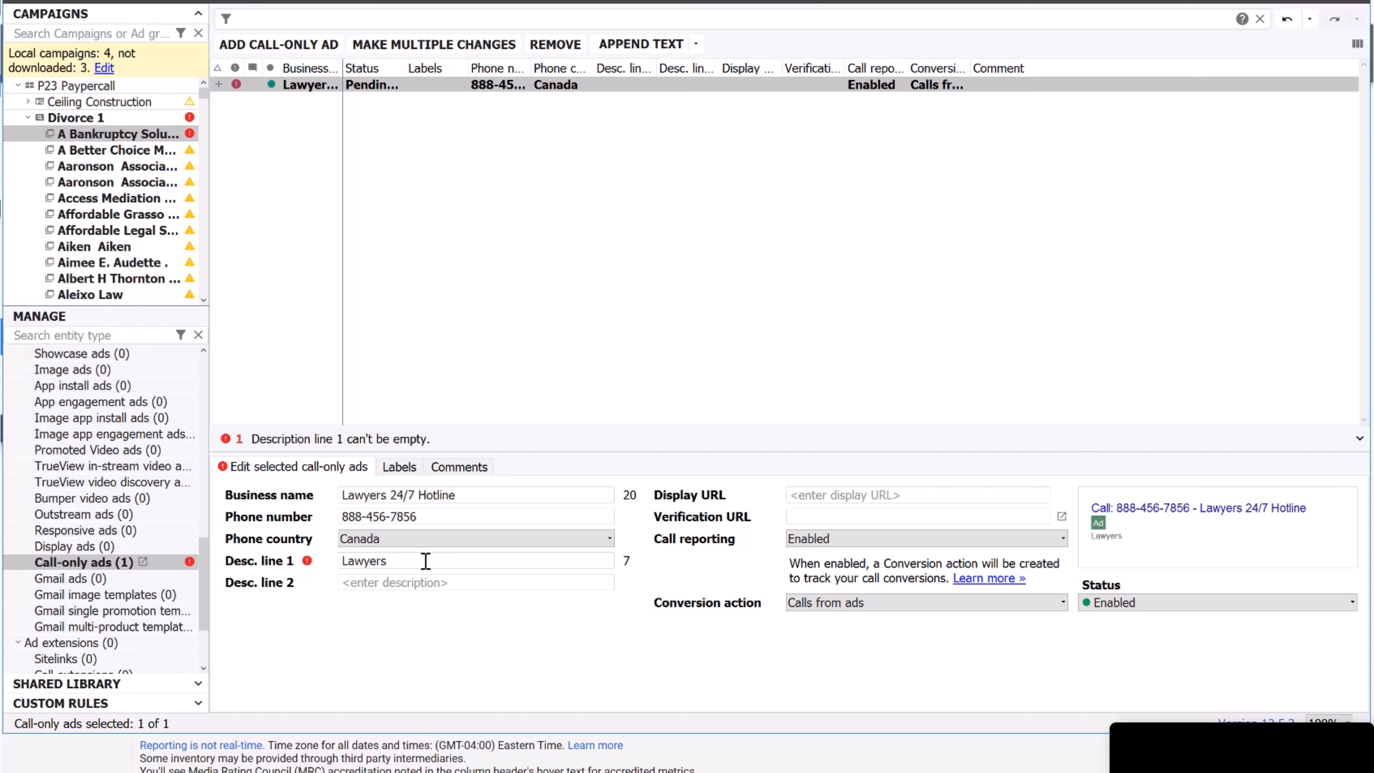
text( For Divorce, Family Law)
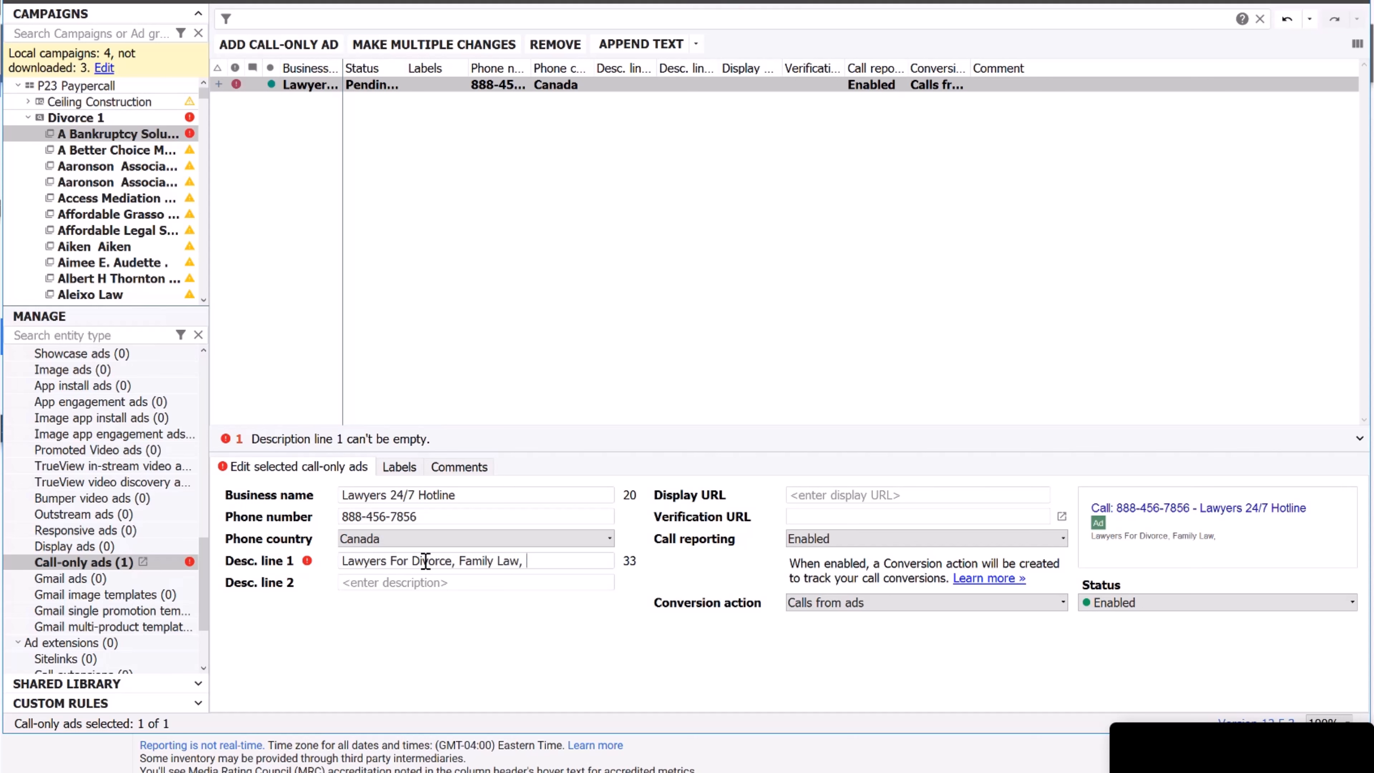
text(, Prenup,)
text(Con)
key(BackSpace)
key(BackSpace)
key(BackSpace)
text(Free Phone )
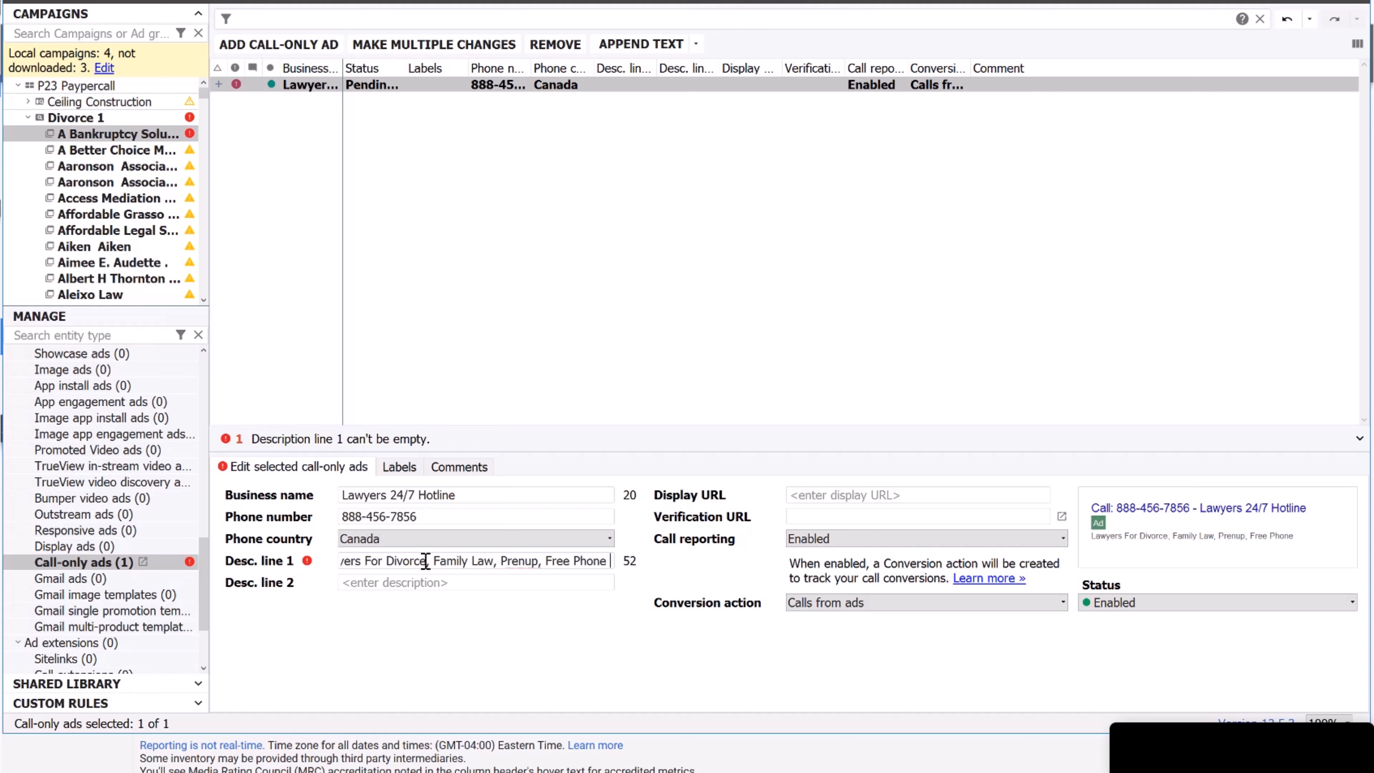
text(Consultation)
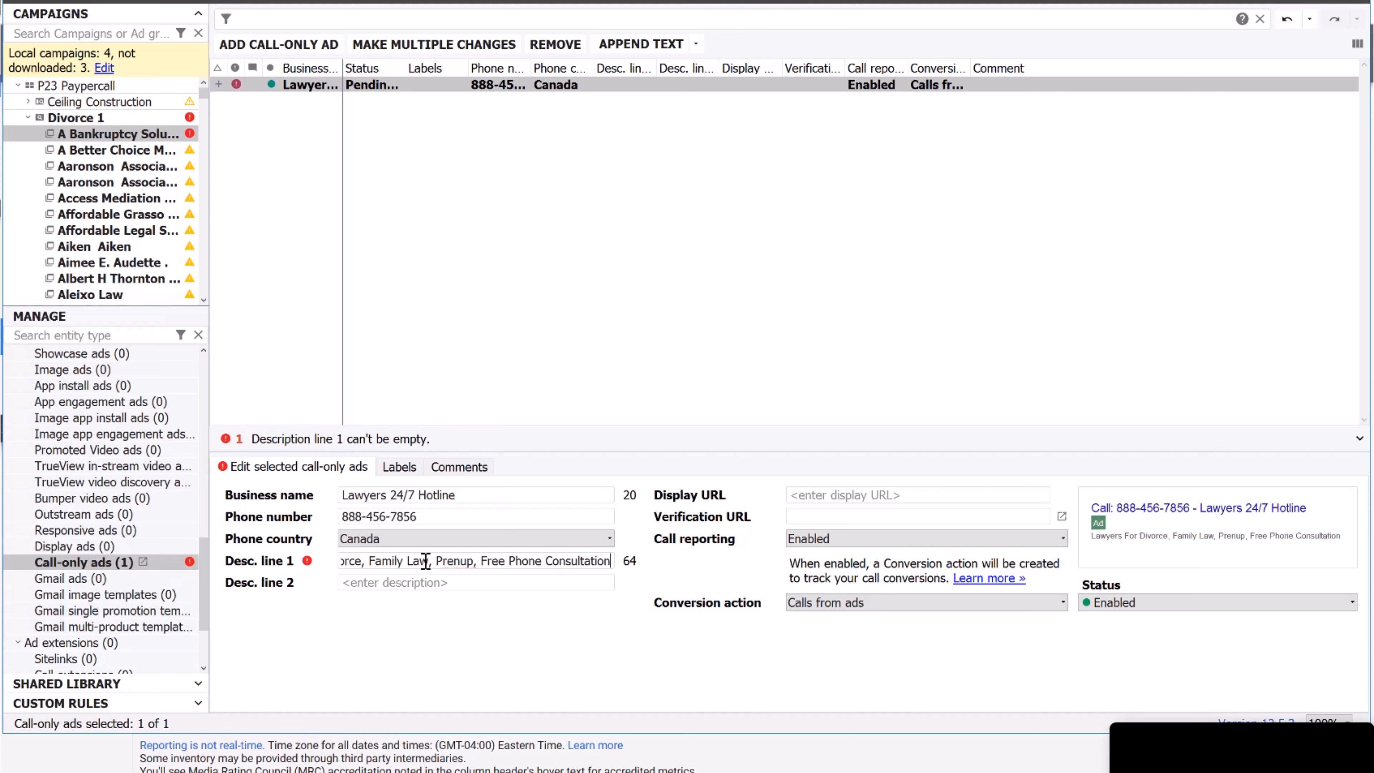
key(Tab)
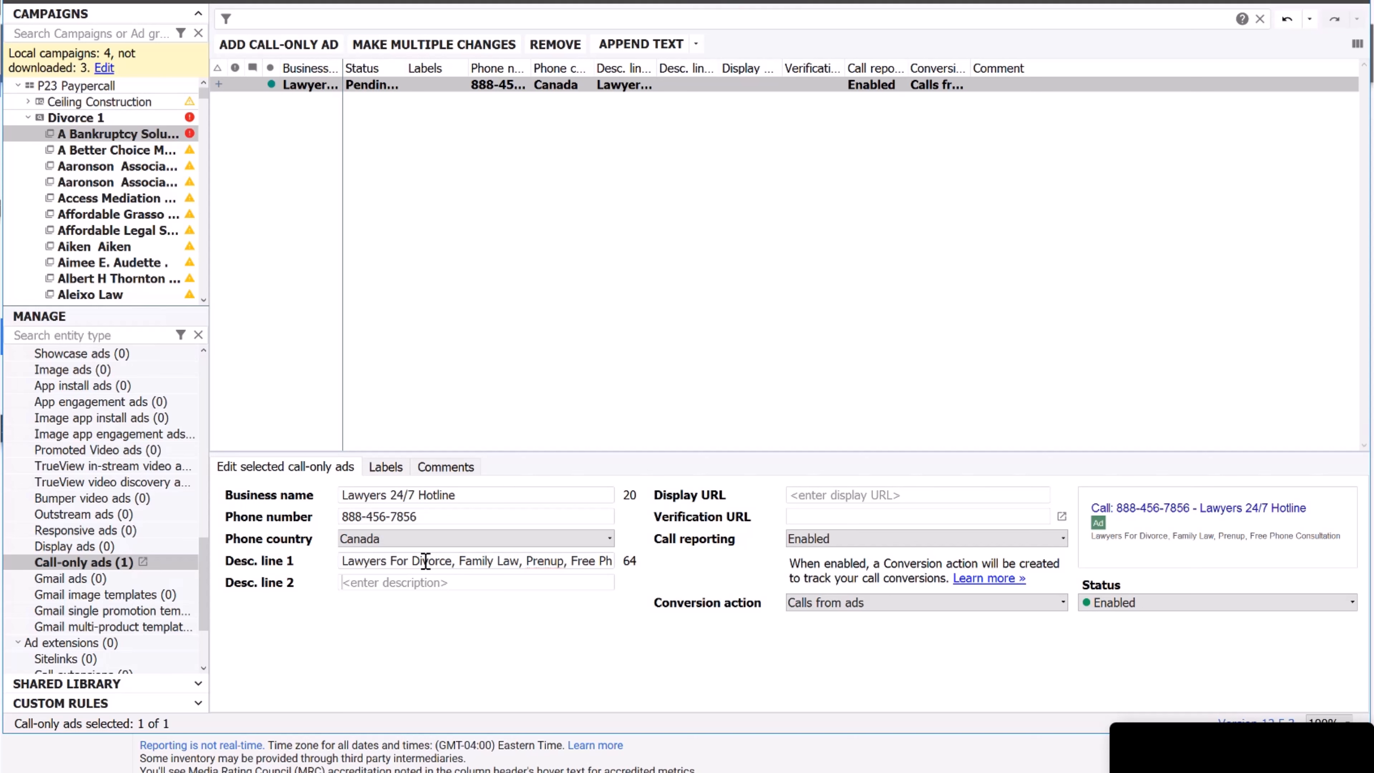
text(Lawyers )
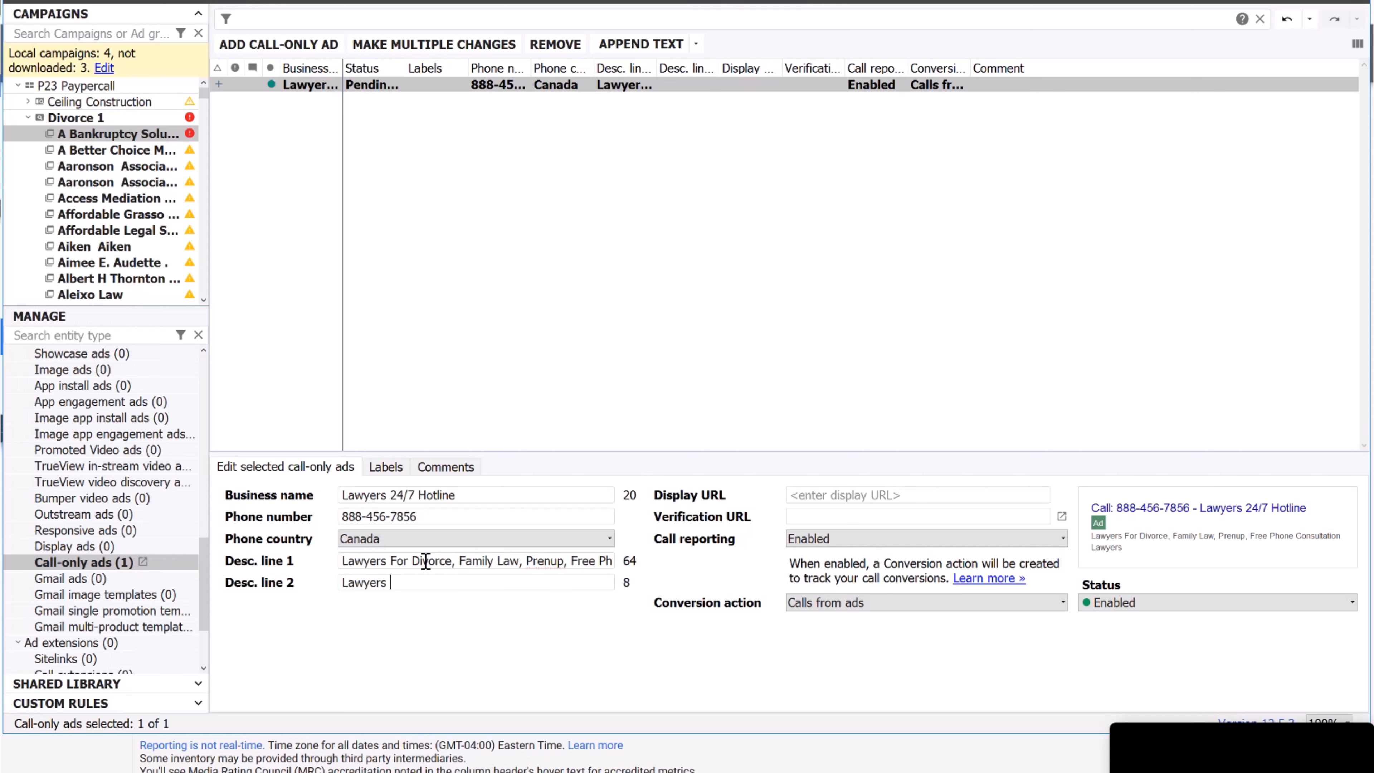
text(In Your Are)
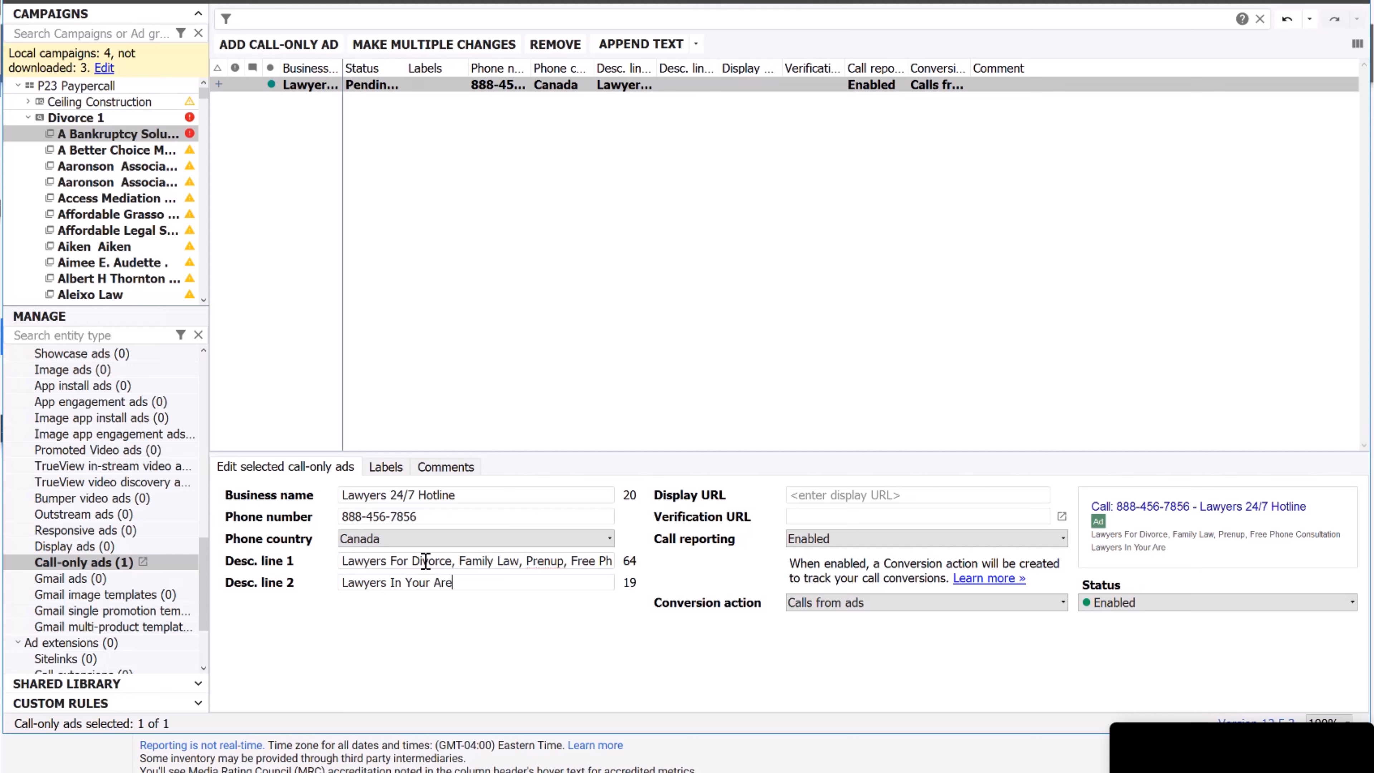
text(a, )
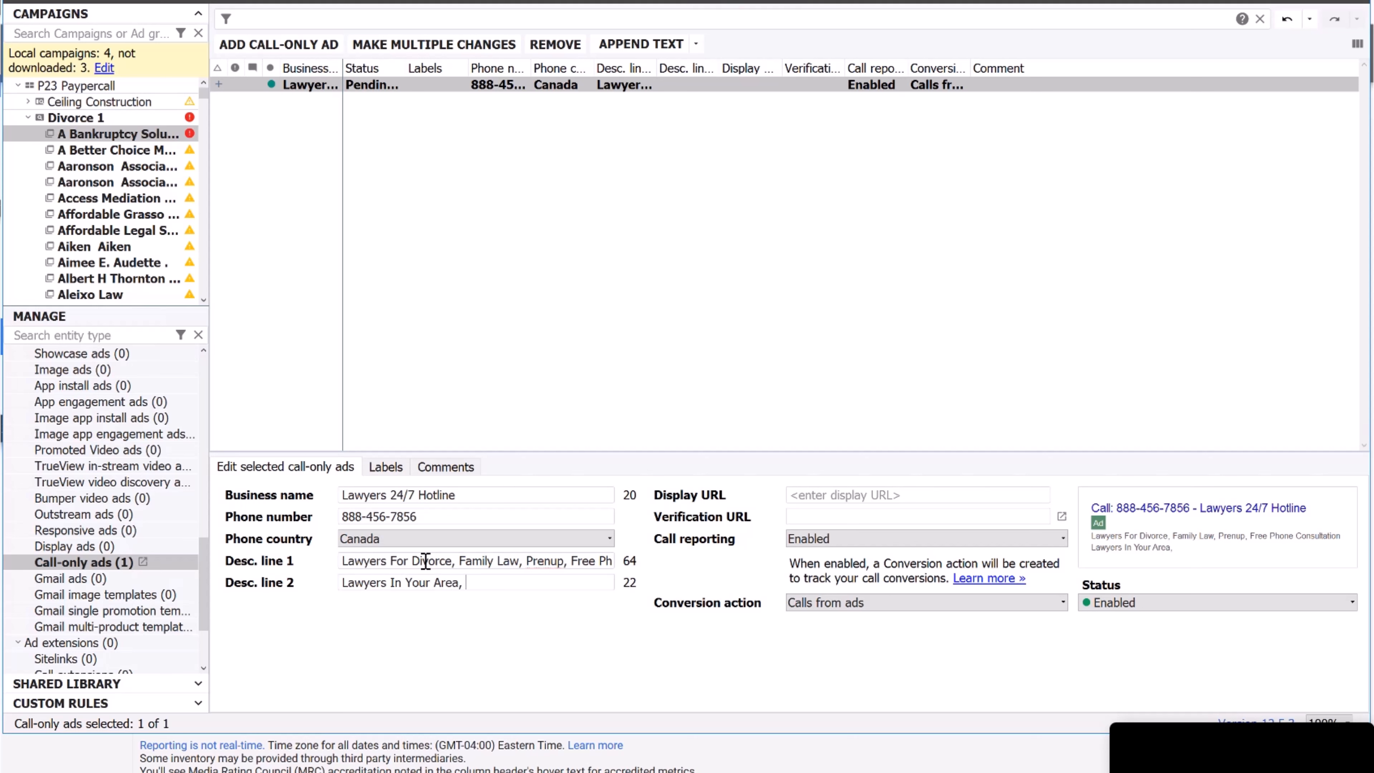
text(Get The Advice T)
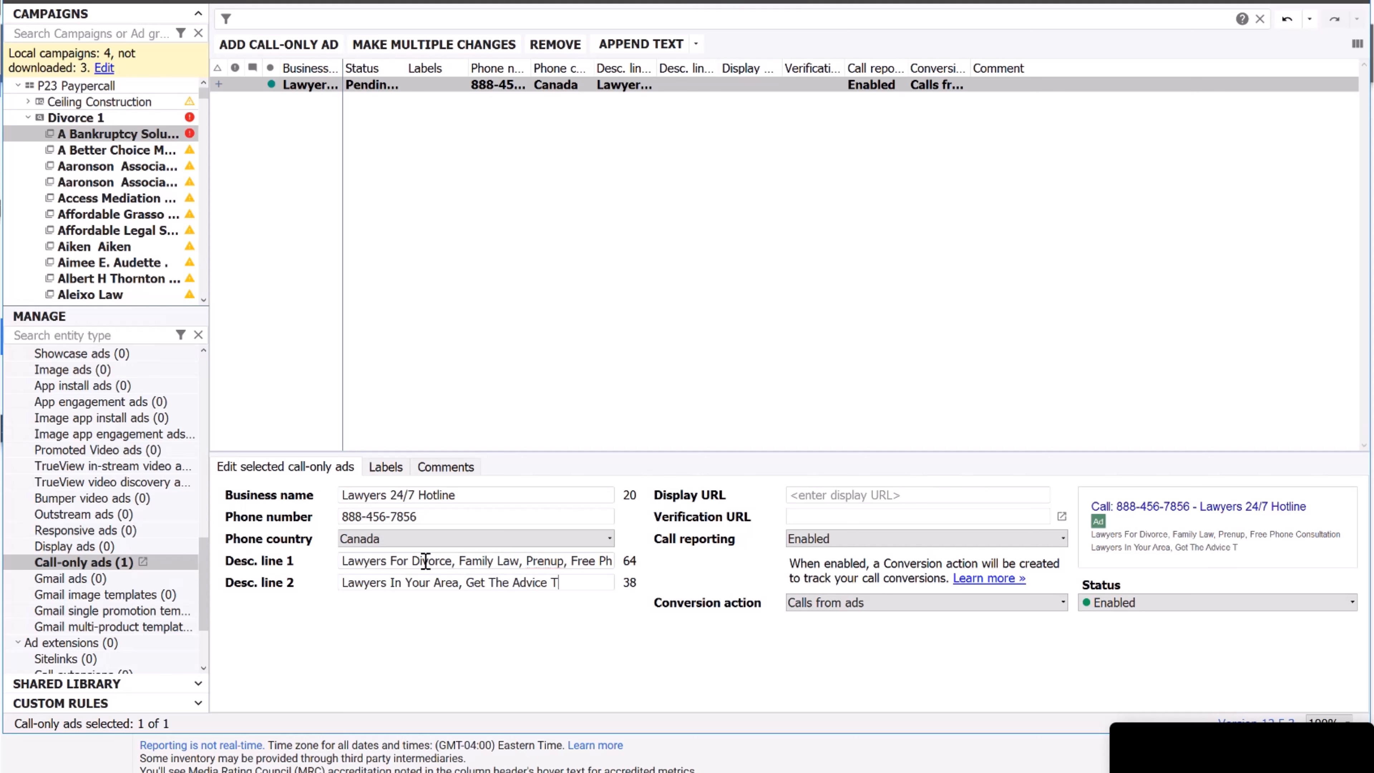
text(hat You Deserve)
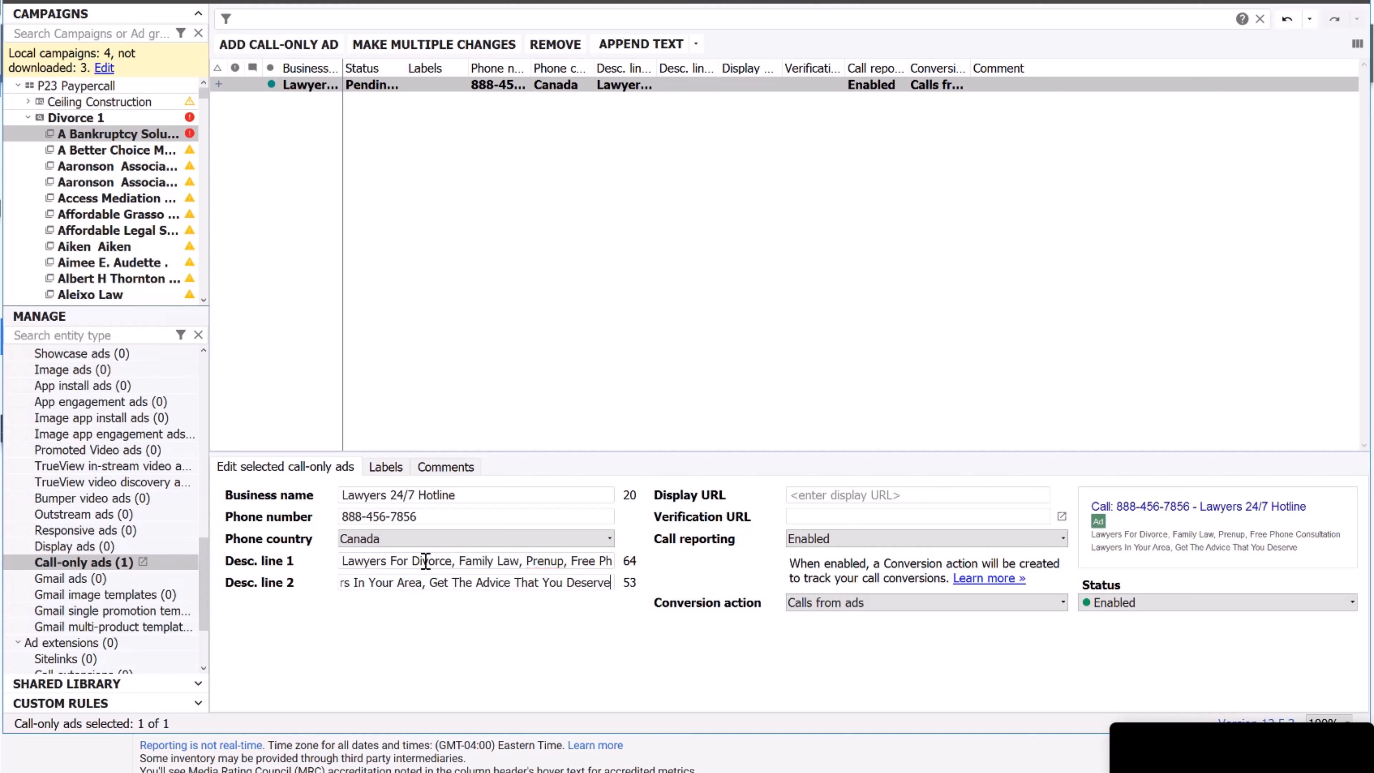
text(. Call)
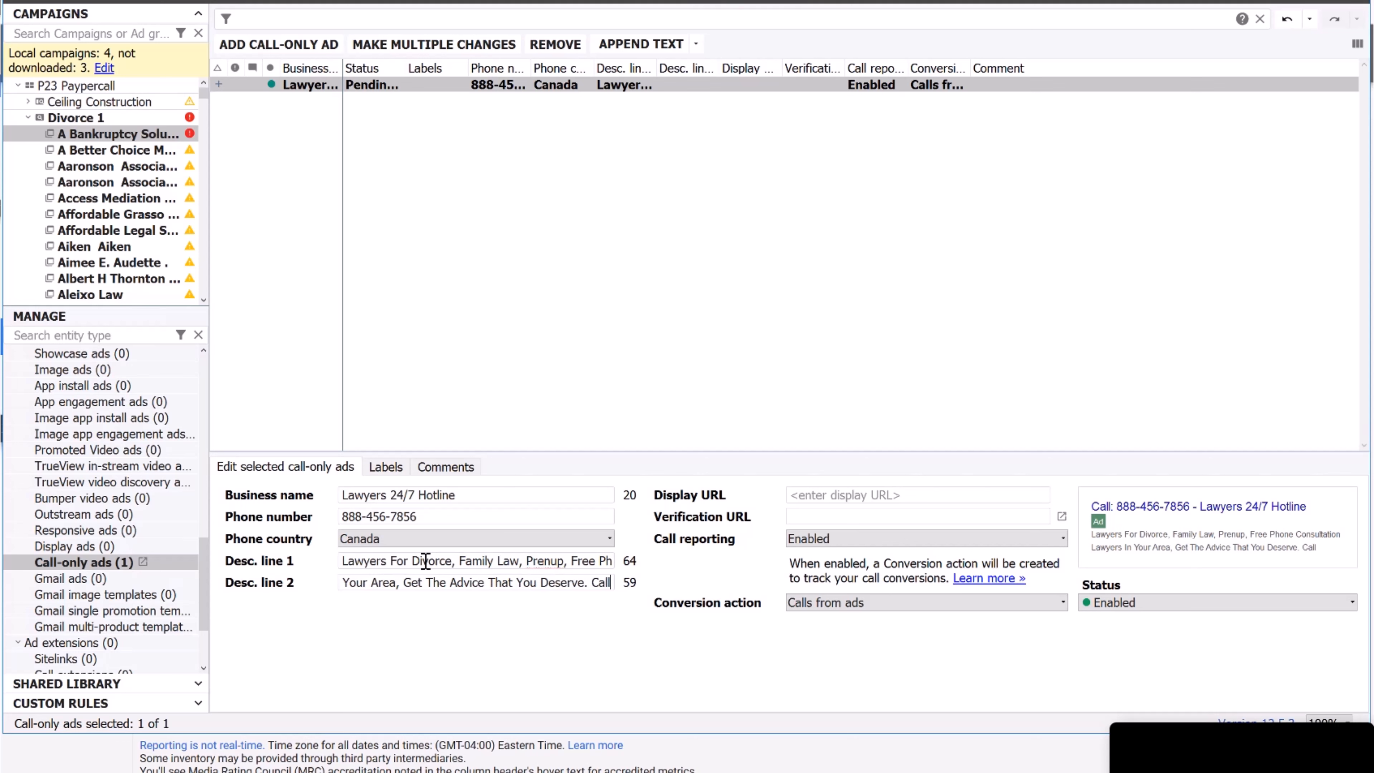
text( Now)
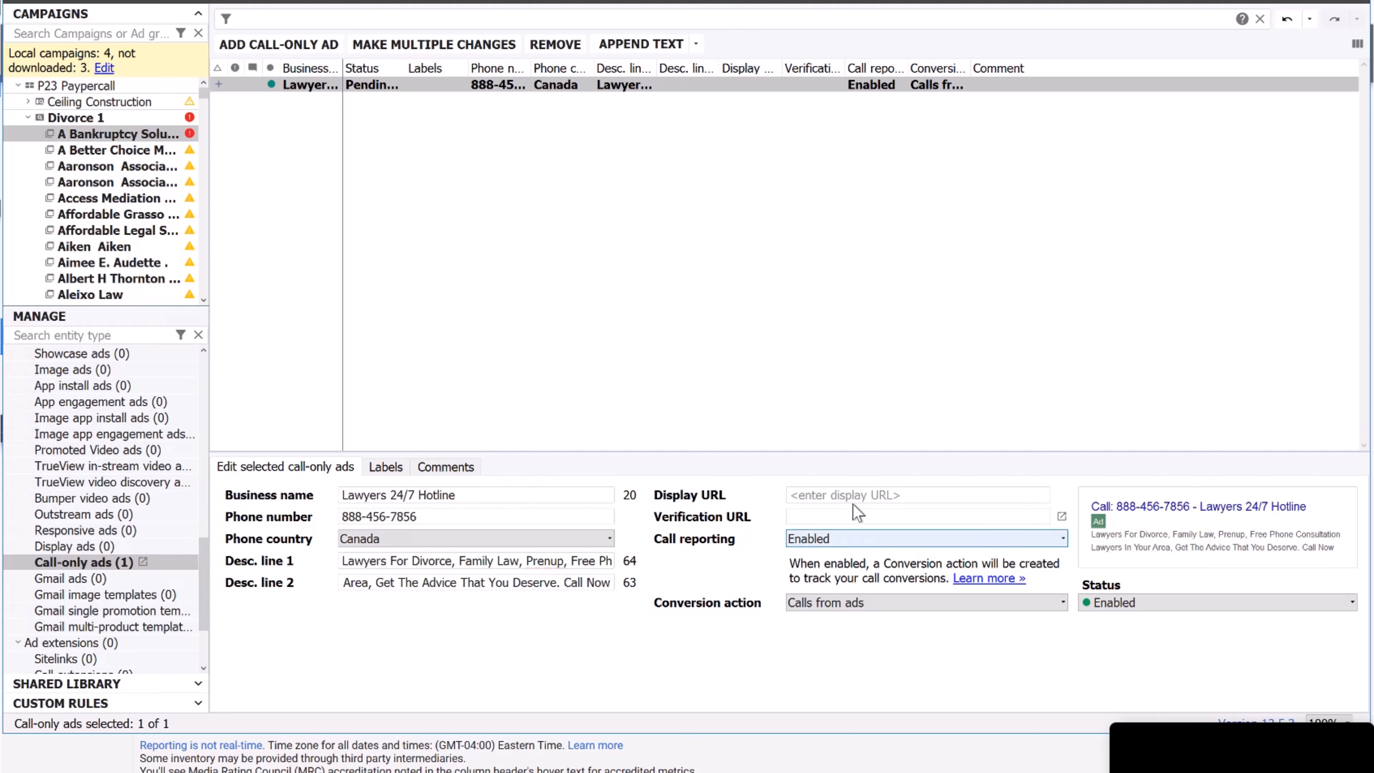
Set display URL p23ads.com/Lawyers-24-7-Hotline, the call-now verification URL, and conversion action '$100 - 600s / 10 min'.
click(837, 495)
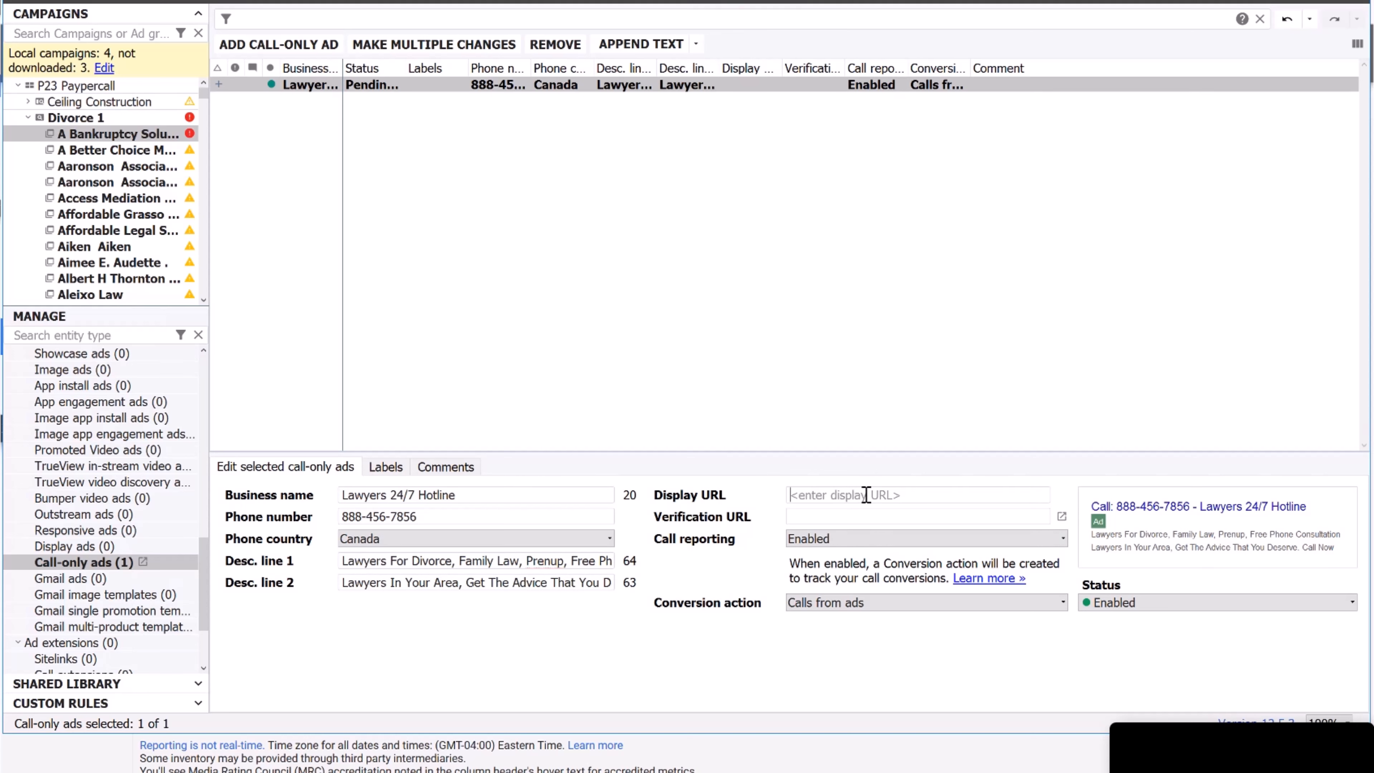
text(p23ads.com/)
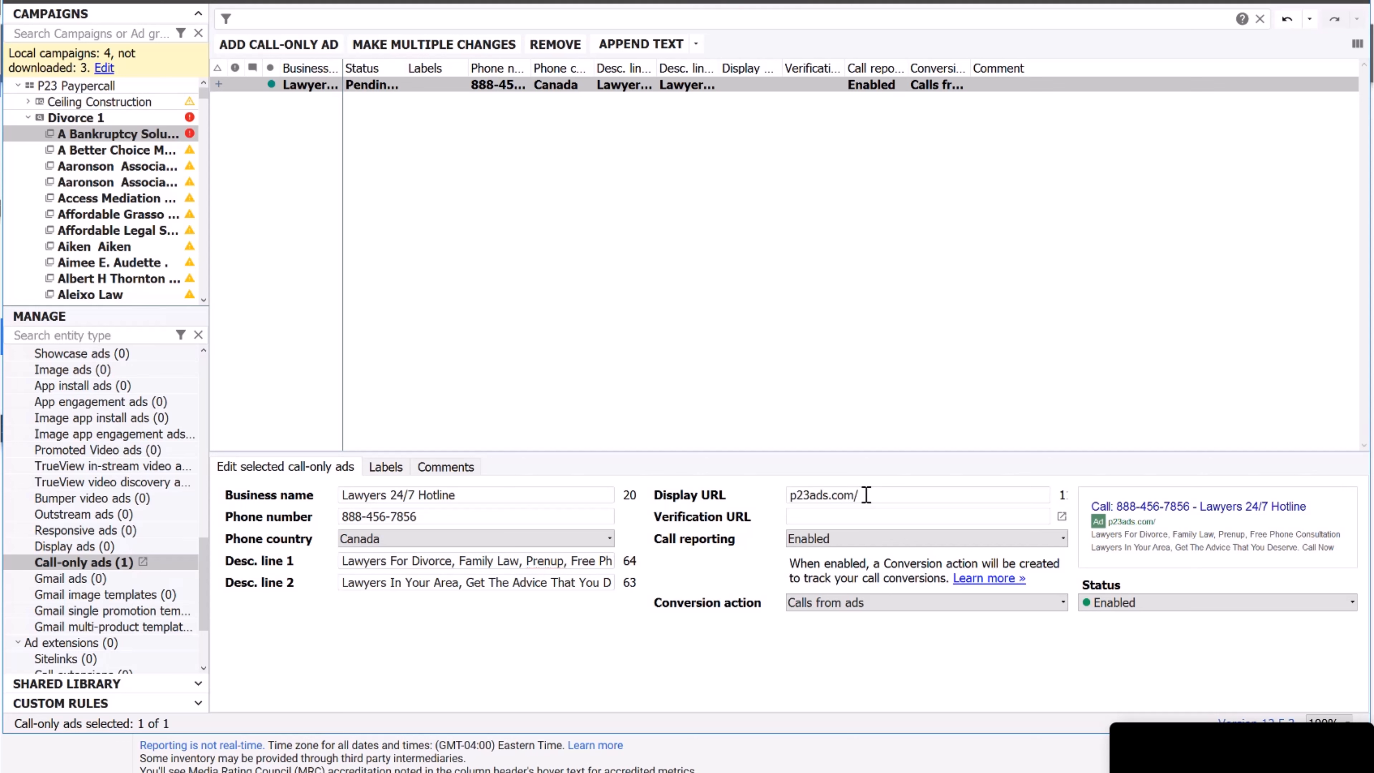
text(Lawyers-24-7-Hotline)
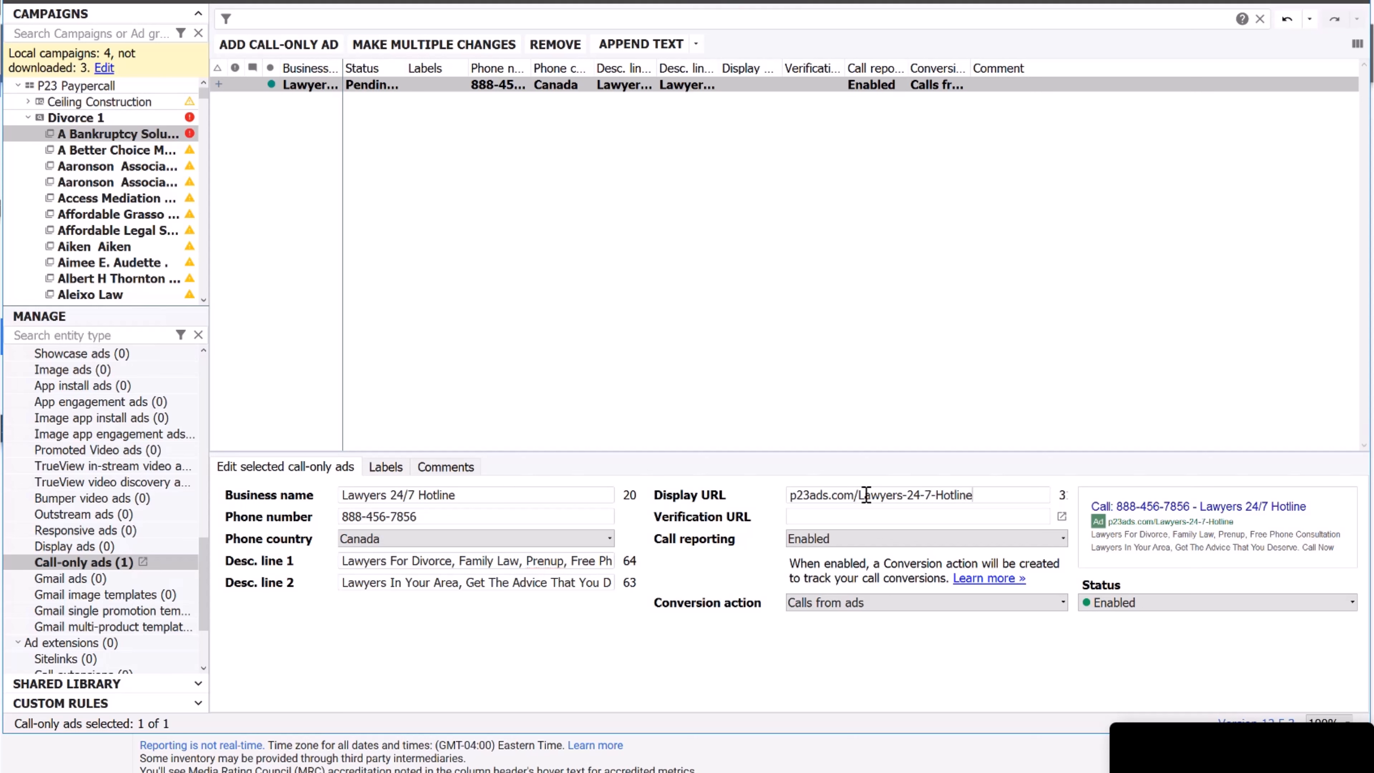
key(Tab)
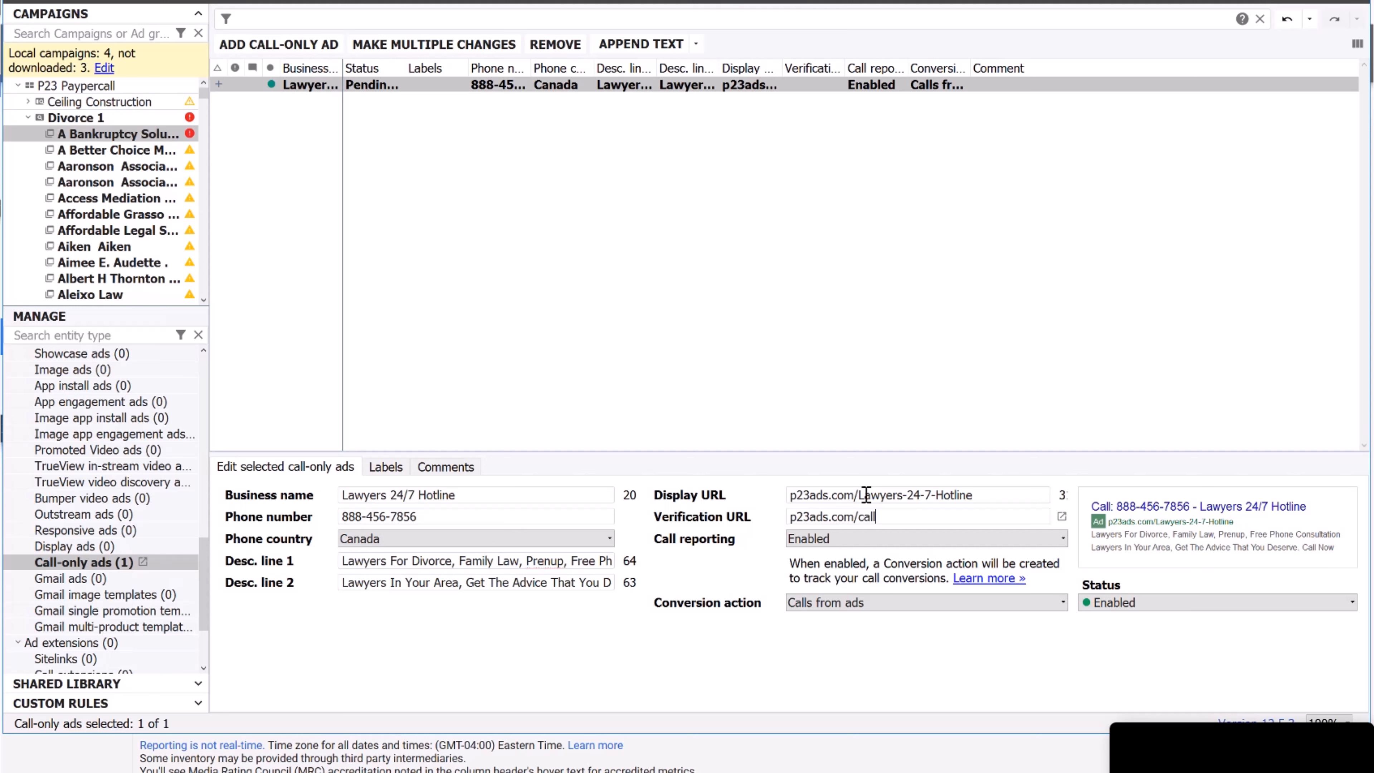
click(845, 602)
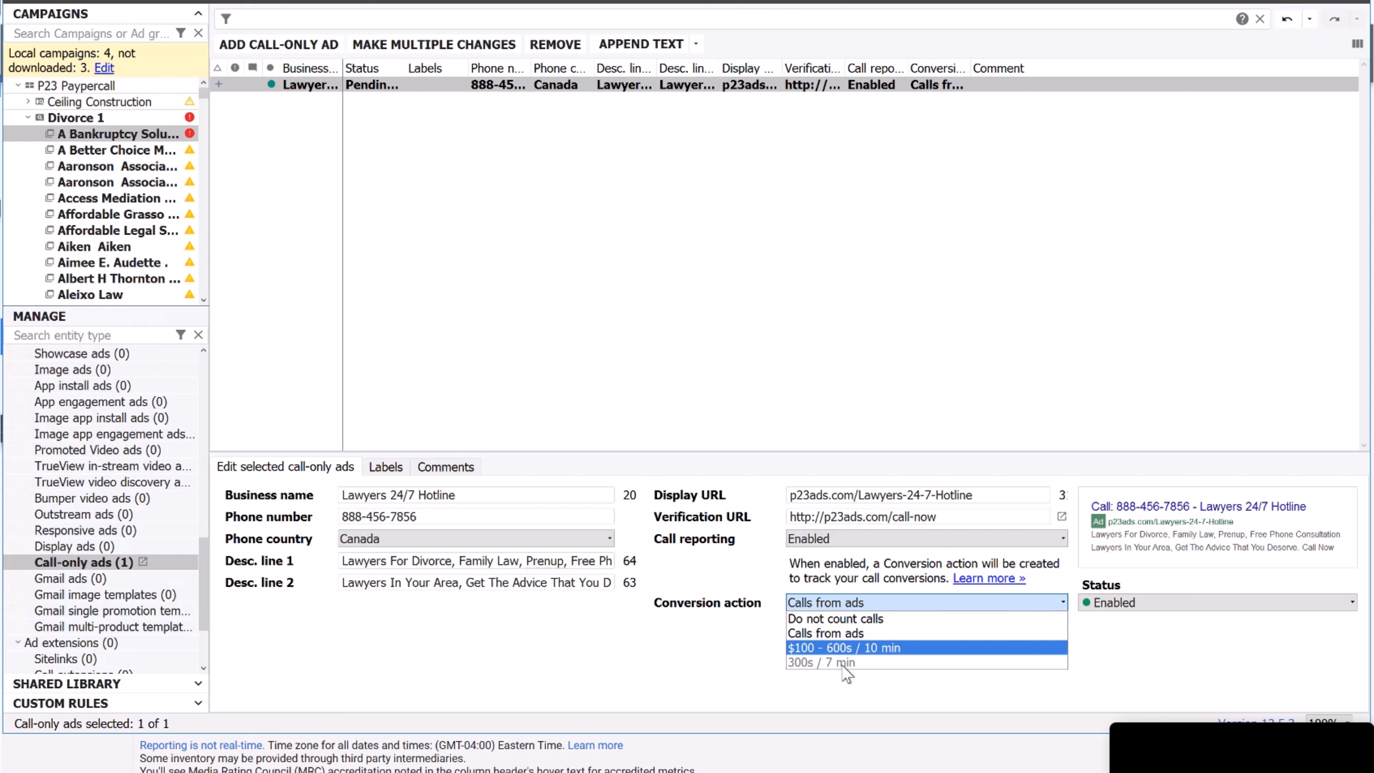
click(832, 649)
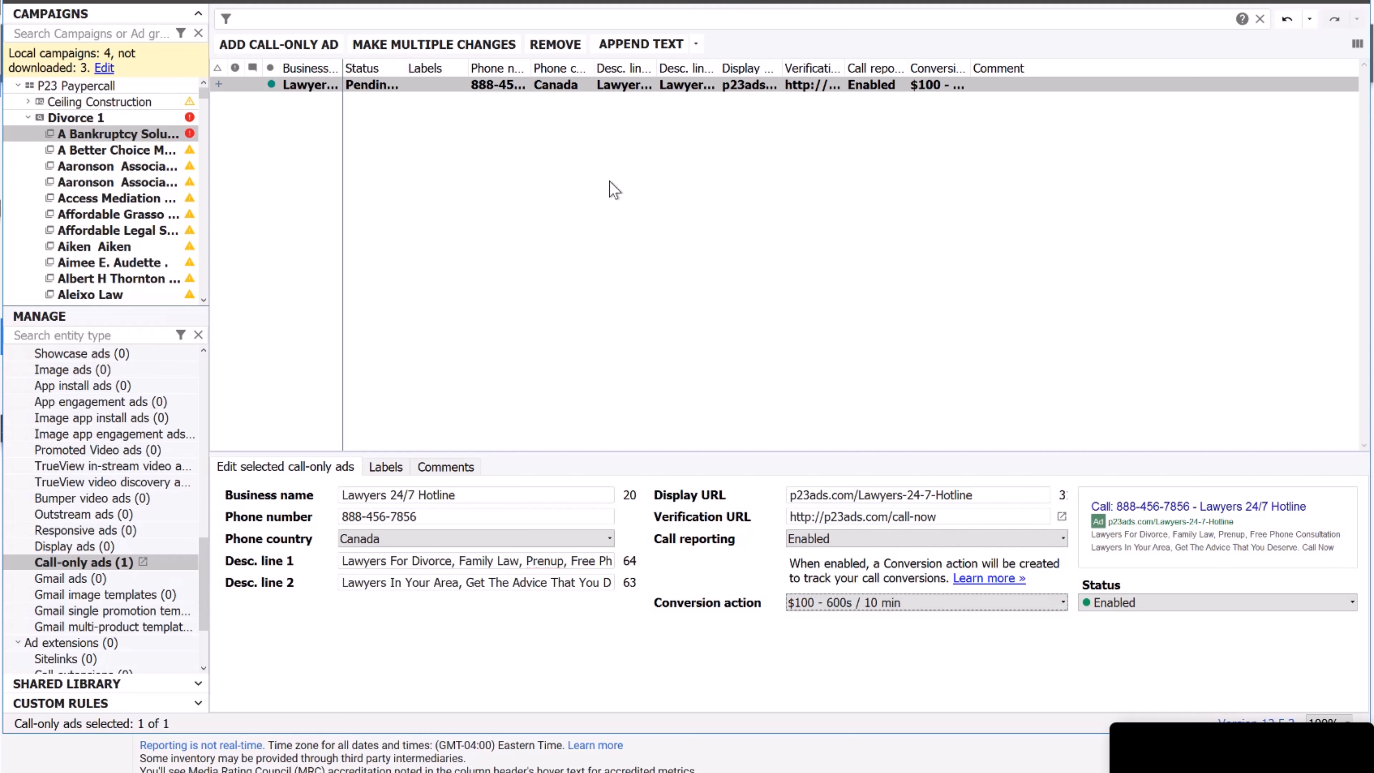
Copy the call-only ad and paste it into every Divorce 1 ad group except A Bankruptcy Solution.
right_click(514, 84)
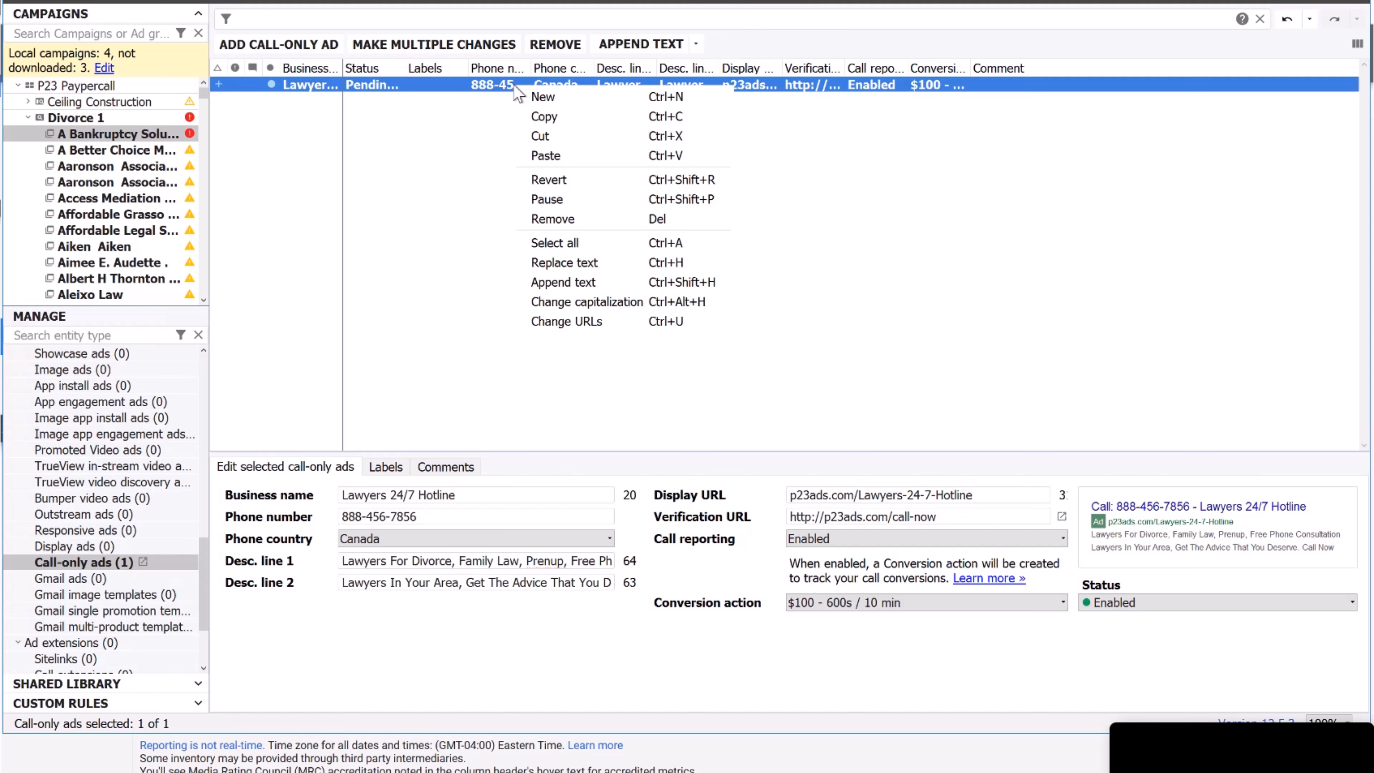
click(577, 116)
click(96, 119)
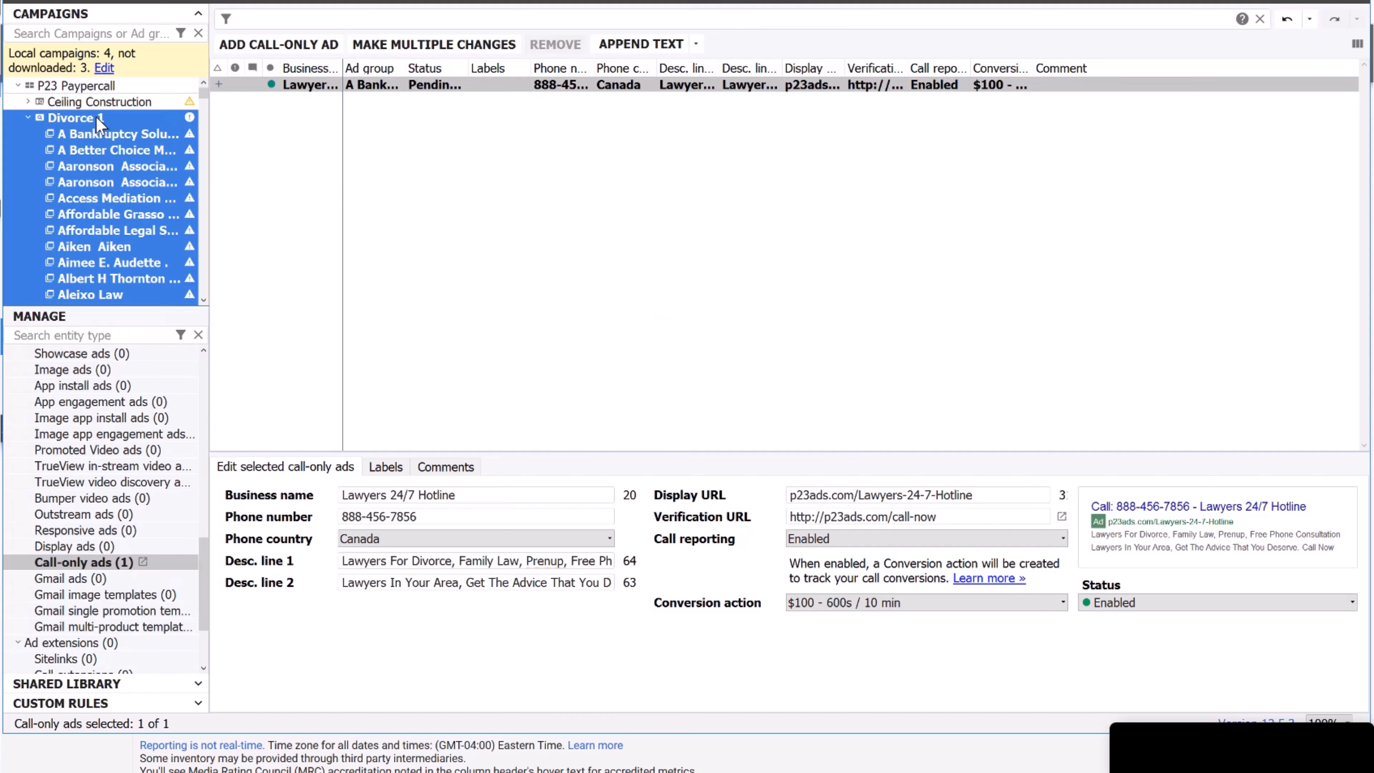
right_click(546, 154)
click(580, 222)
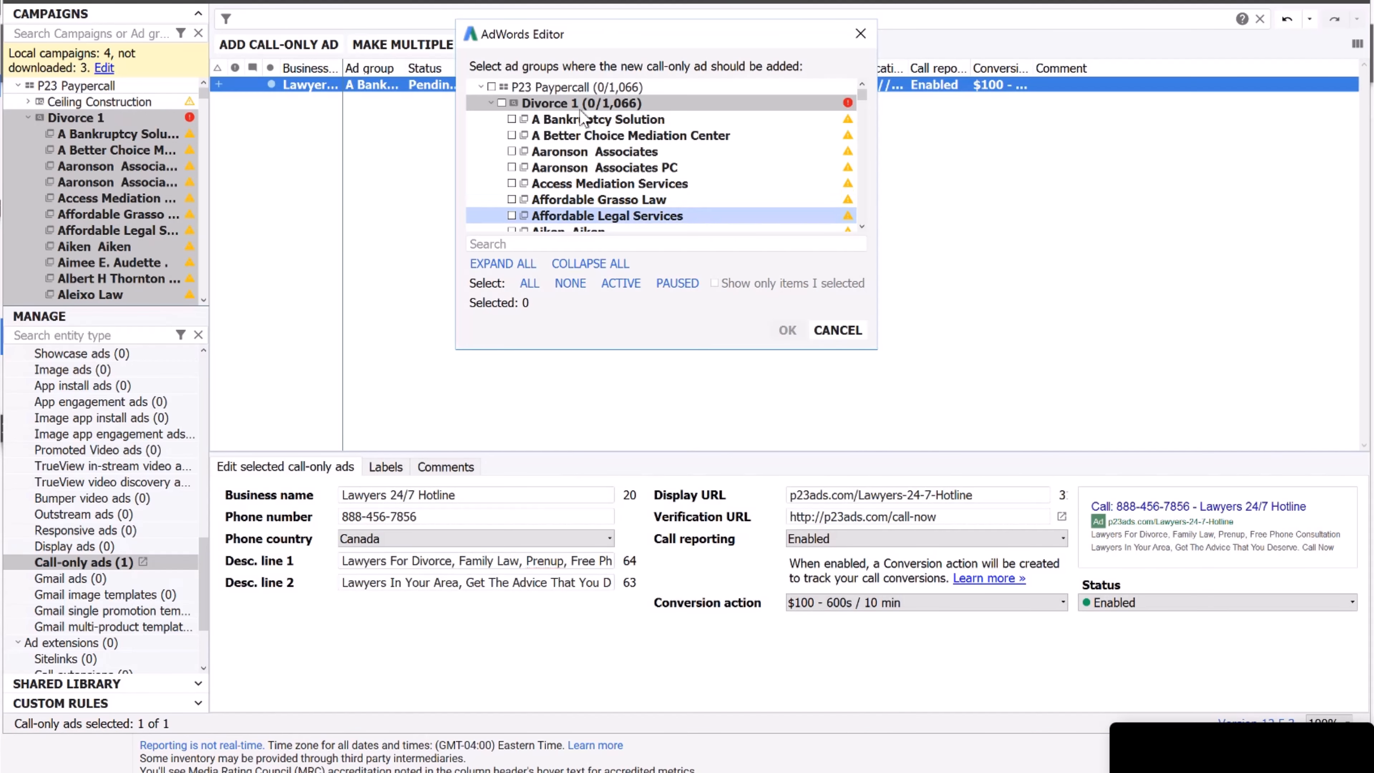
click(501, 103)
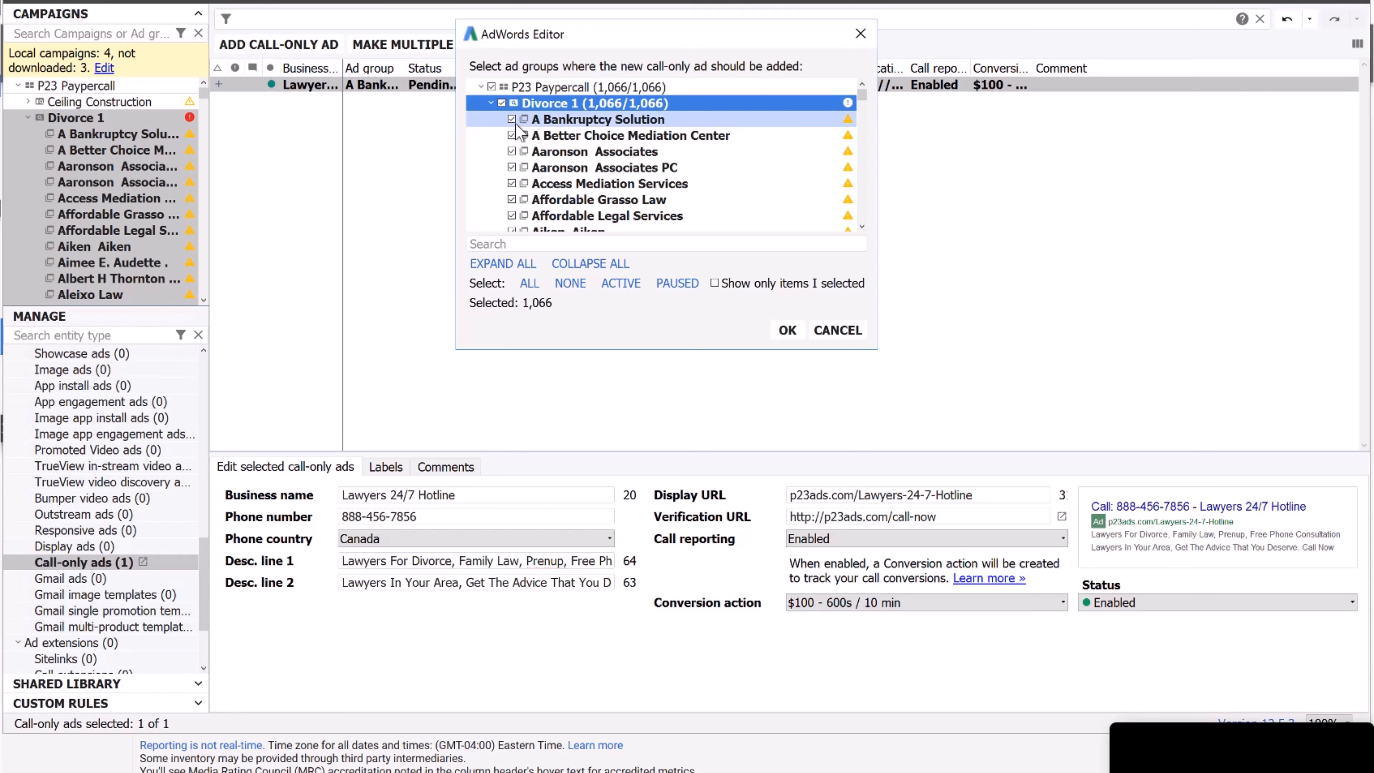
click(512, 119)
click(786, 330)
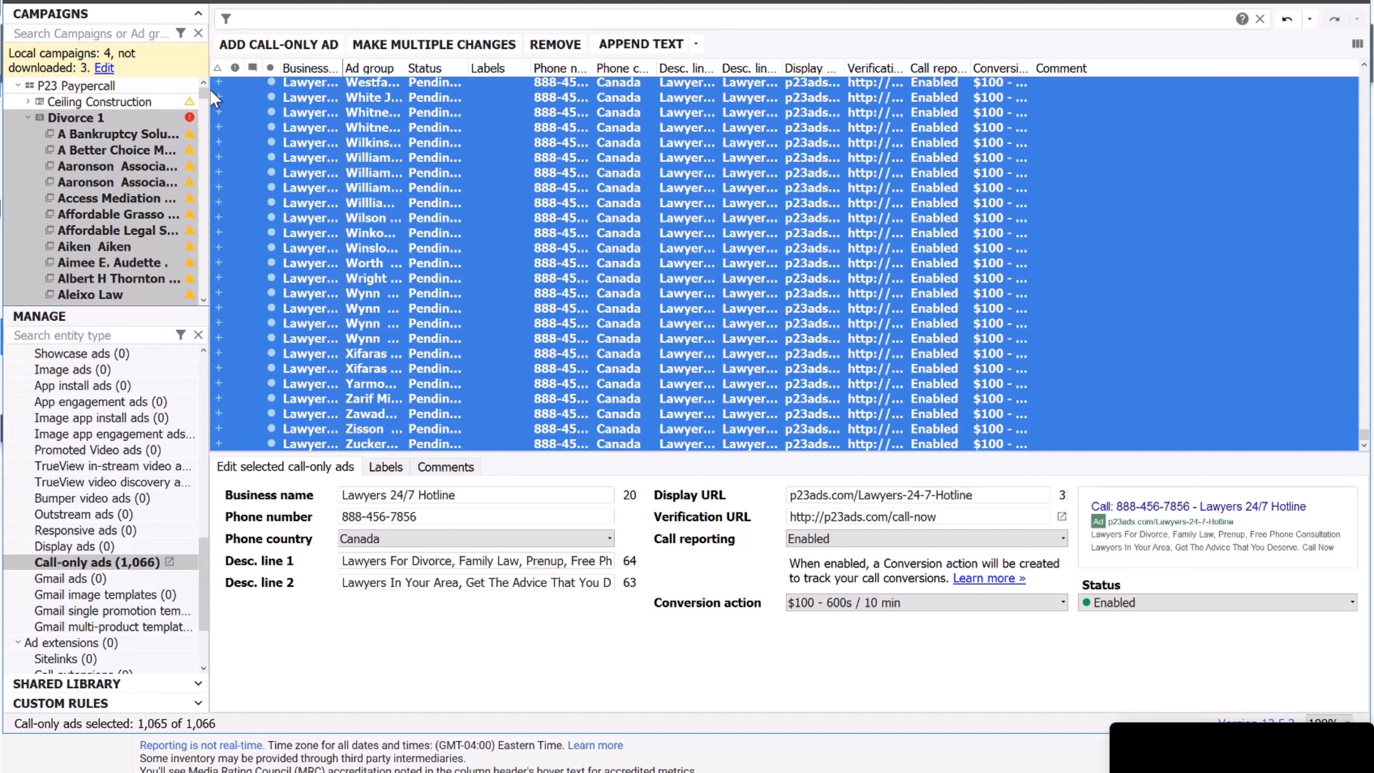
Select all ads in the list to confirm 1,066 call-only ads in Divorce 1.
mouse_move(206, 91)
mouse_down()
mouse_move(206, 136)
mouse_move(207, 83)
mouse_up()
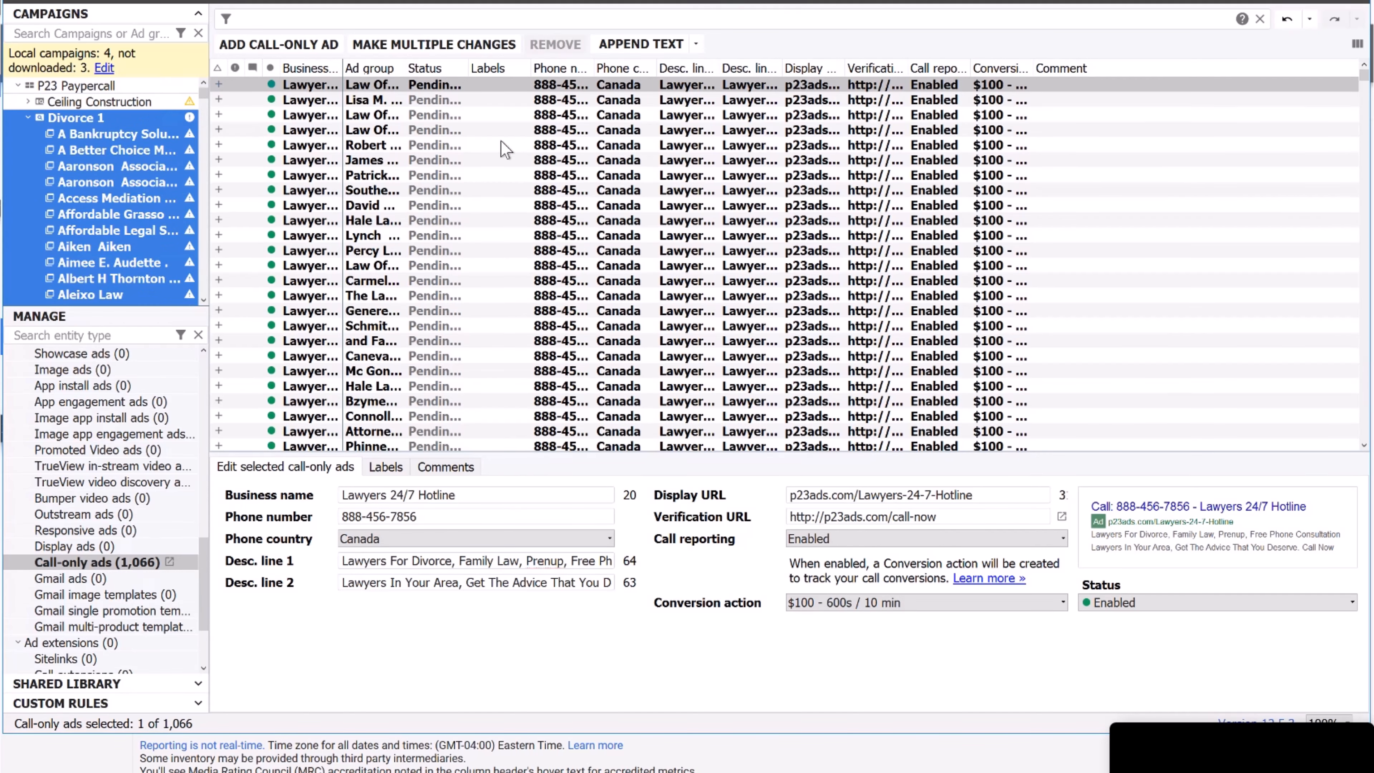
click(532, 146)
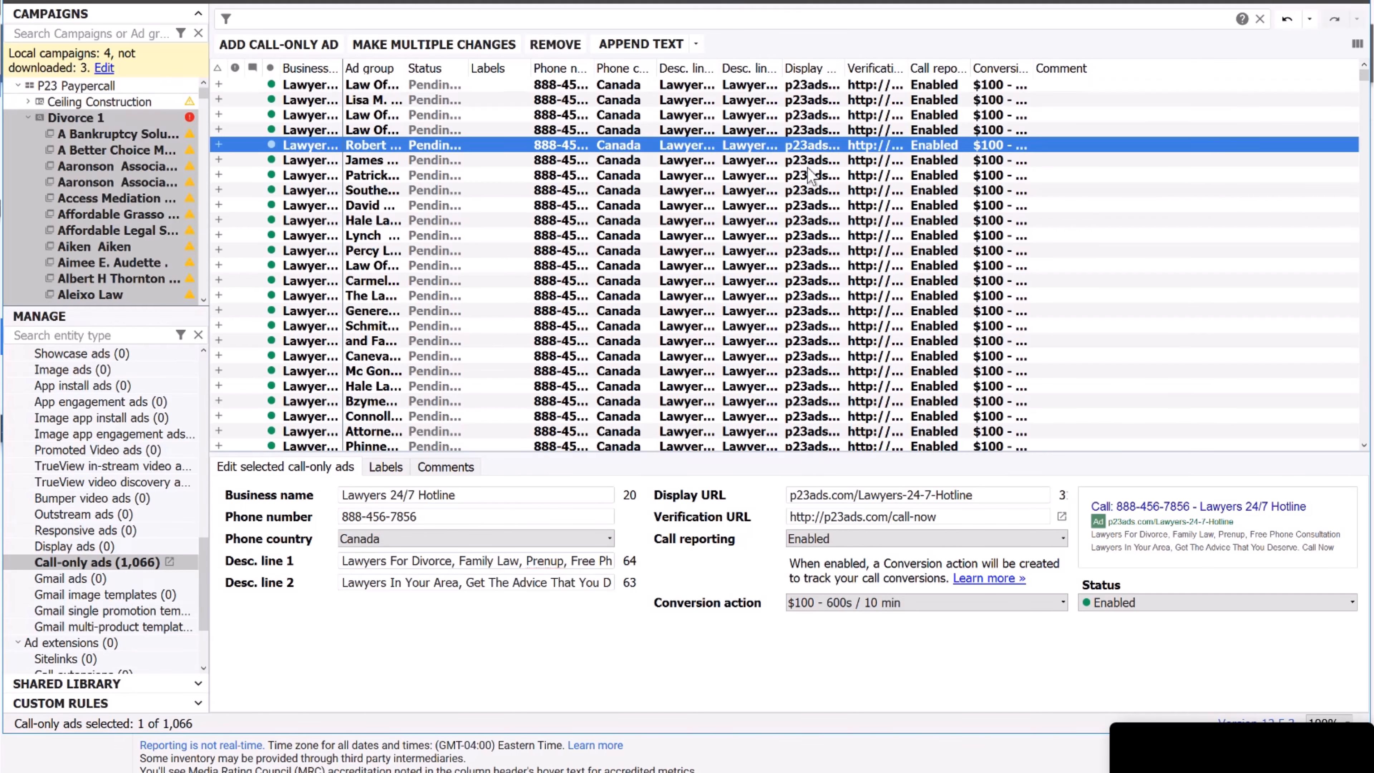
key(ctrl+a)
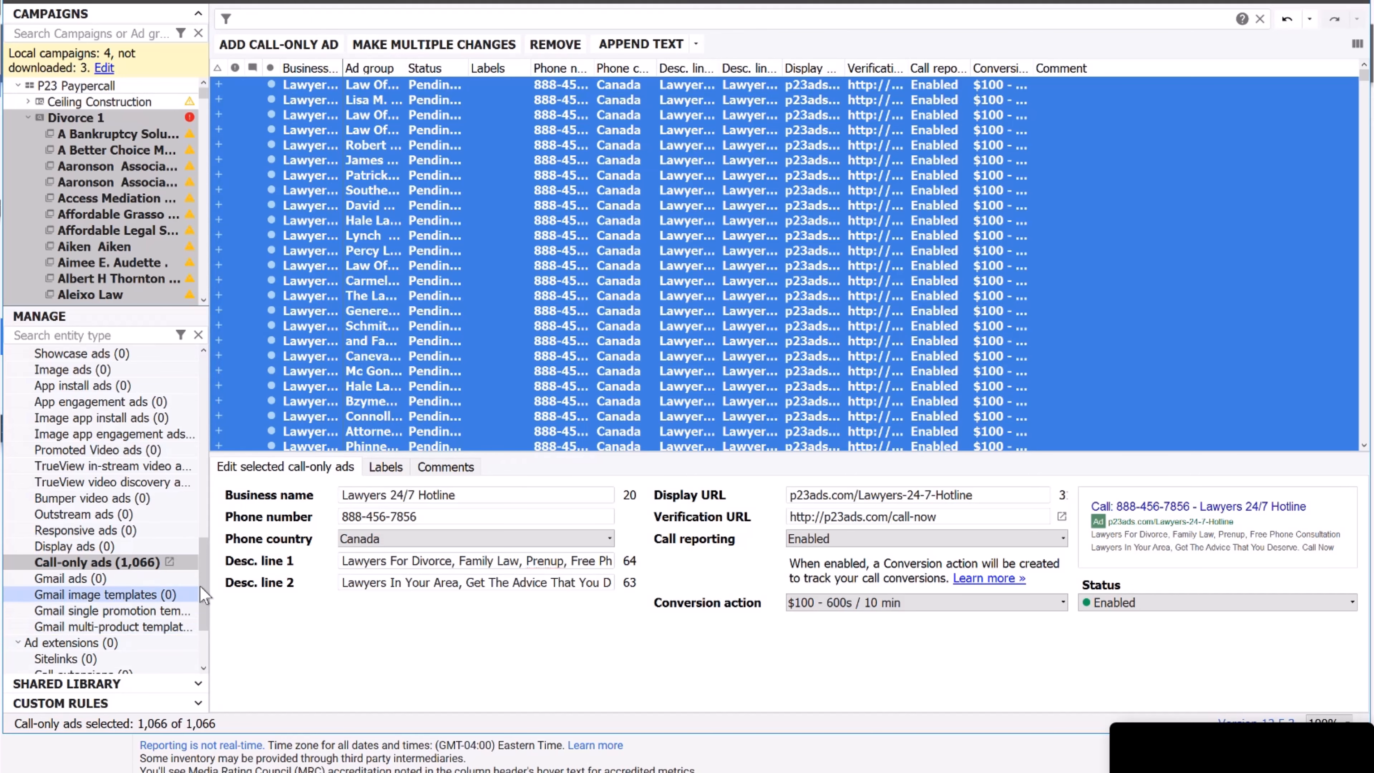
click(205, 635)
Add campaign-level callouts Over 10 Years Experience, 24/7 Customer Support and Free Phone Quote to Divorce 1.
click(111, 594)
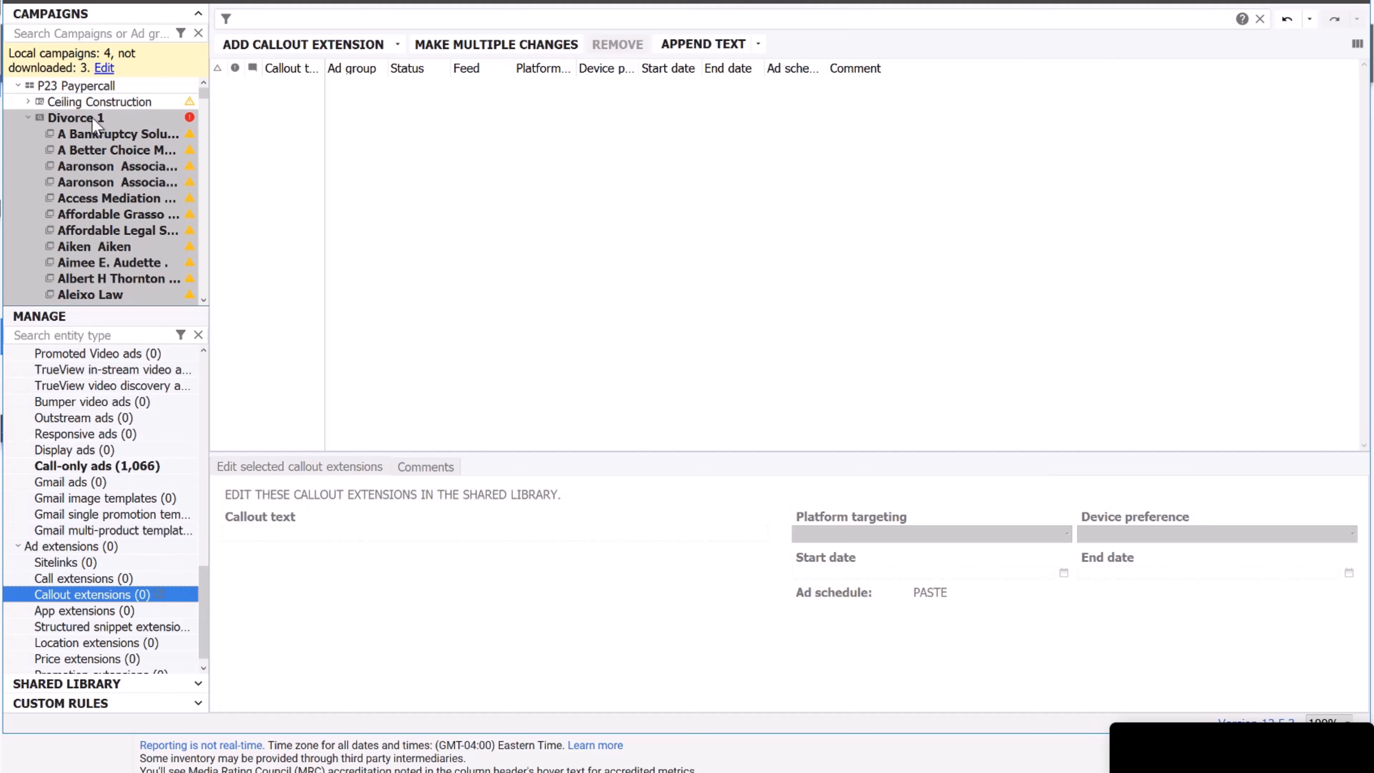
click(93, 120)
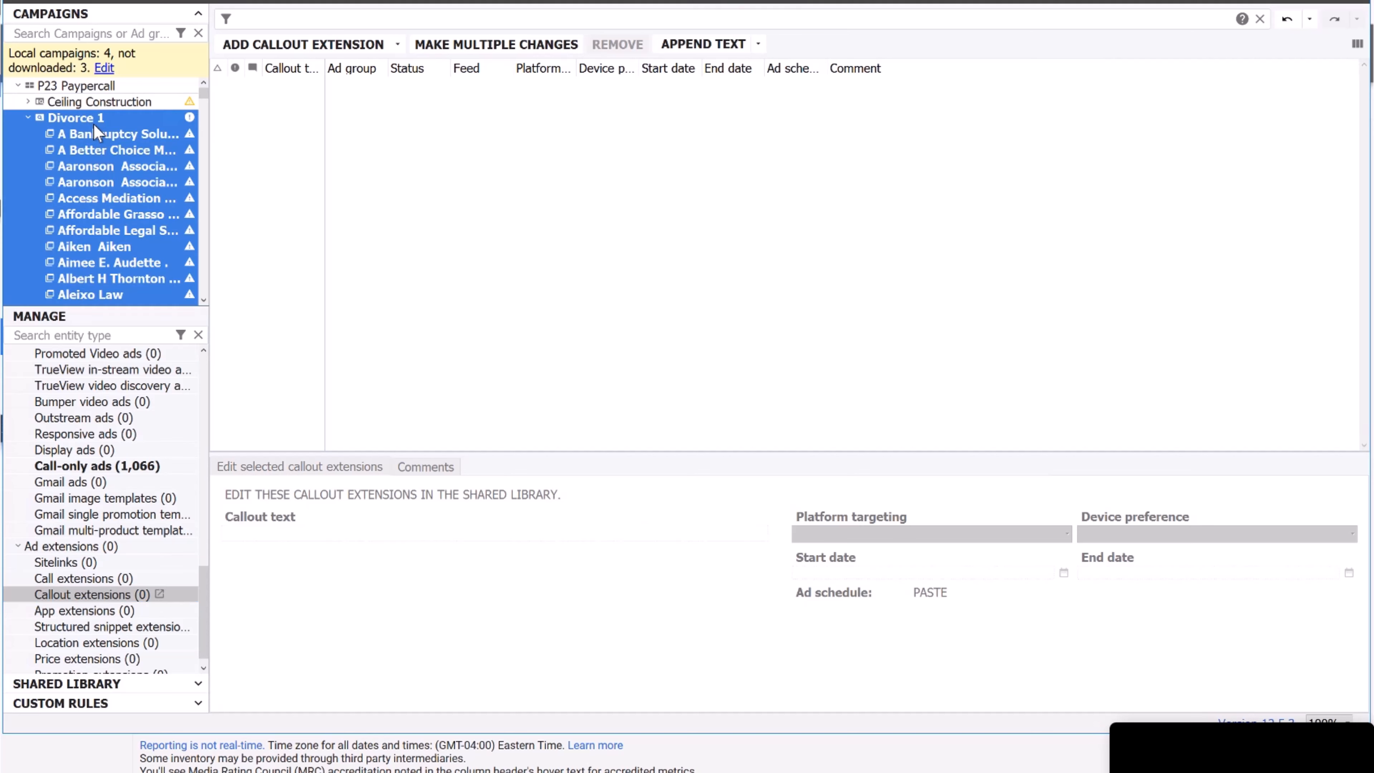
click(334, 48)
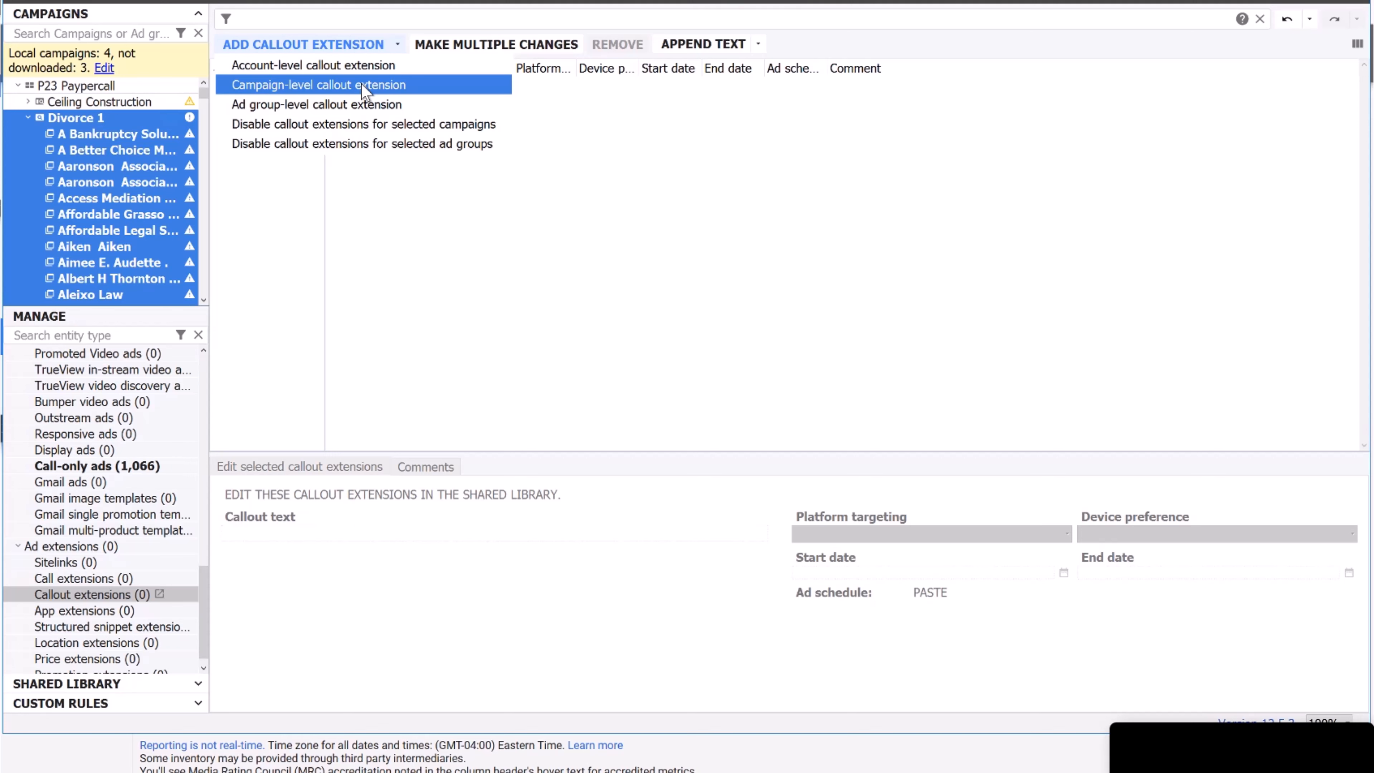
click(364, 86)
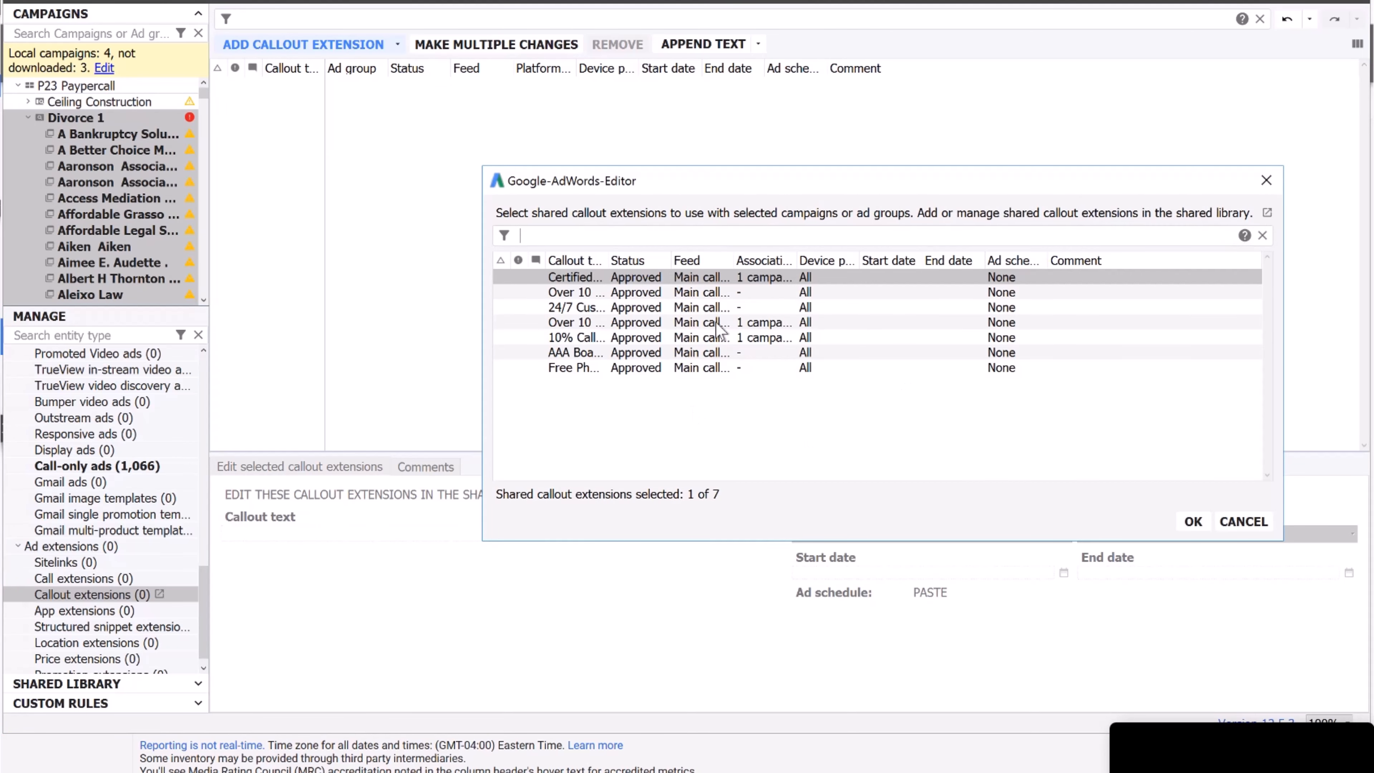
drag(609, 257, 740, 258)
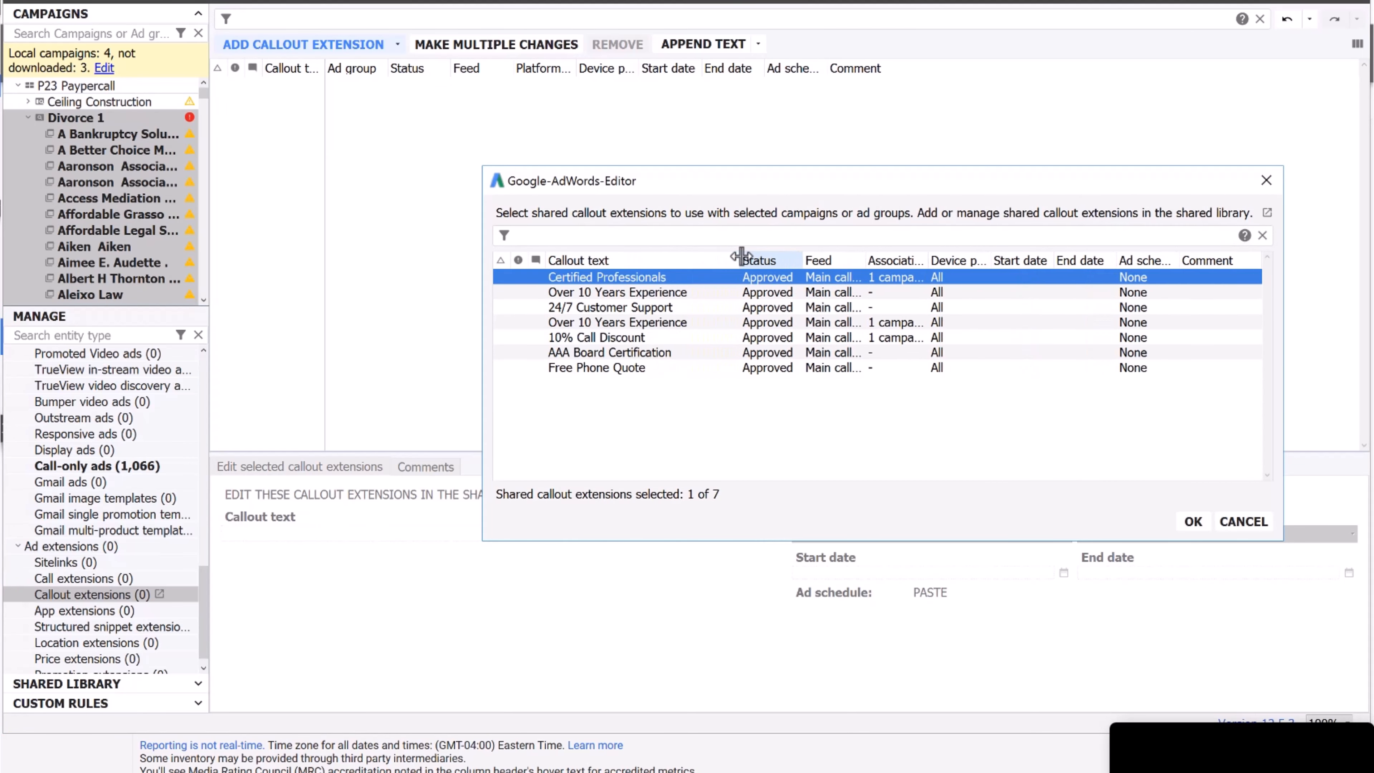
click(656, 295)
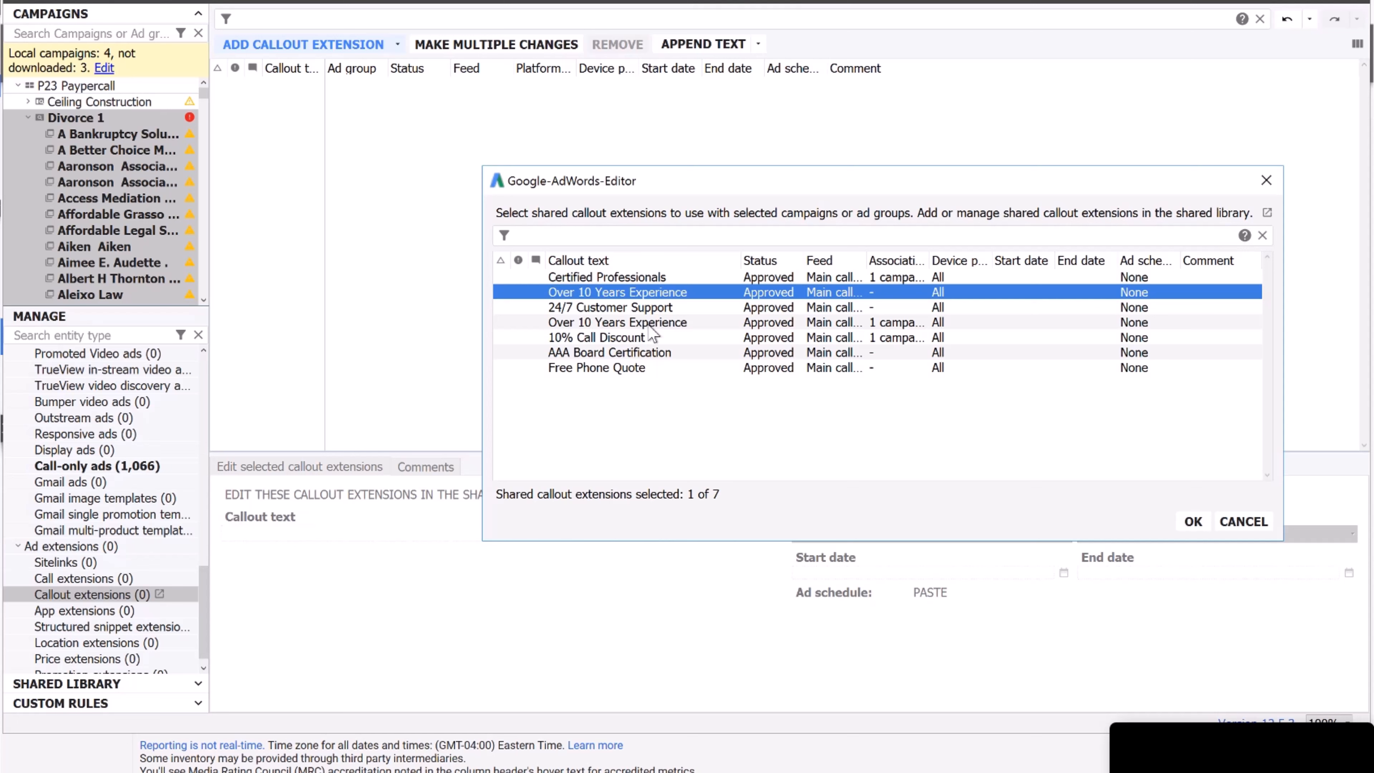
ctrl+click(686, 309)
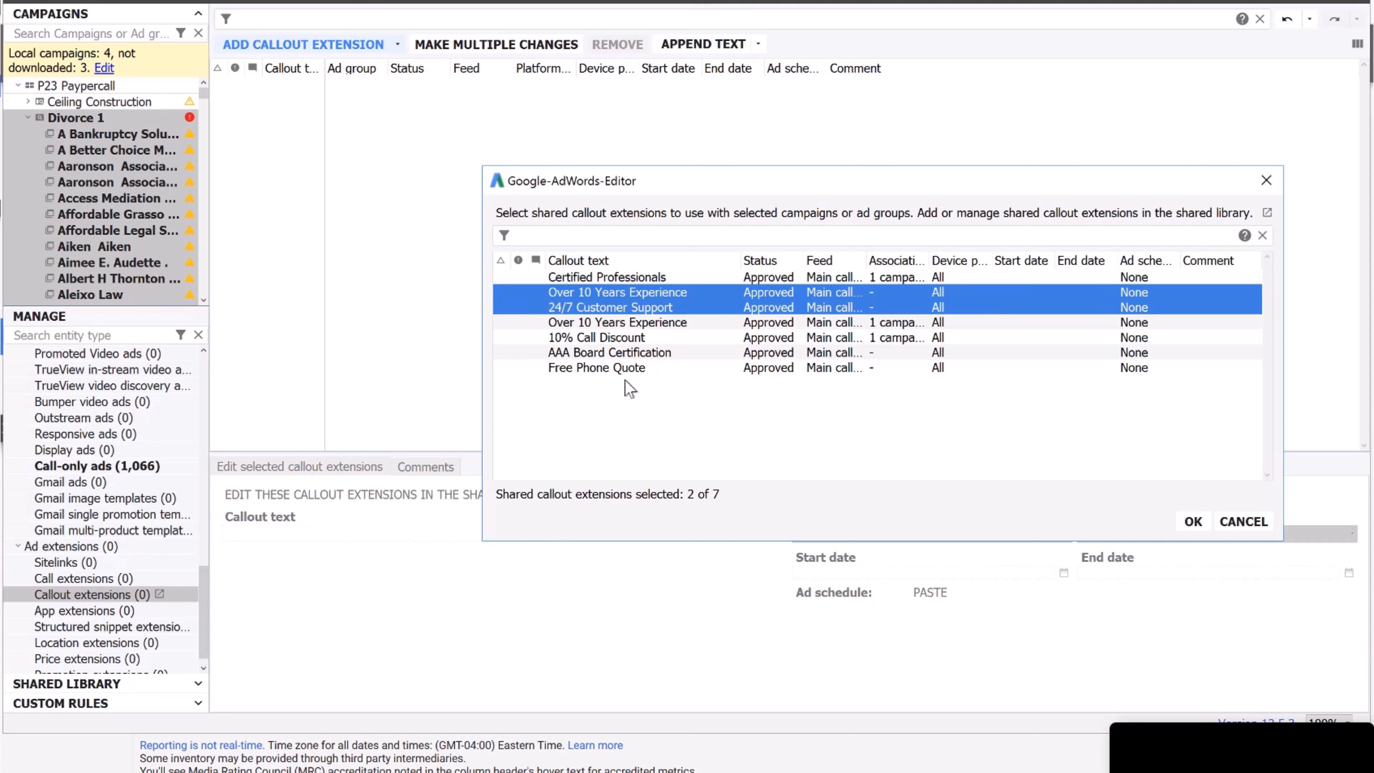
ctrl+click(642, 370)
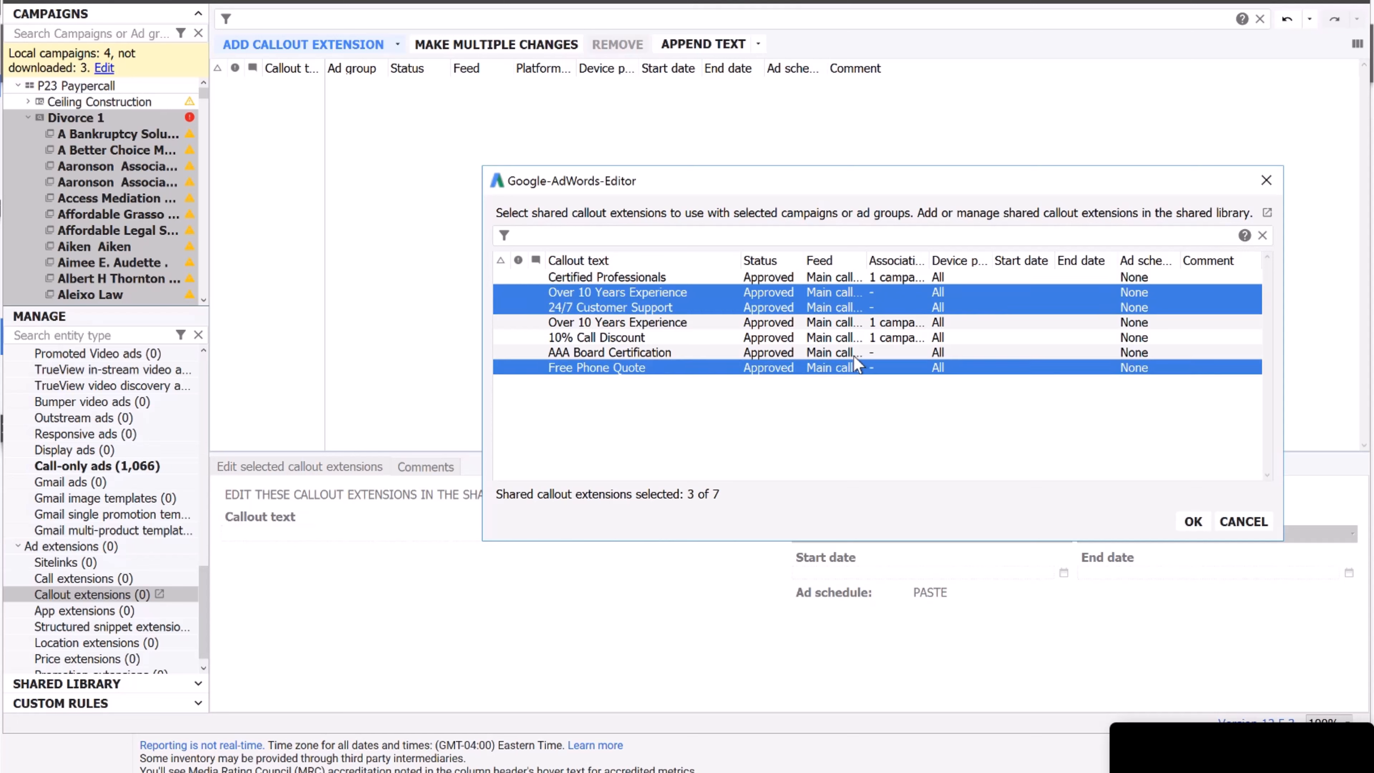
click(1193, 522)
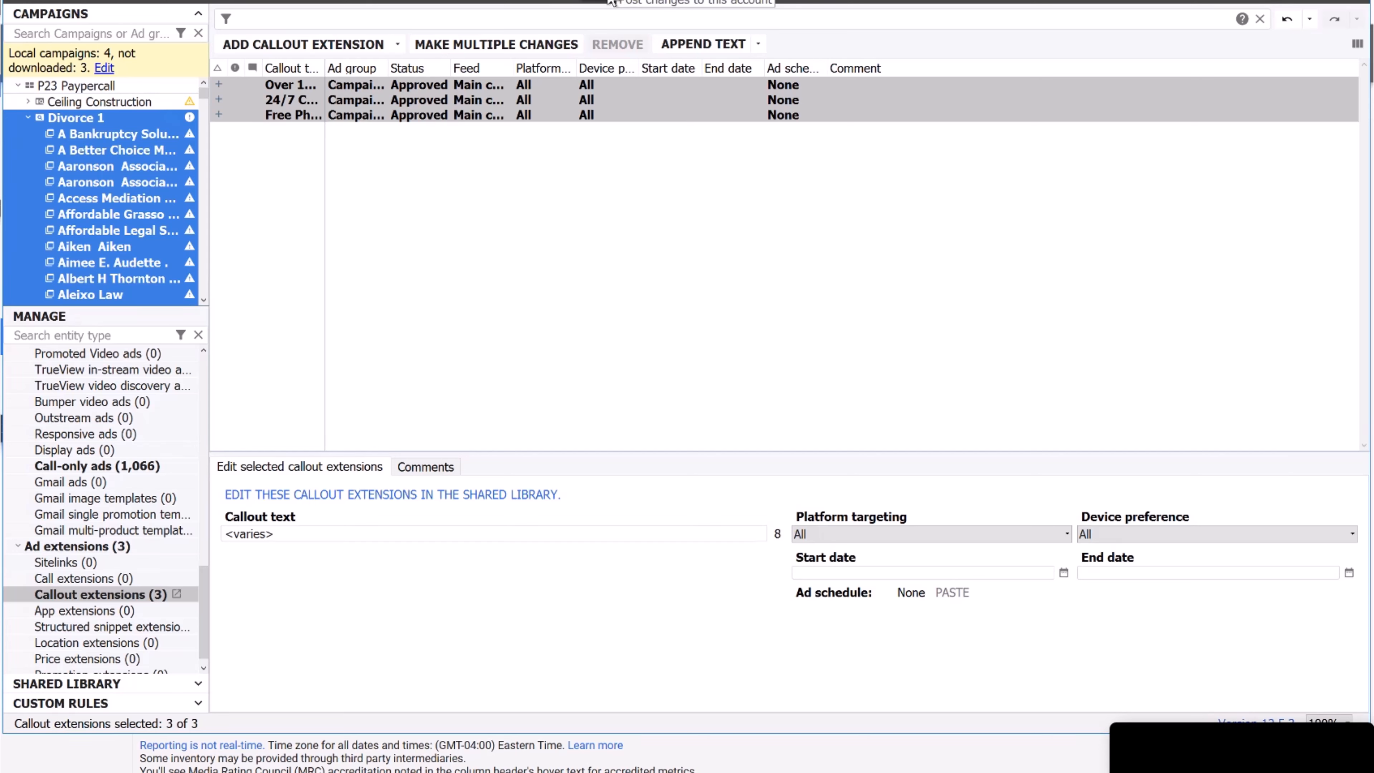
Post the selected Divorce 1 campaign's changes, then expand its keywords and targeting entities.
click(612, 3)
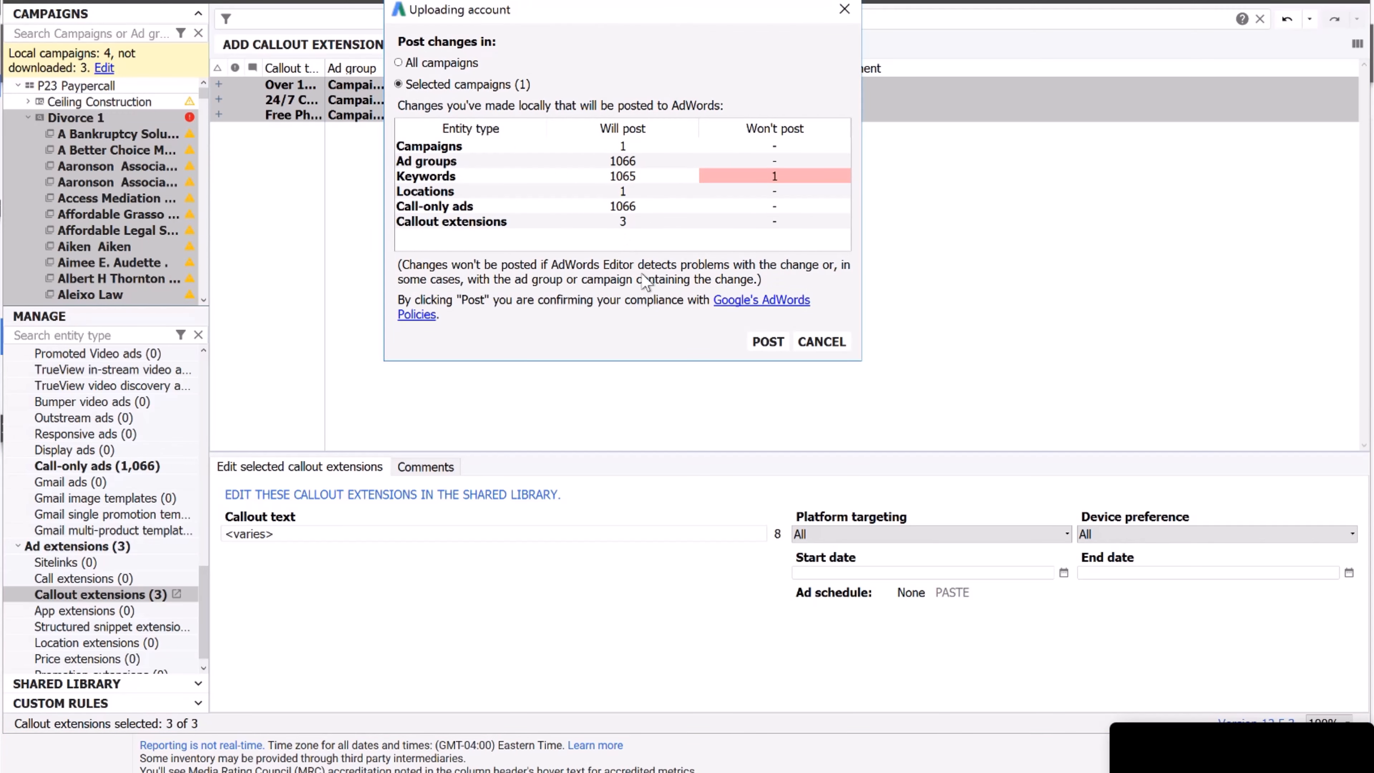
click(766, 340)
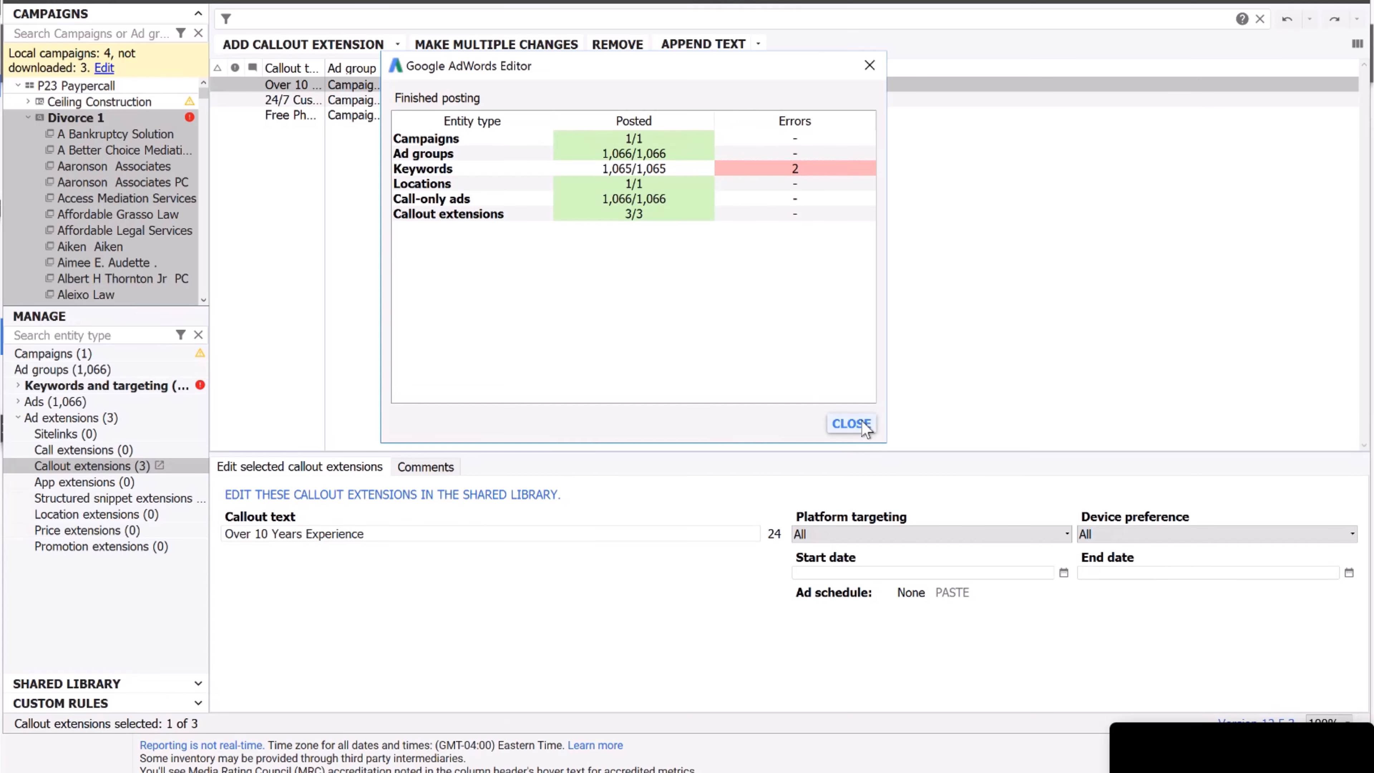
click(847, 425)
click(83, 116)
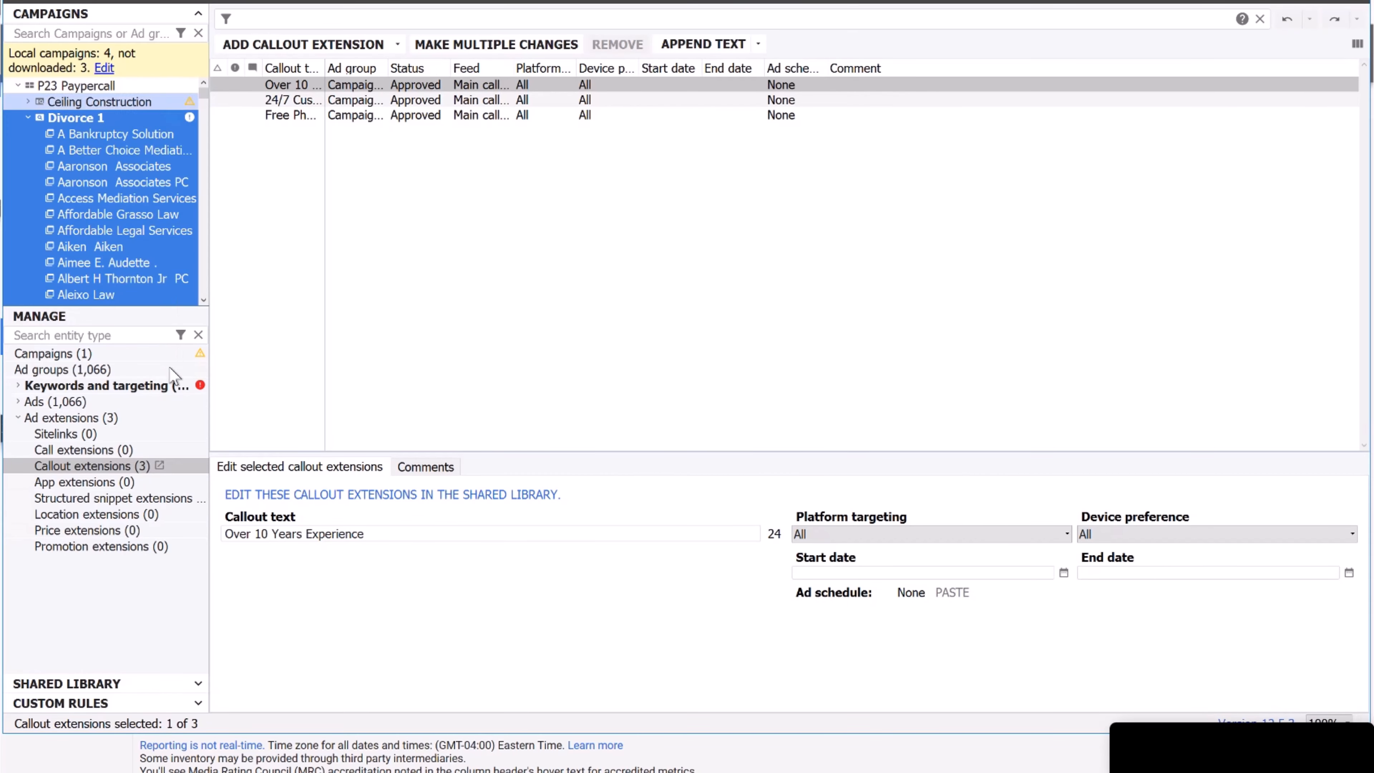
click(130, 385)
Sort the keywords by status to surface errors and remove the apostrophe from the first one.
click(142, 404)
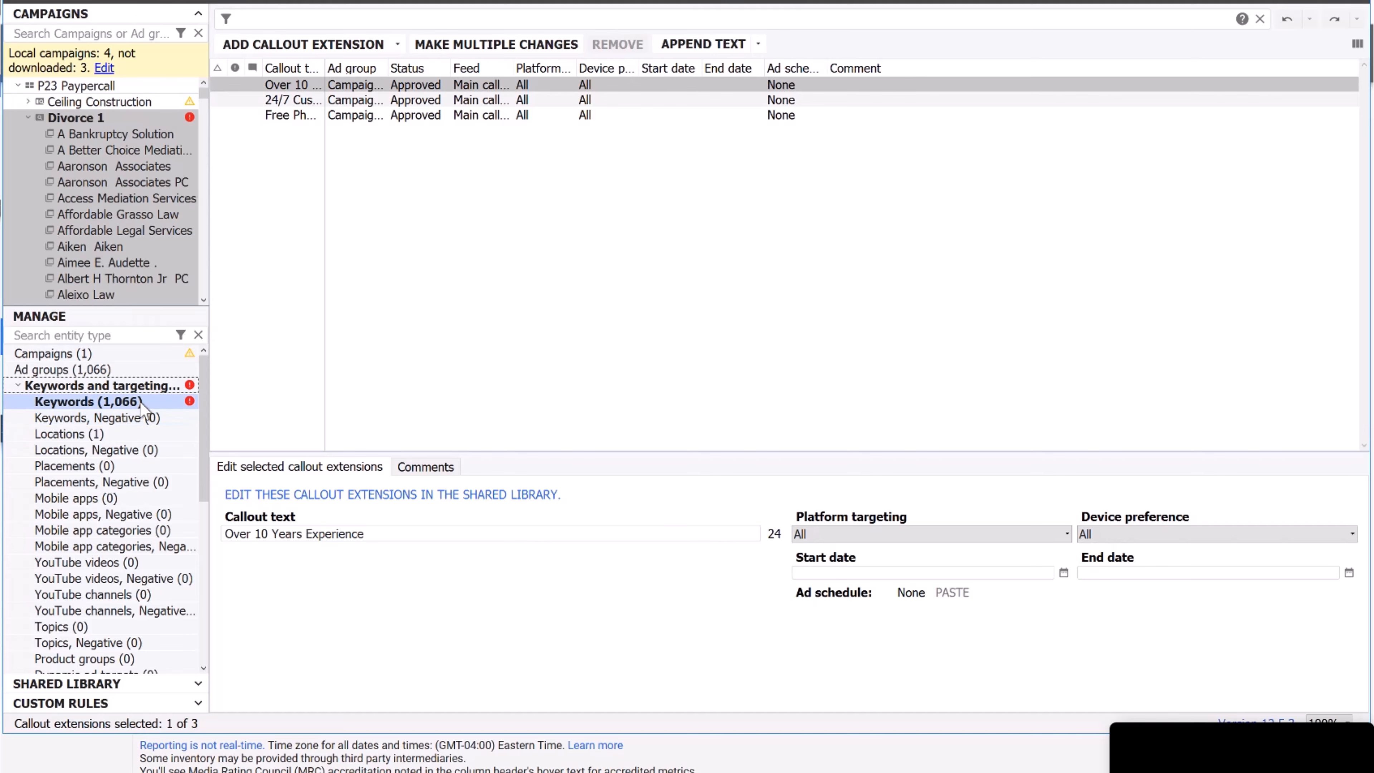
click(272, 66)
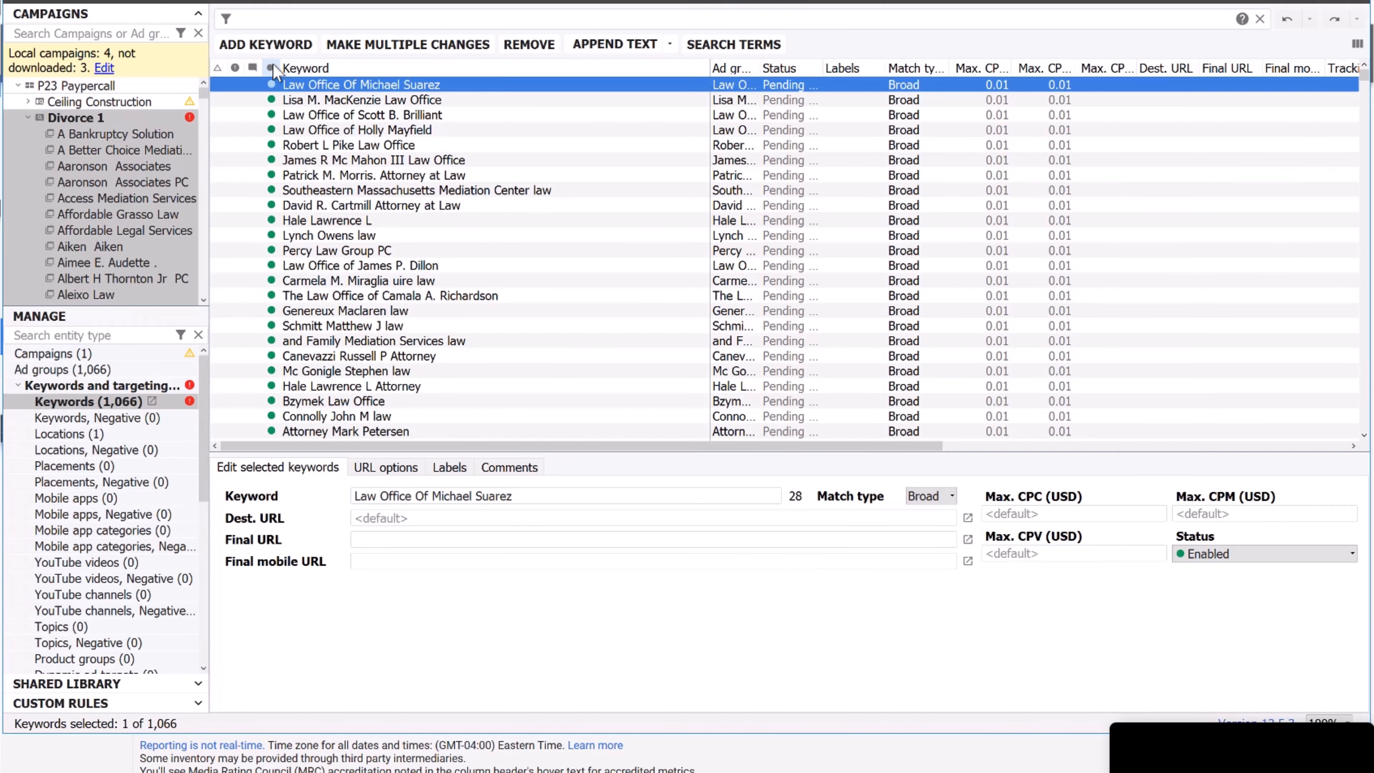
click(274, 65)
click(273, 64)
click(219, 67)
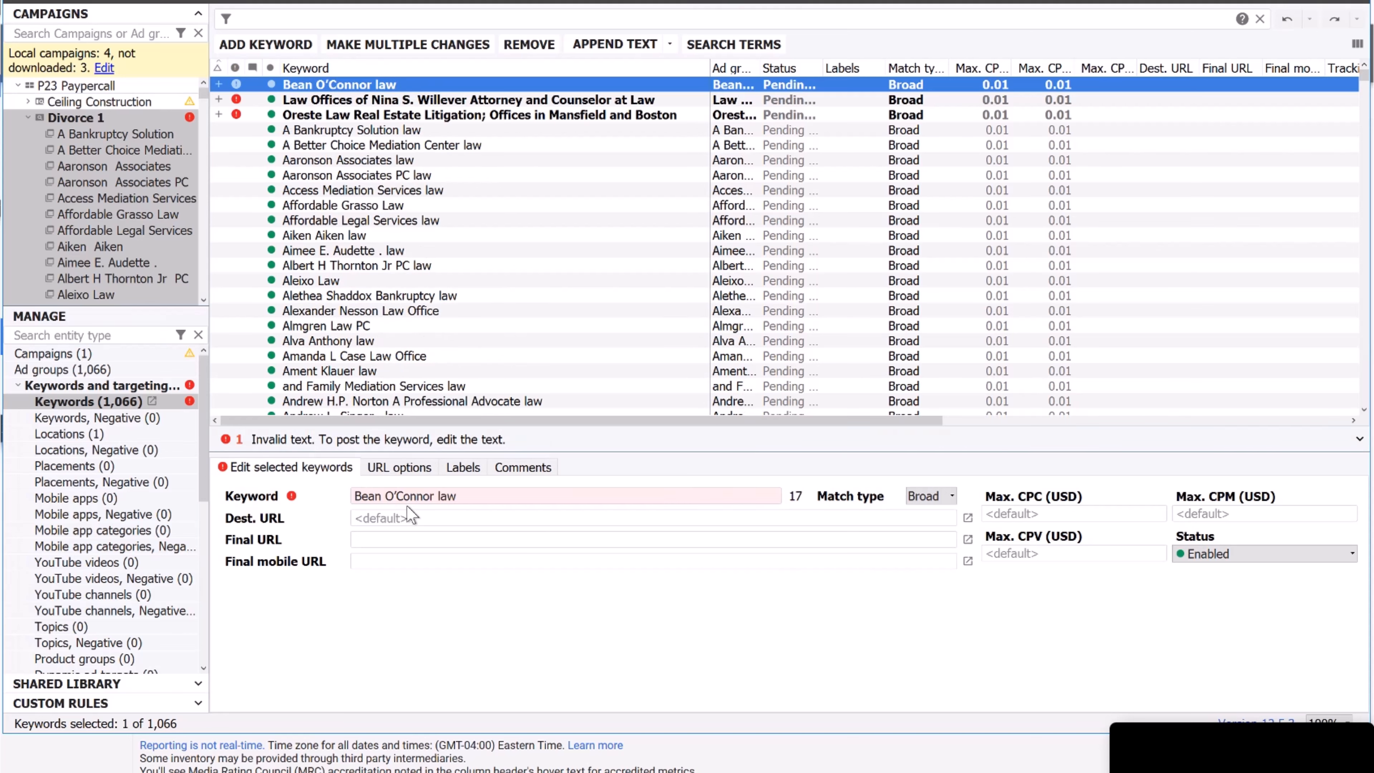
click(401, 496)
key(BackSpace)
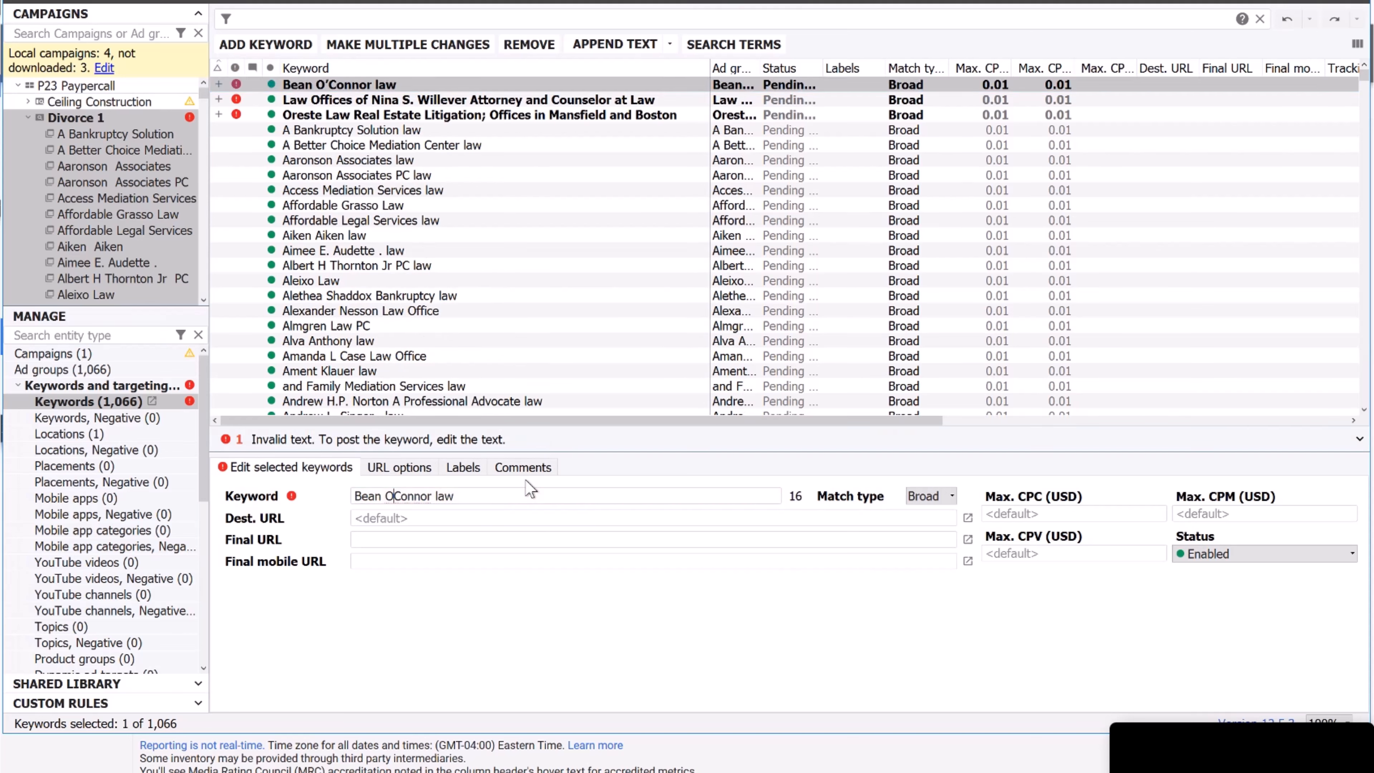
Shorten the overlong keyword by deleting its leading 'Law Offices of' and trailing 'Counselor at Law' words.
click(397, 103)
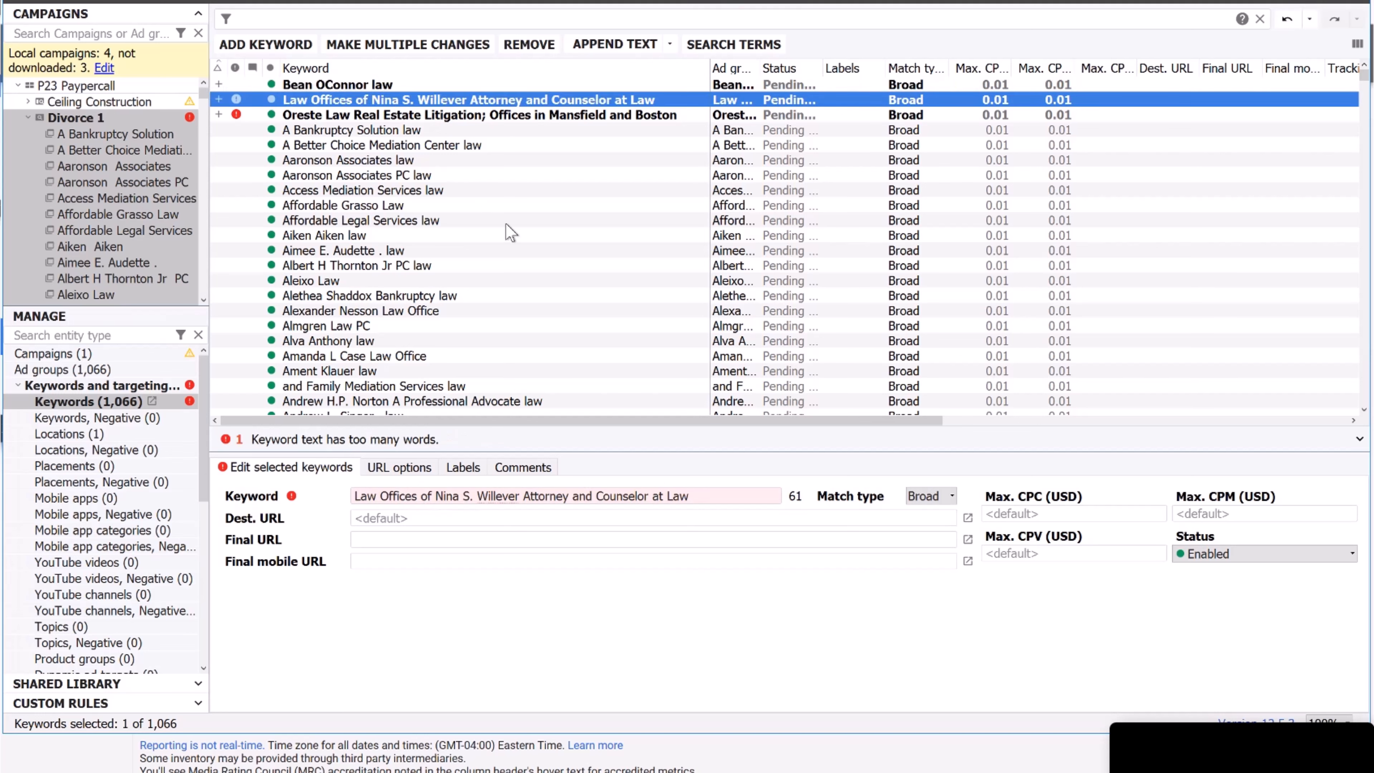
click(526, 497)
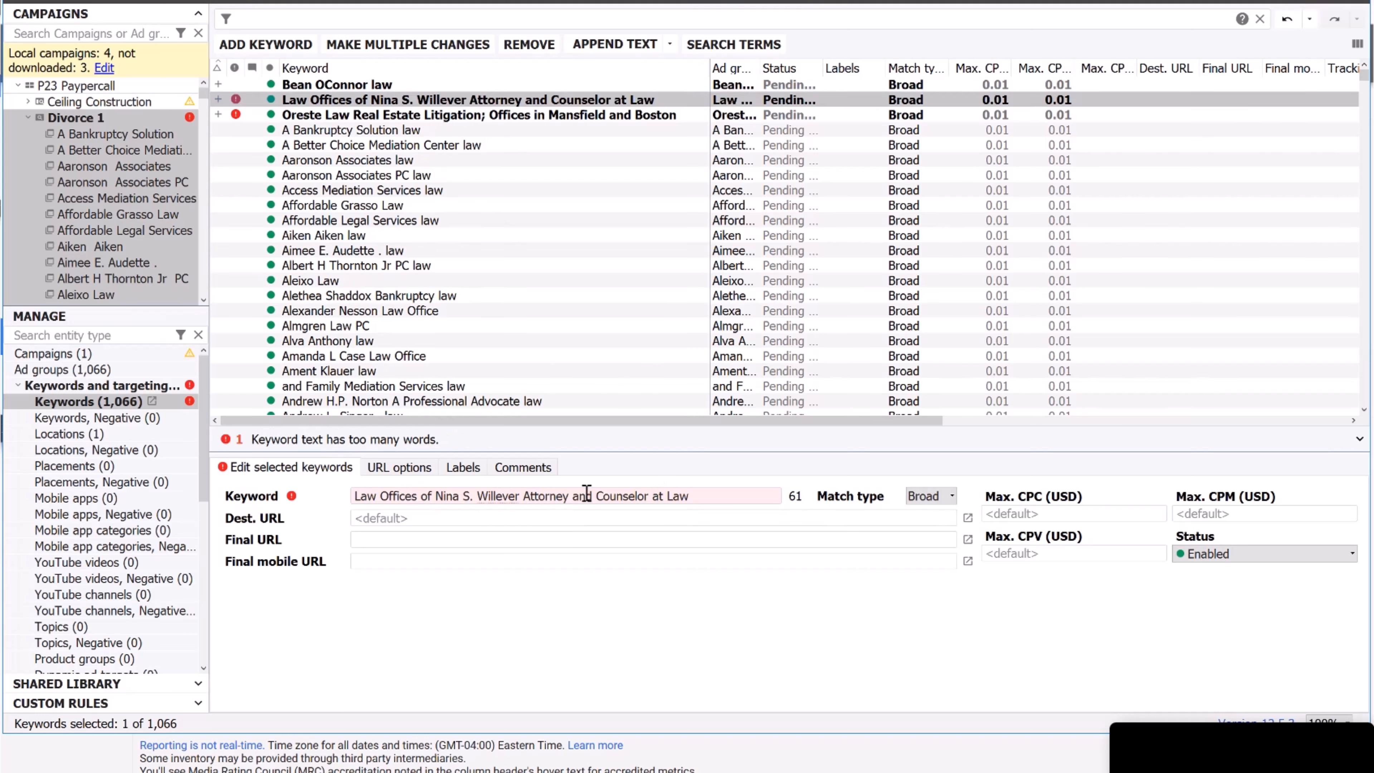
drag(569, 496, 1025, 506)
key(BackSpace)
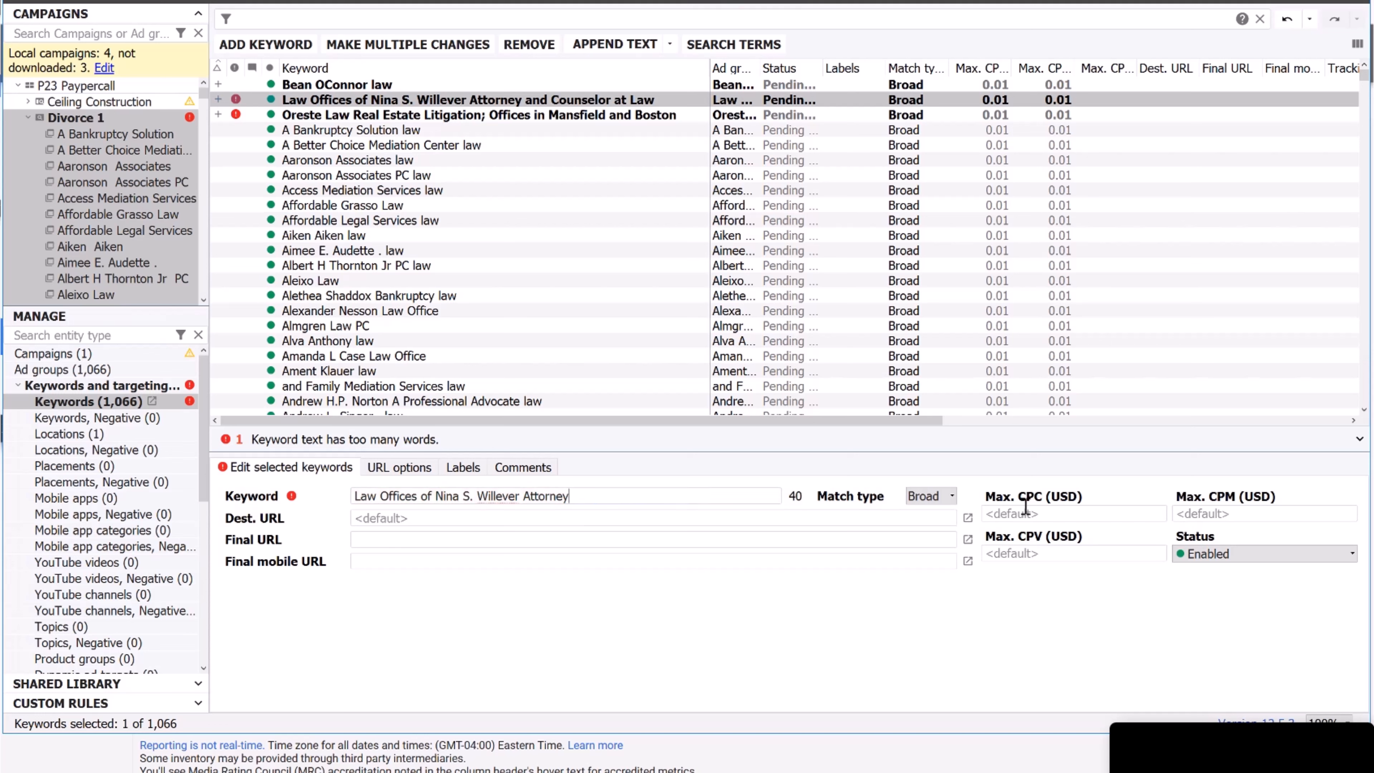
drag(437, 495, 209, 491)
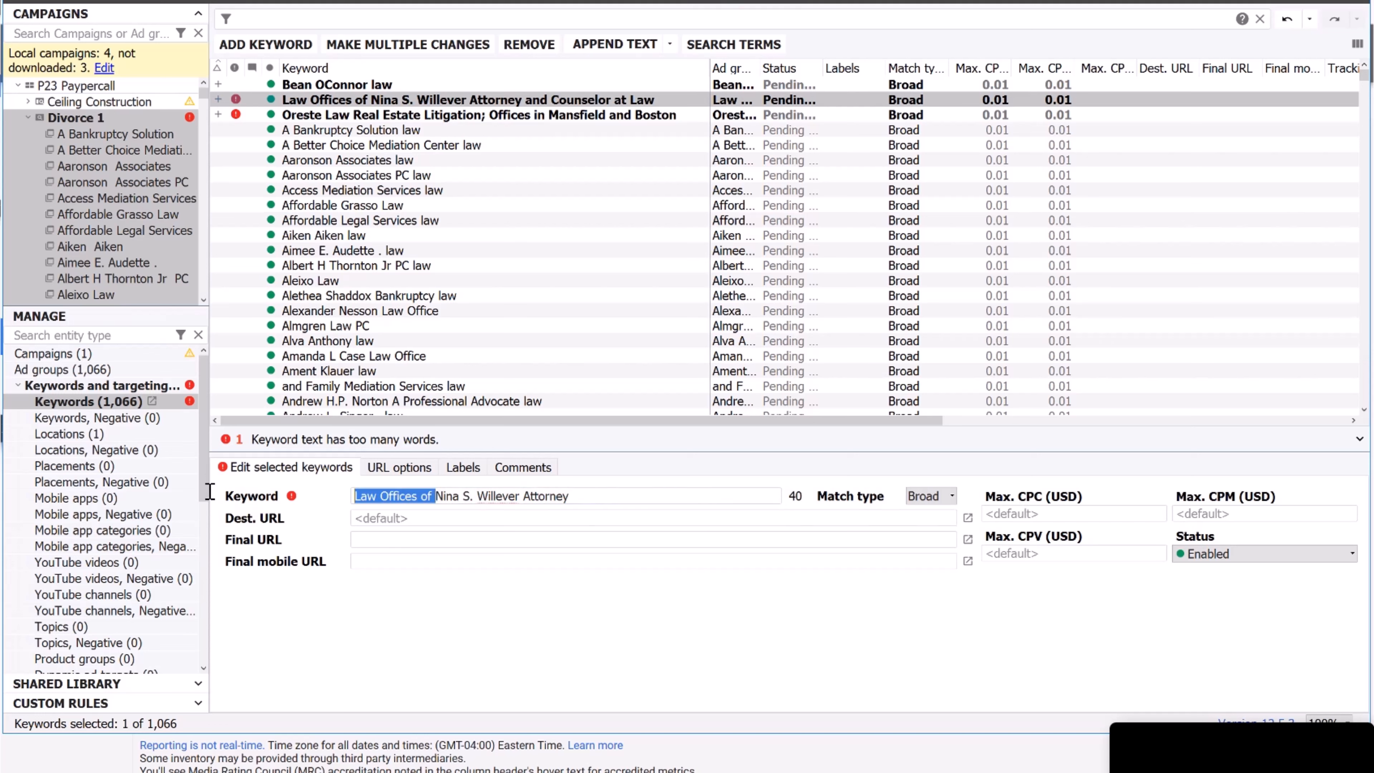
key(BackSpace)
click(487, 114)
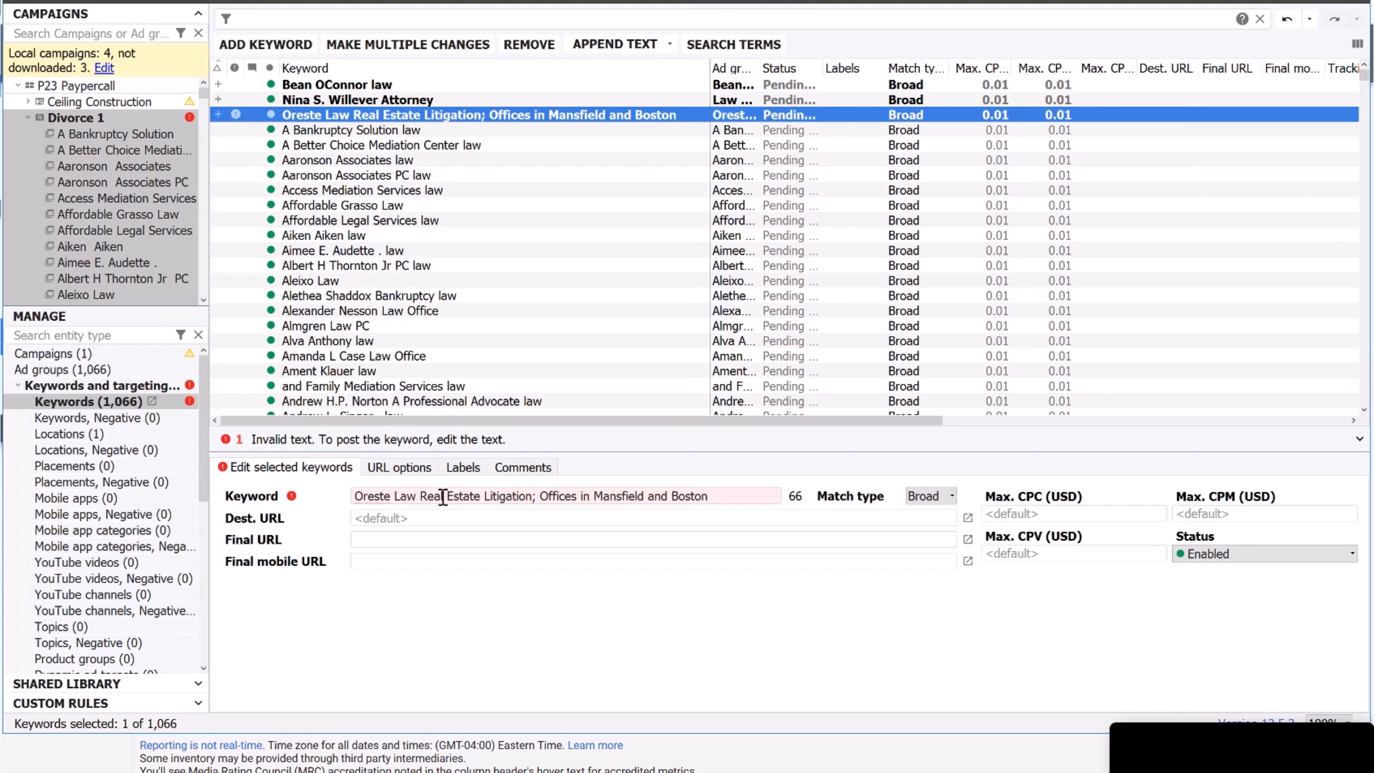
Delete the location phrase after 'Litigation' from the third flagged keyword and start posting.
click(487, 496)
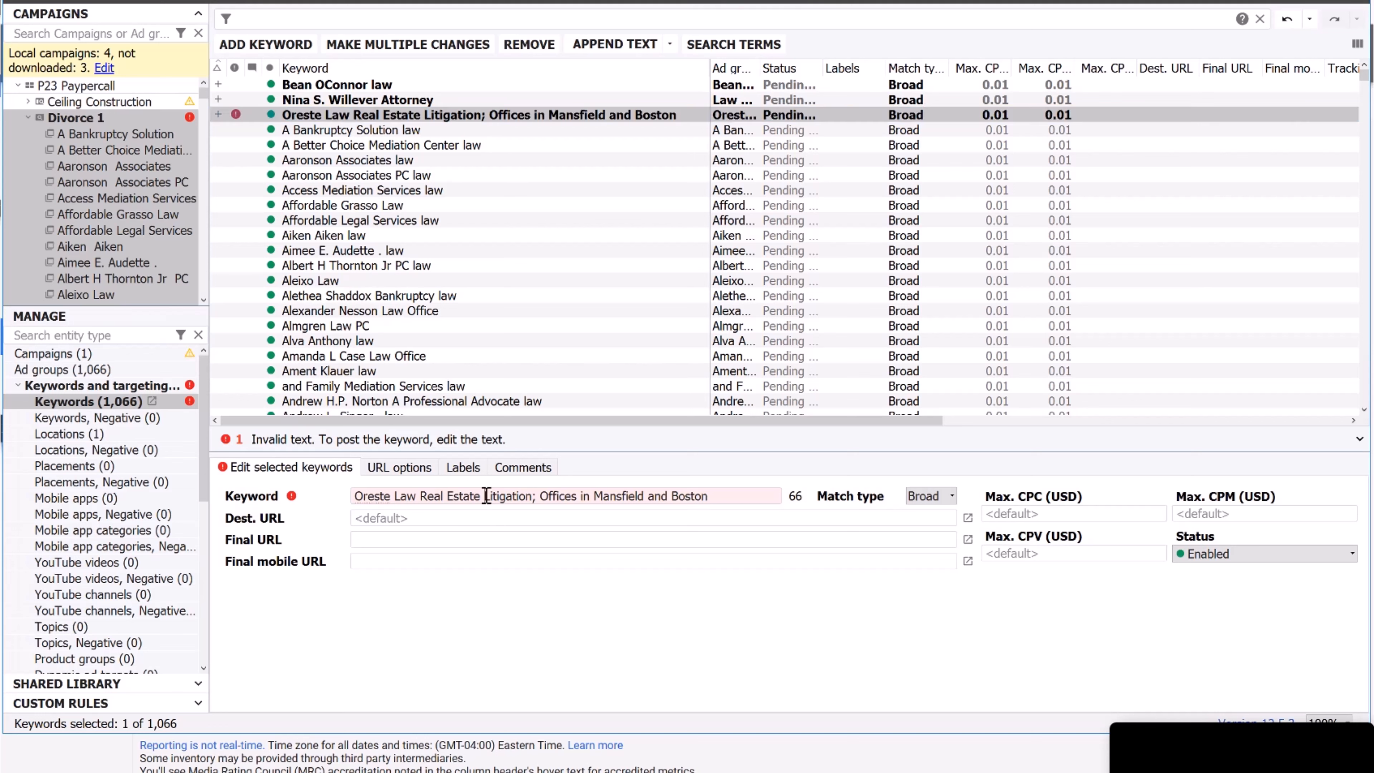
drag(533, 496, 1174, 466)
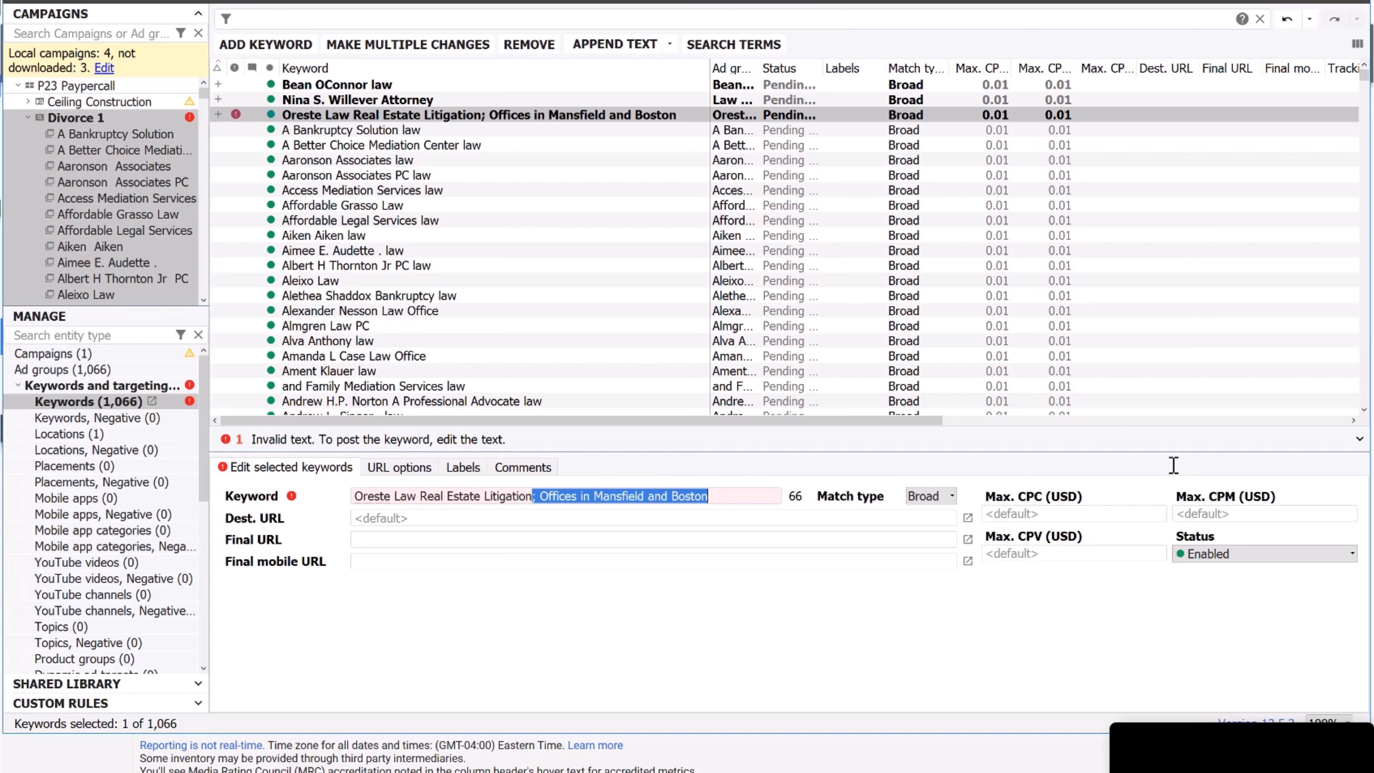
key(BackSpace)
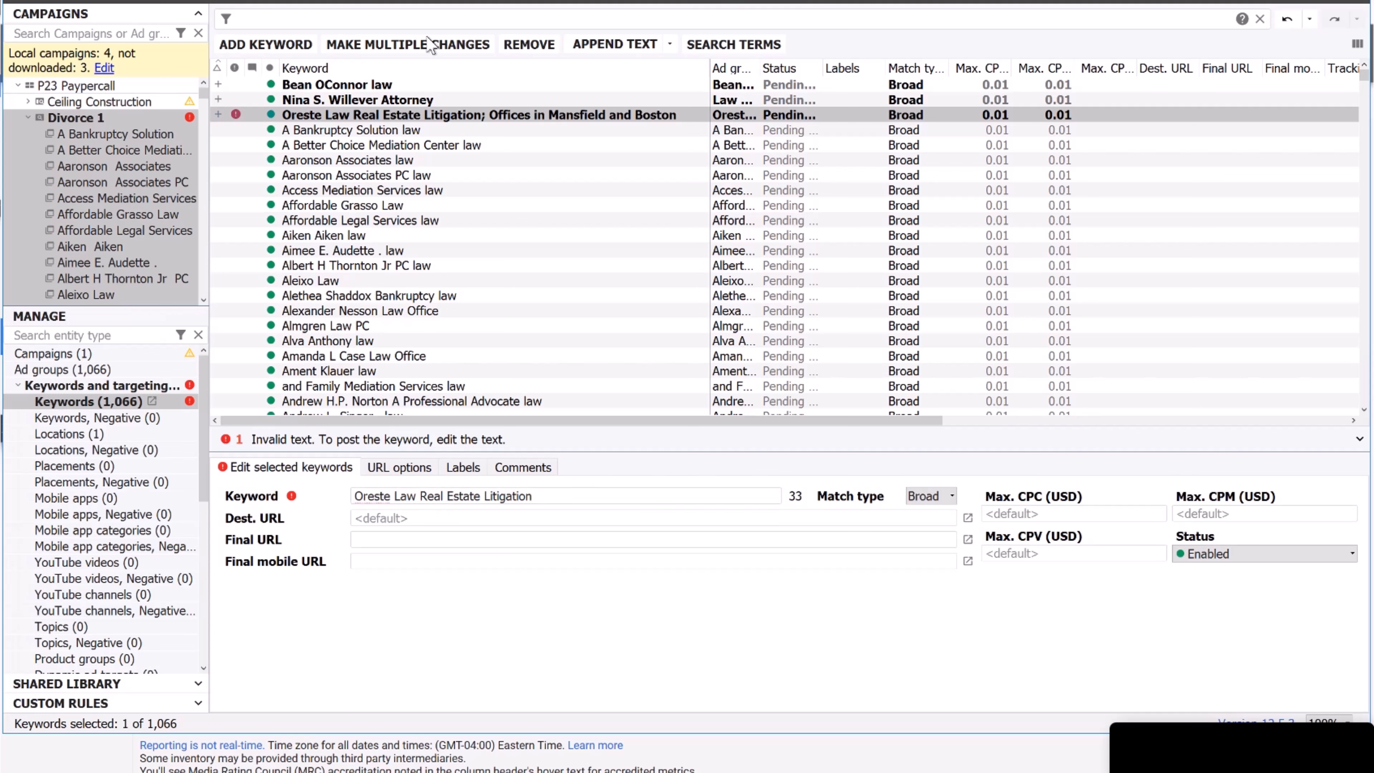
click(399, 237)
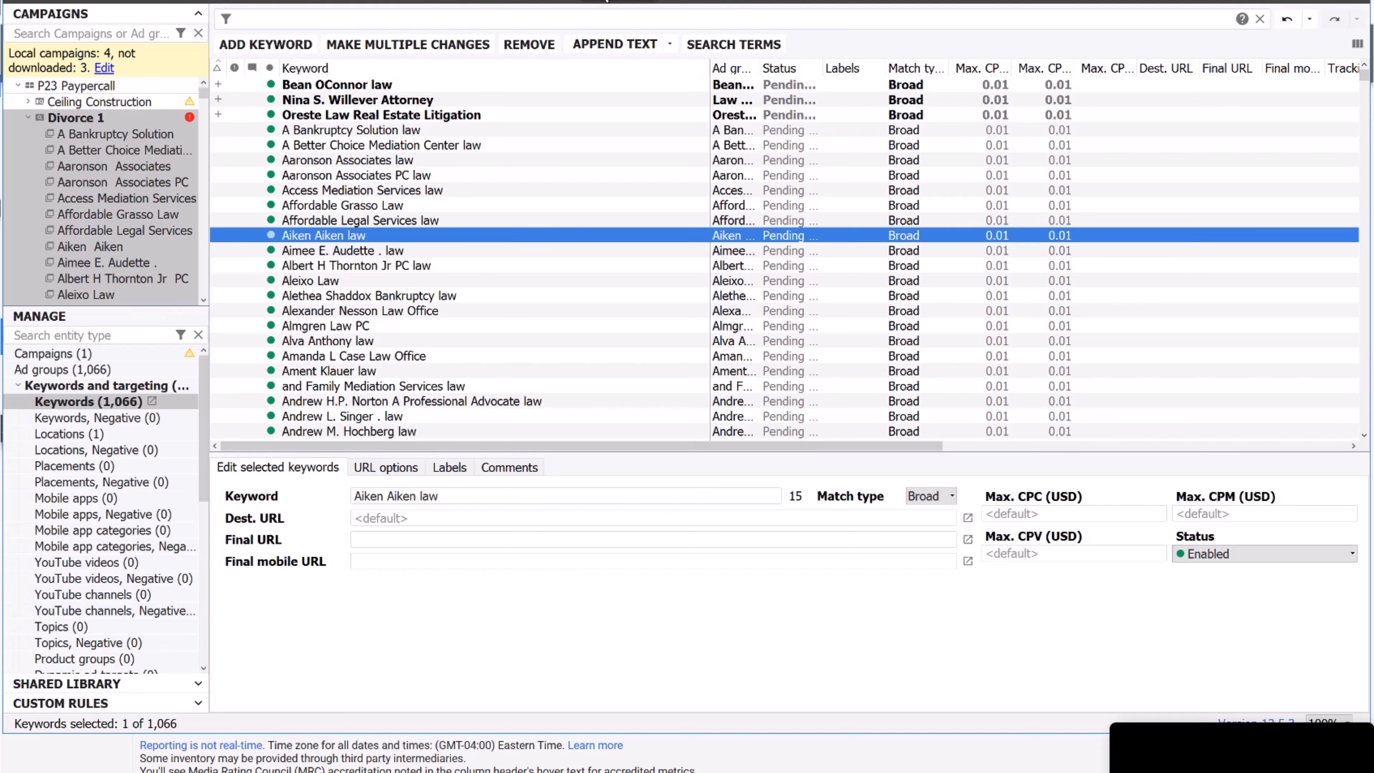
click(628, 1)
Post the three corrected keywords, close the results, and return to Google Ads in Firefox.
click(768, 341)
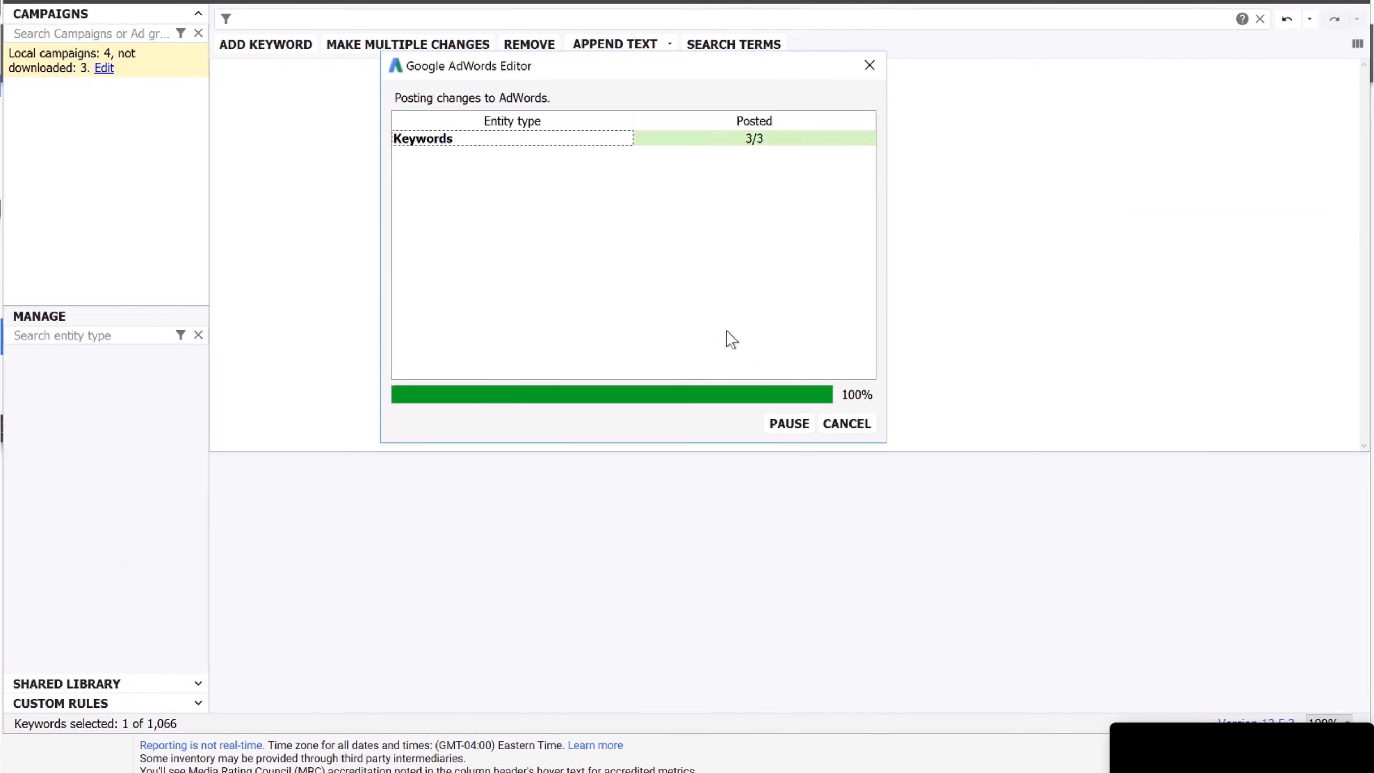
click(852, 424)
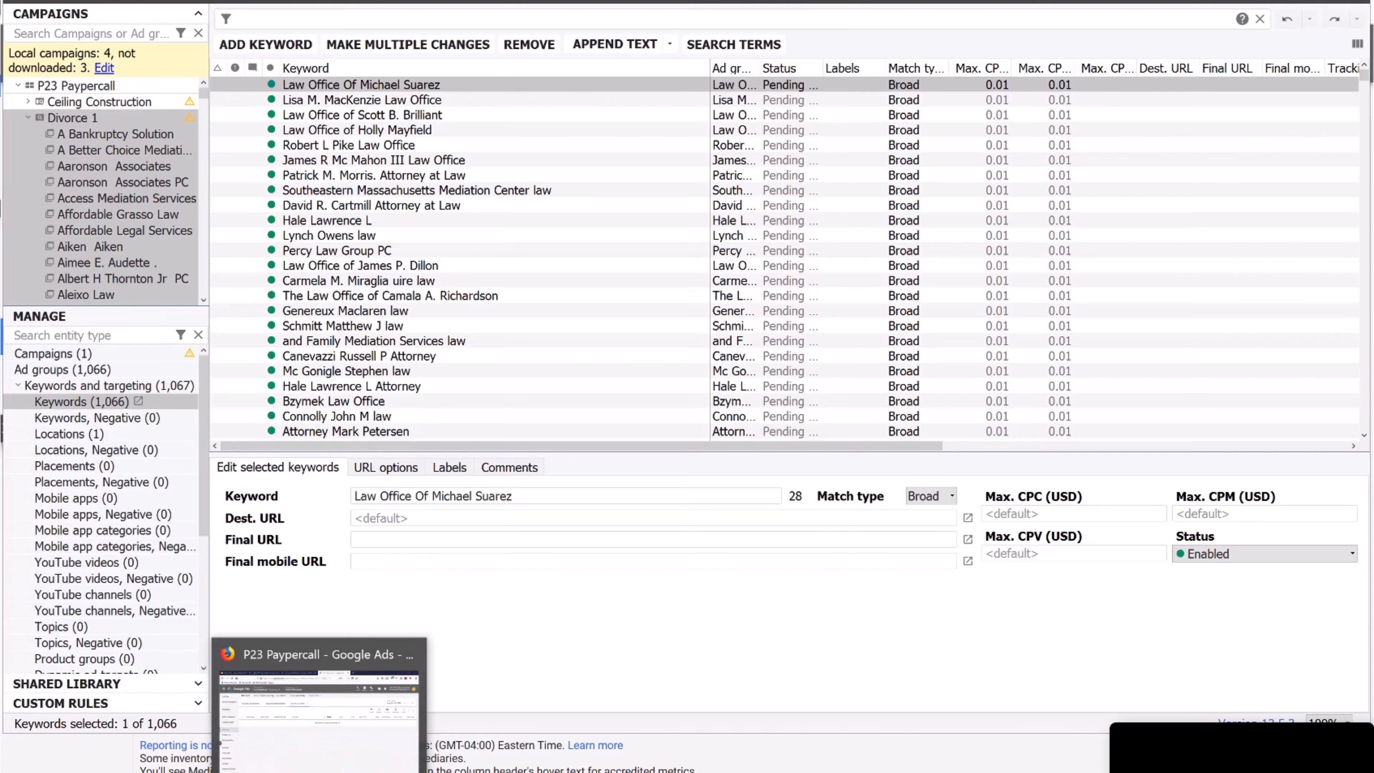
click(320, 771)
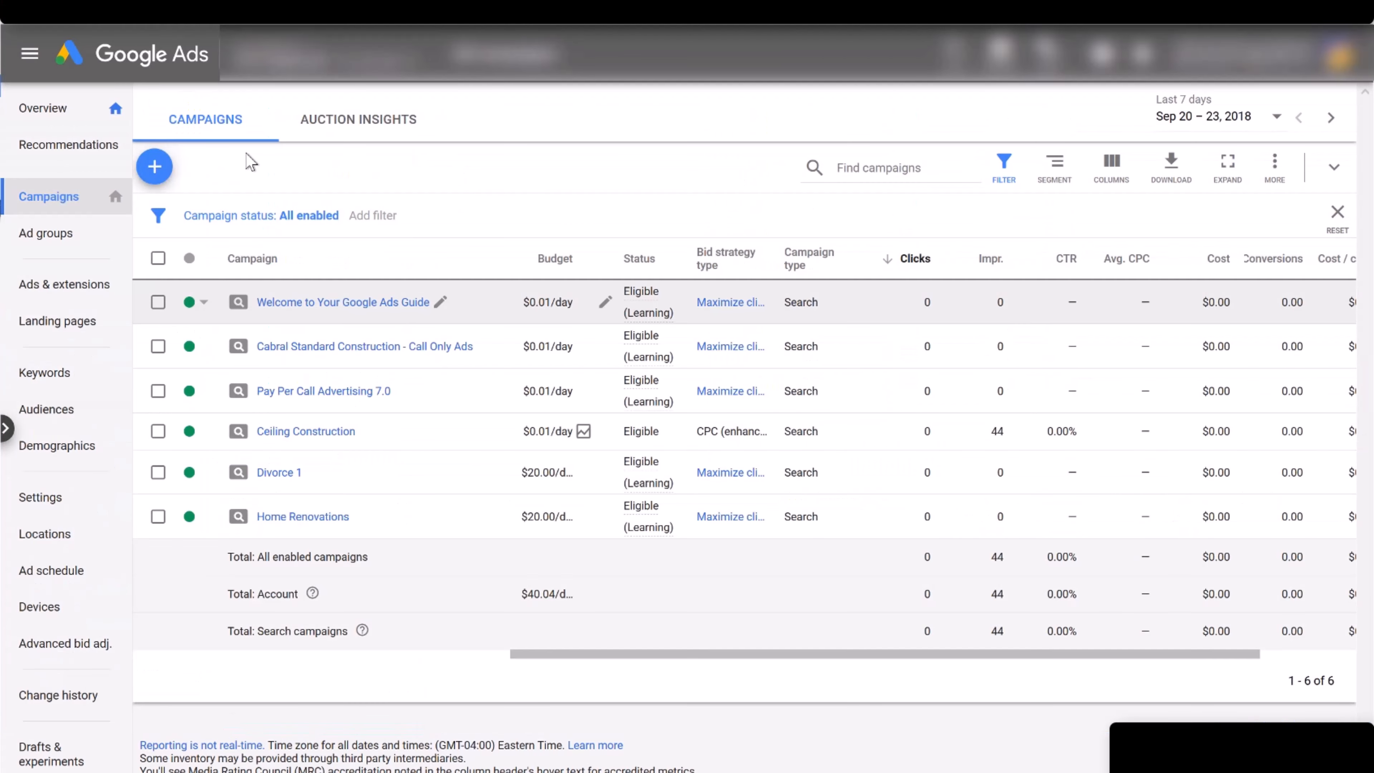
Open the Divorce 1 campaign and display its search keywords.
click(276, 479)
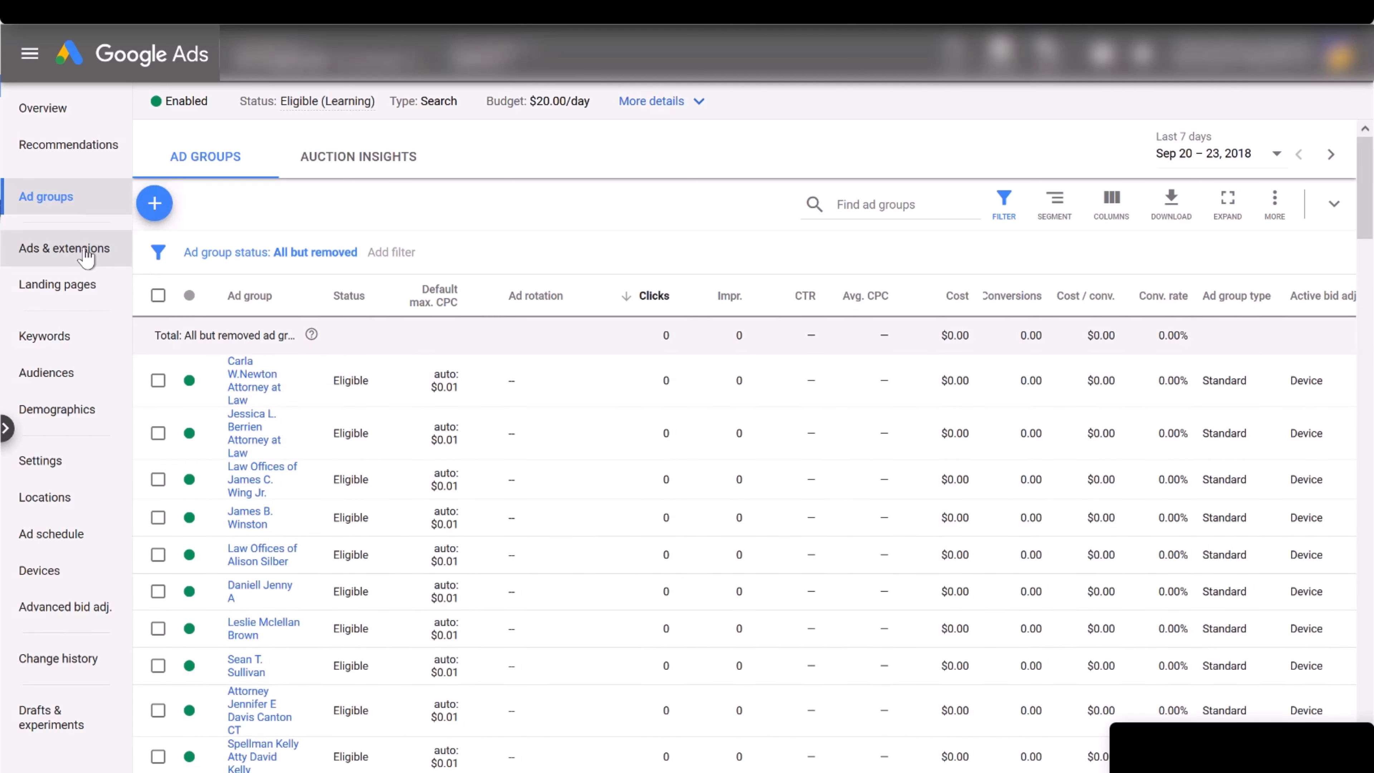
click(78, 343)
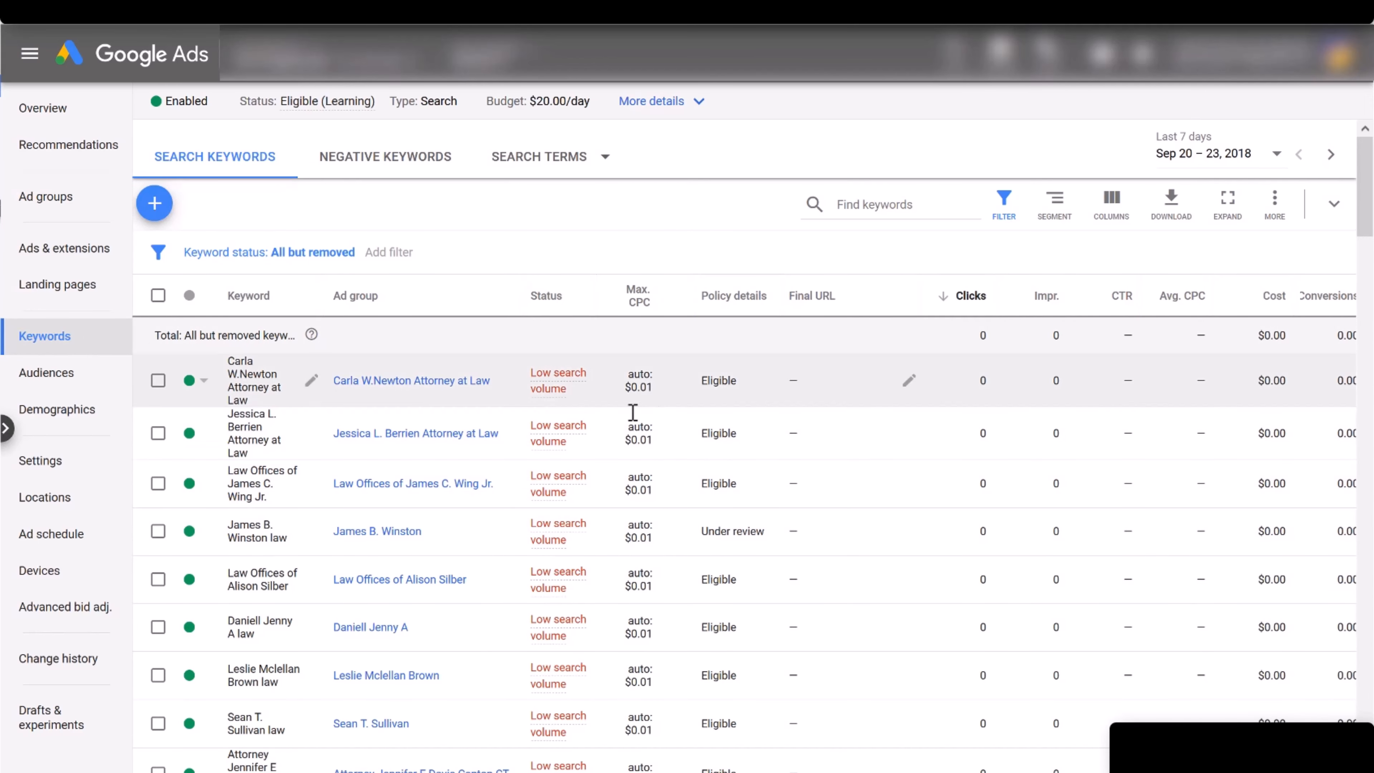
Scroll through the Divorce 1 search keywords table to confirm they are posted and eligible.
mouse_move(554, 488)
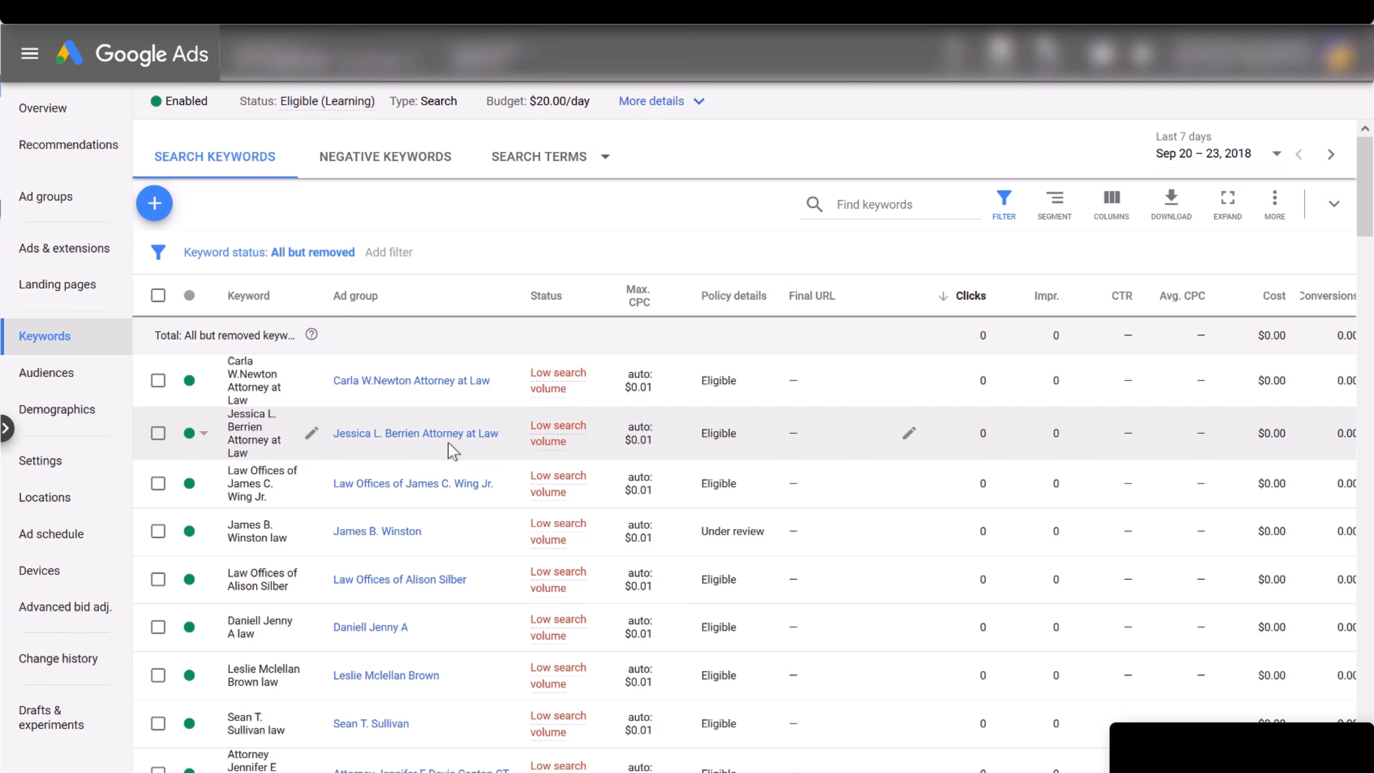
scroll(401, 463, down, 3)
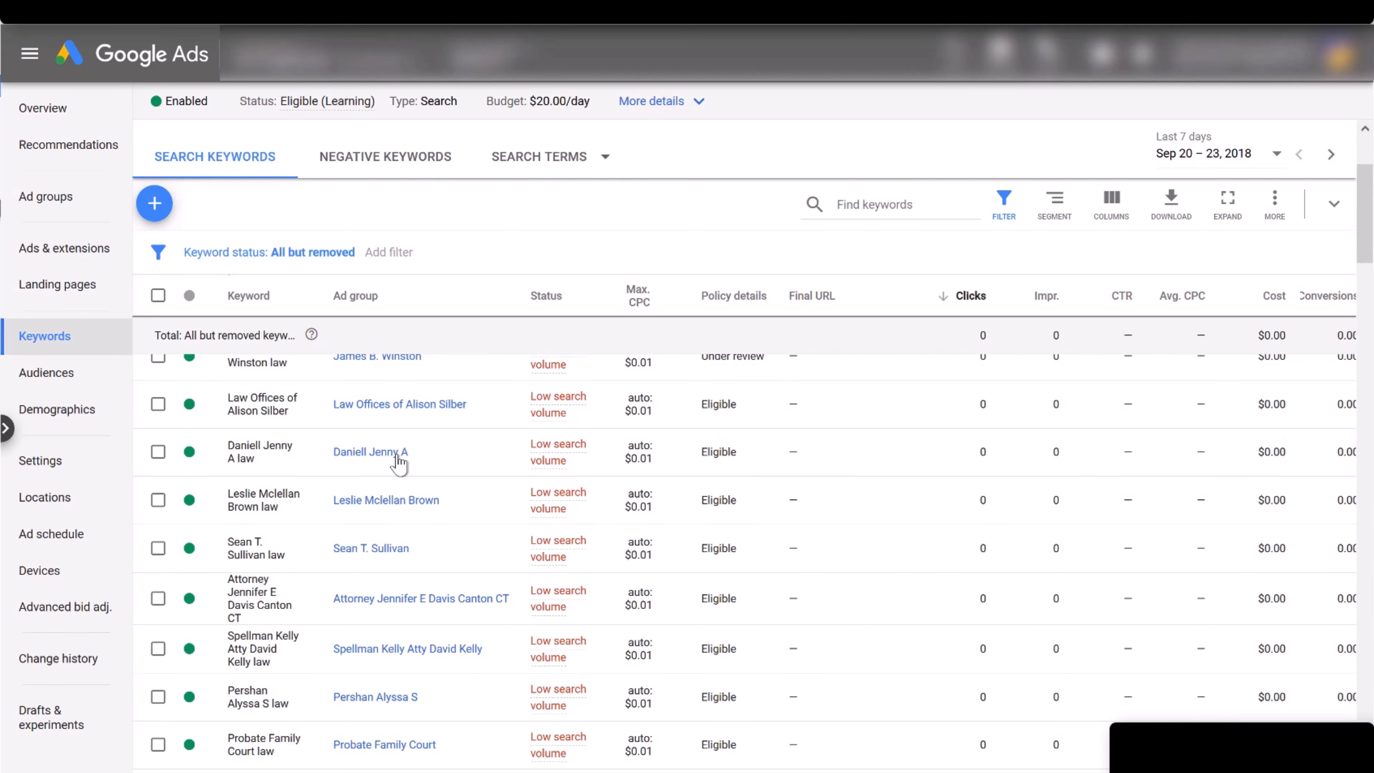
scroll(400, 462, up, 3)
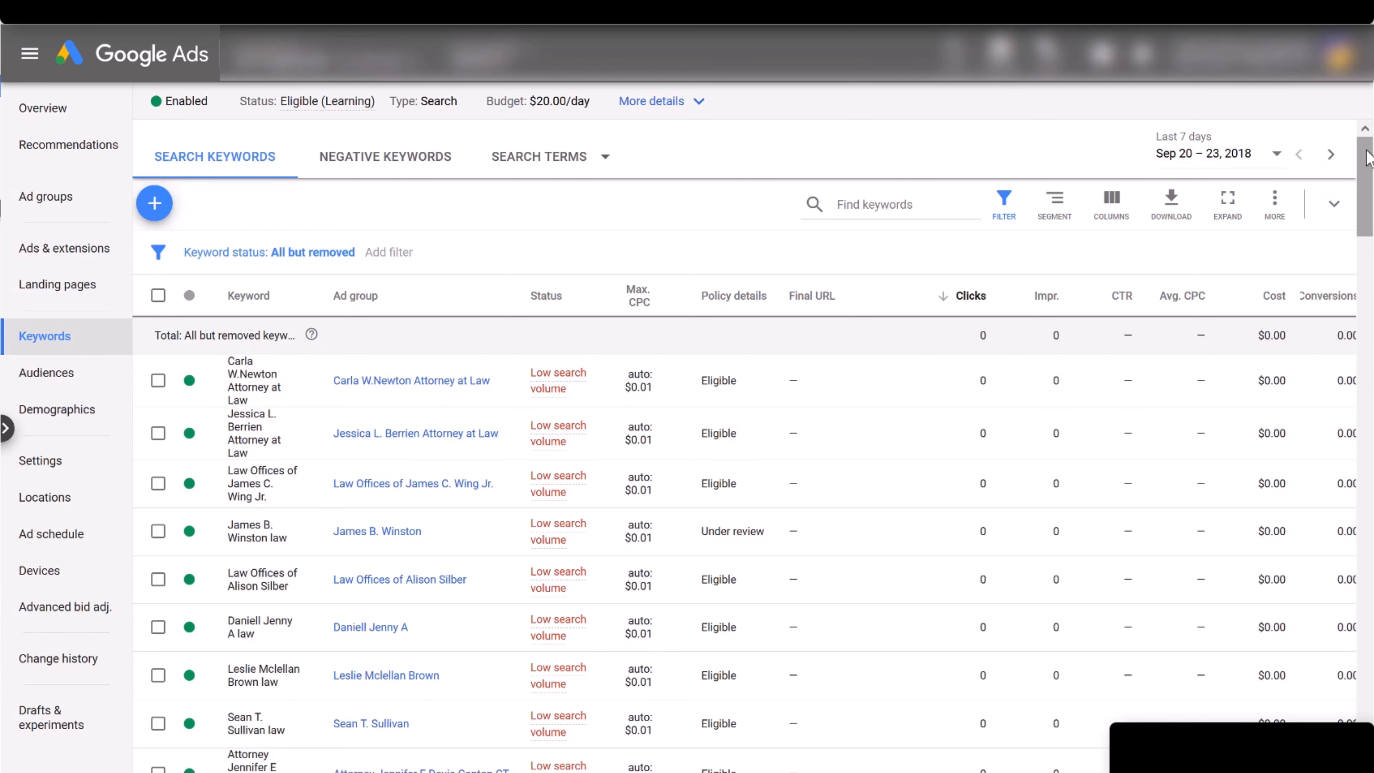
mouse_move(1370, 230)
mouse_down()
mouse_move(1370, 369)
mouse_move(1369, 251)
mouse_up()
scroll(571, 399, down, 5)
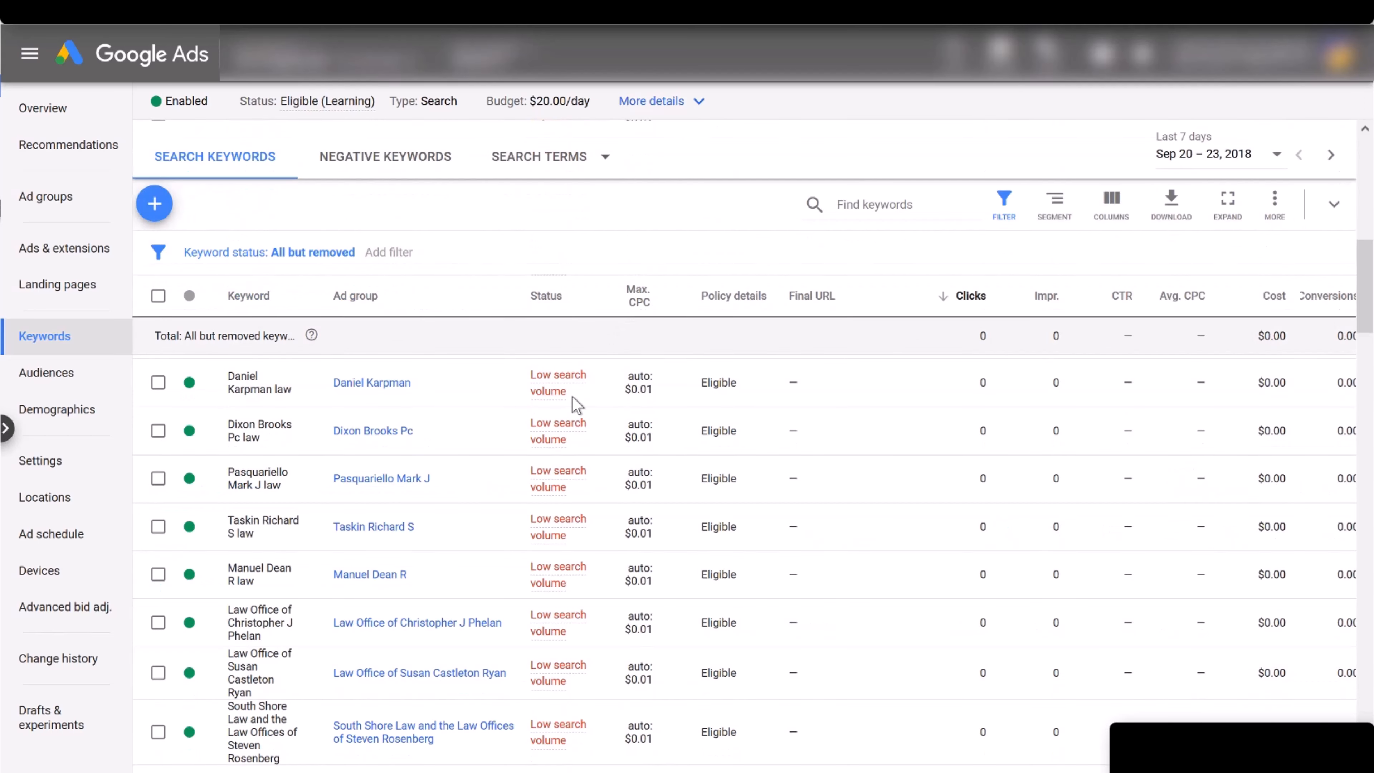
scroll(625, 606, down, 3)
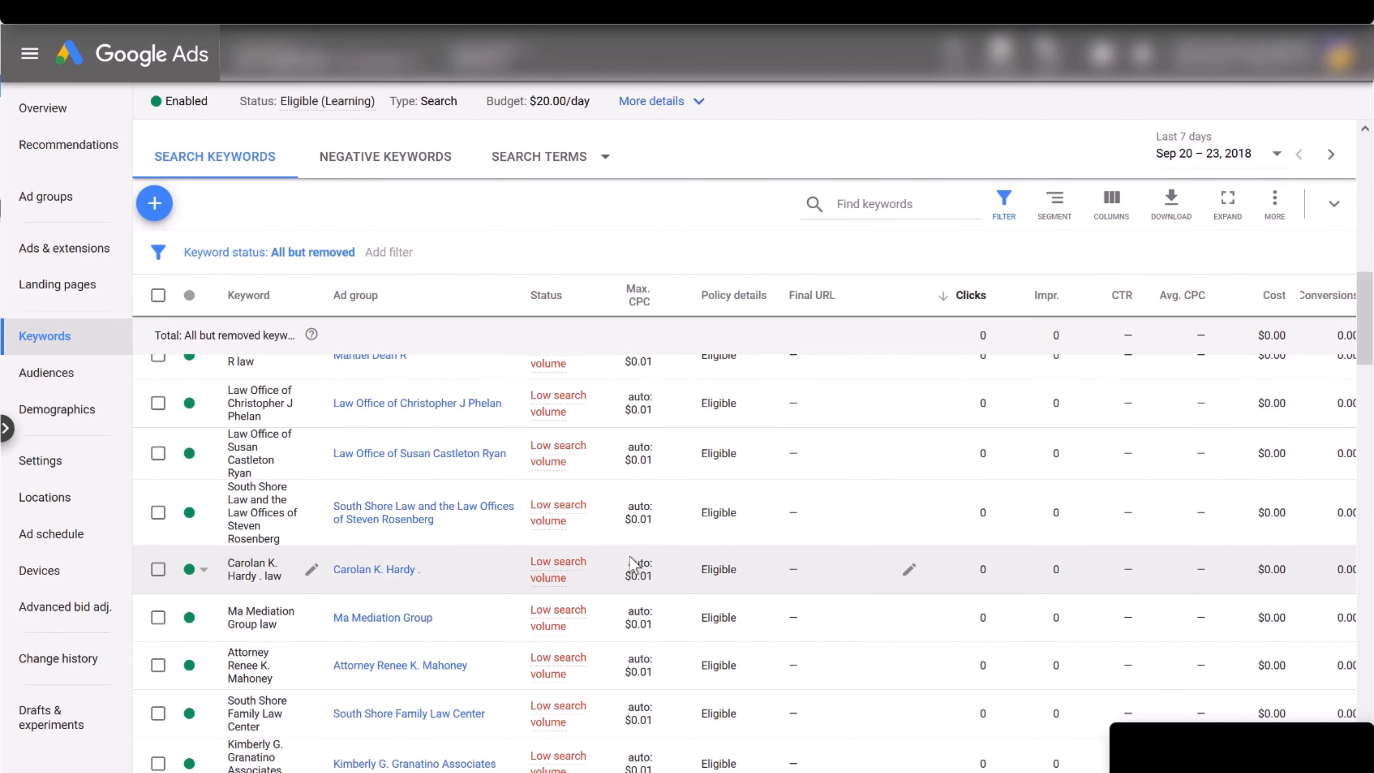
scroll(632, 563, down, 10)
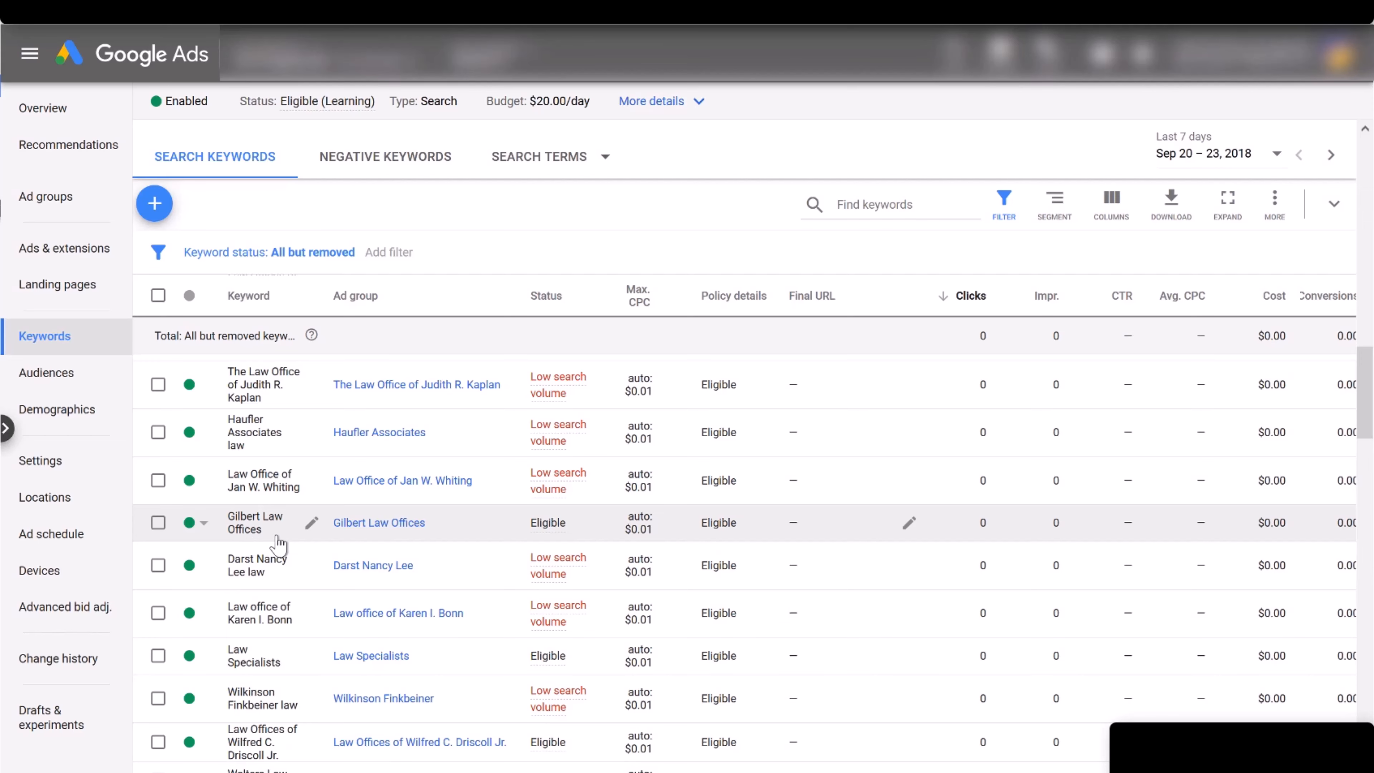
scroll(278, 544, down, 1)
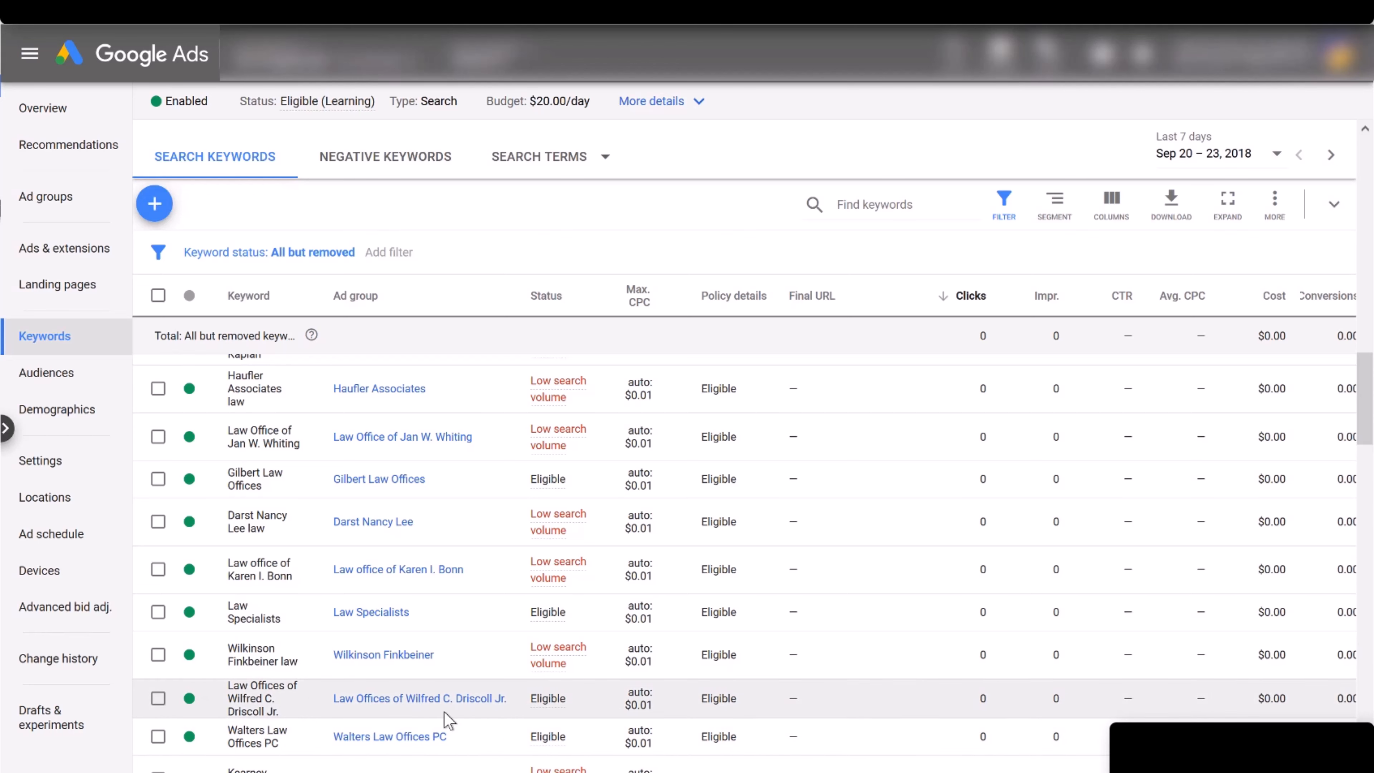
scroll(273, 738, down, 4)
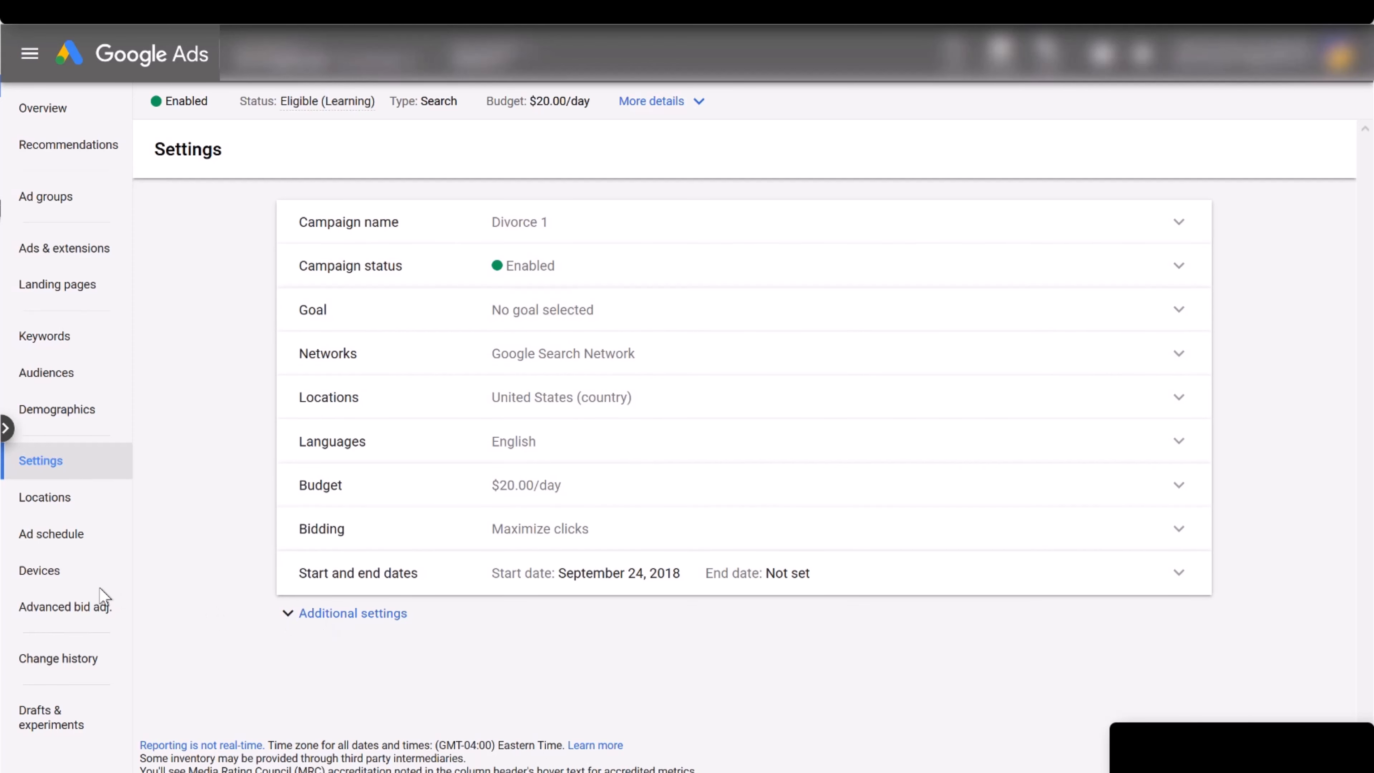
Replace United States with Massachusetts, United States in Divorce 1's location targeting and save.
click(63, 544)
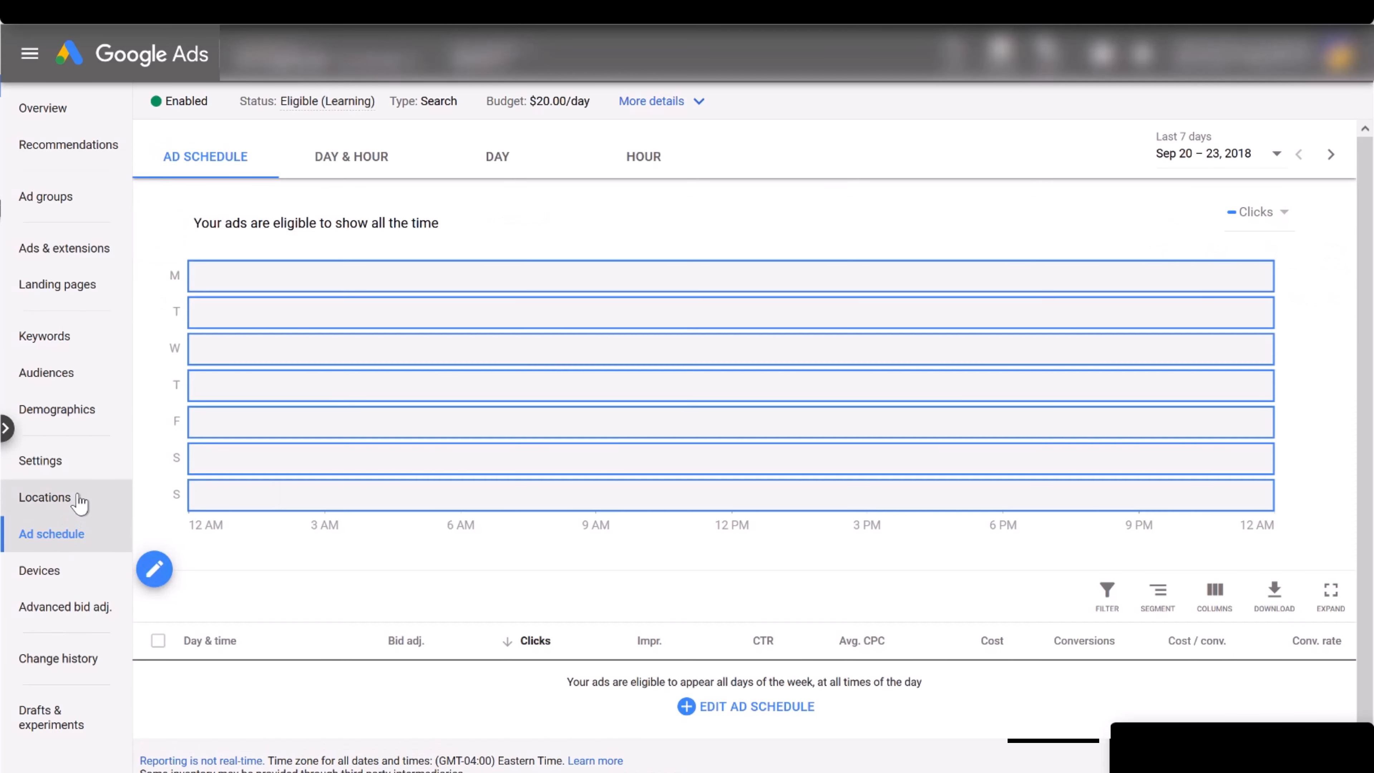
click(78, 501)
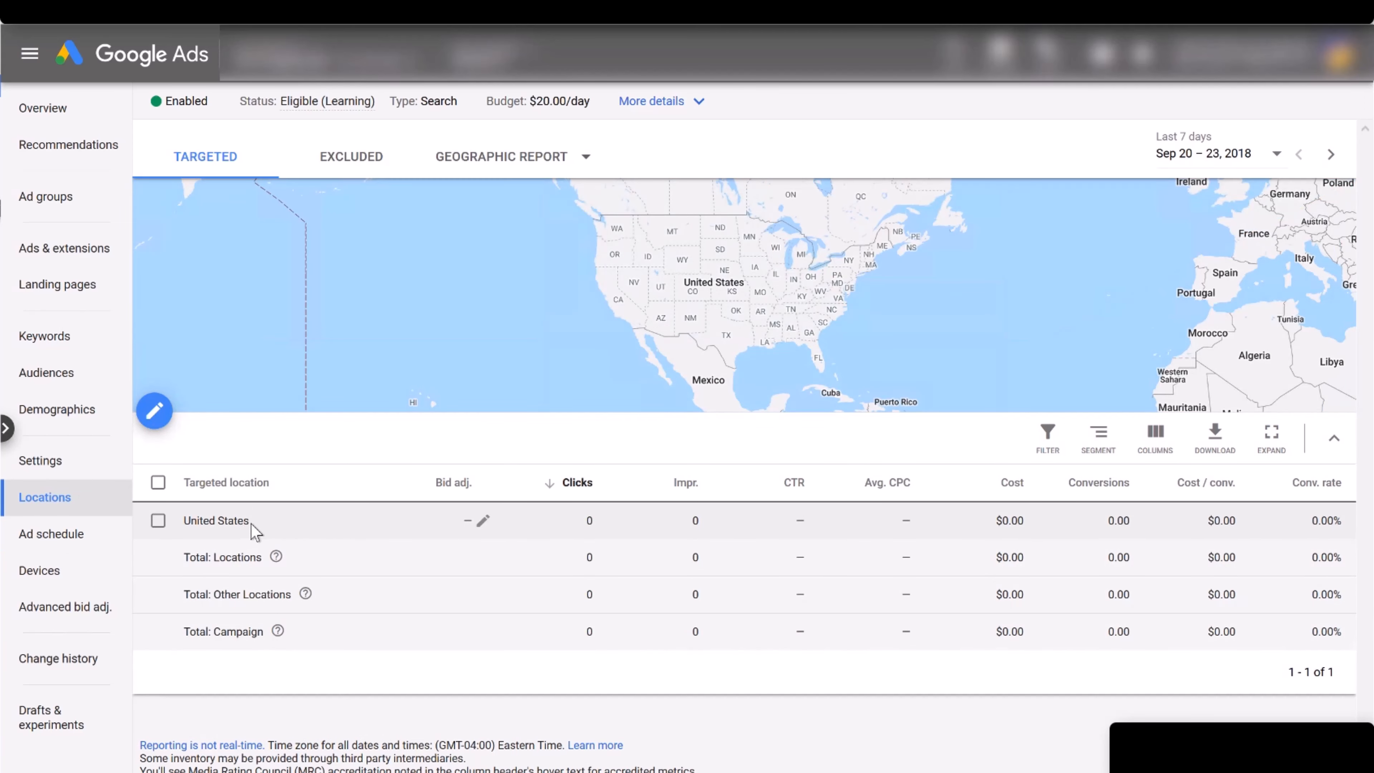
click(483, 523)
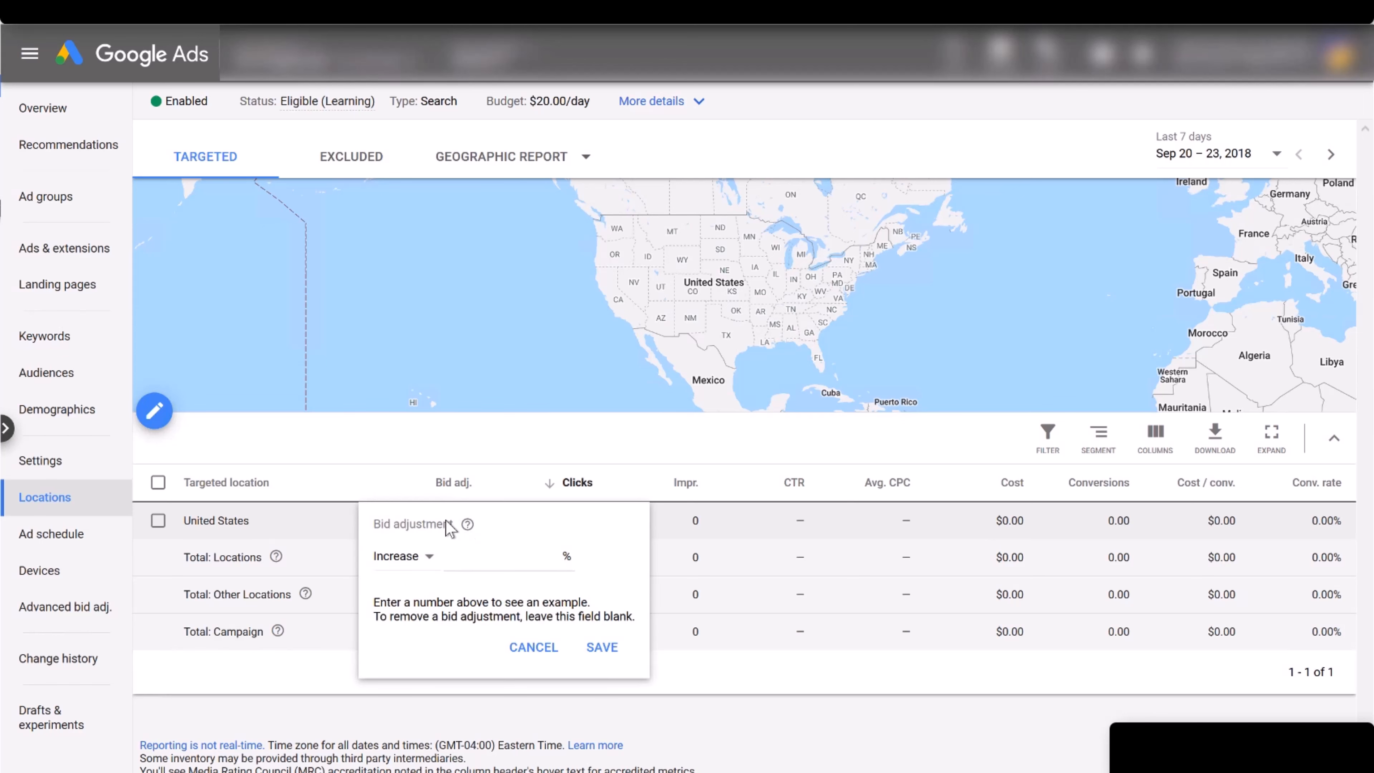
click(153, 418)
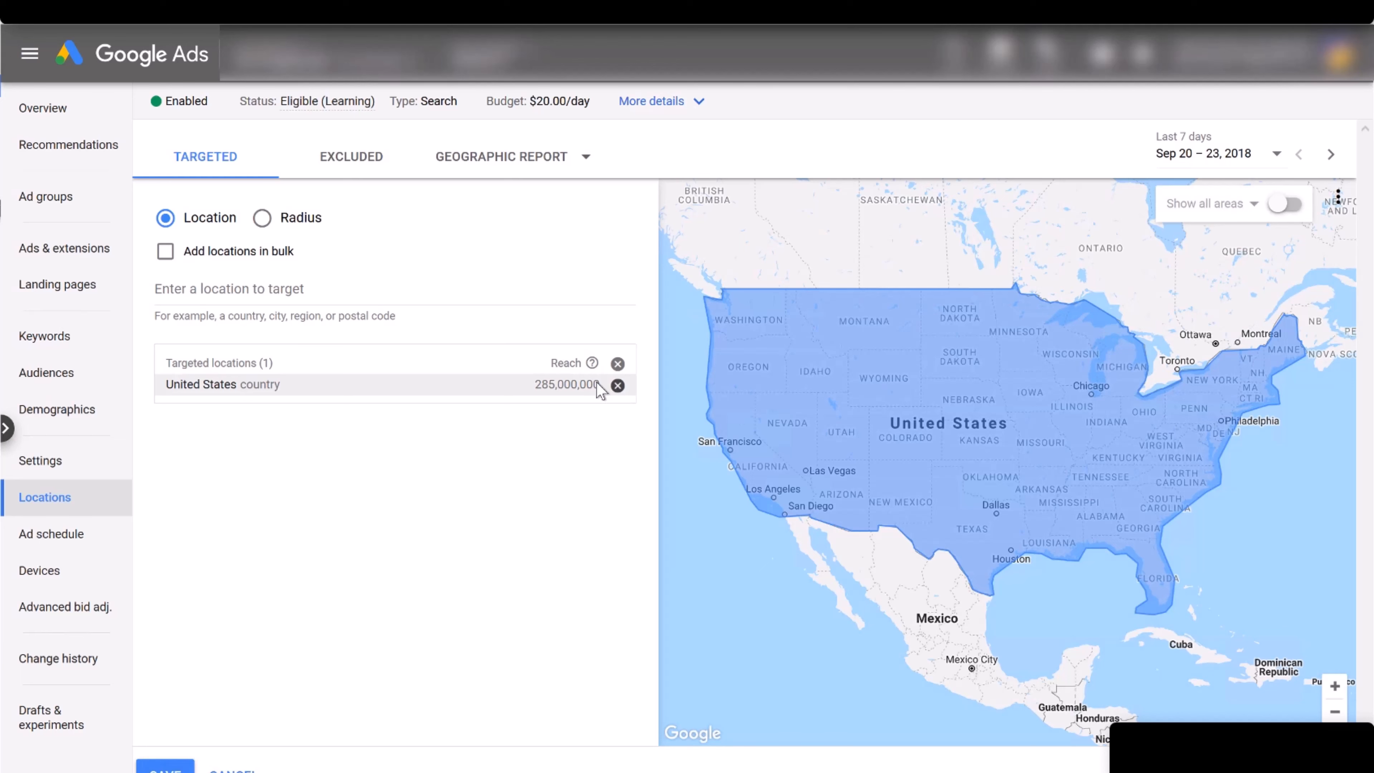
click(617, 385)
click(258, 289)
text(massa)
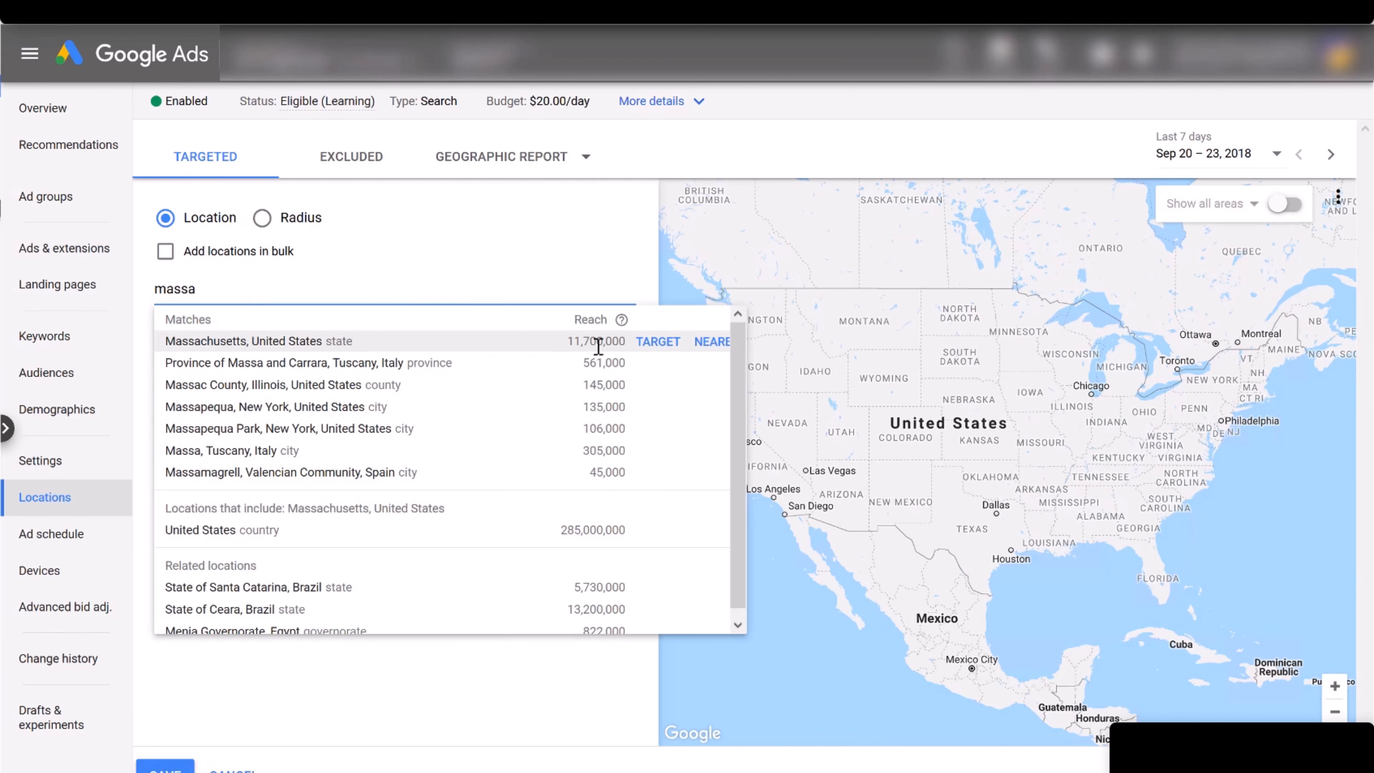
click(649, 349)
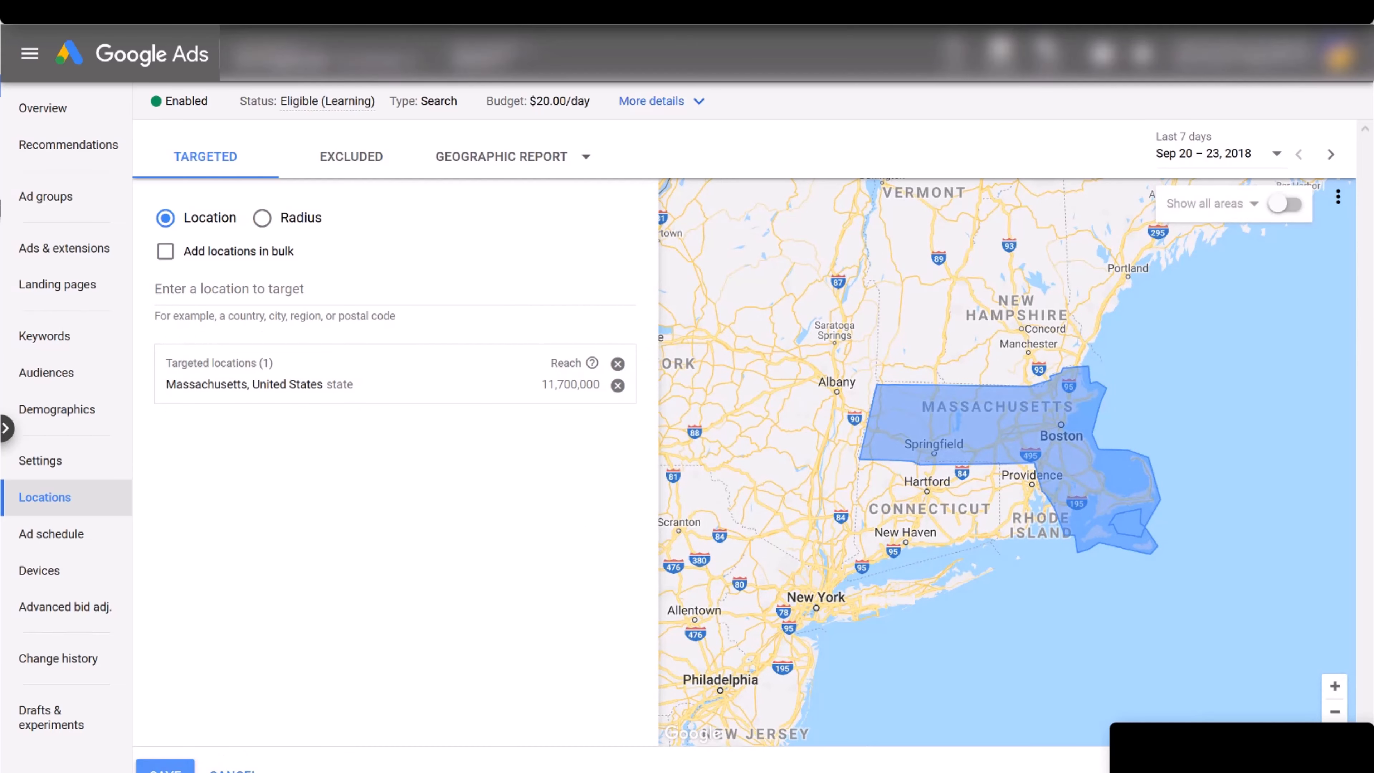
click(172, 763)
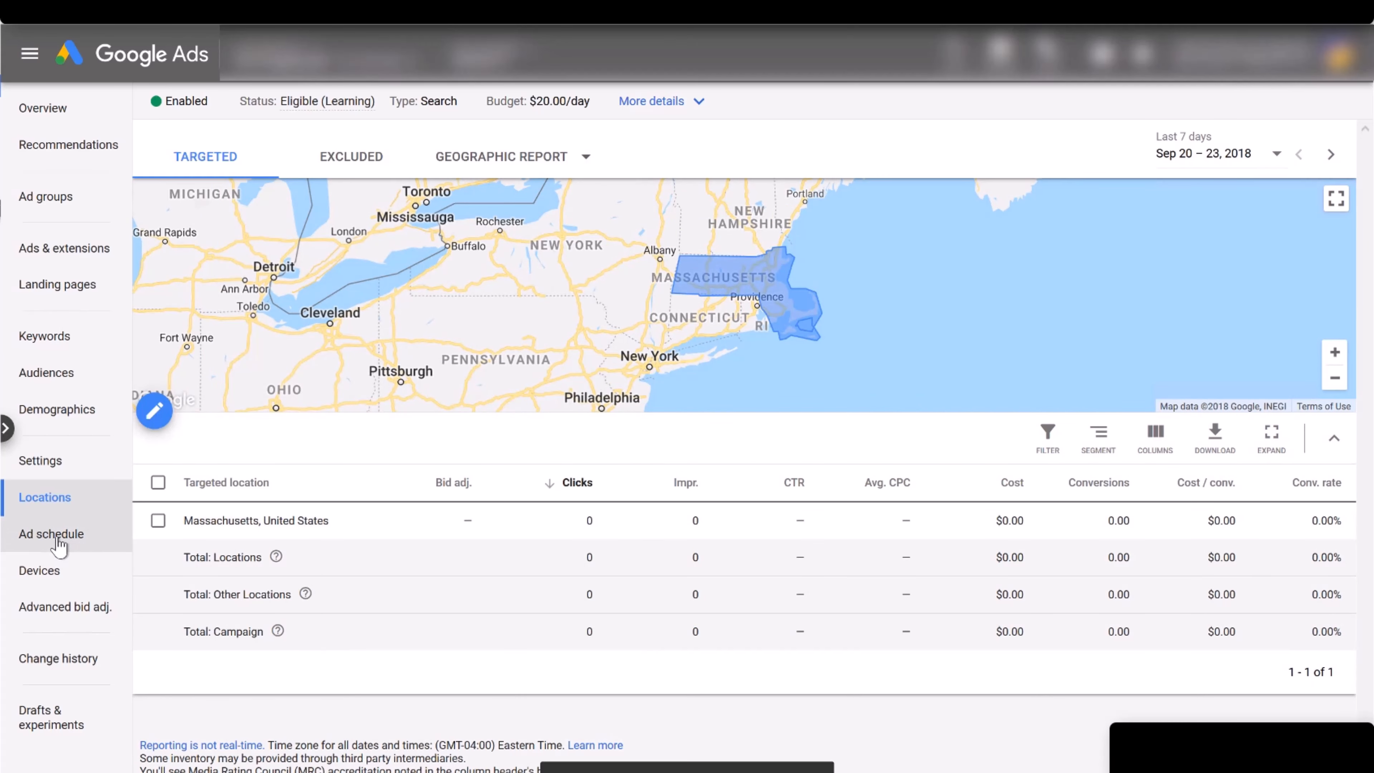
click(54, 534)
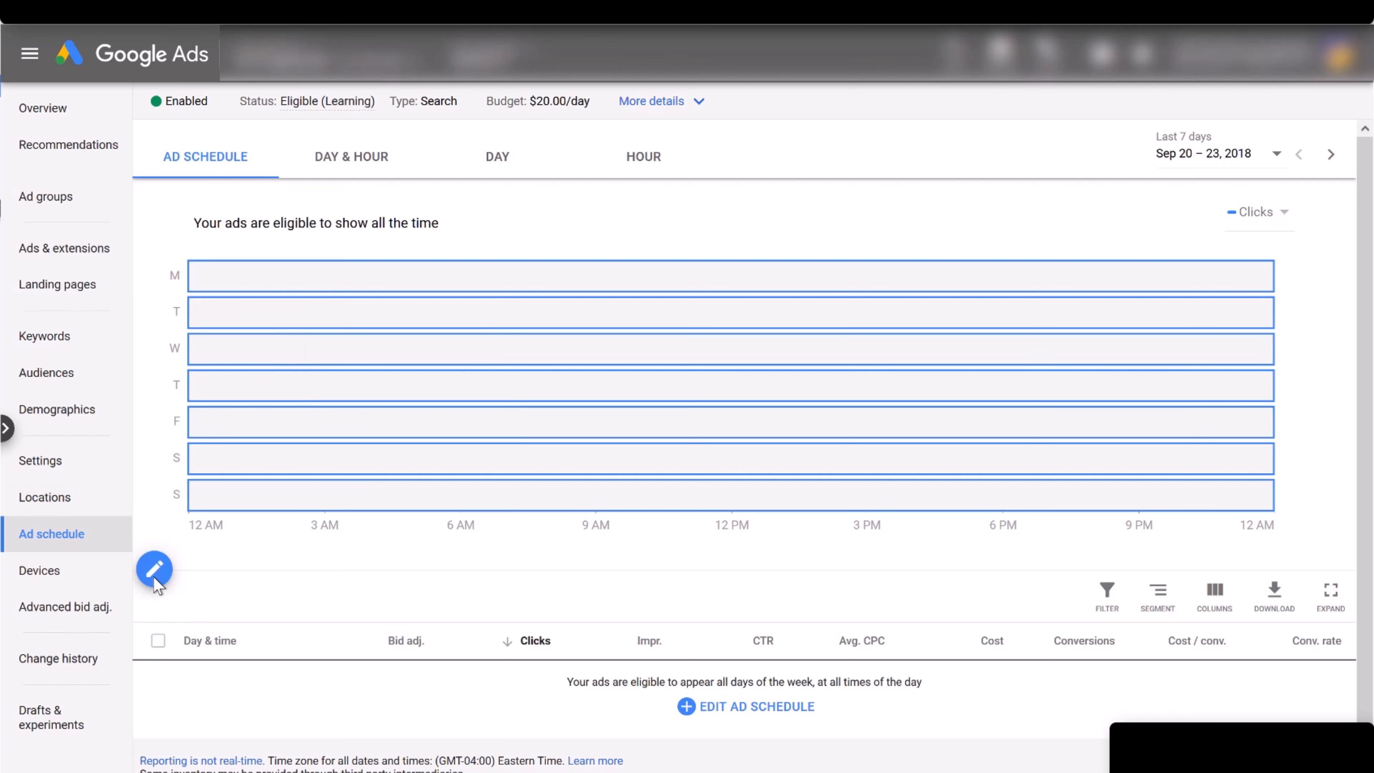
Set the ad schedule to Mondays–Fridays, 08:00 to 21:00, save it, and go to Devices.
click(154, 572)
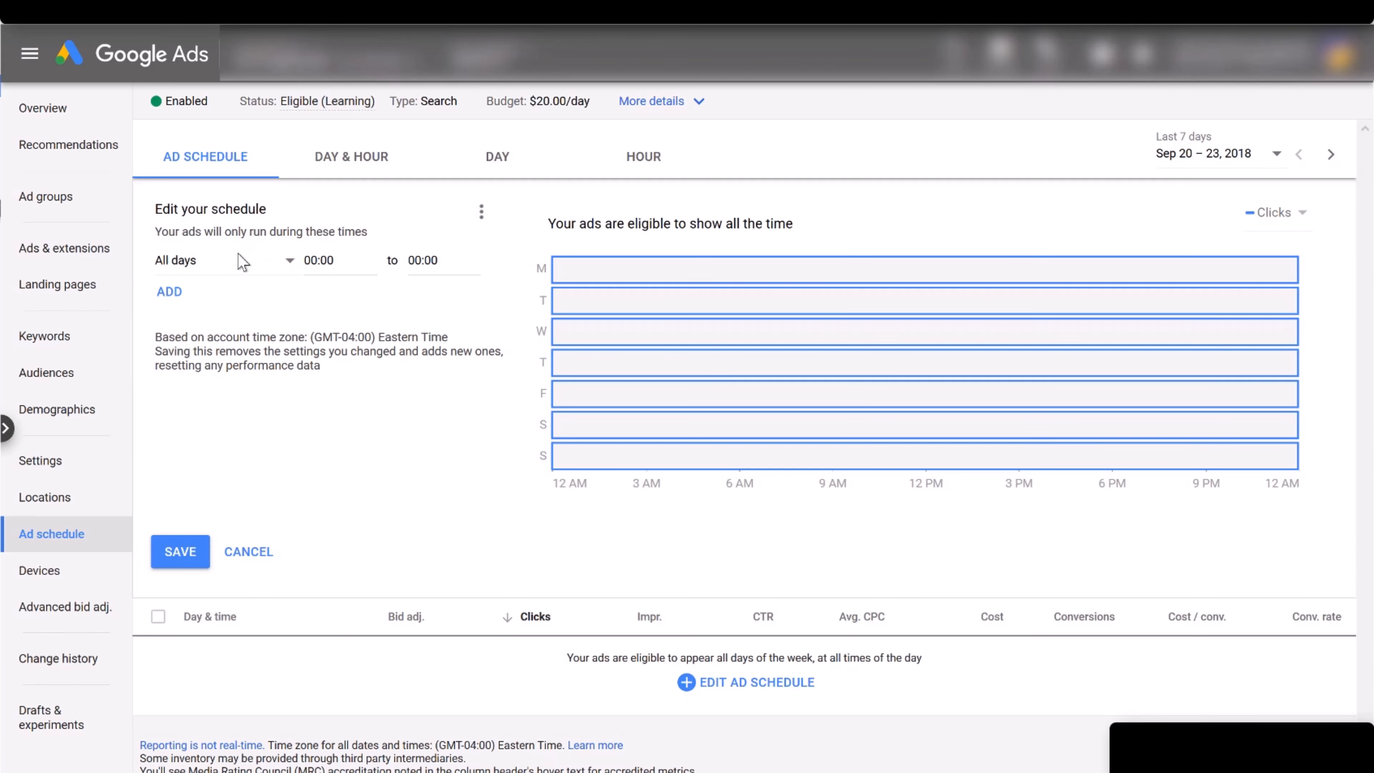
click(240, 268)
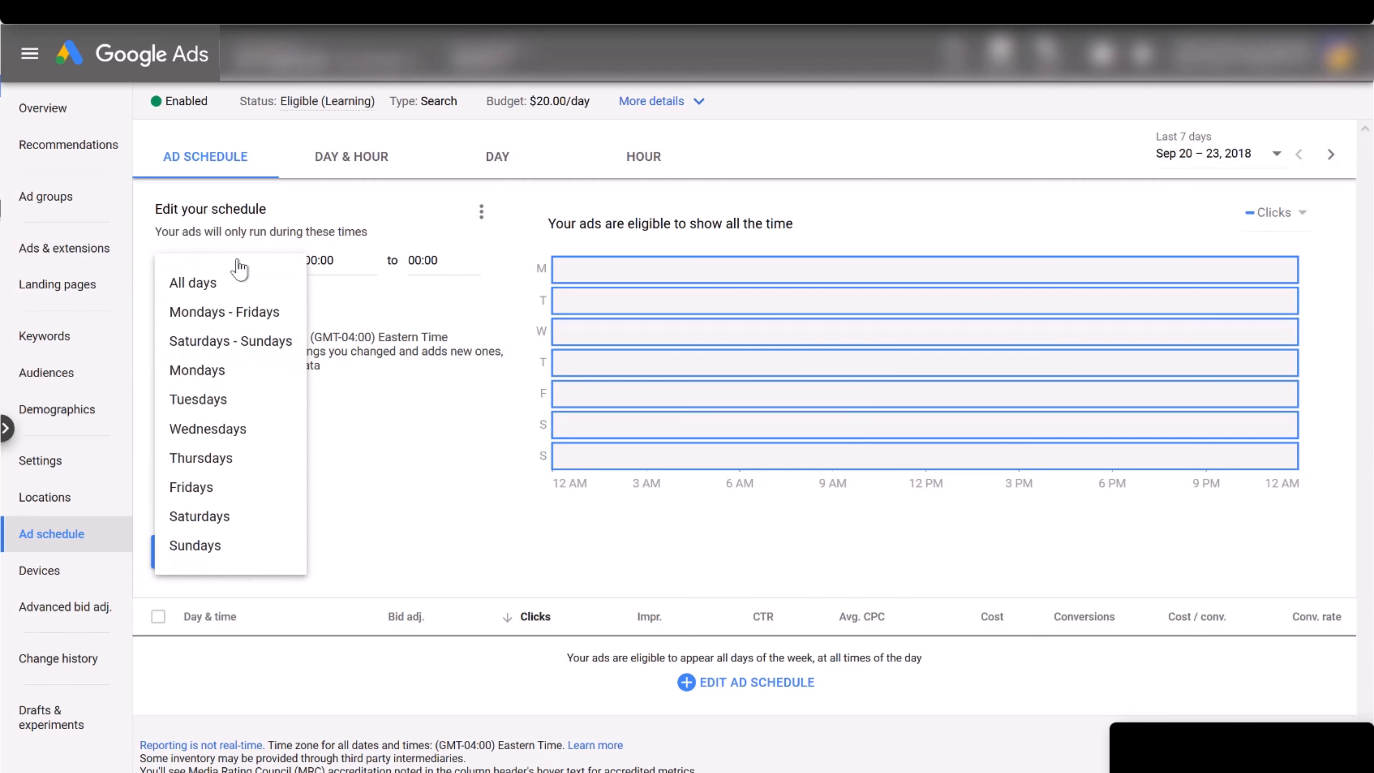
click(246, 313)
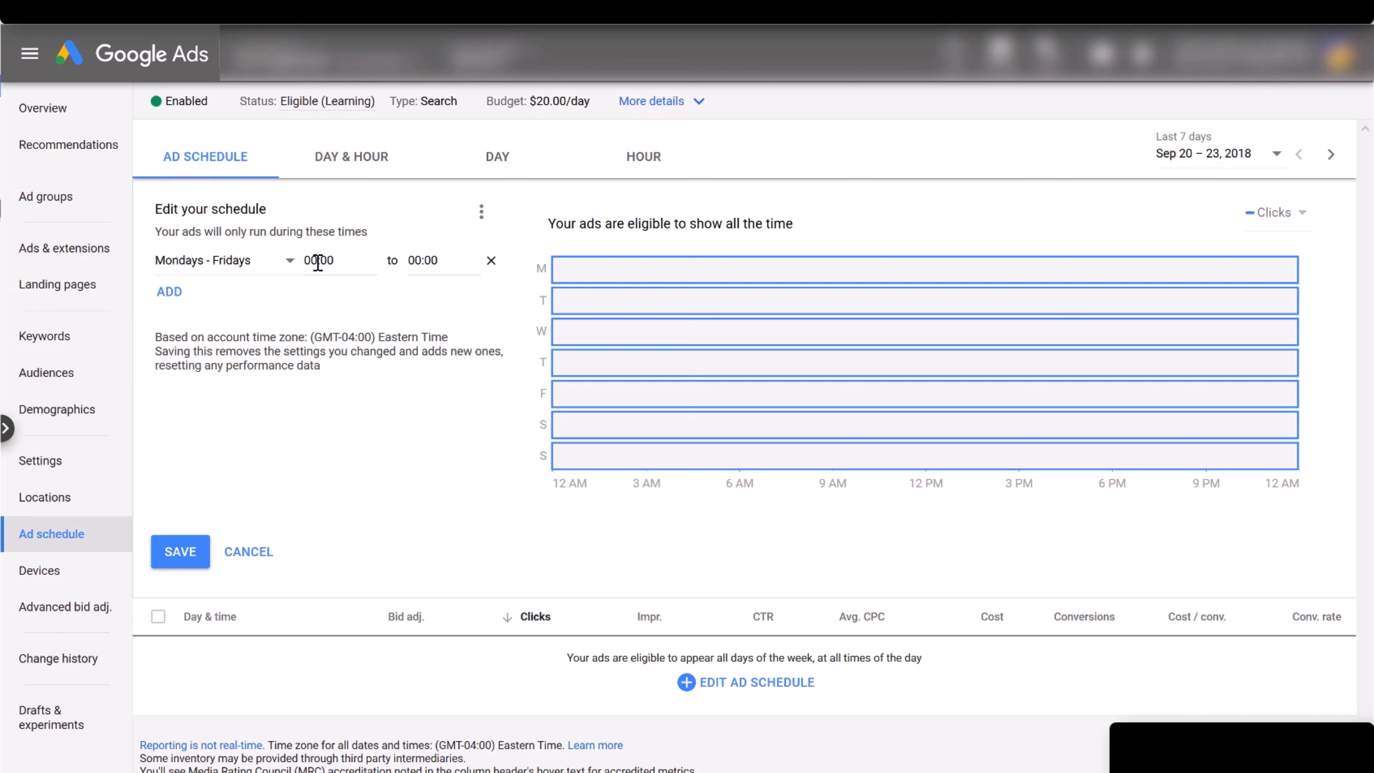
key(Tab)
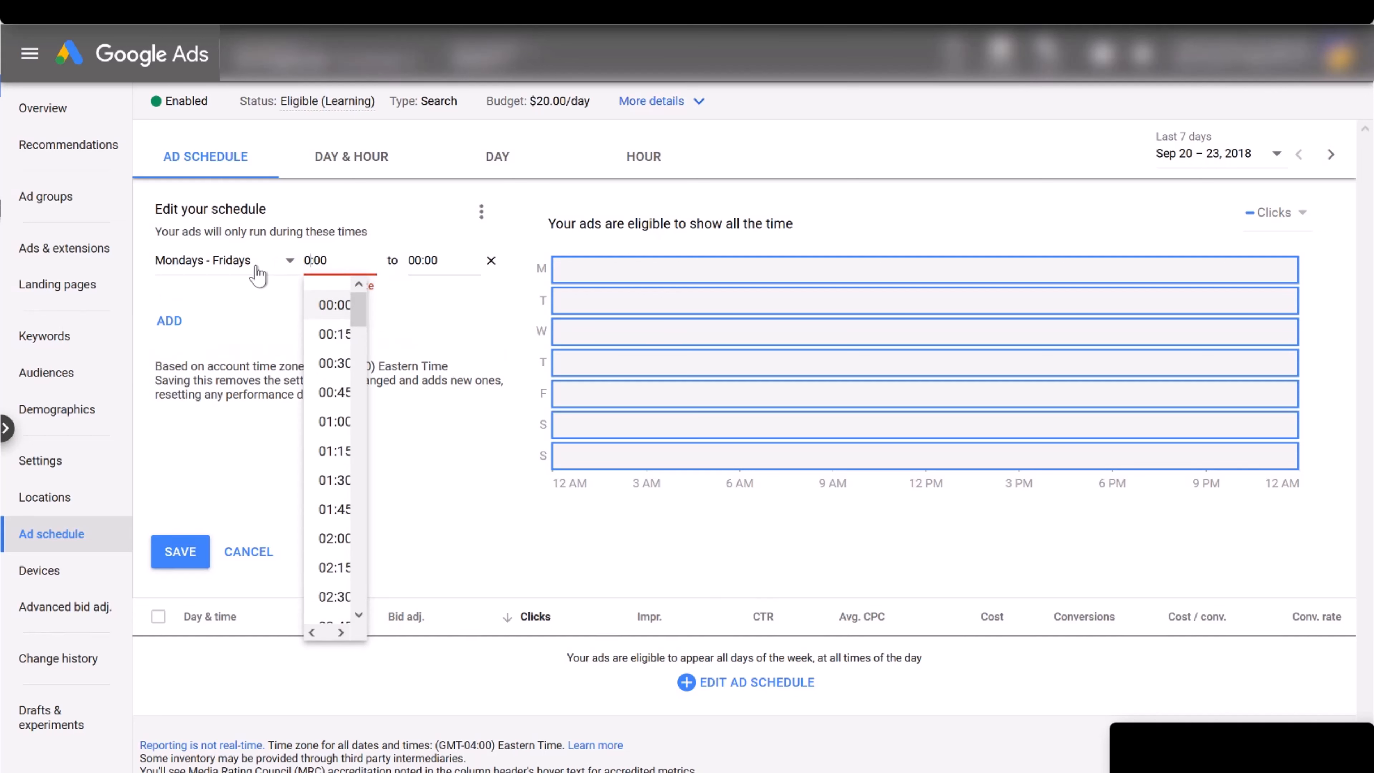
text(08)
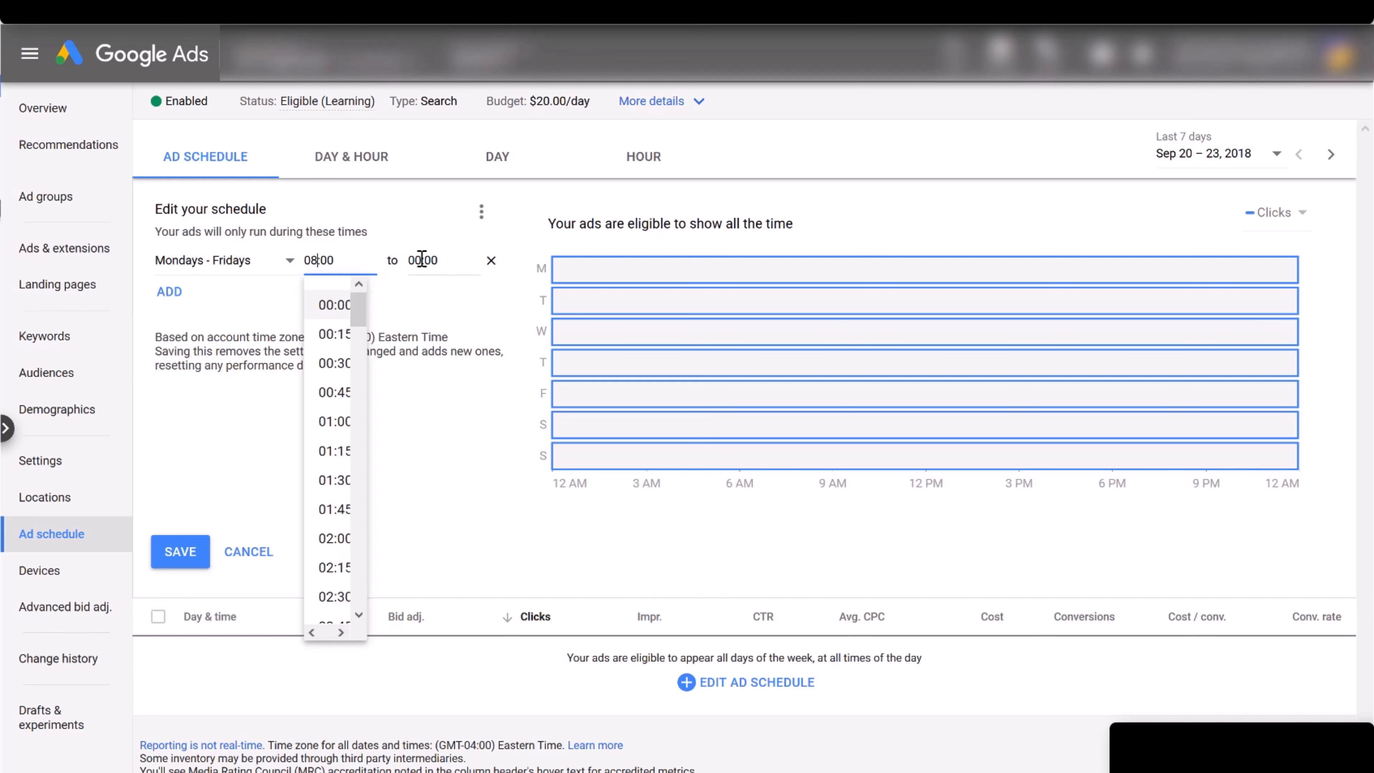
key(Tab)
text(21)
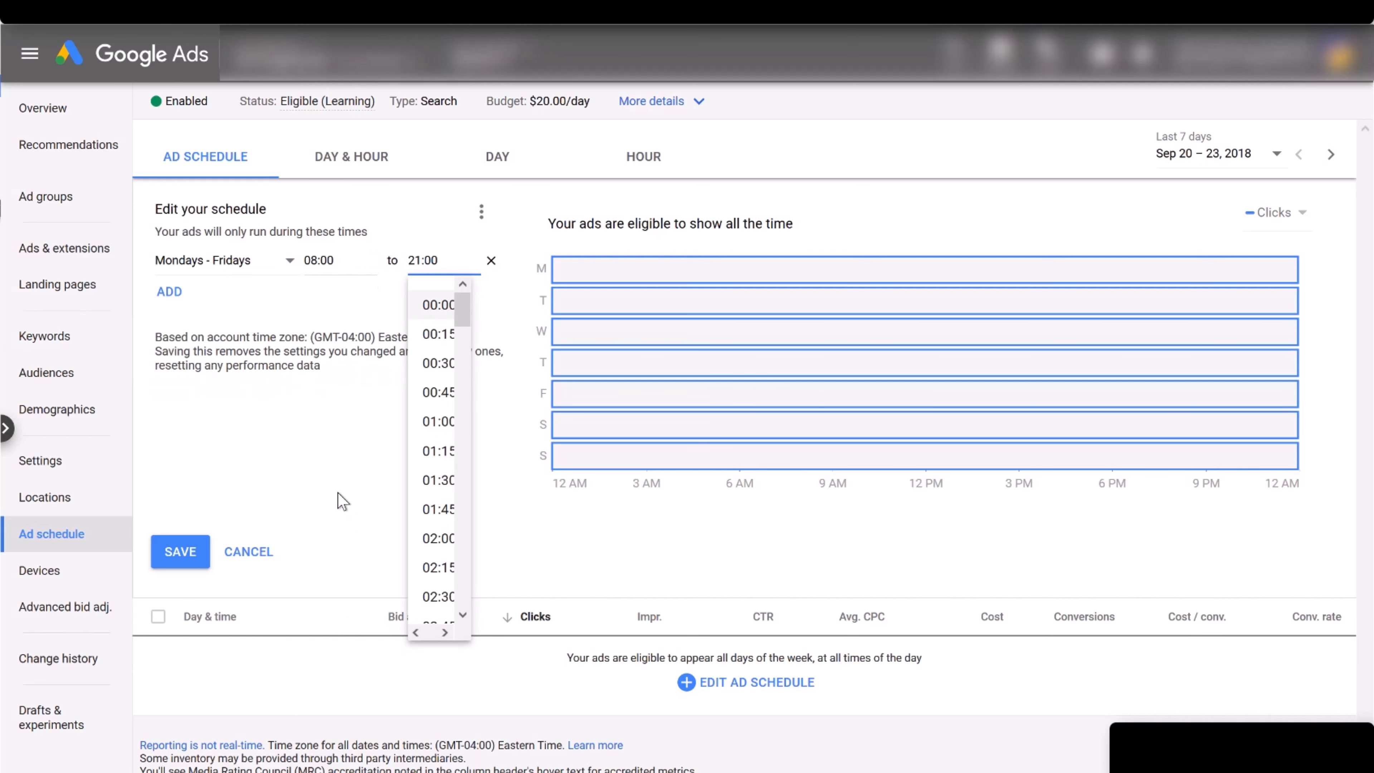
click(189, 559)
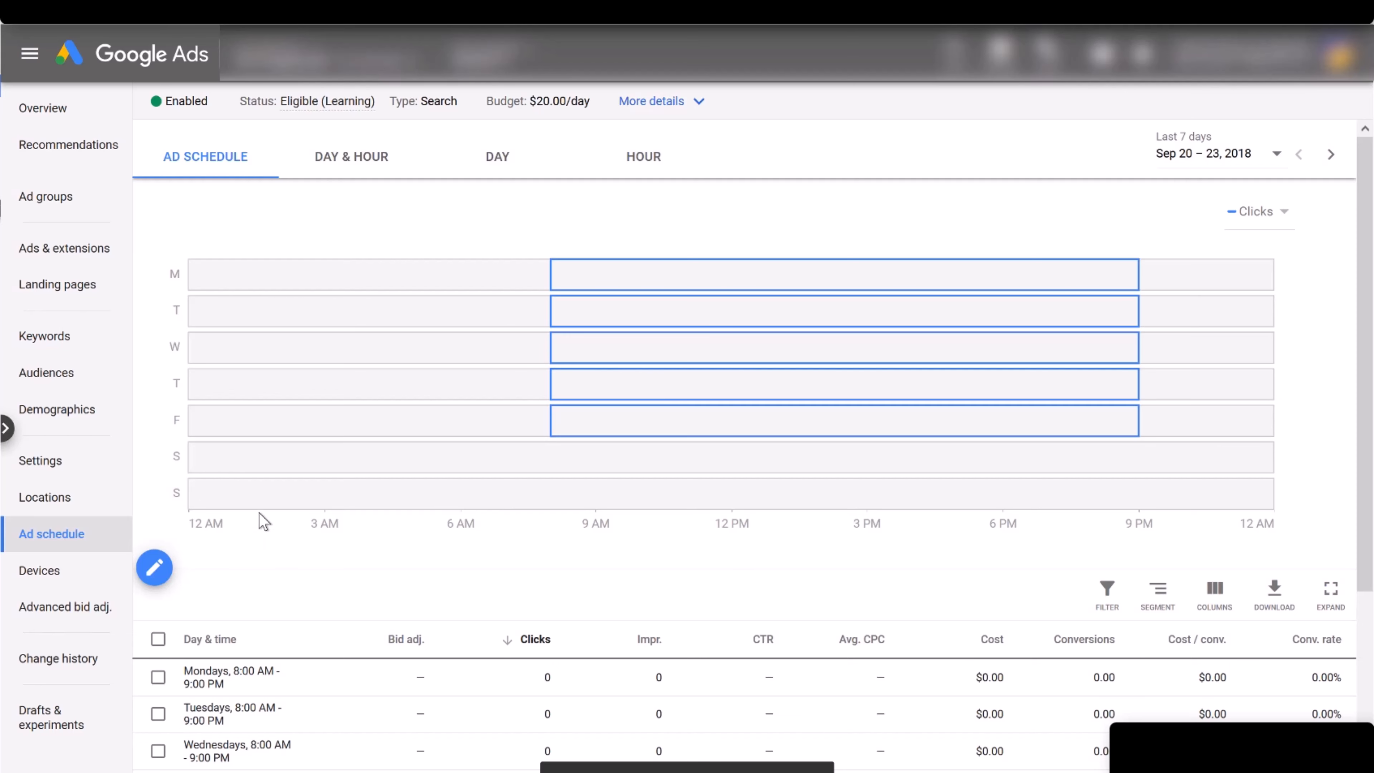
click(57, 577)
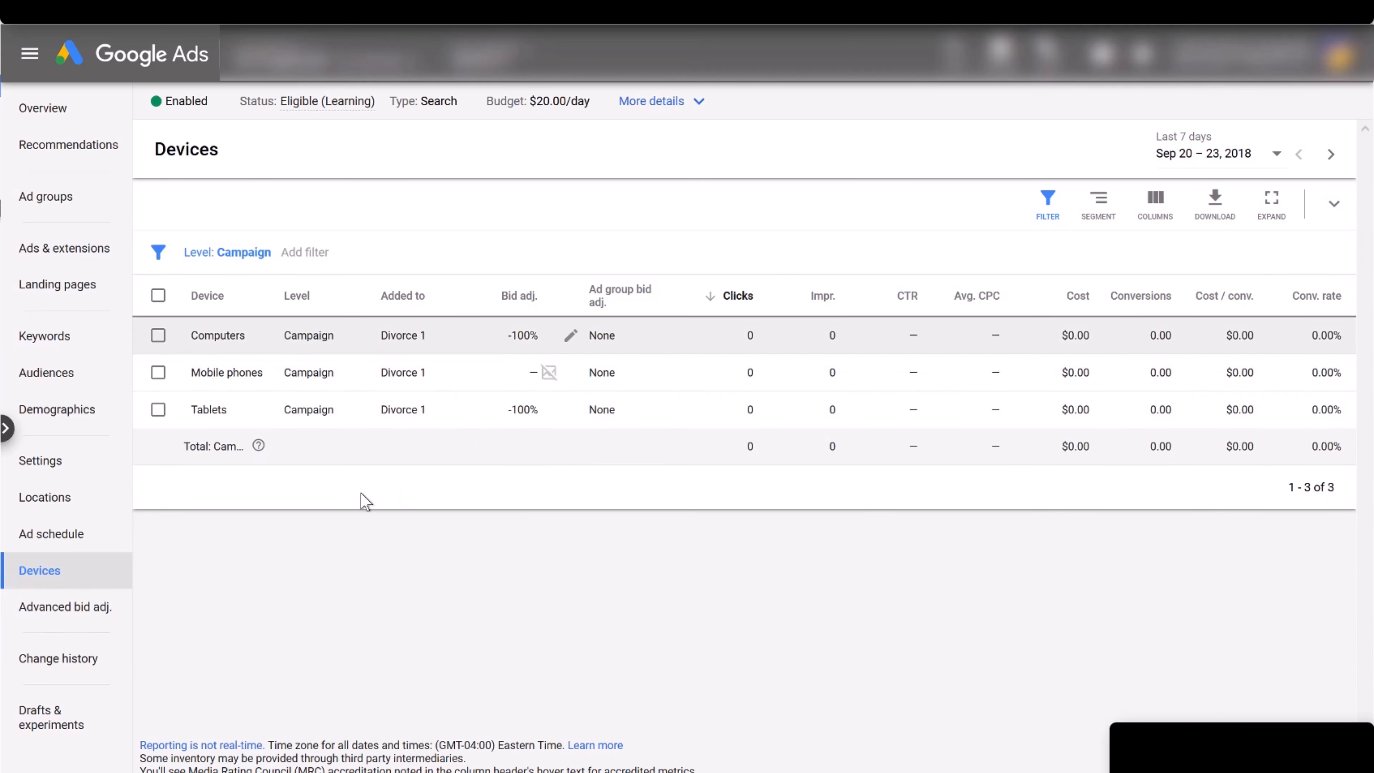
Browse the Demographics targeting, including household income, through to the demographic exclusions view.
click(75, 412)
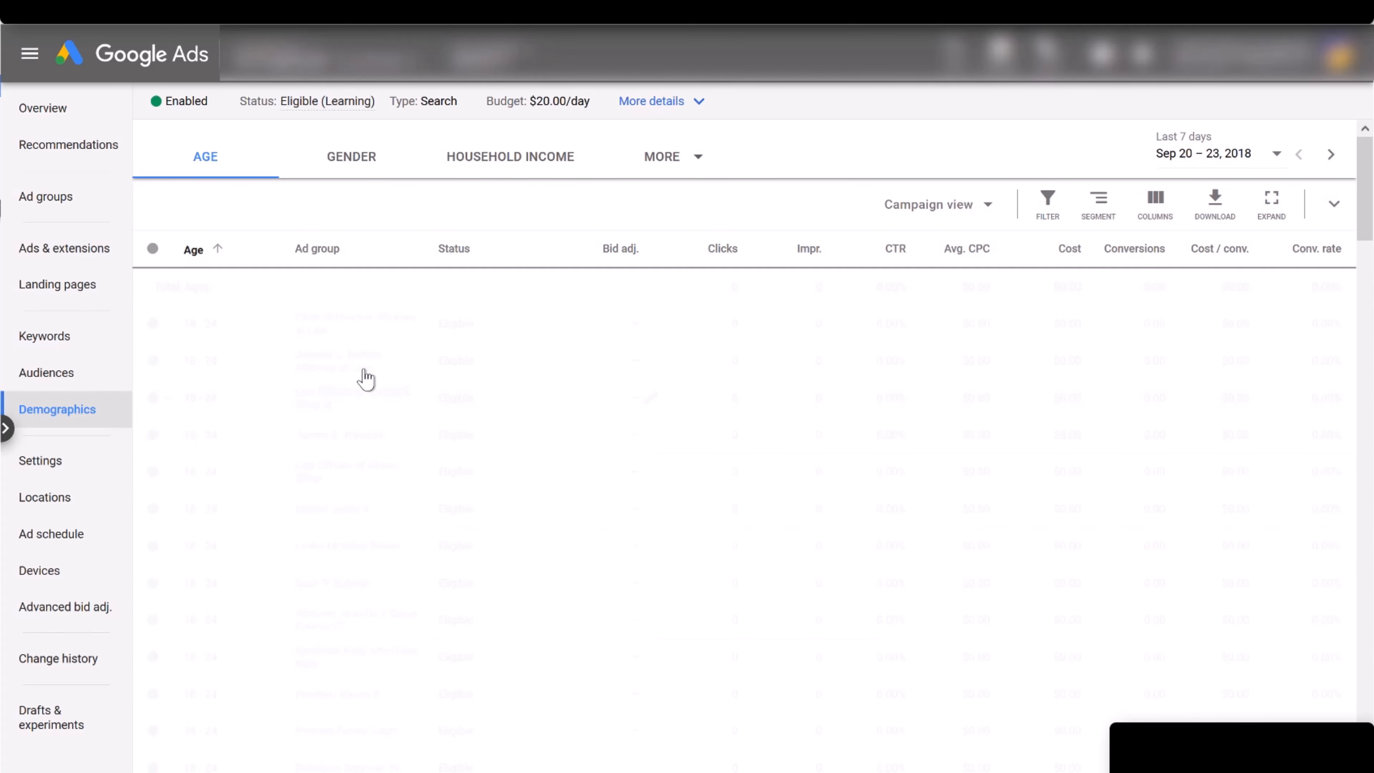
click(523, 163)
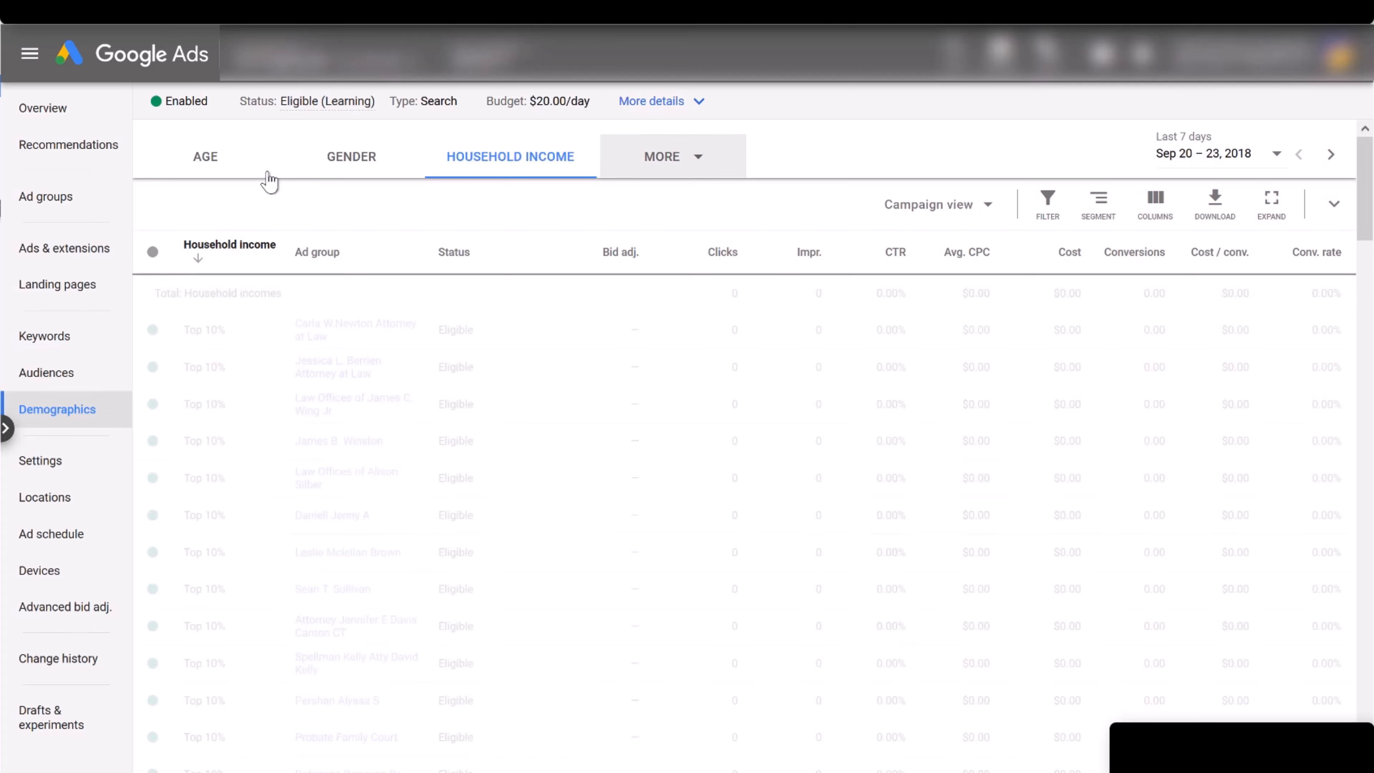
click(678, 163)
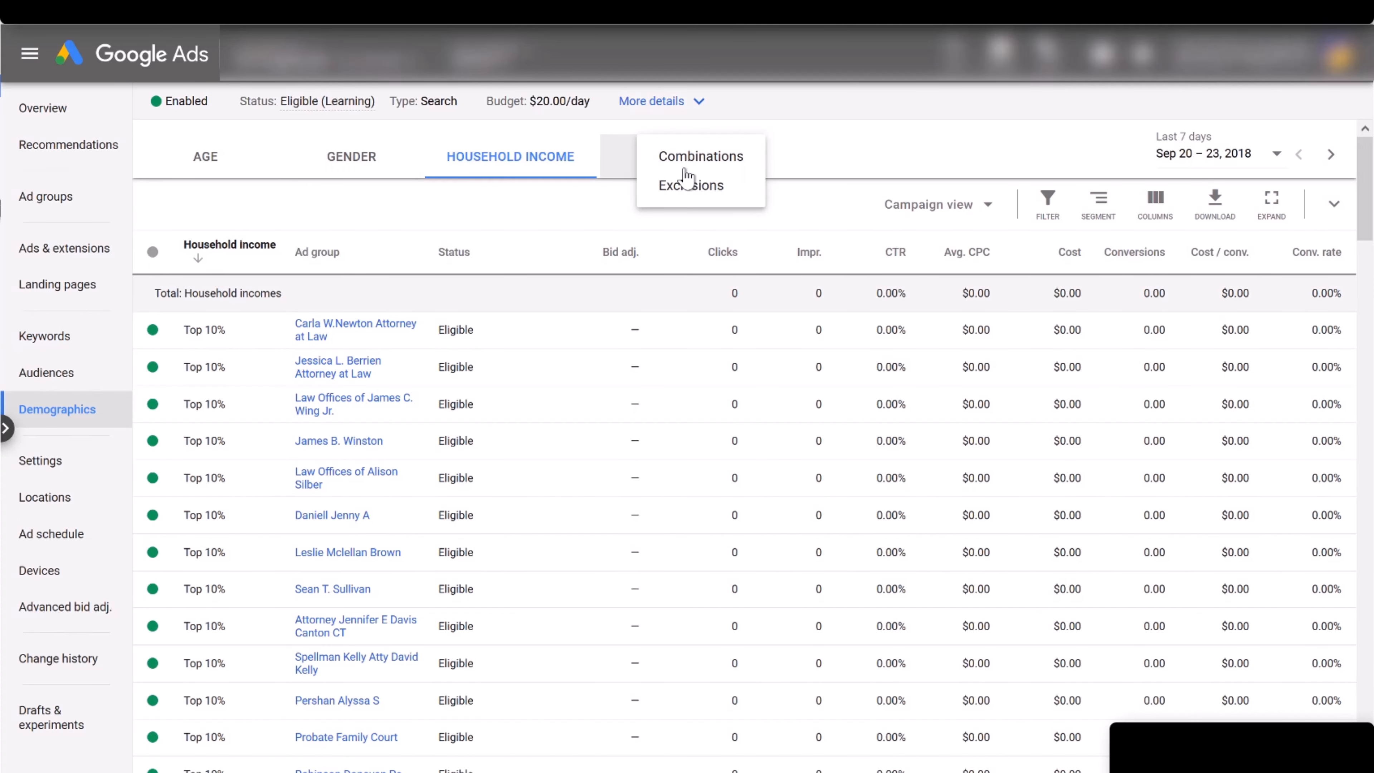
click(698, 187)
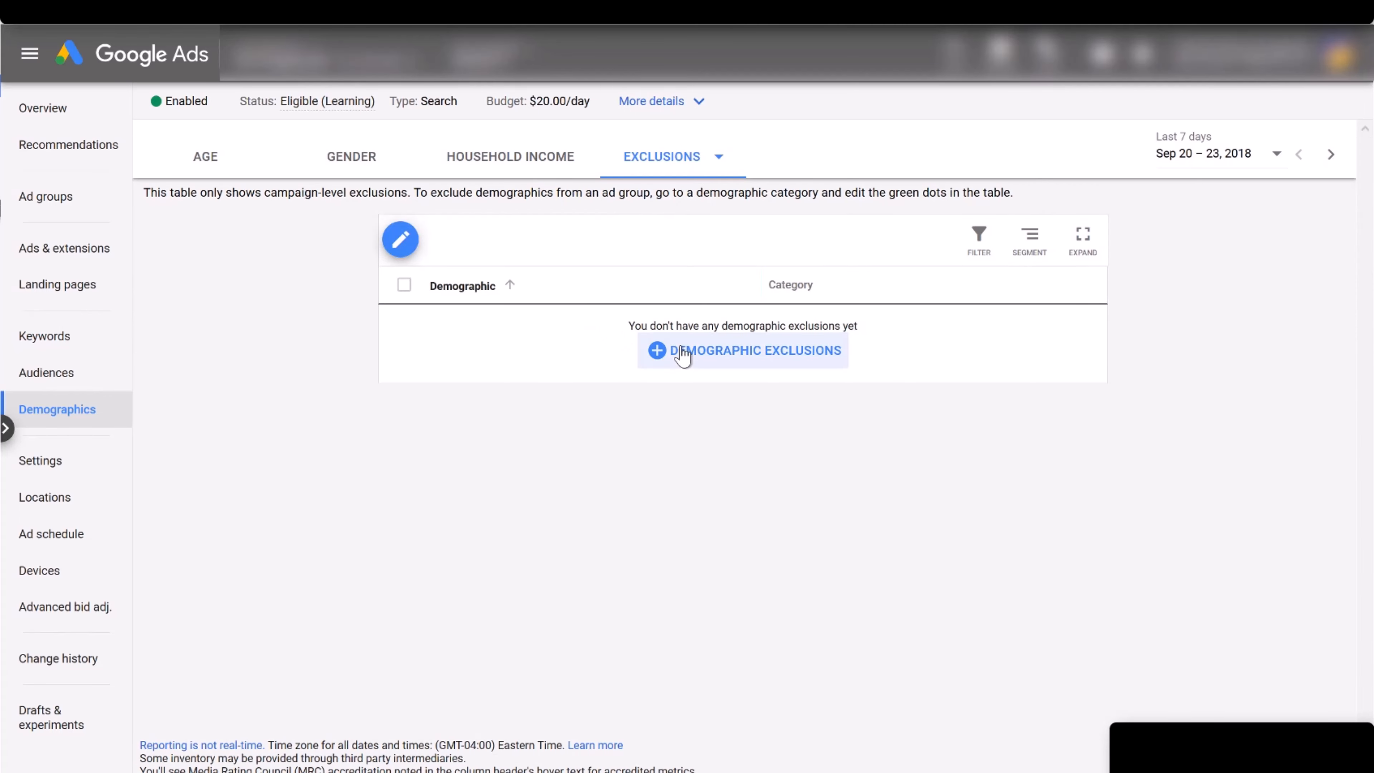
Toggle the 18–24 age exclusion on and off, cancel with none excluded, then go to Keywords.
click(683, 353)
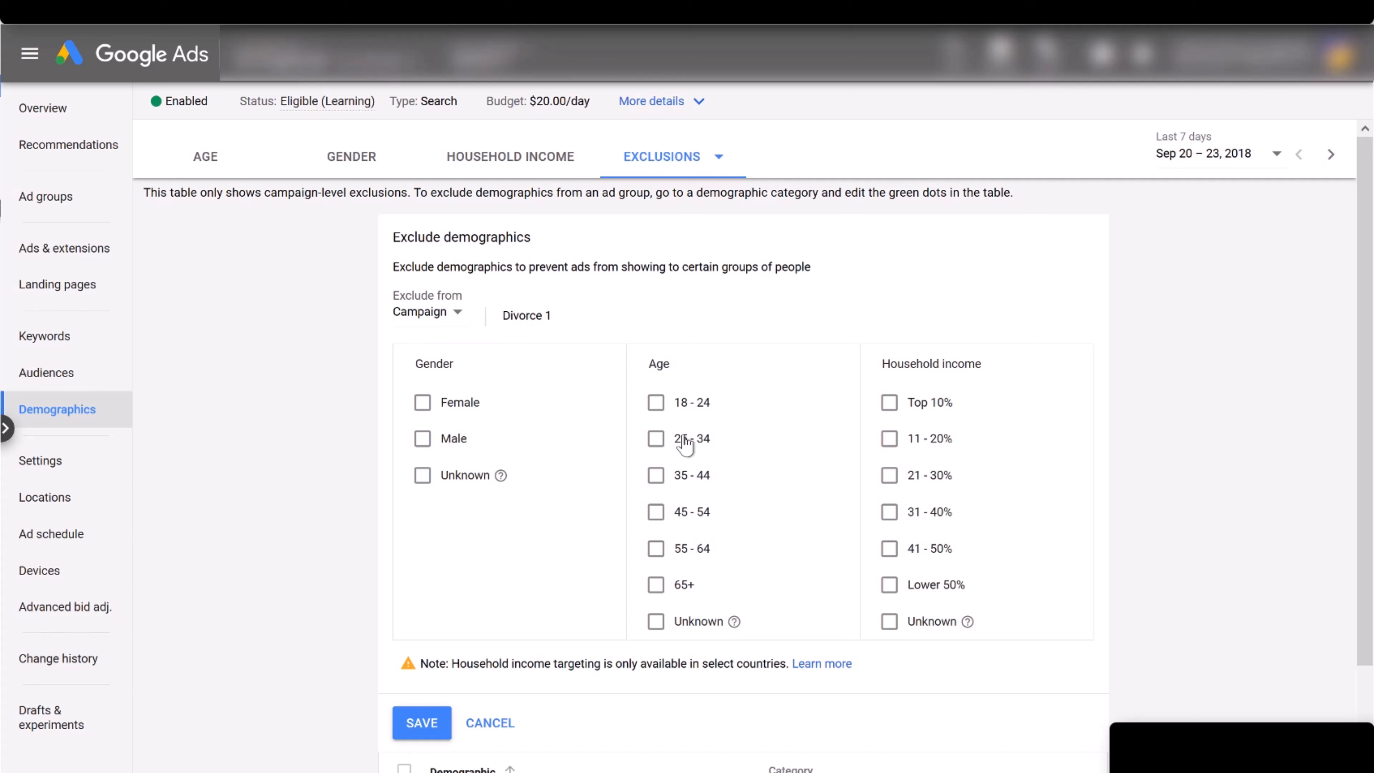
click(659, 406)
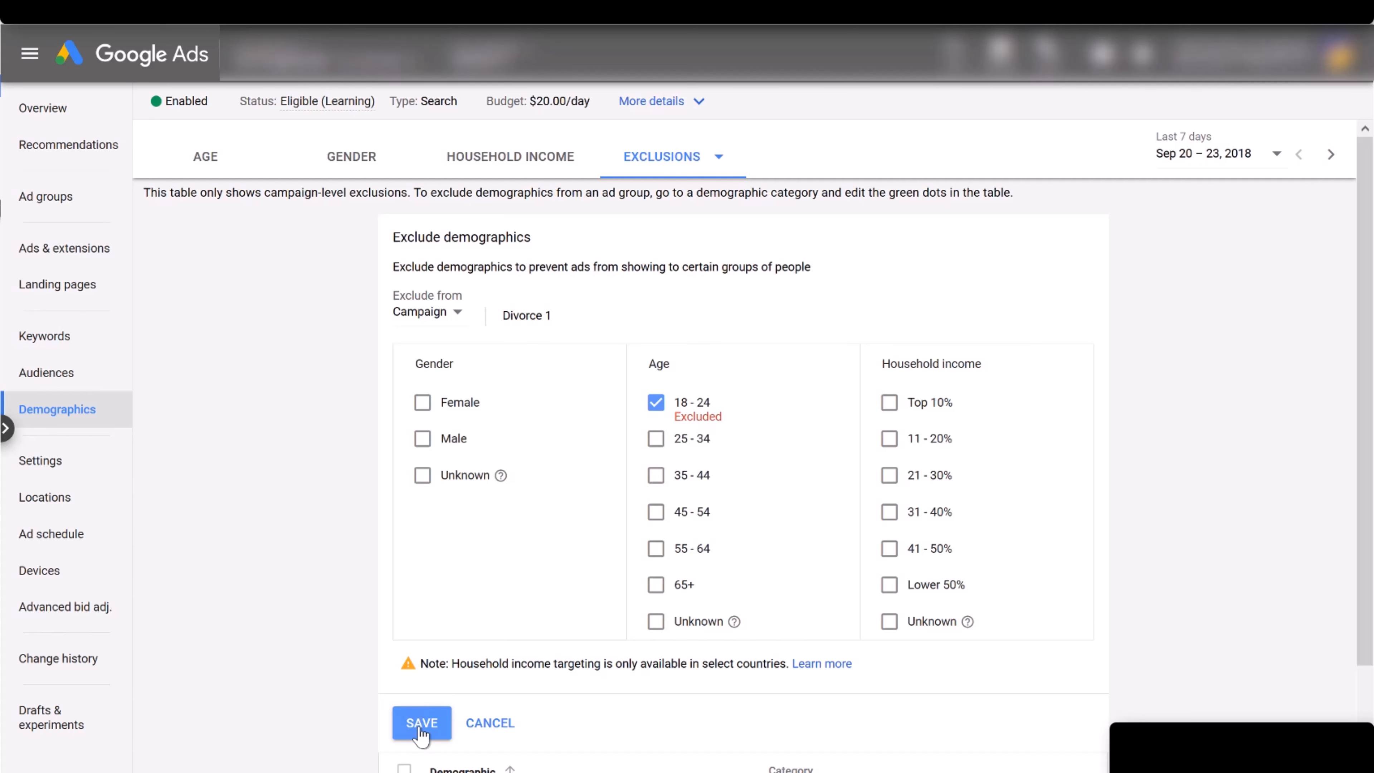
click(658, 406)
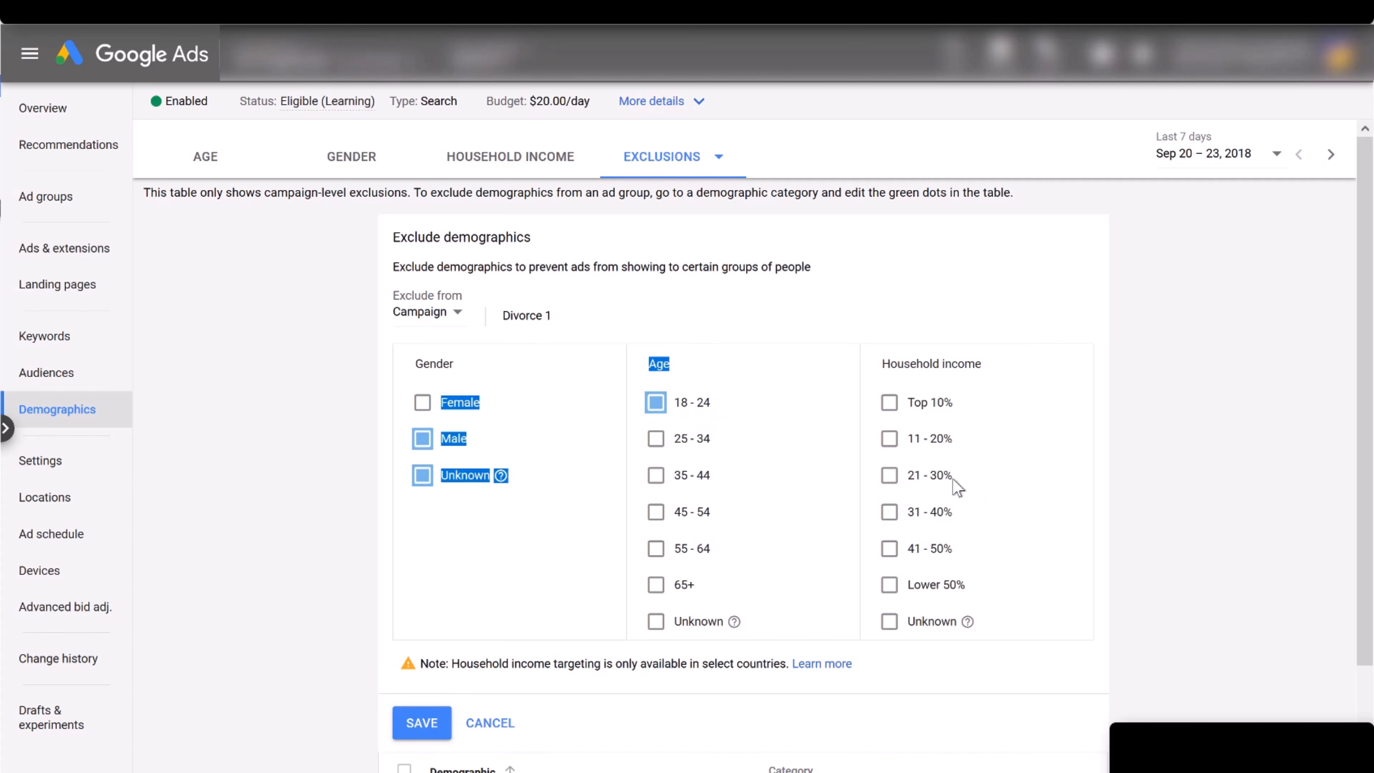
click(489, 724)
click(81, 344)
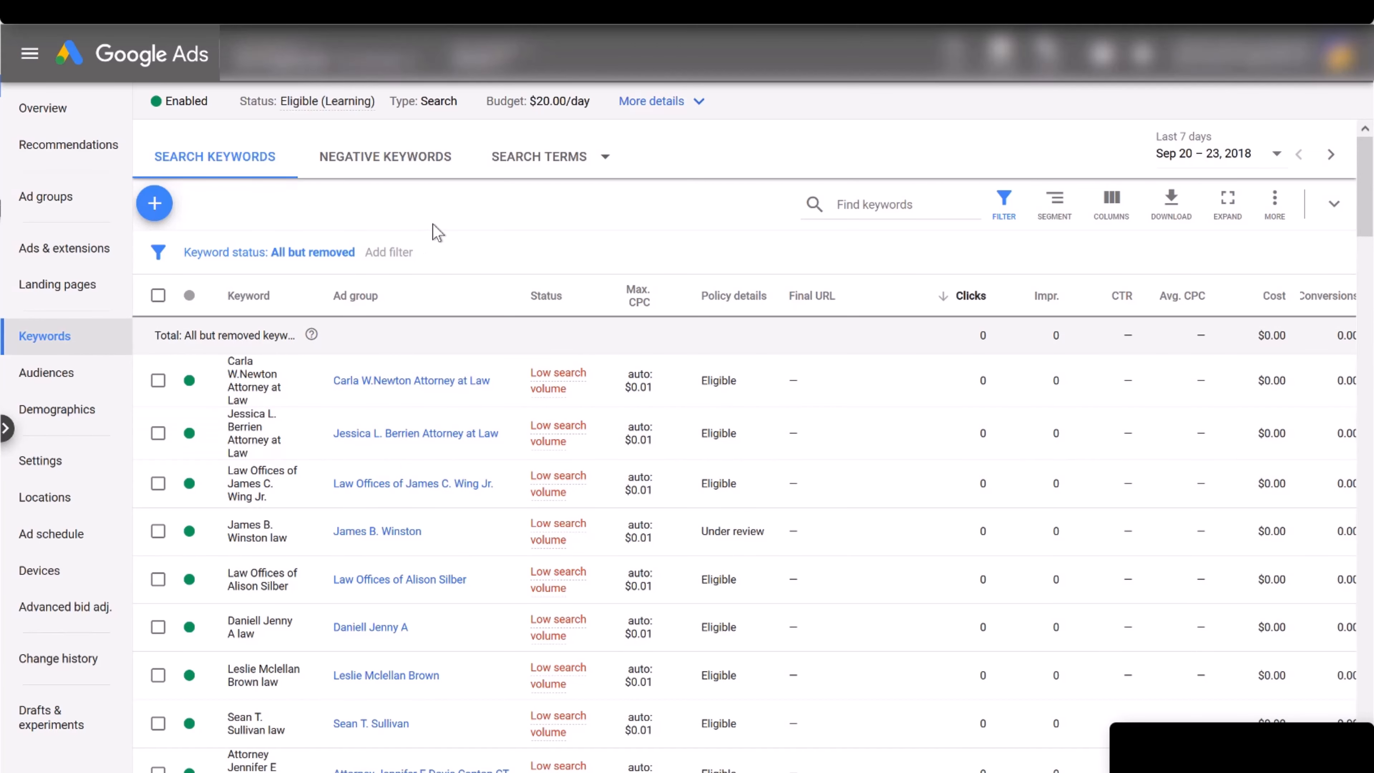
click(559, 162)
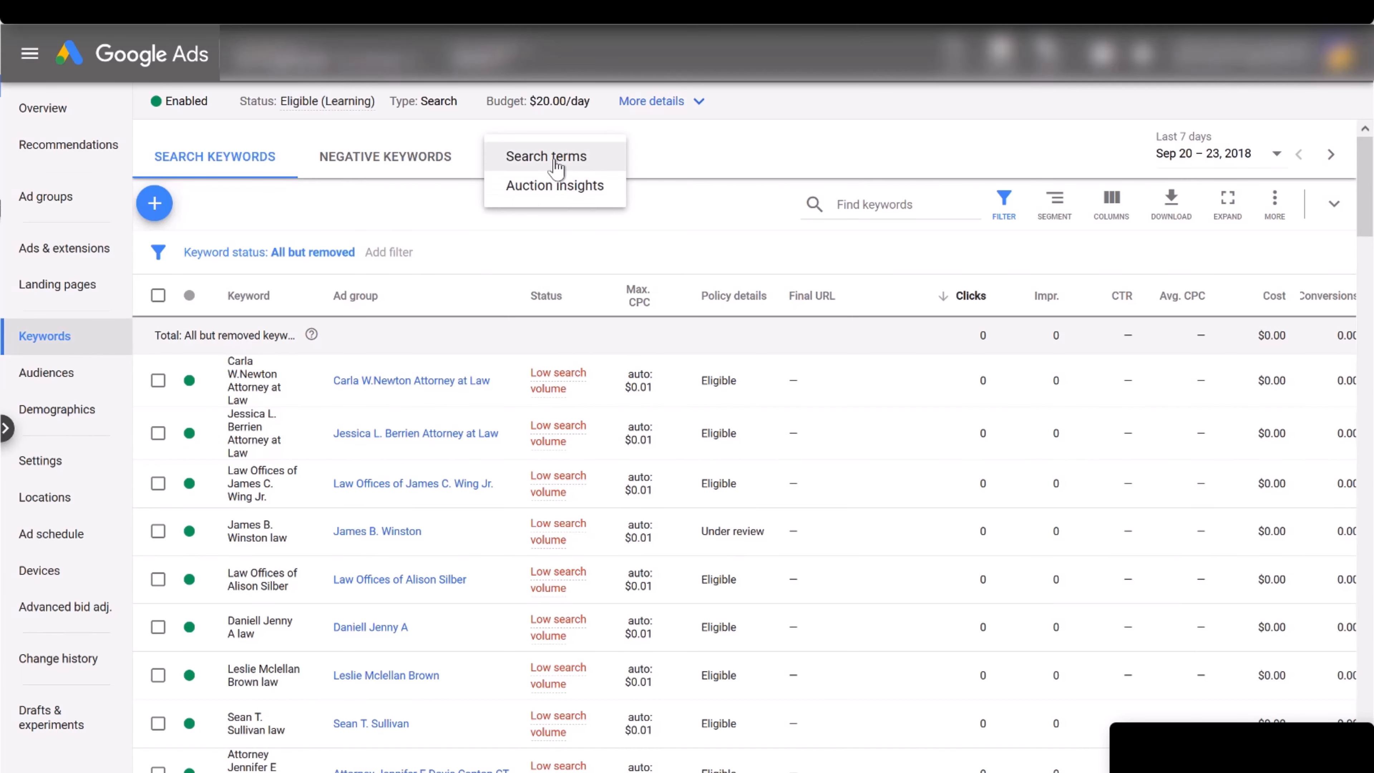
click(557, 162)
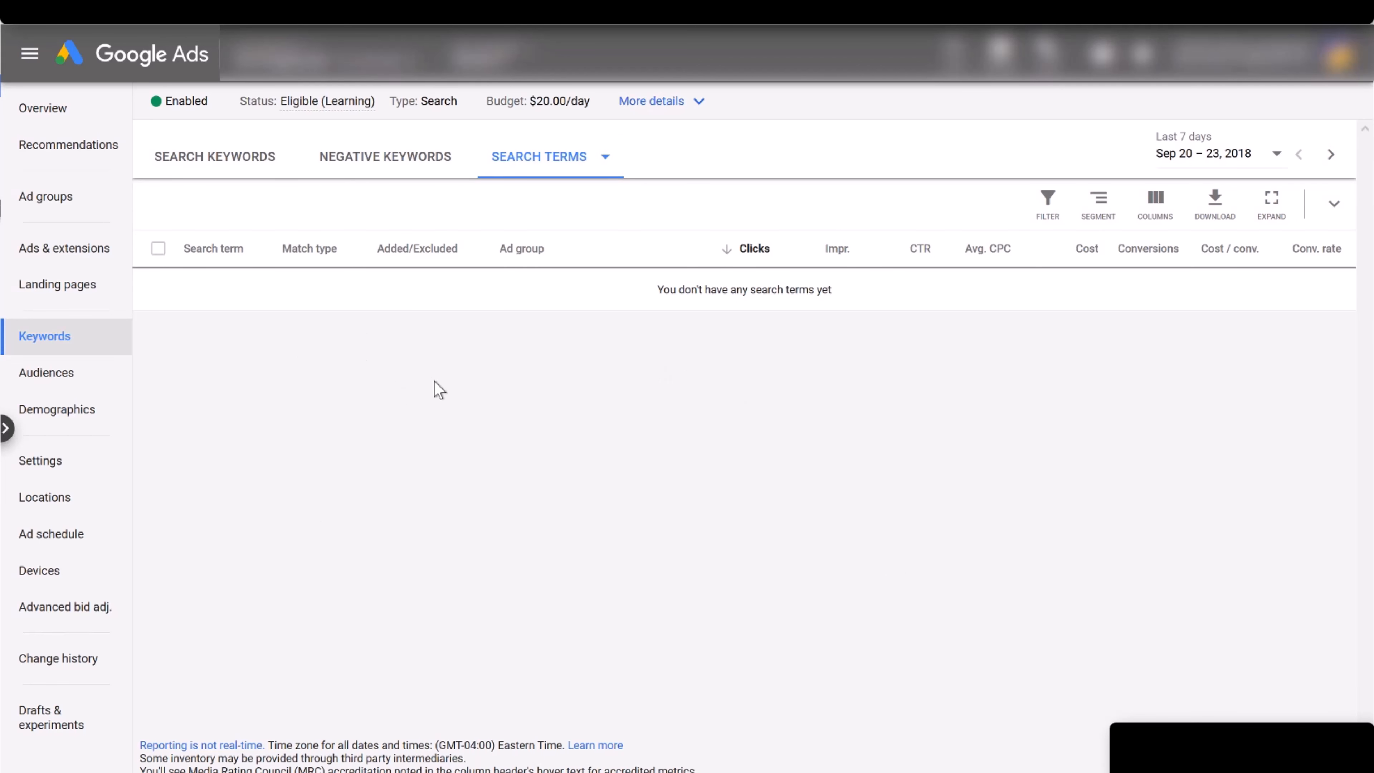
click(258, 162)
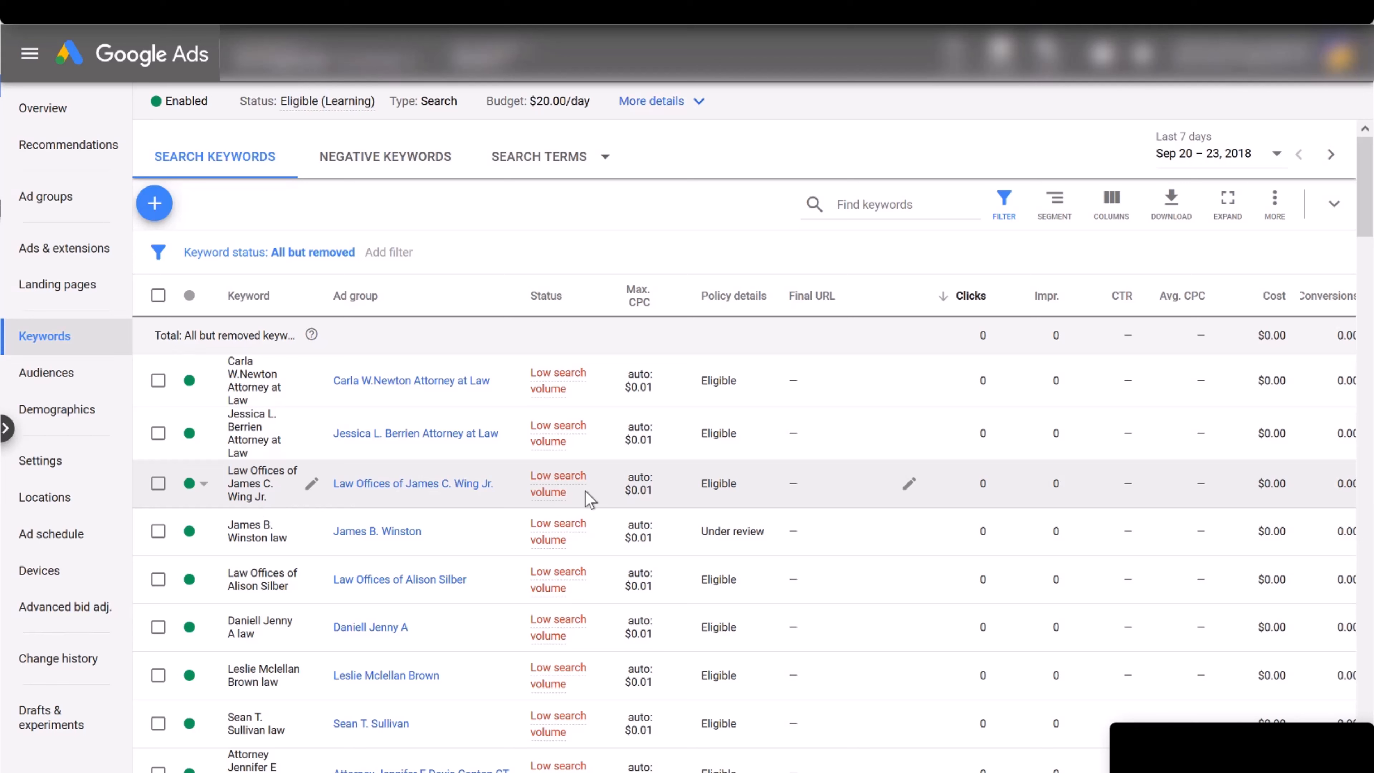
mouse_move(572, 493)
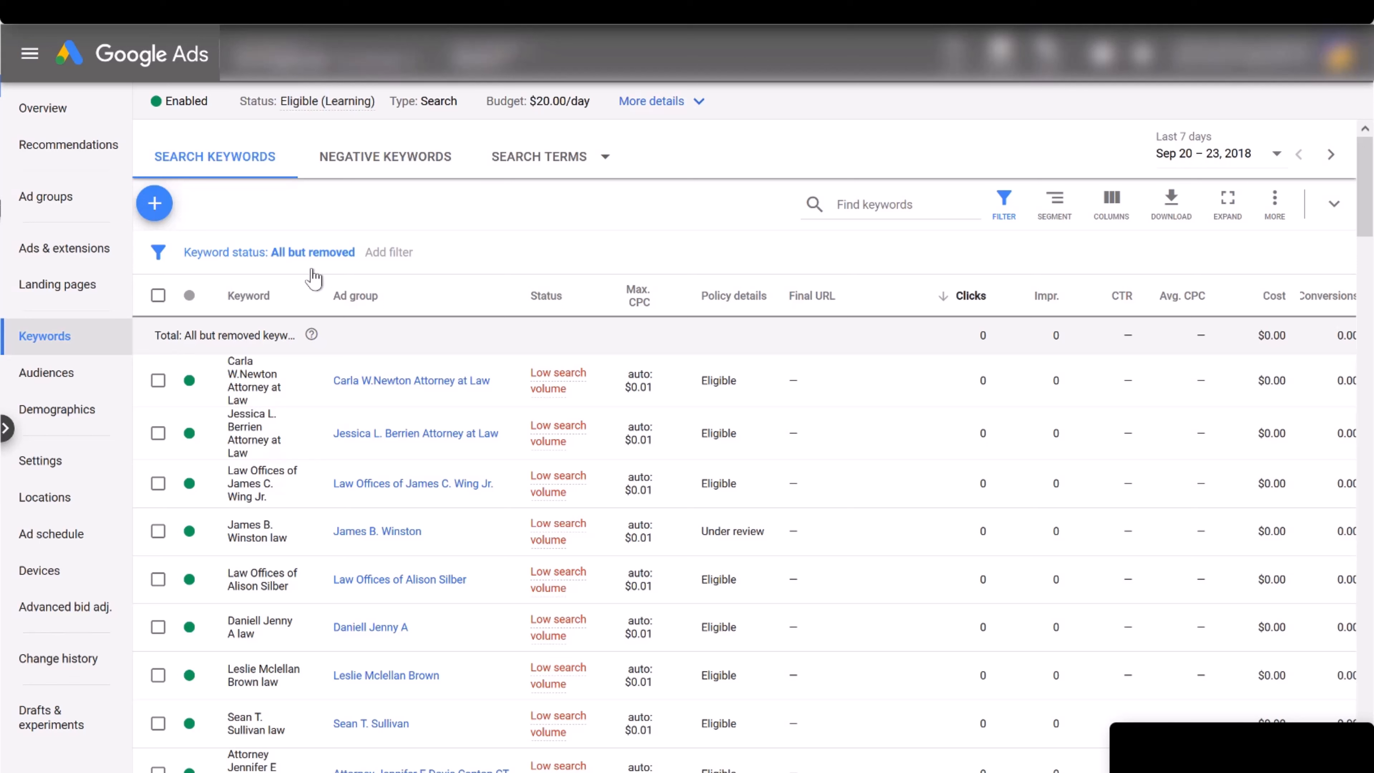
click(557, 167)
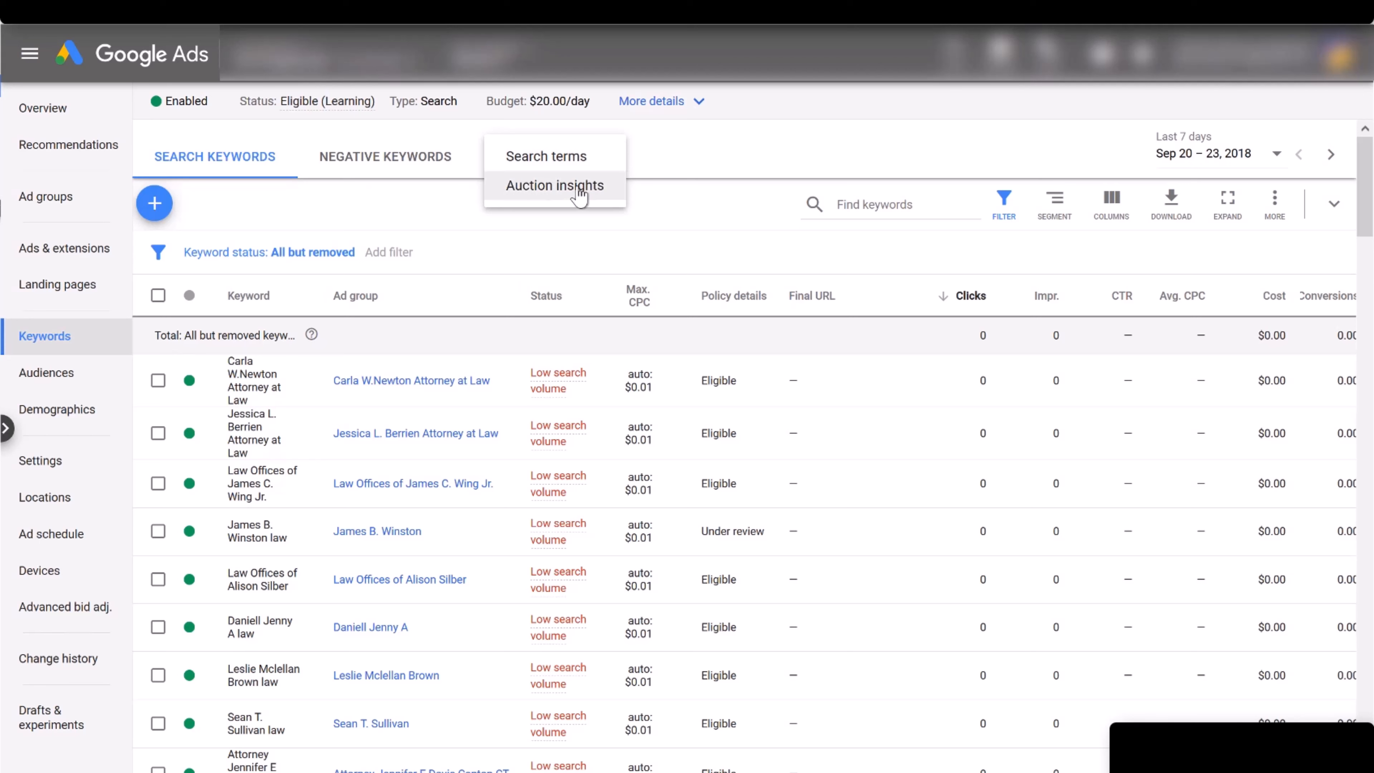
click(396, 214)
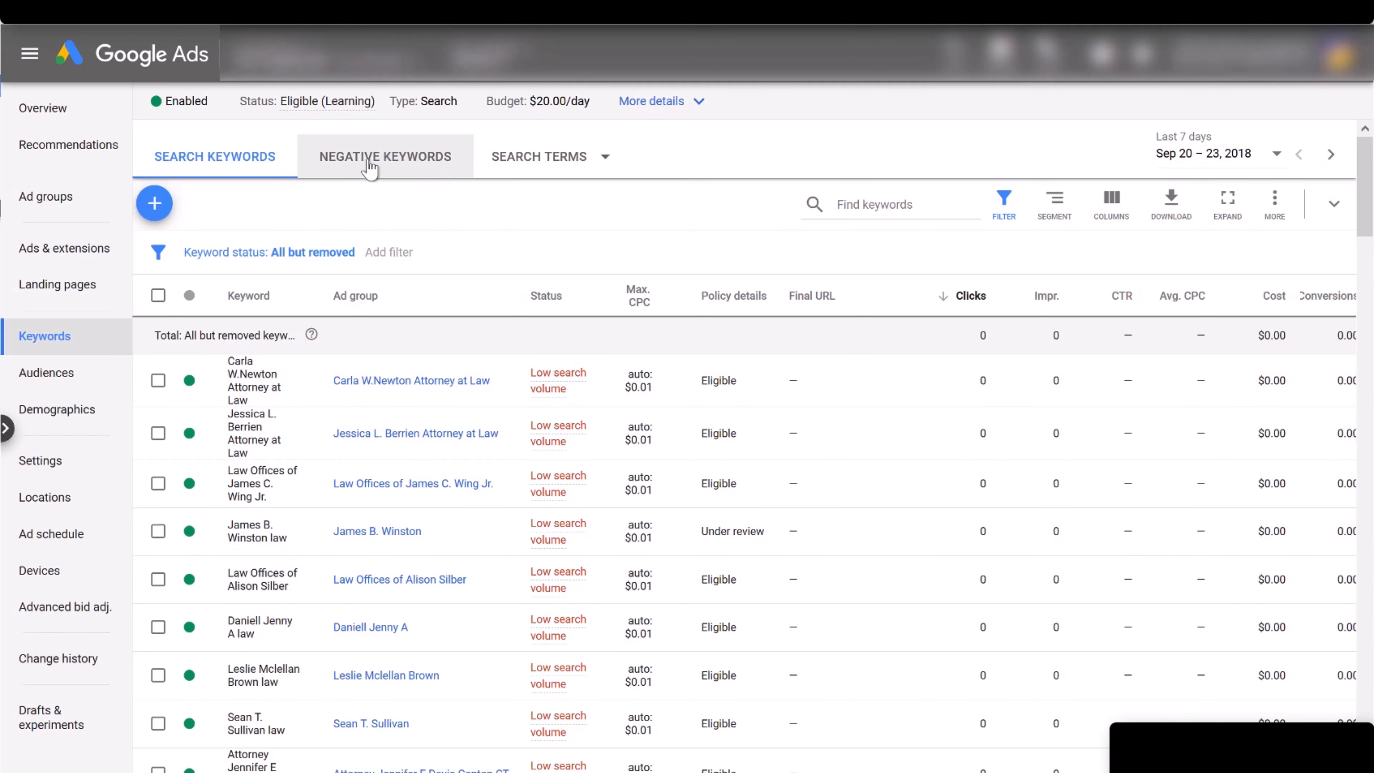
click(530, 170)
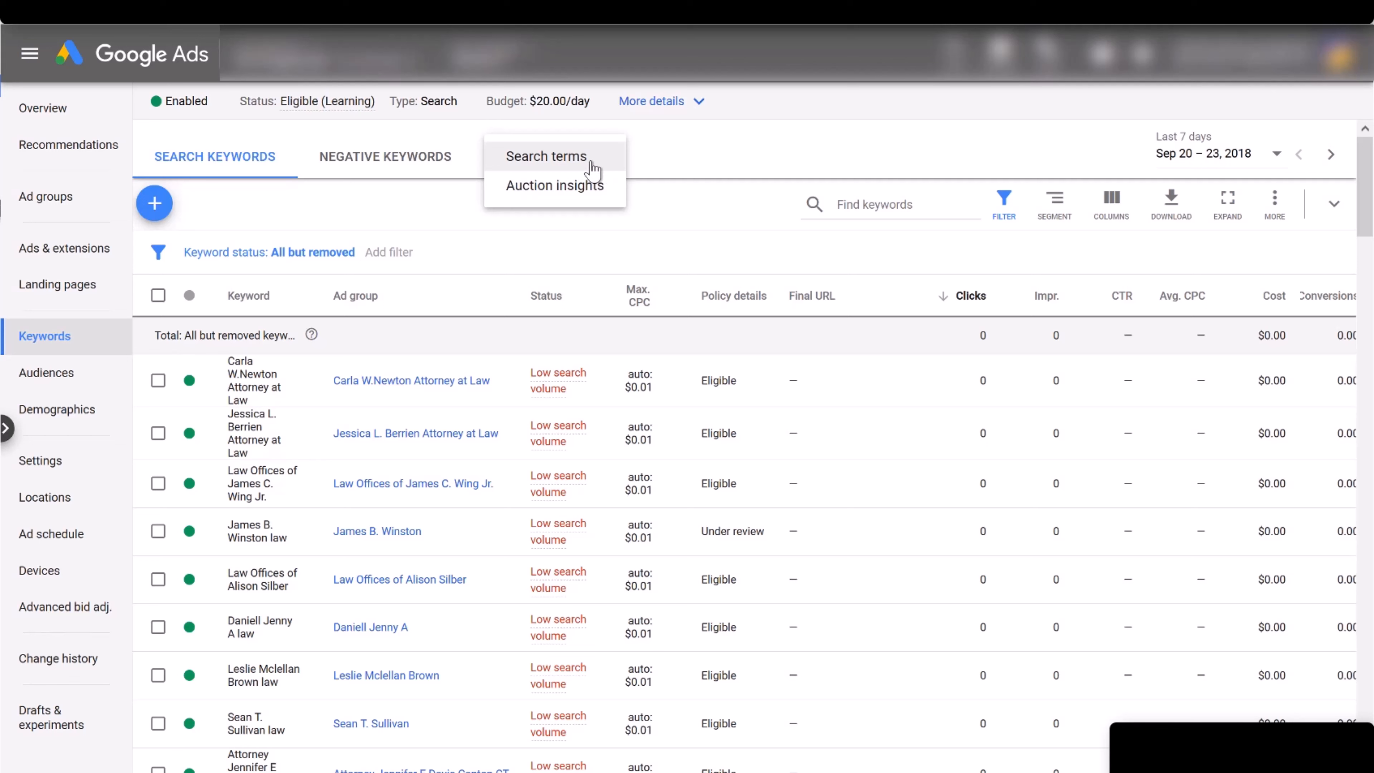
click(393, 206)
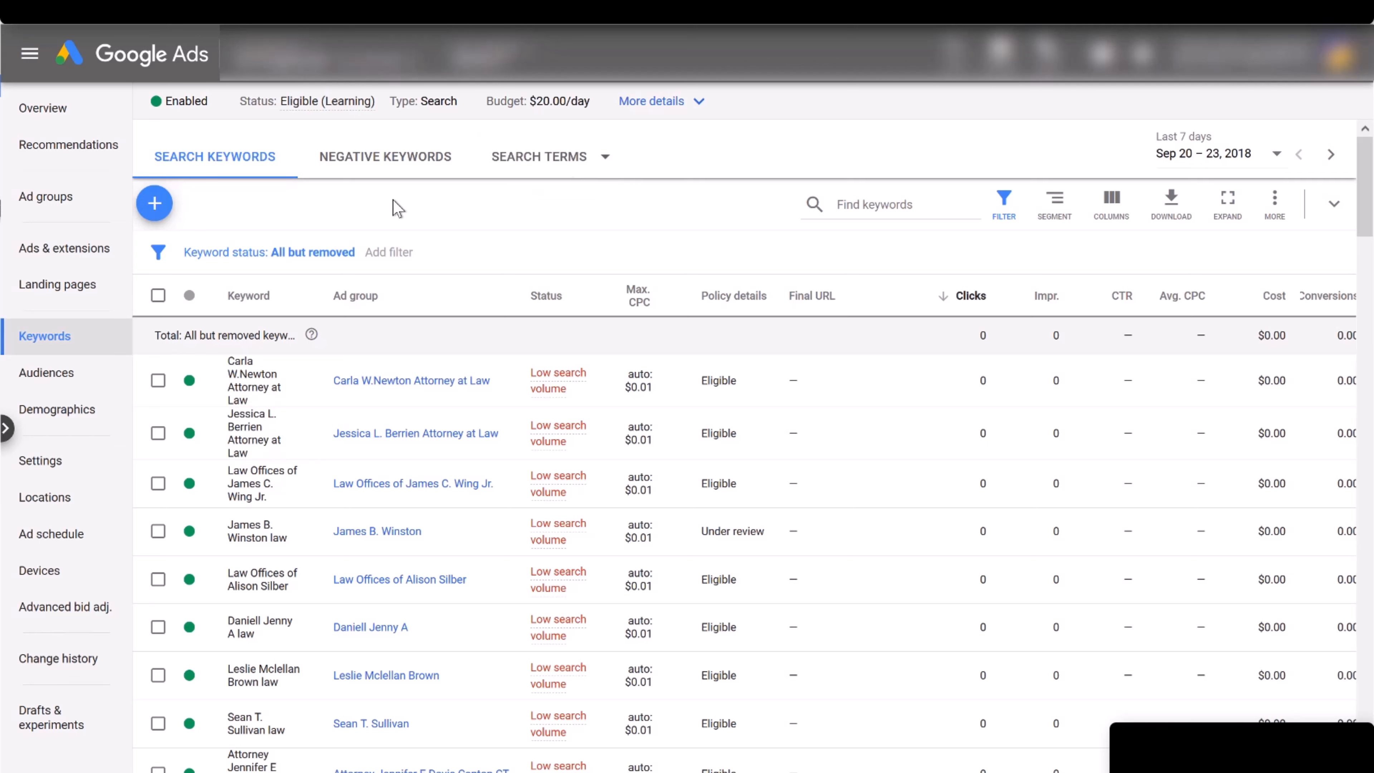